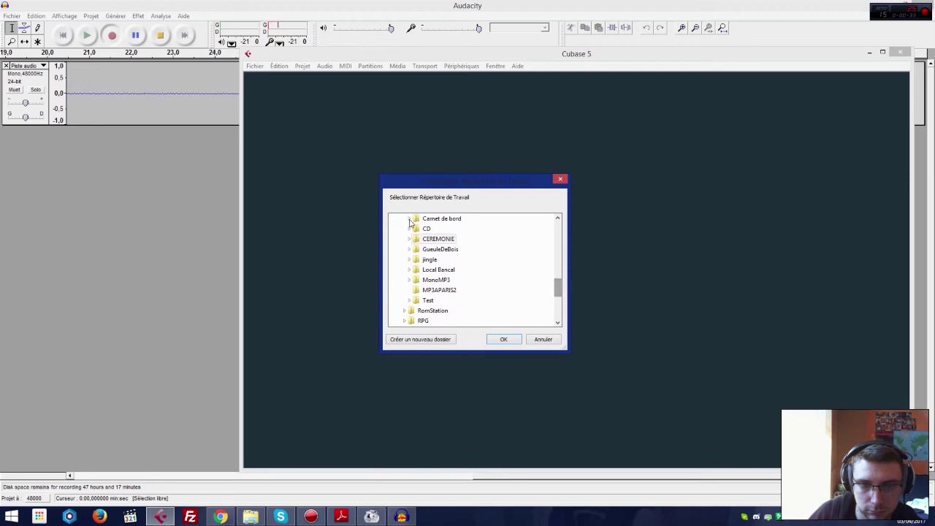
Step: Create a new folder inside CEREMONIE, try to name it BandeAnnonce, and enlarge the folder selection dialog
left_click(445, 340)
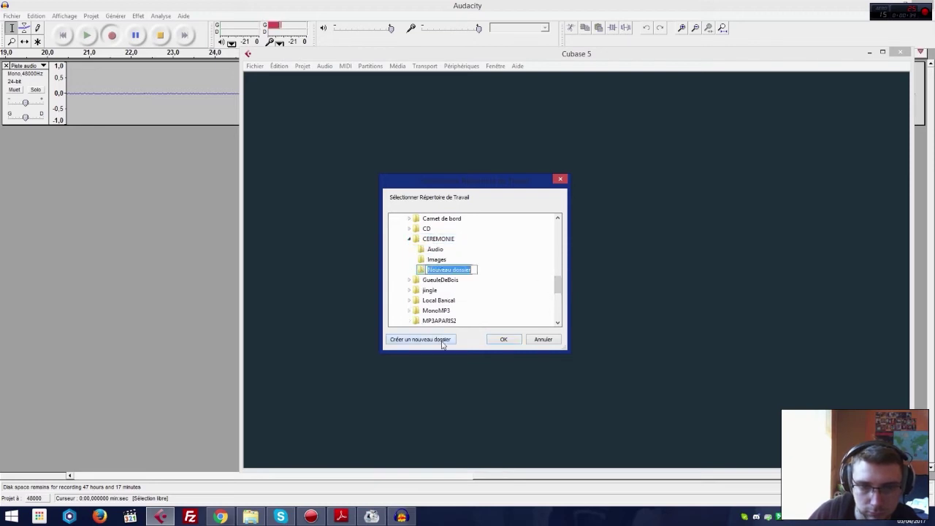
type("Bande")
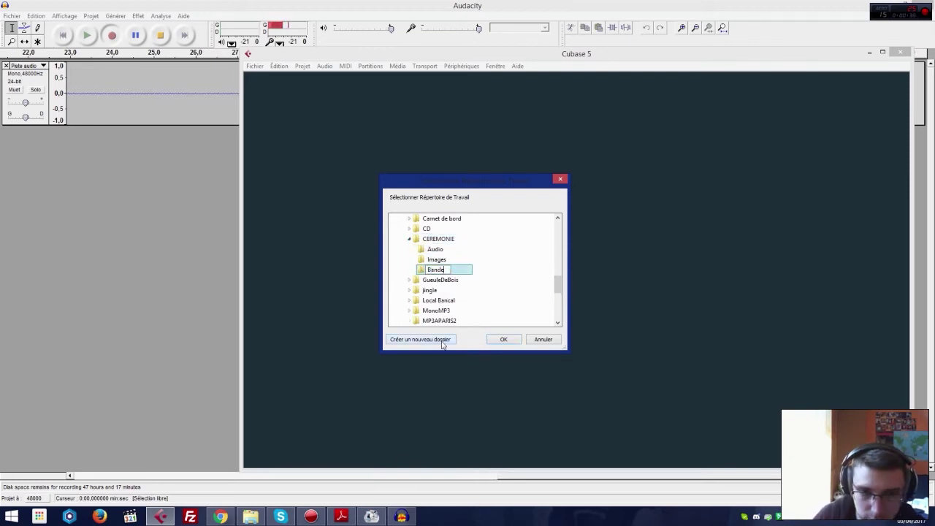
type("Annonce")
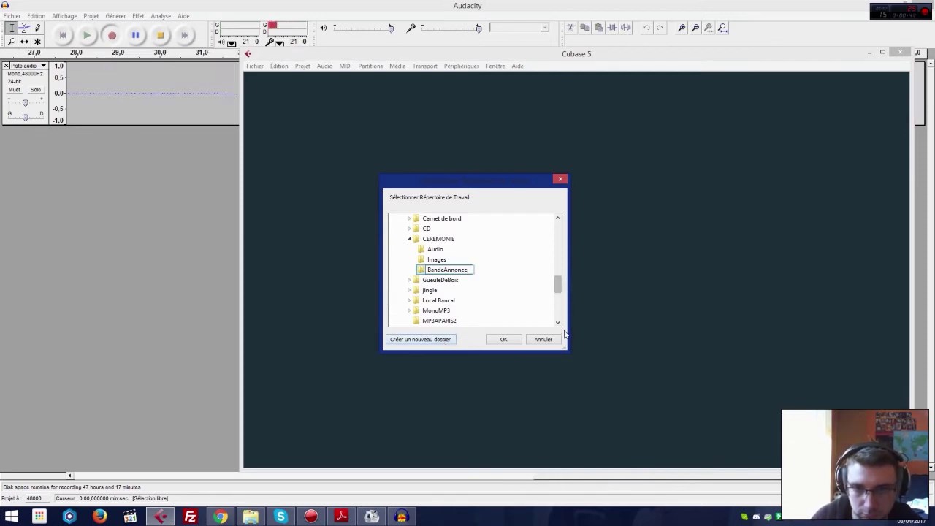
left_click_drag(564, 350, 676, 453)
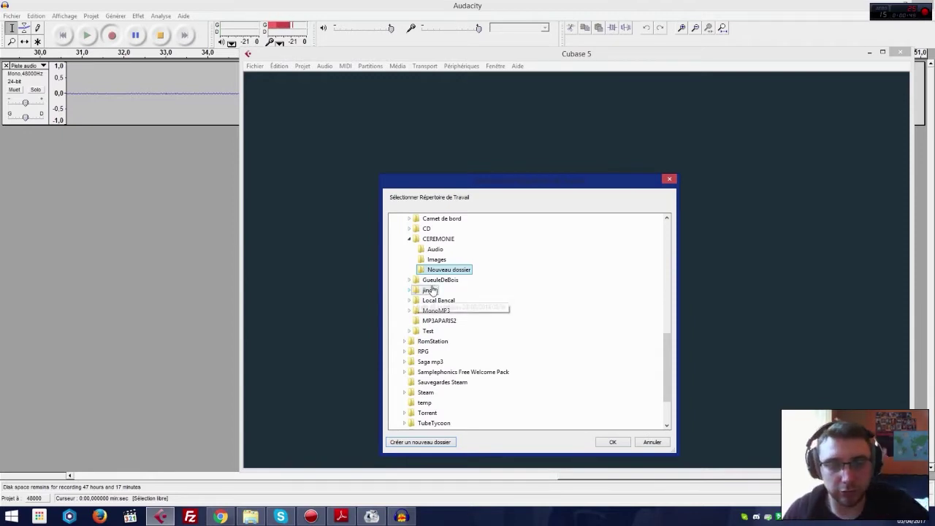
scroll(495, 288, "up", 1)
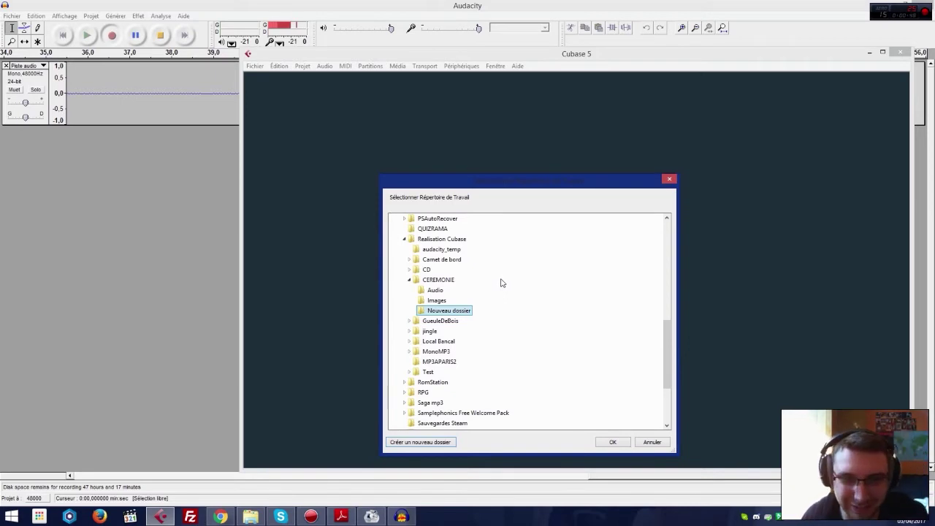
scroll(501, 283, "up", 1)
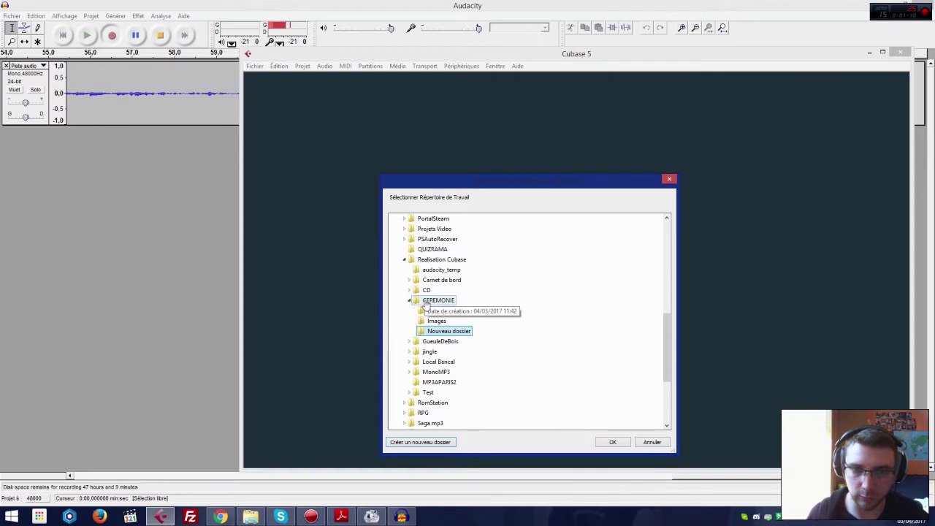
Step: Rename the new folder inside CEREMONIE to BandeAnnonce
right_click(449, 333)
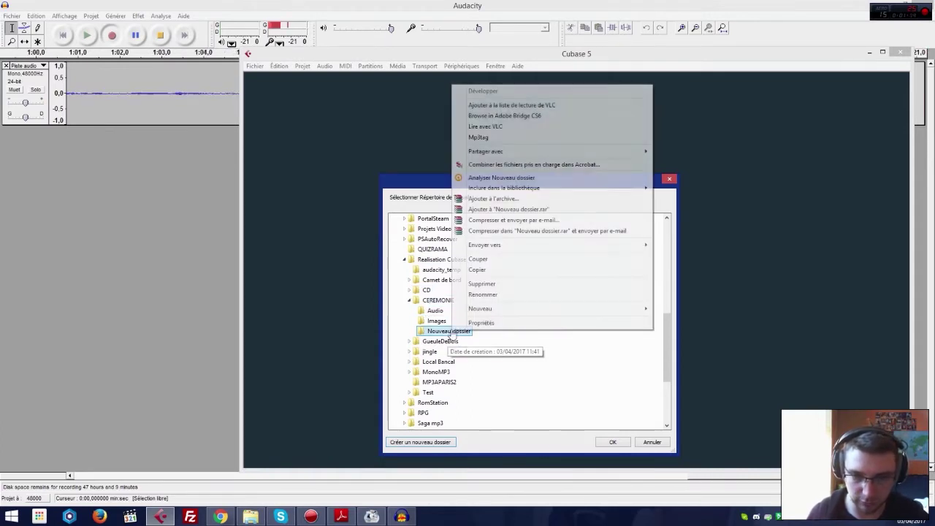
left_click(480, 294)
type("BandeAnnonce")
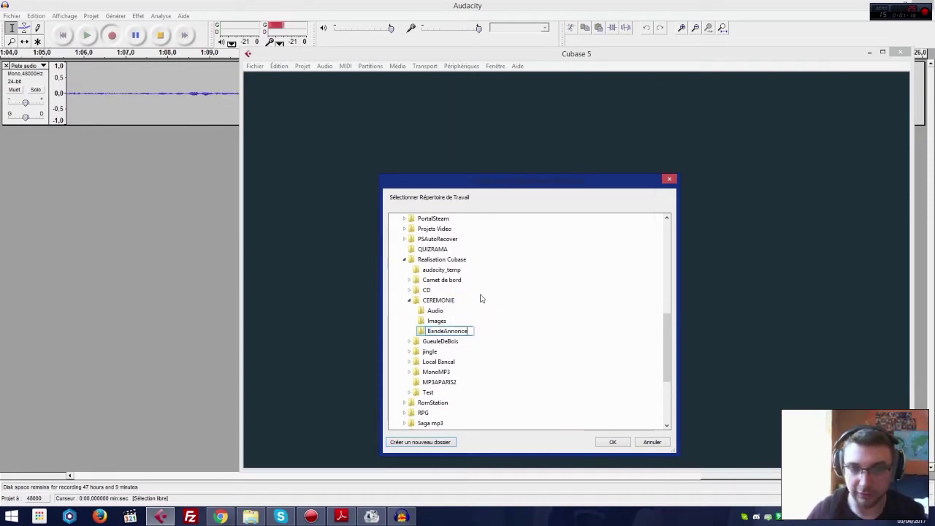
key("Return")
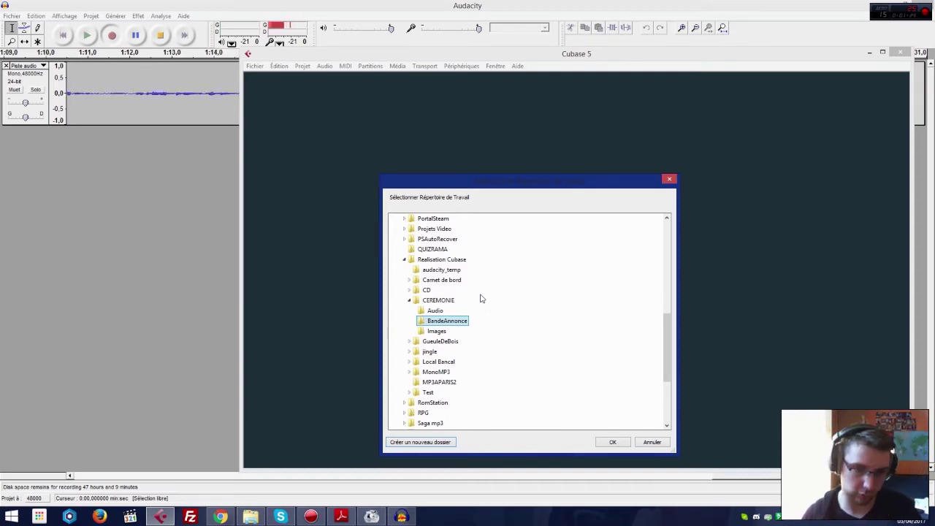
Step: Look through the MonoMP3 subfolders, confirm BandeAnnonce as the project's working directory, and maximize the project window
left_click(410, 372)
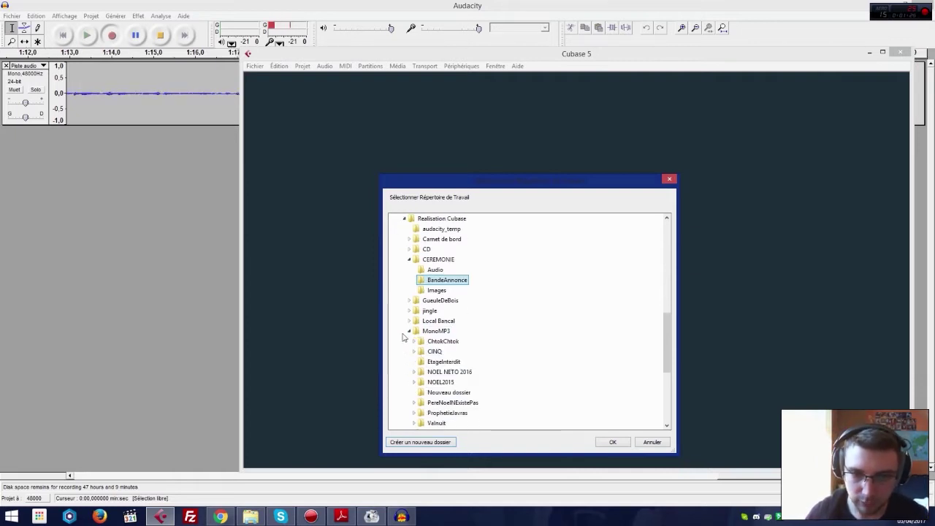
scroll(540, 363, "down", 1)
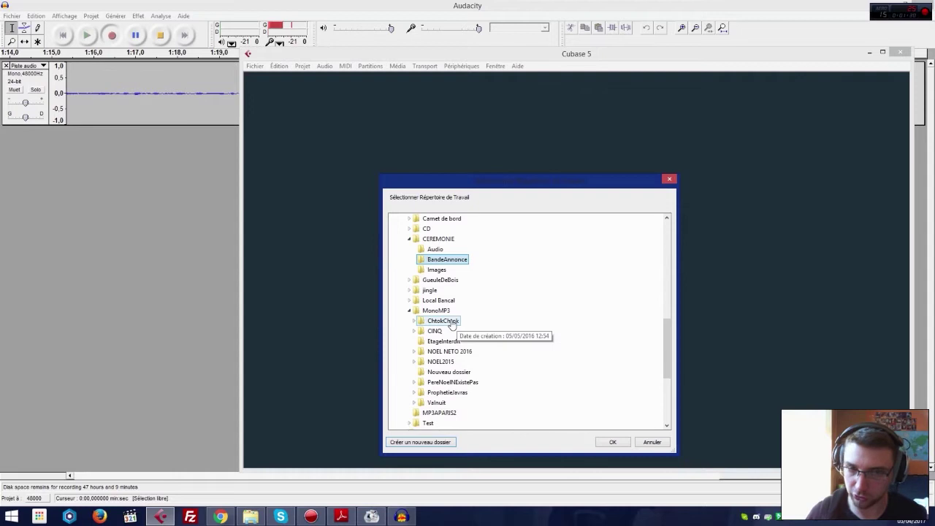
scroll(457, 345, "down", 1)
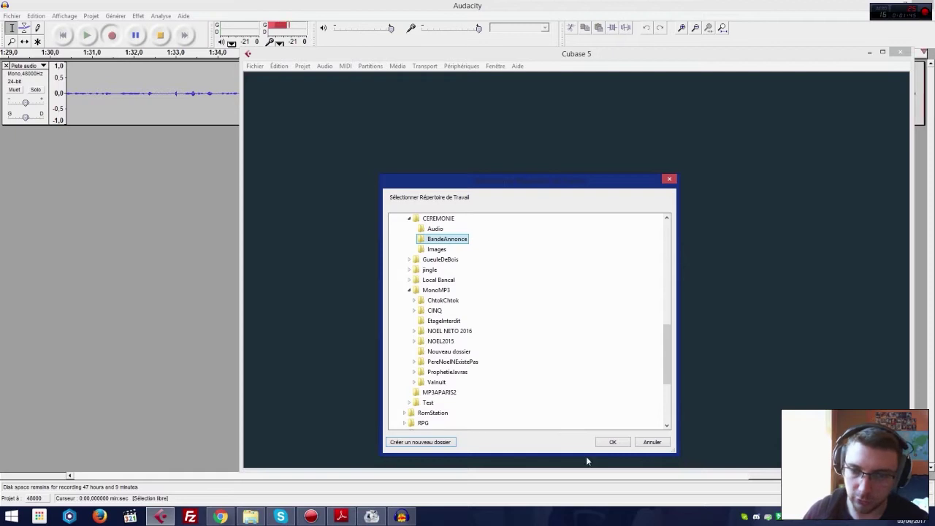
left_click(611, 442)
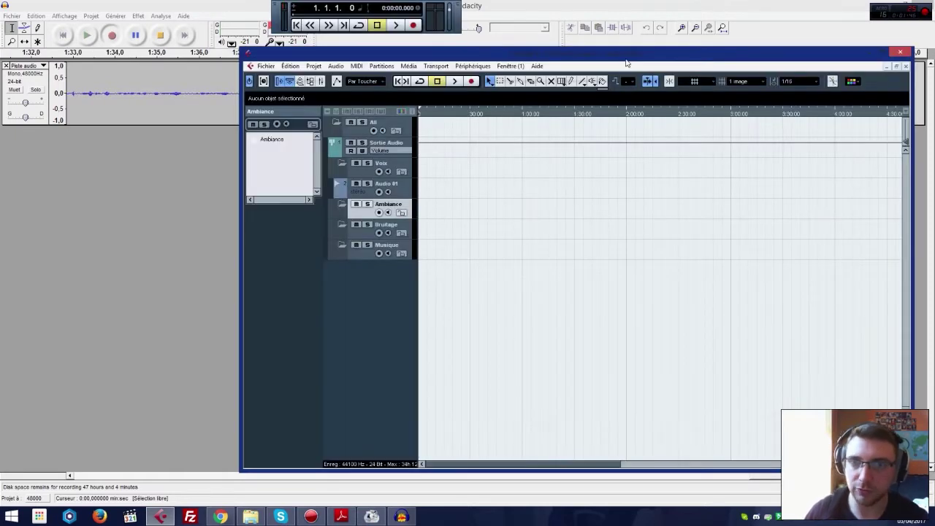
double_click(631, 57)
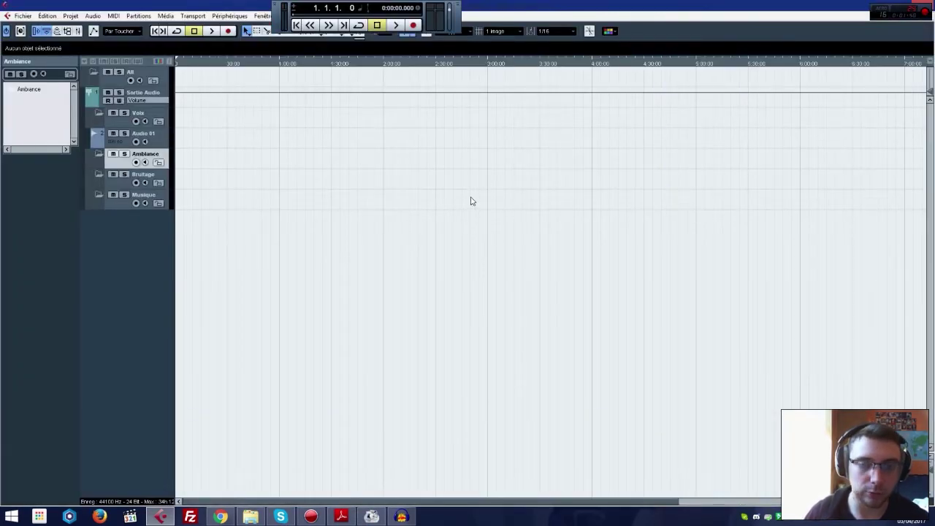
Step: Switch to Audacity to check the running recording, and return to Cubase
left_click(398, 518)
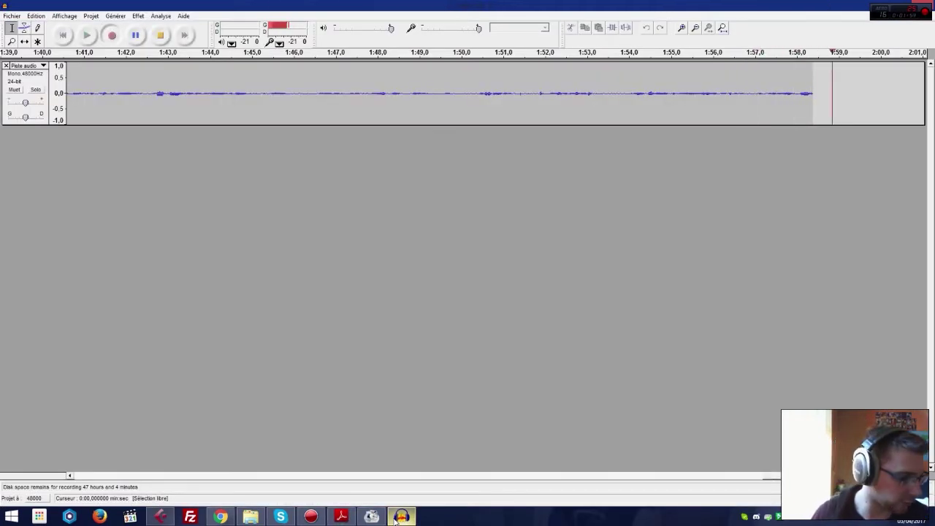
left_click(399, 518)
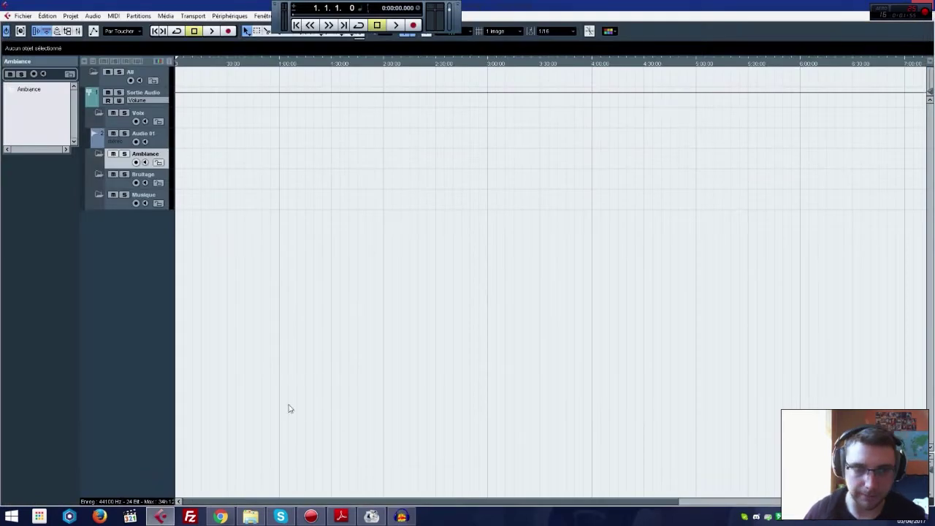
Step: Import the Horine Entreprise audio file from the MOD folder in File Explorer onto a new track below Musique, at about 3:41
left_click(251, 517)
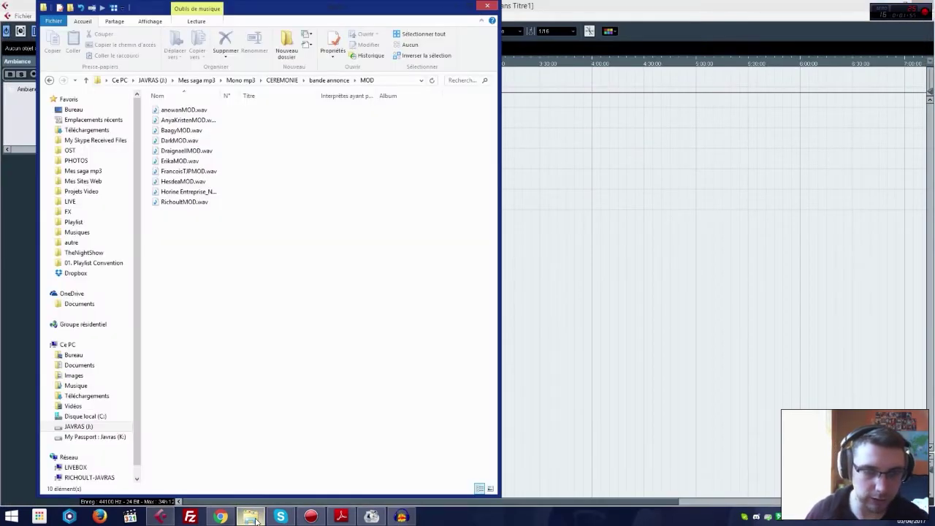
left_click(187, 193)
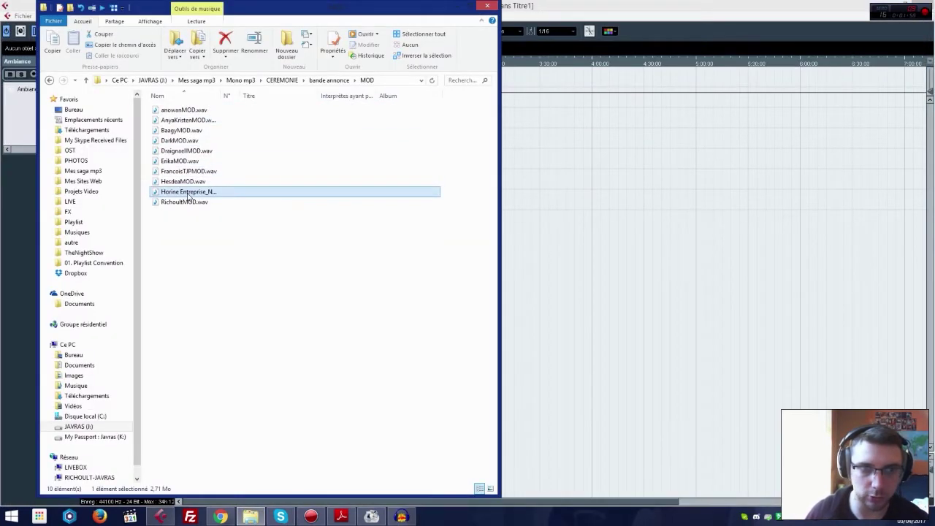
left_click_drag(188, 194, 564, 251)
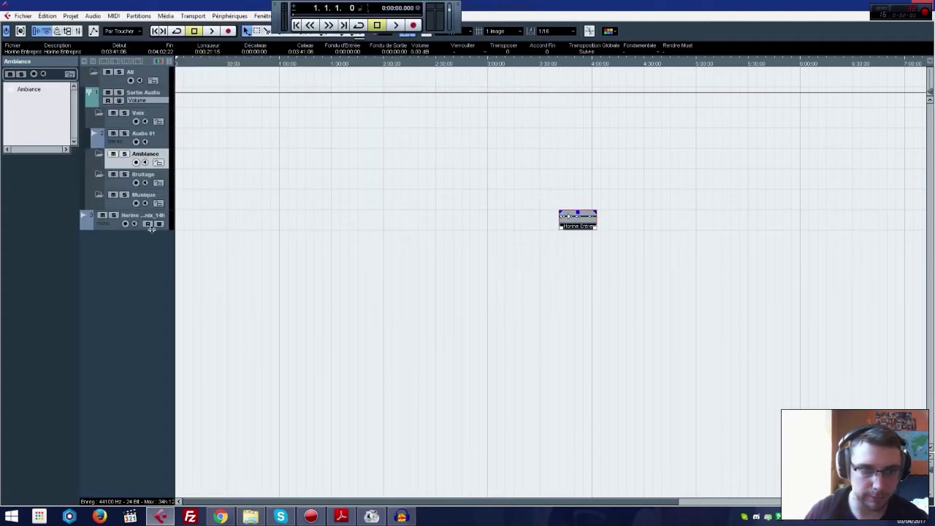
Step: Examine the Limiter insert effect on the Sortie Audio group track and close its window
left_click(166, 95)
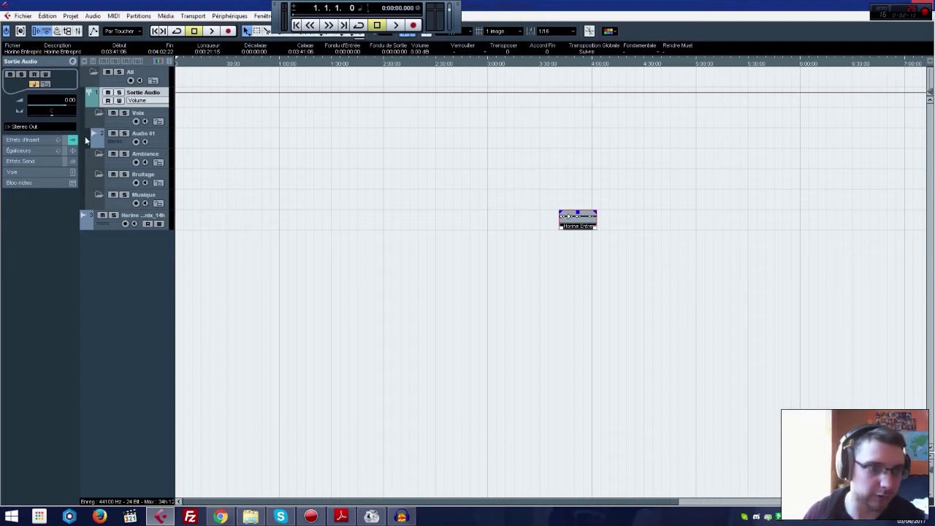
left_click(19, 141)
left_click(24, 84)
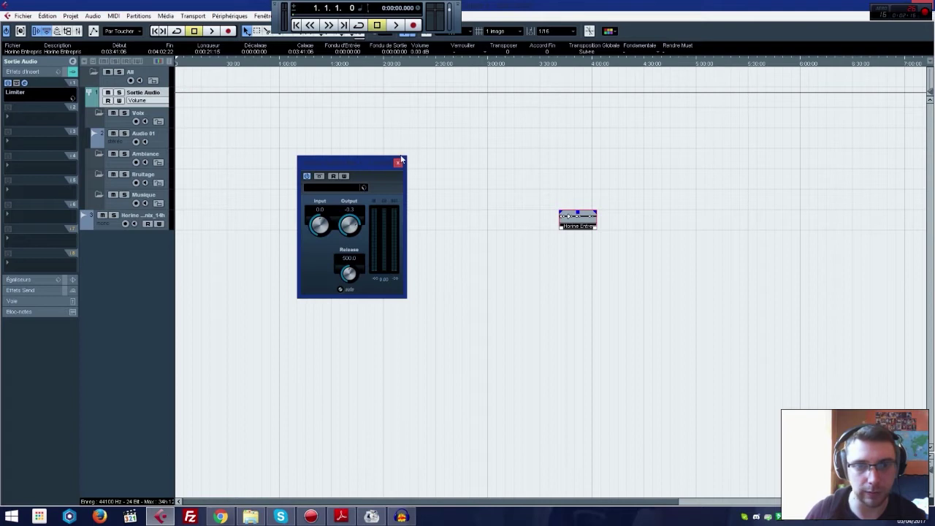
left_click_drag(360, 164, 456, 93)
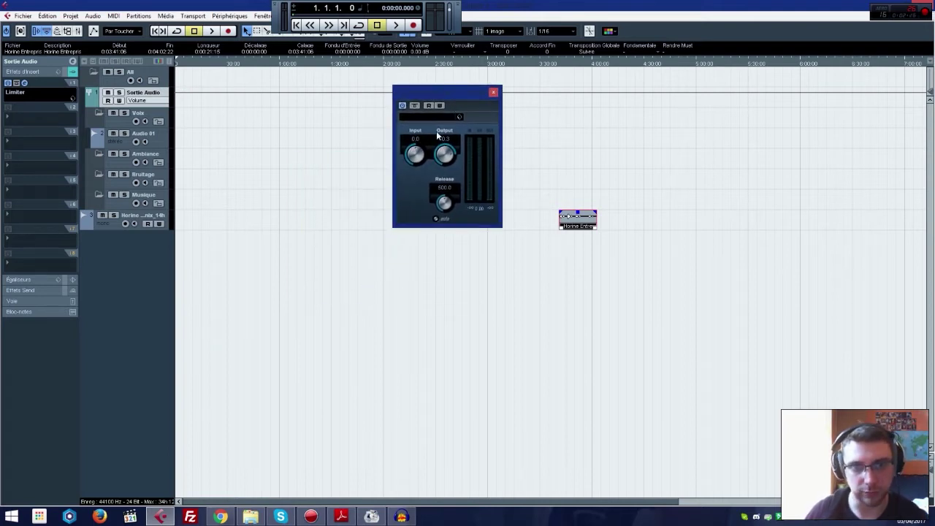
left_click(493, 93)
Step: Route the Horine track's output to the Sortie Audio group
left_click(117, 227)
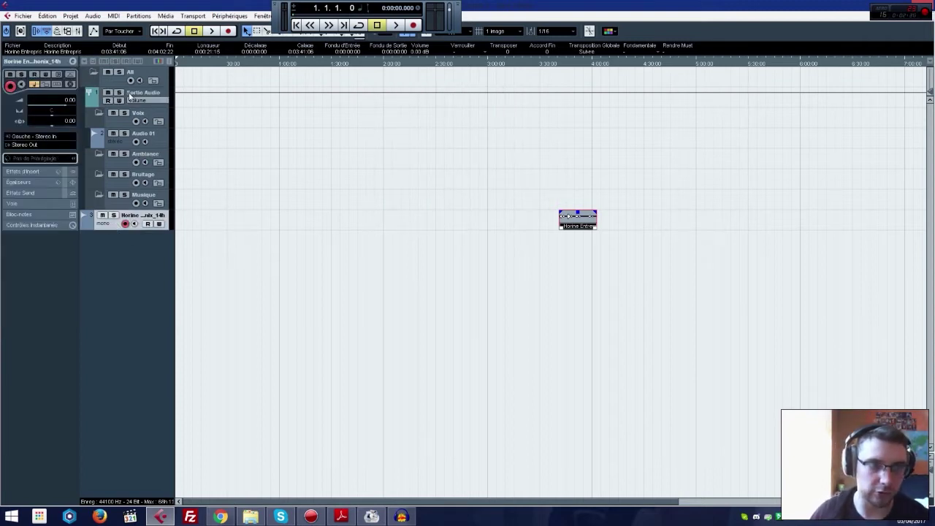
left_click(166, 95)
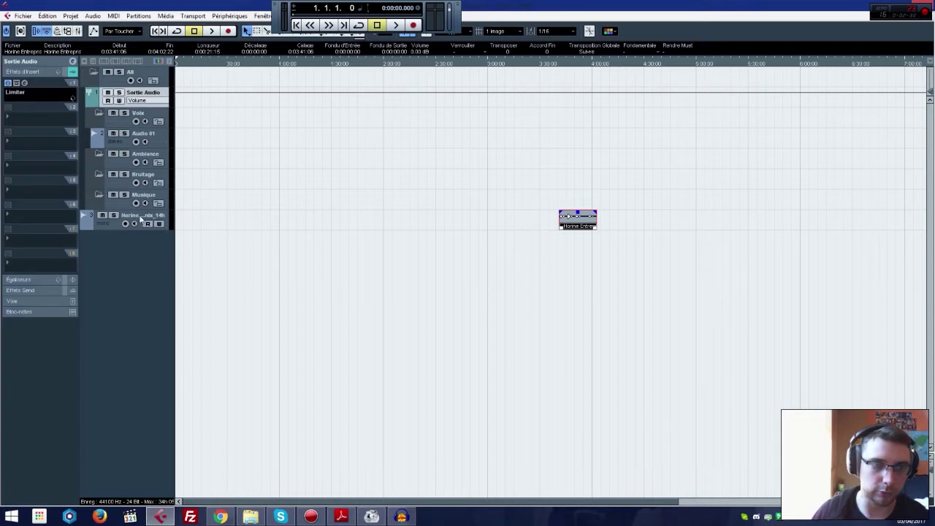
left_click(115, 228)
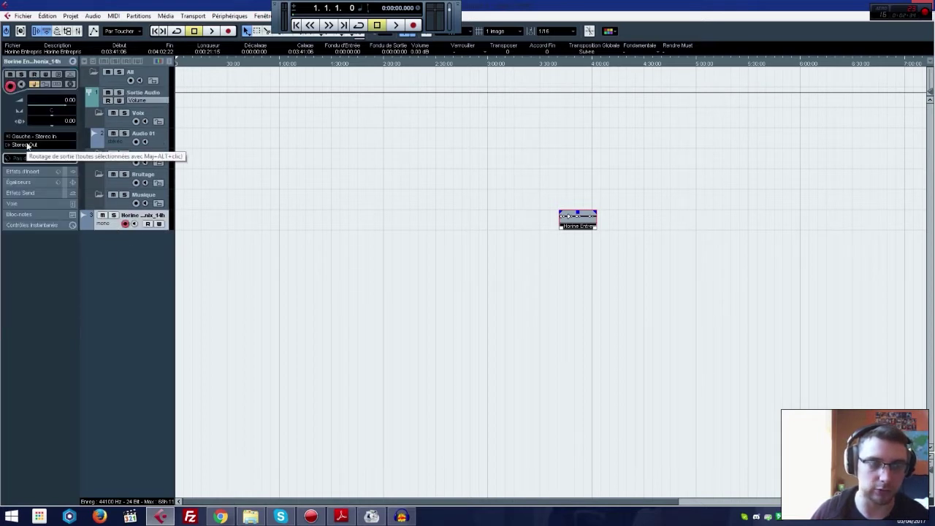
left_click(32, 146)
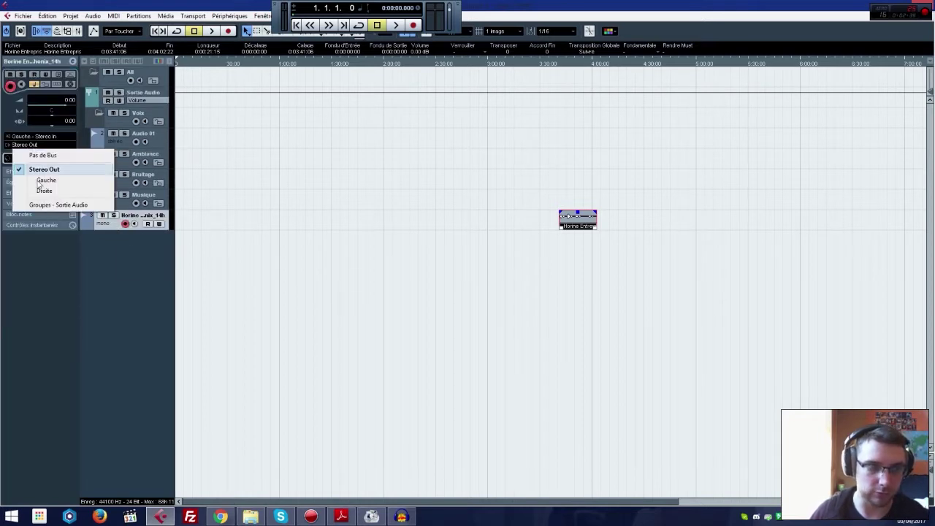
left_click(60, 205)
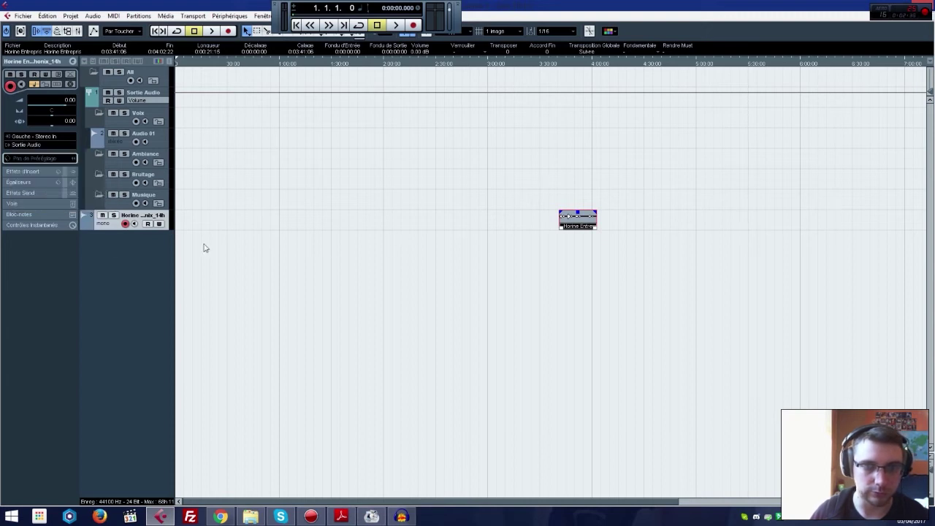
Step: Enlarge the Horine track's height and set its output back to Stereo Out
left_click(135, 229)
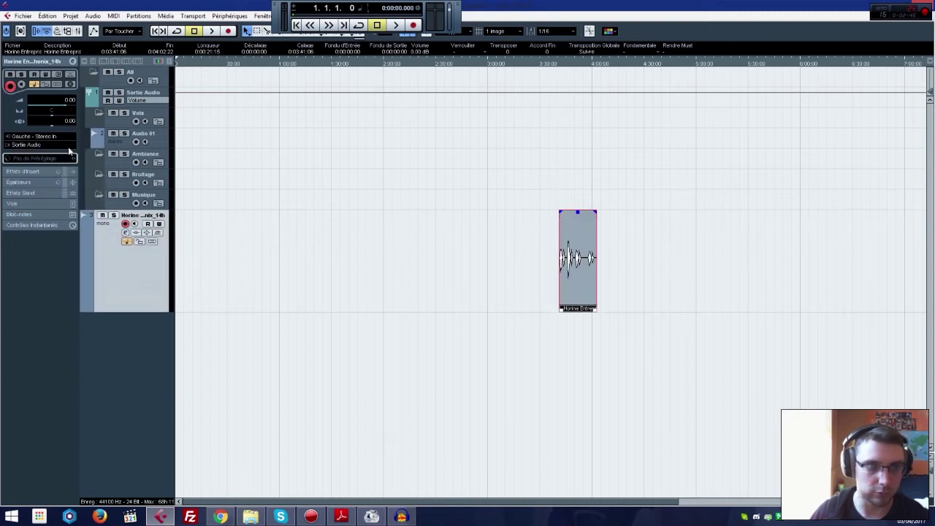
left_click(38, 146)
left_click(59, 174)
Step: Move the Horine clip to about 1:02, raise its volume to 12.86 dB, and play its beginning
left_click_drag(555, 239, 276, 245)
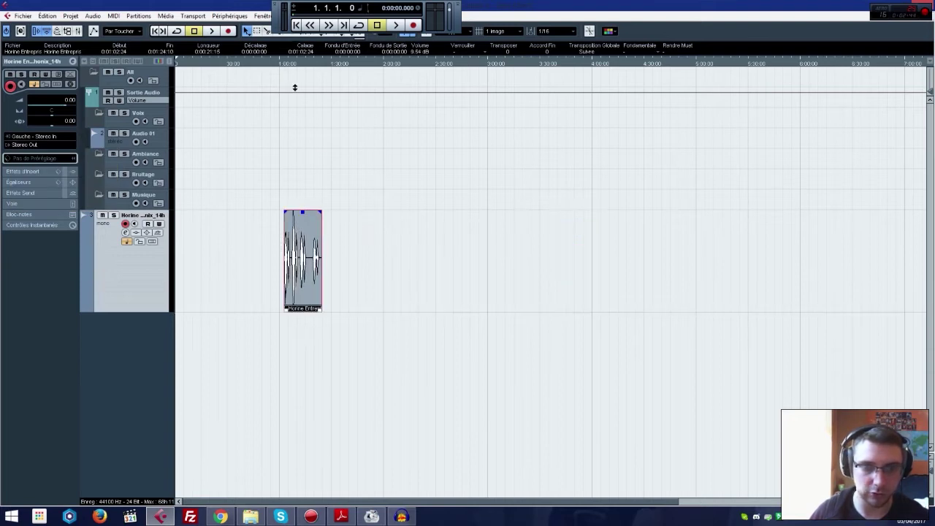
left_click(280, 64)
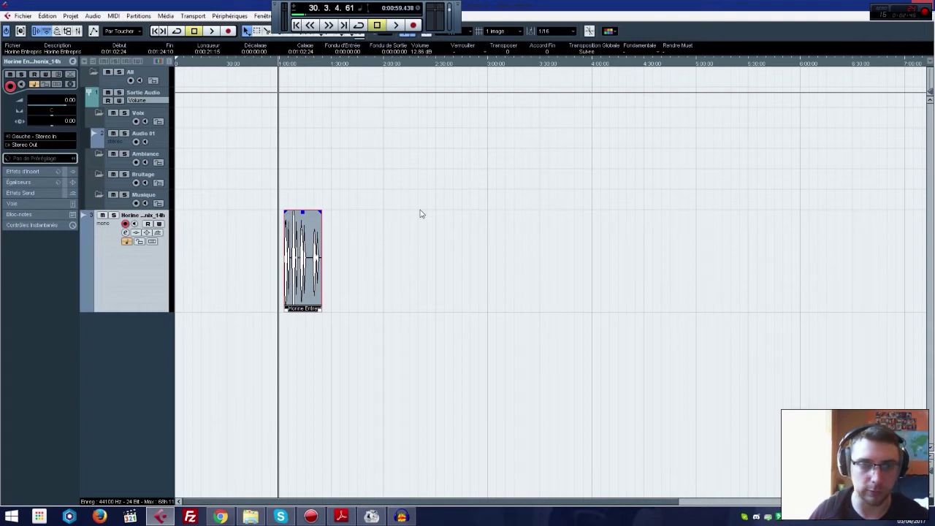
key("space")
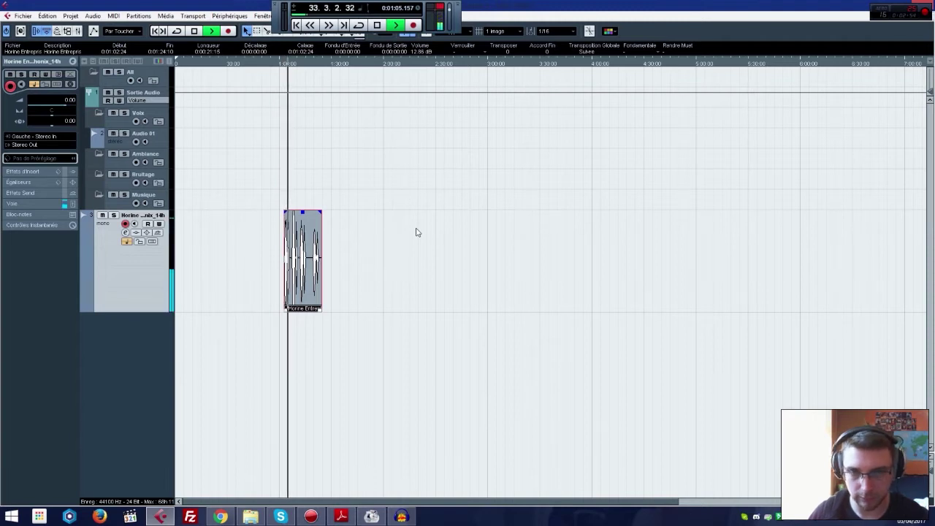
key("space")
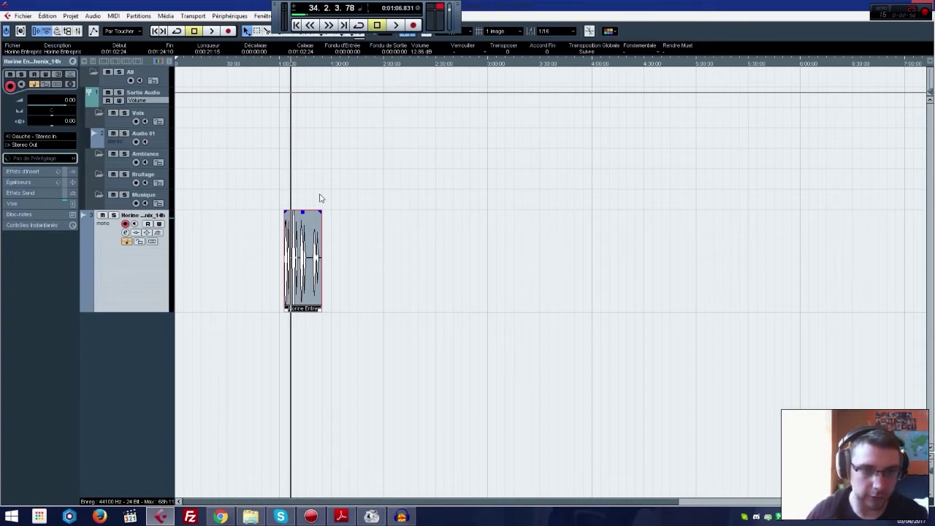
Step: Raise the Horine clip's volume to 17.46 dB and route its track's output to the Sortie Audio group
left_click_drag(302, 212, 305, 114)
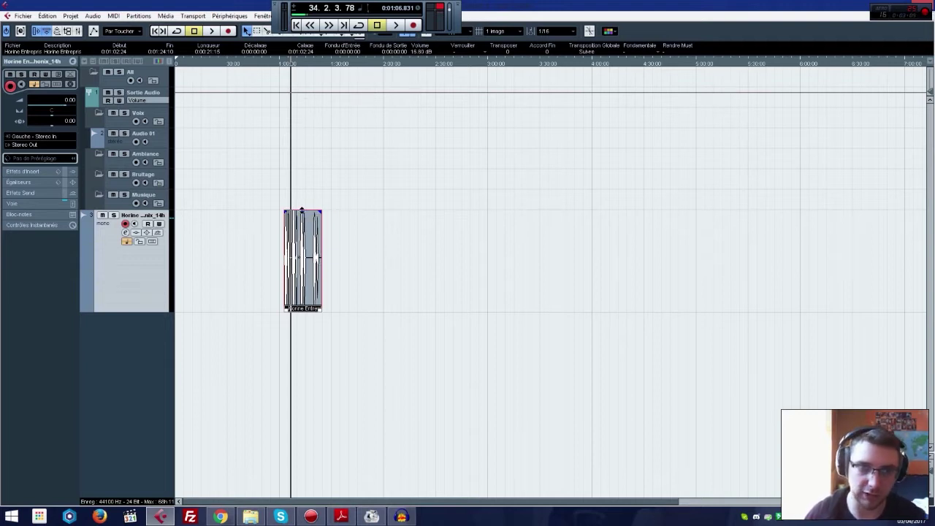
left_click(50, 145)
left_click(51, 205)
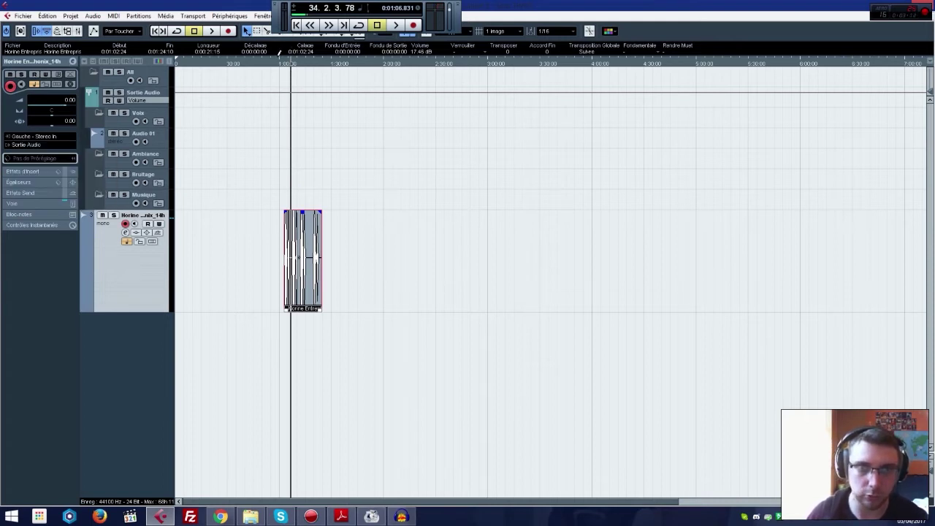
Step: Play the boosted Horine clip from its beginning through the Sortie Audio group
left_click(283, 64)
key("space")
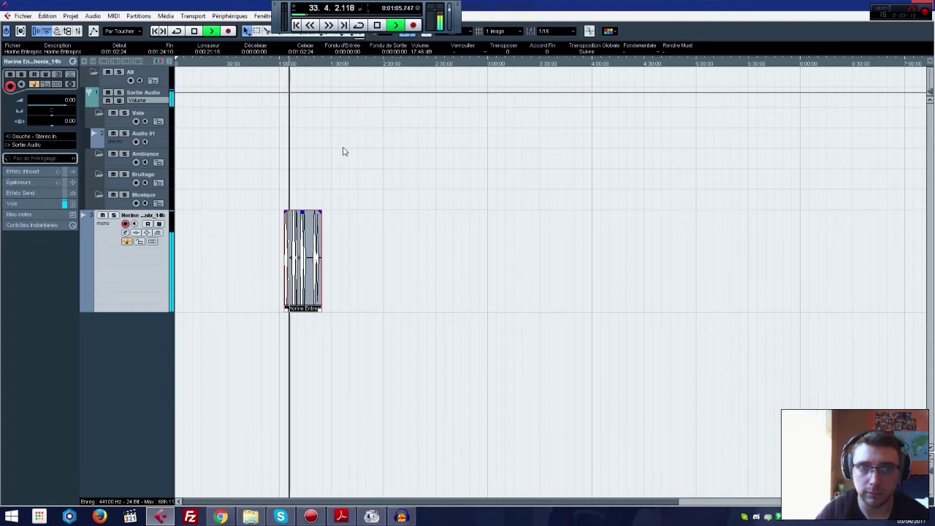
key("space")
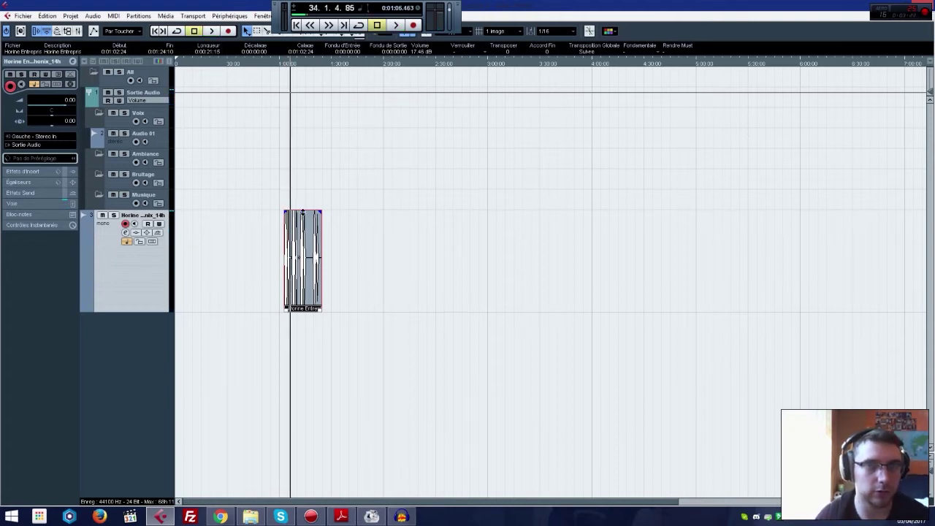
Step: Lower the Horine clip's volume to 0.22 dB and place the playhead just before the clip, at about 1:01
left_click_drag(302, 213, 288, 461)
left_click_drag(301, 212, 294, 309)
left_click(246, 288)
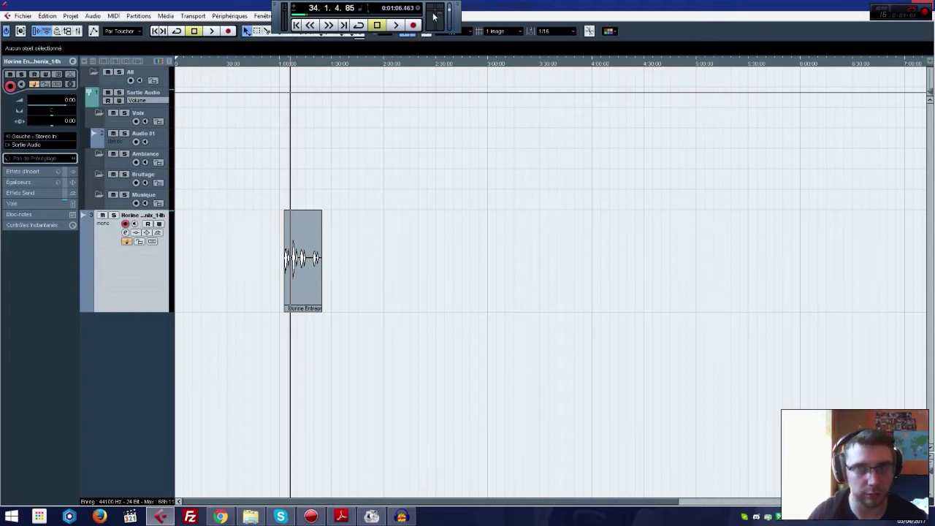
left_click(282, 66)
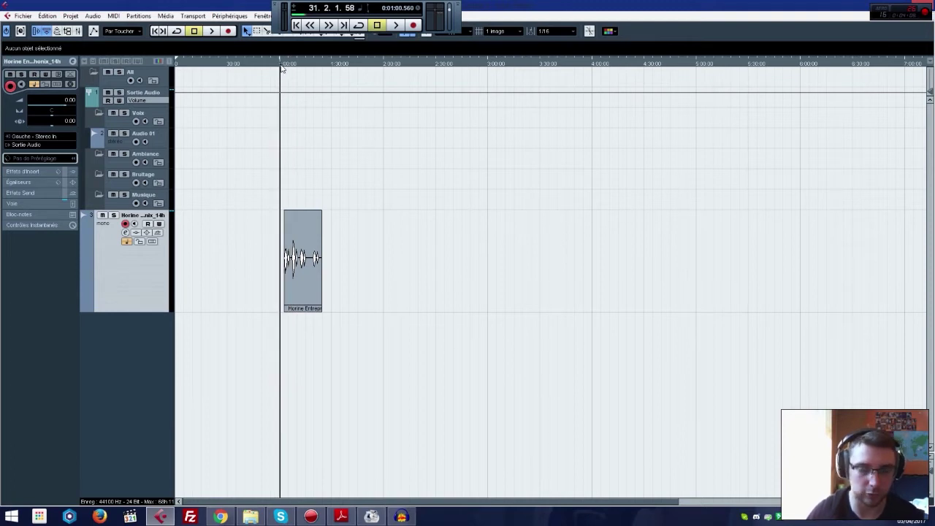
left_click(285, 65)
left_click(283, 65)
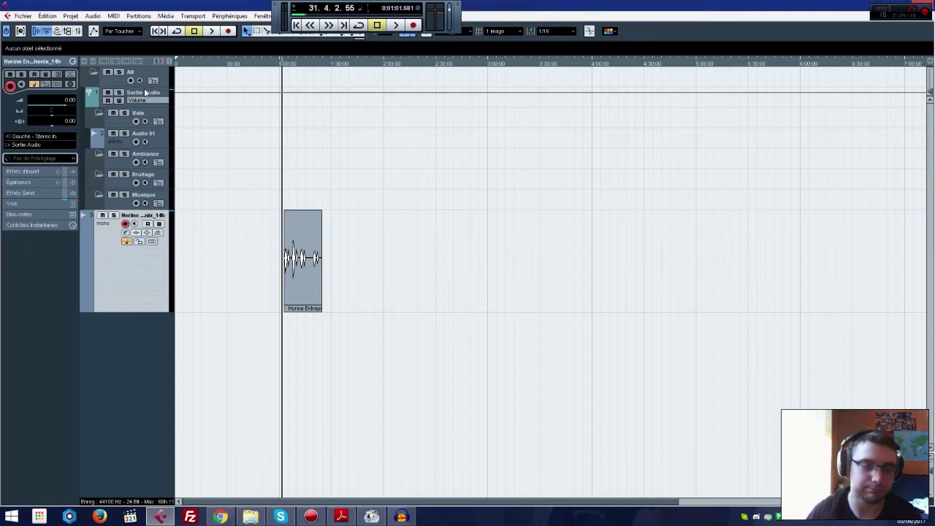
Step: Move the Horine clip to start at about 0:10 and place its track inside the Voix folder, above Audio 01
left_click_drag(206, 63, 144, 62)
left_click_drag(295, 240, 206, 238)
left_click_drag(119, 299, 145, 125)
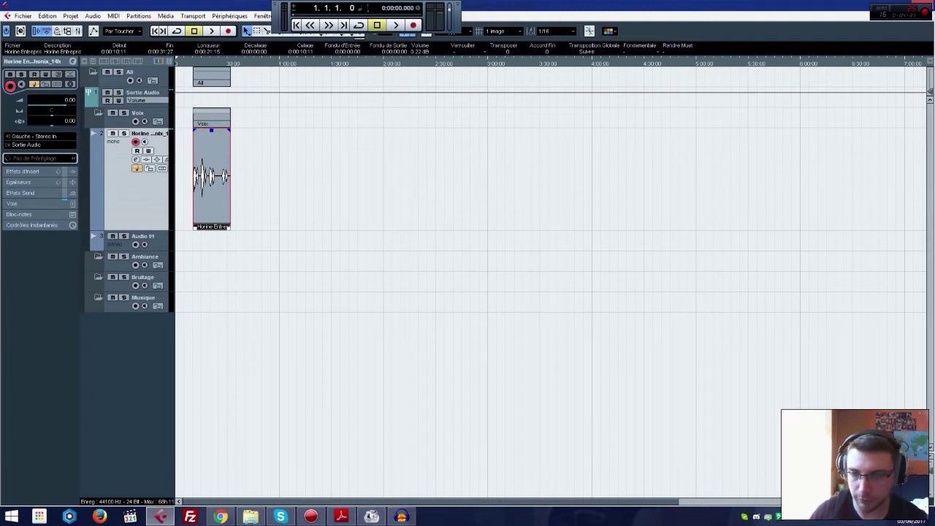
Step: Shift the Horine clip earlier so it starts at about 0:08.6
key("h")
key("h")
key("h")
key("h")
key("h")
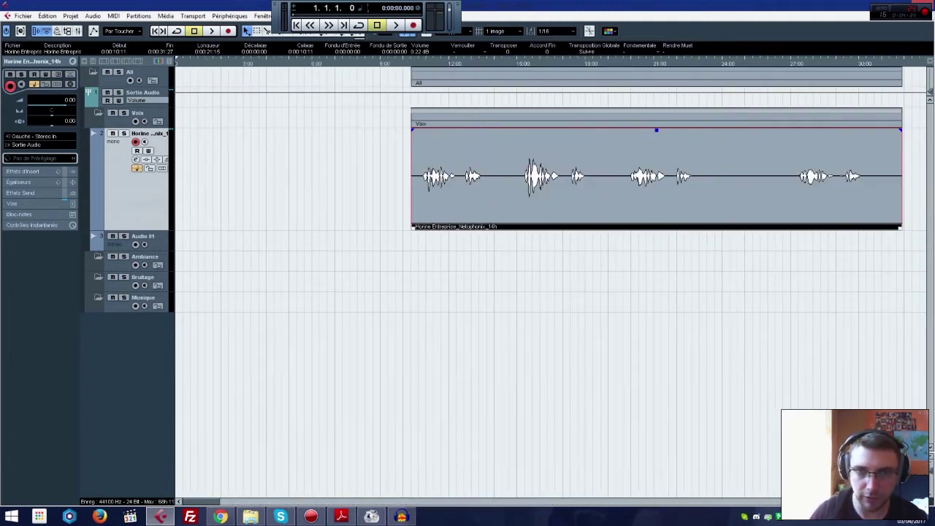
left_click_drag(580, 197, 523, 185)
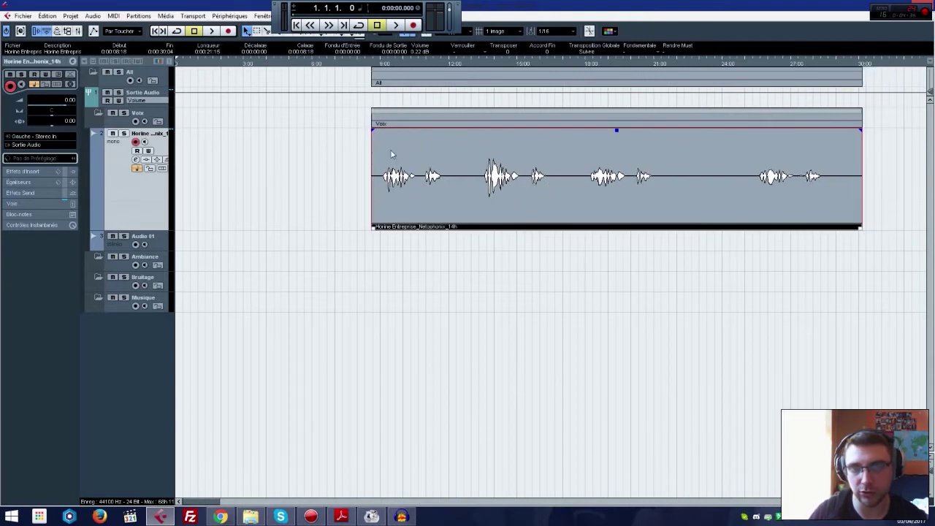
Step: Place the playhead at the start of the Horine clip and play its first phrases
left_click(327, 143)
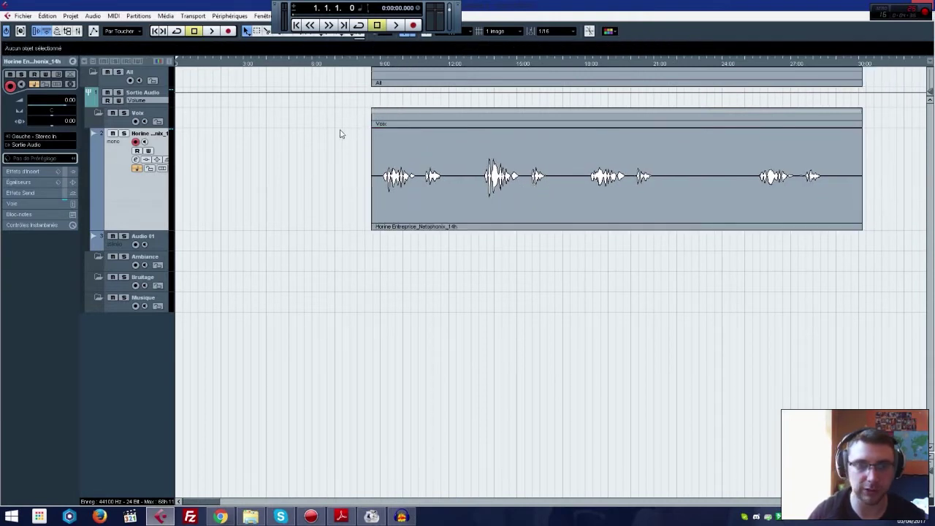
left_click_drag(337, 139, 884, 288)
left_click(340, 178)
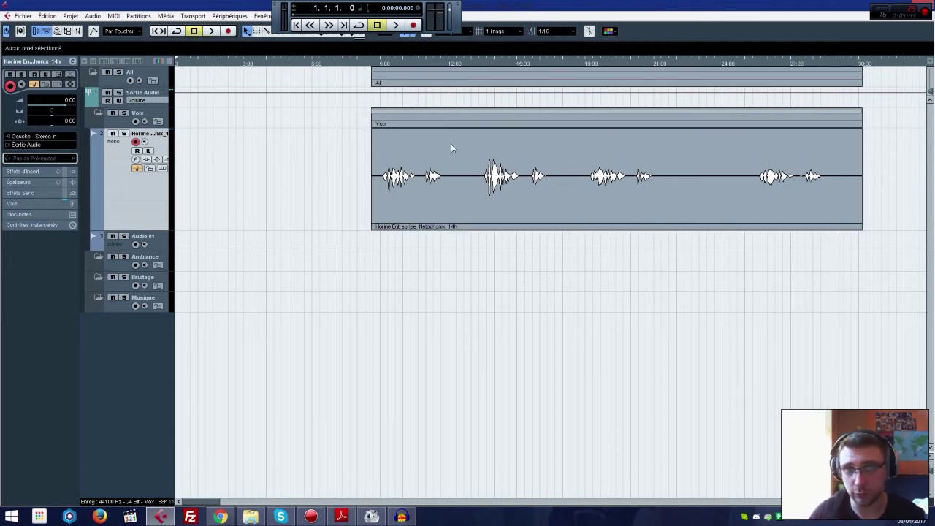
key("n")
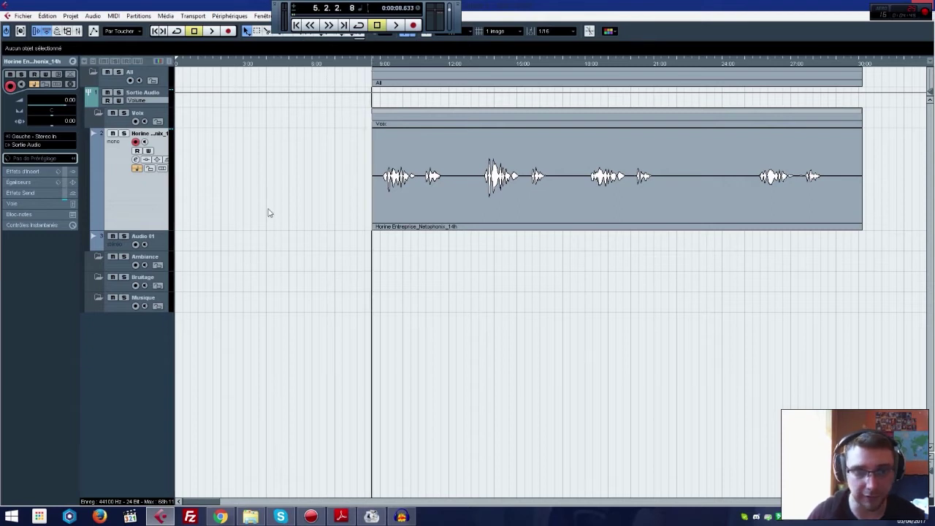
key("space")
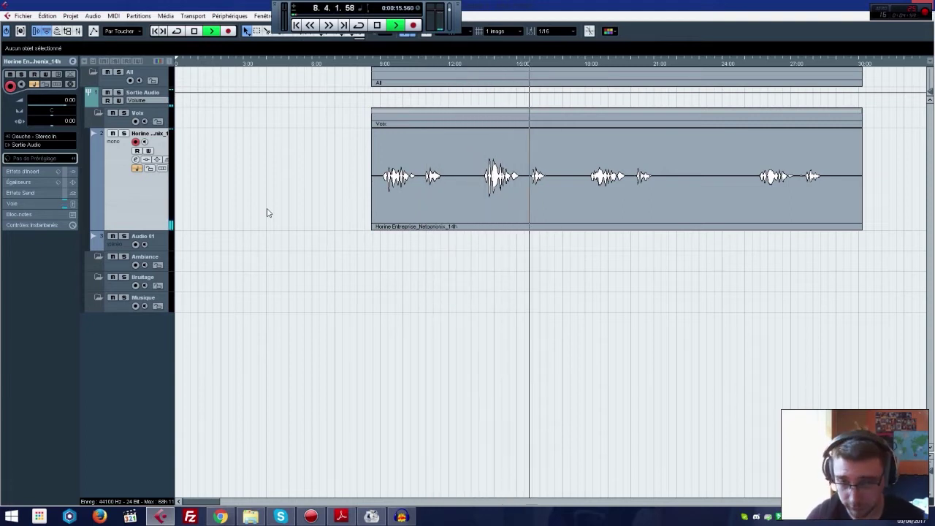
key("space")
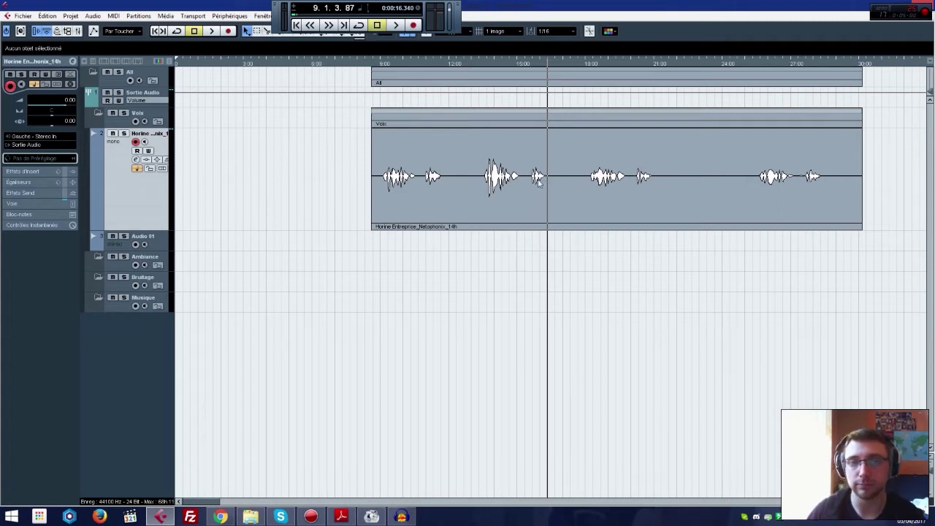
Step: Delete the empty Audio 01 track and move the playhead to about 0:11.8 in the Horine clip
left_click(157, 249)
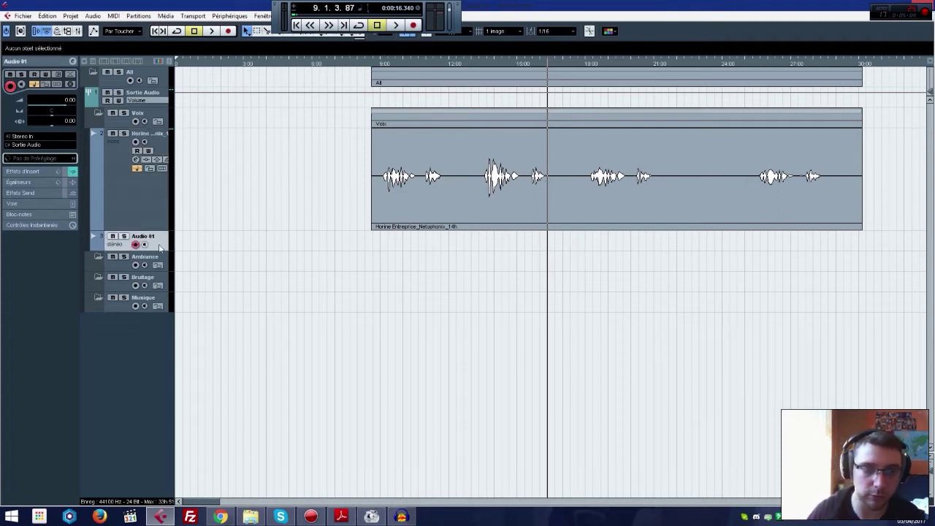
key("Delete")
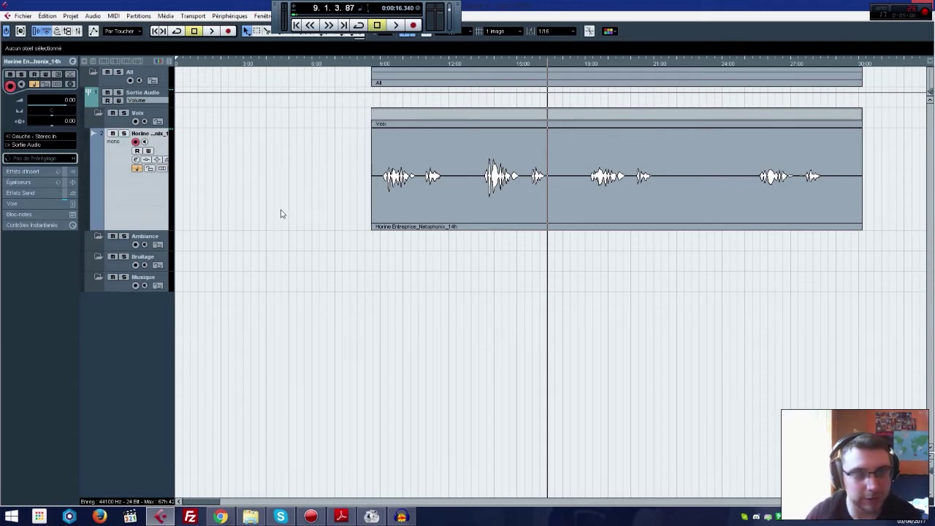
left_click(477, 61)
left_click(463, 60)
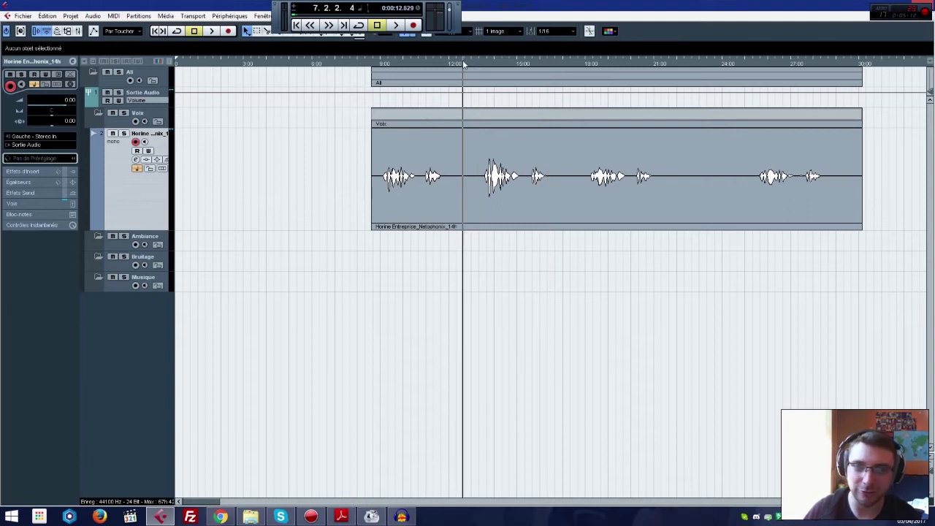
left_click(445, 61)
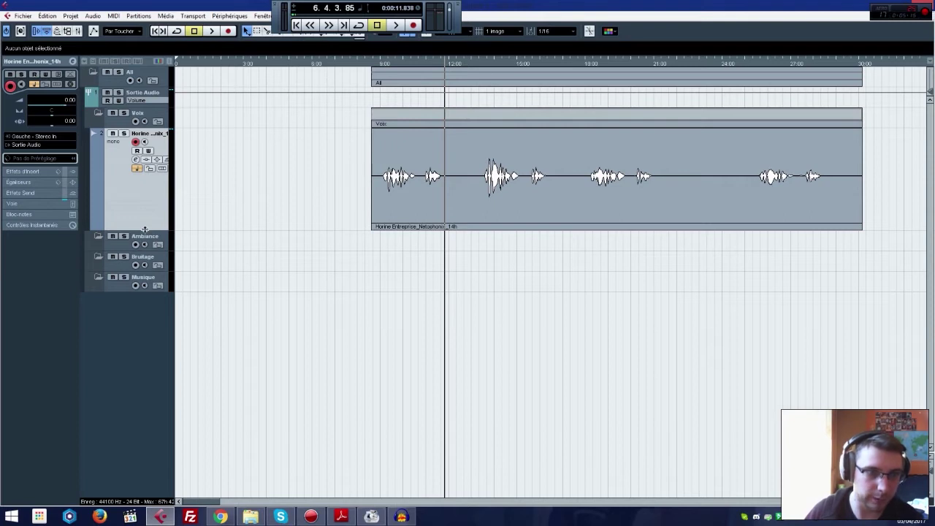
Step: Enlarge the Horine track's height and move its clip to start at about 0:02, with the playhead just before it
left_click_drag(144, 230, 144, 279)
left_click_drag(466, 212, 298, 218)
left_click(215, 64)
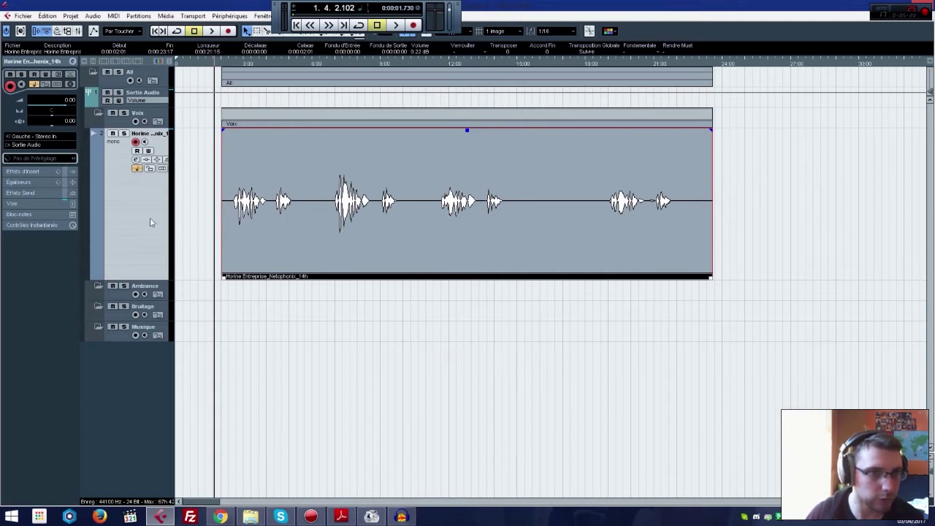
Step: Load the Reglage Horine NoLimiter insert effects preset on the Horine track and play the clip's beginning
left_click(38, 174)
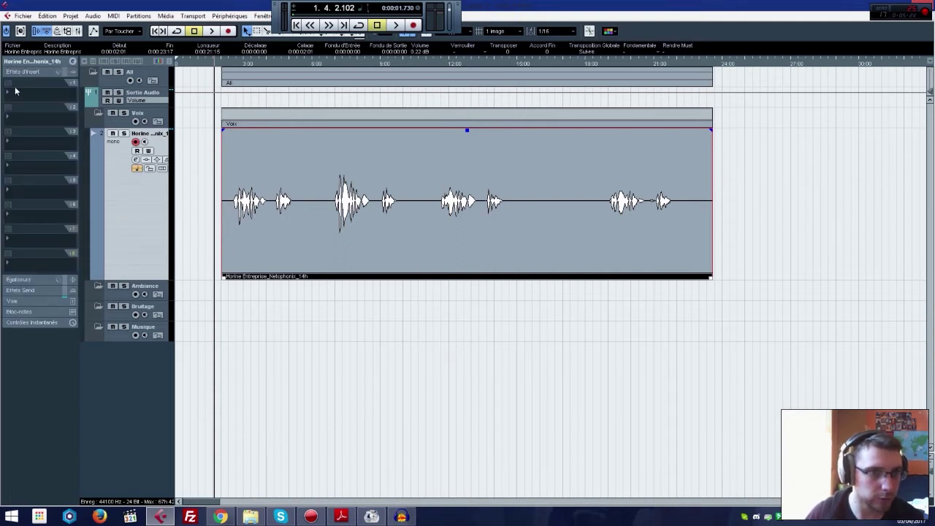
left_click(60, 72)
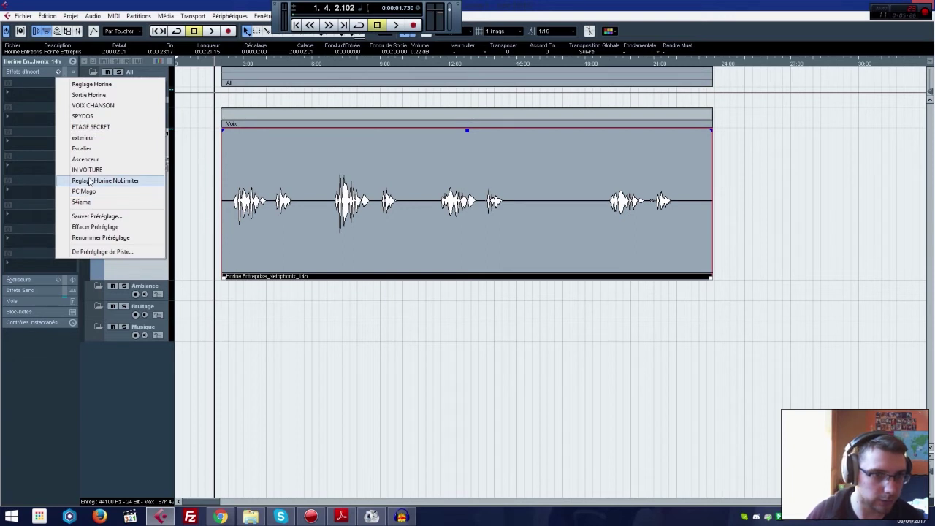
left_click(122, 182)
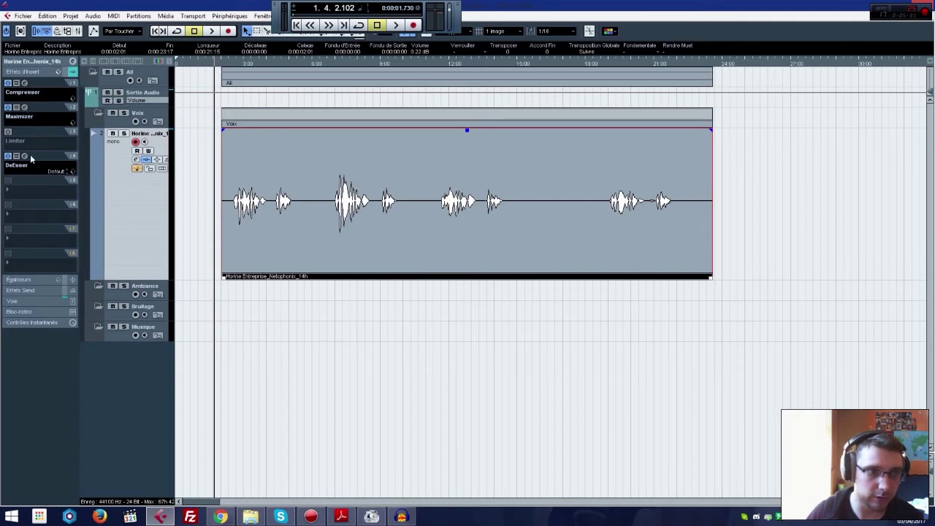
key("space")
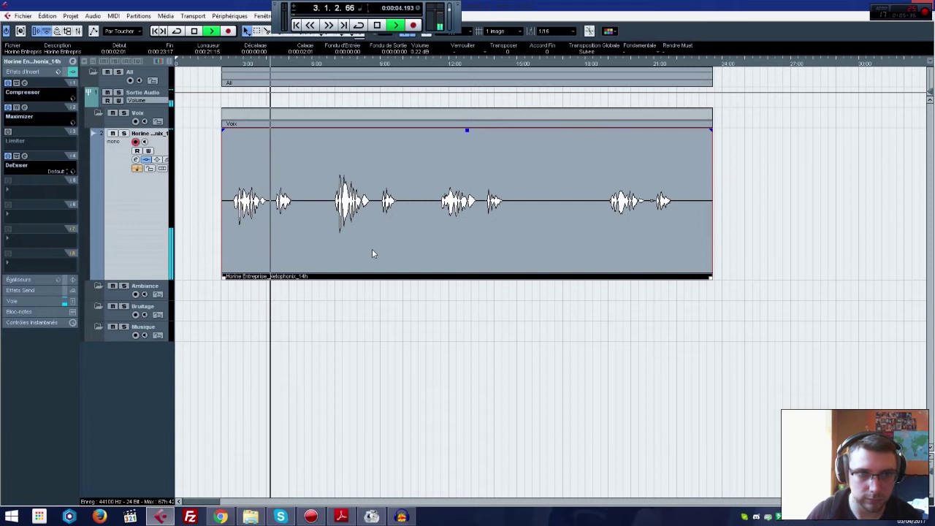
key("space")
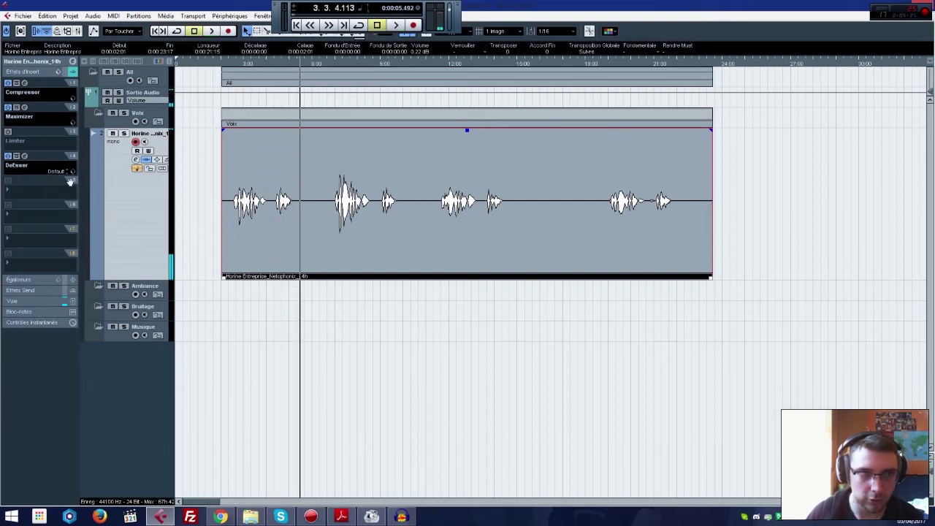
Step: Inspect the settings of the Horine track's Compressor and Maximizer inserts, closing each editor again
left_click(24, 82)
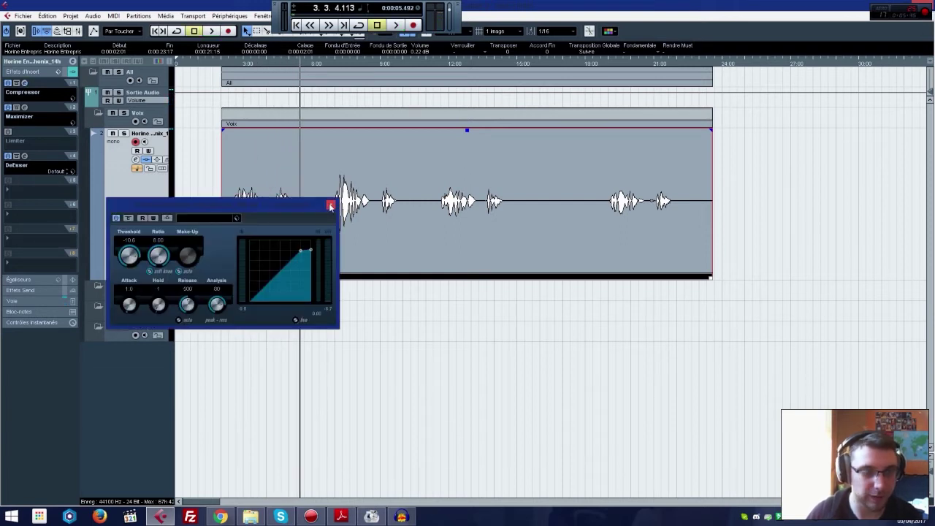
left_click(330, 206)
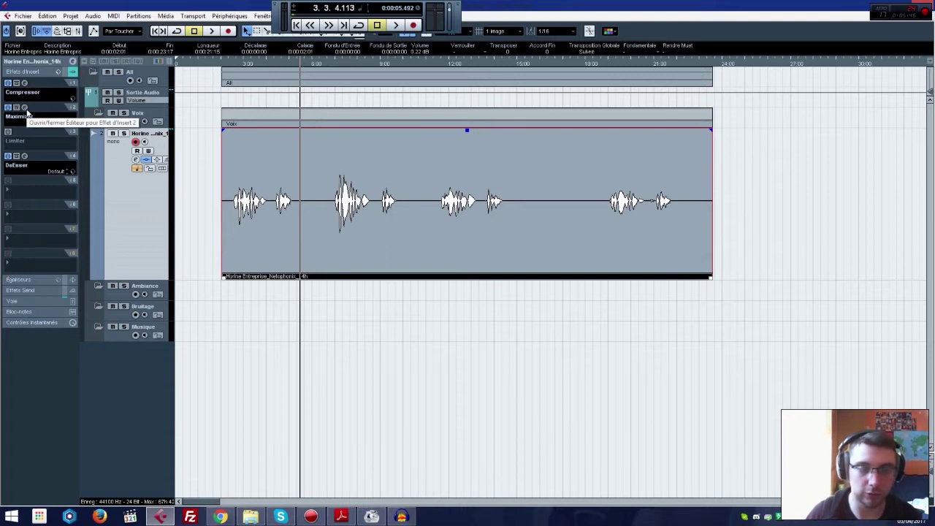
left_click(25, 107)
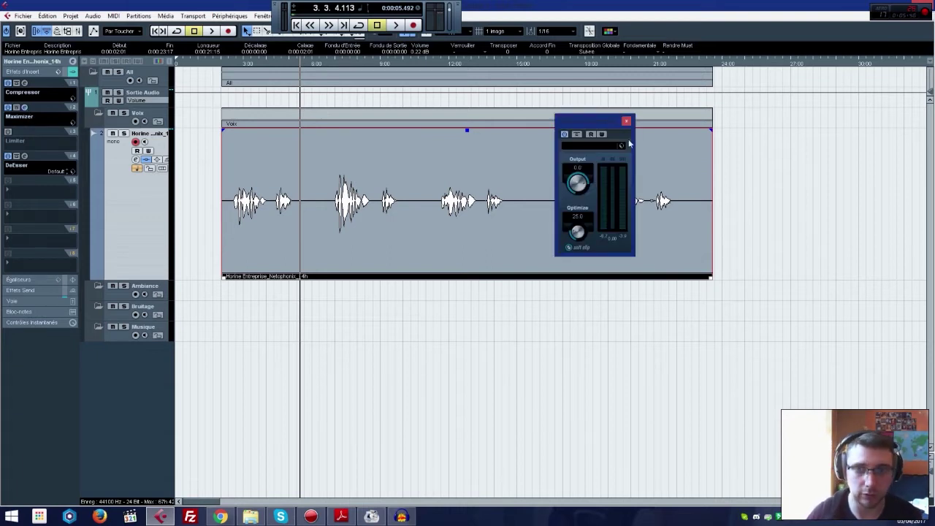
left_click(627, 122)
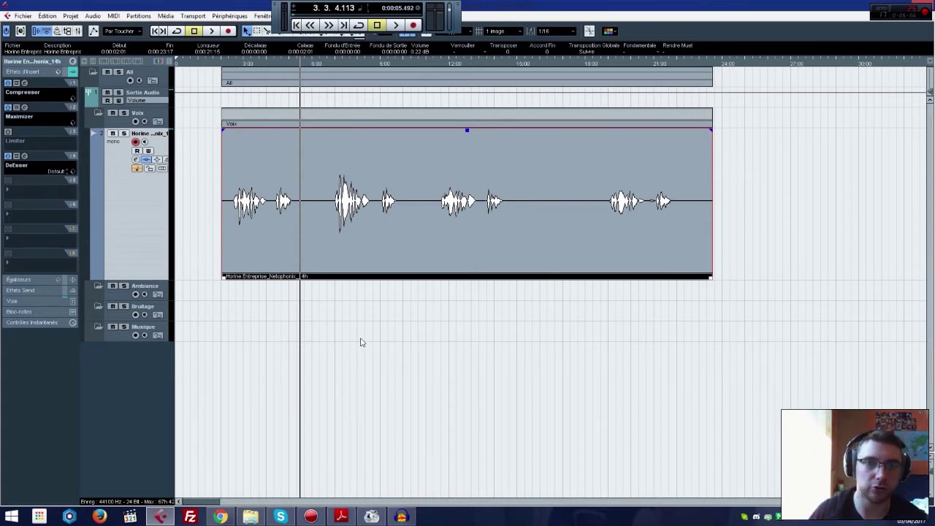
Step: Trim the start of the Horine clip to 0:00:02:11 and play it from just before its new start
left_click_drag(226, 279, 231, 282)
left_click_drag(251, 64, 229, 65)
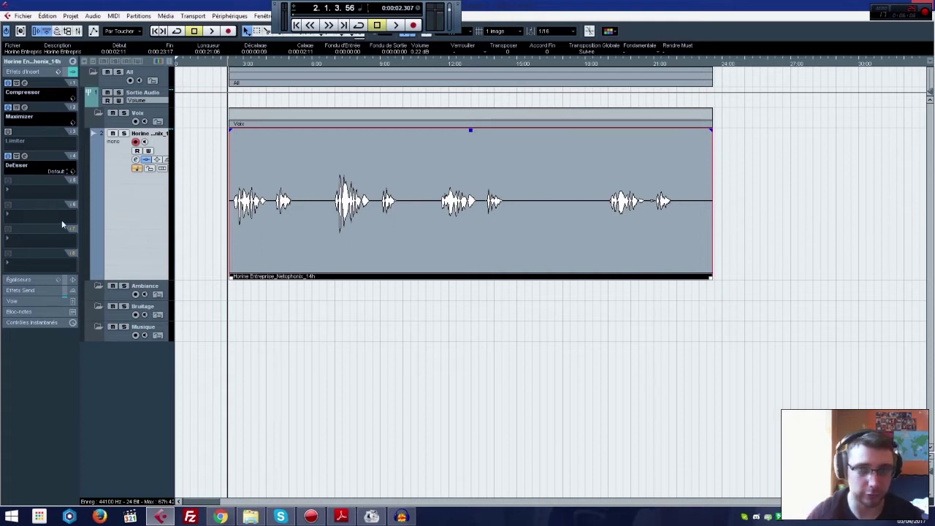
key("space")
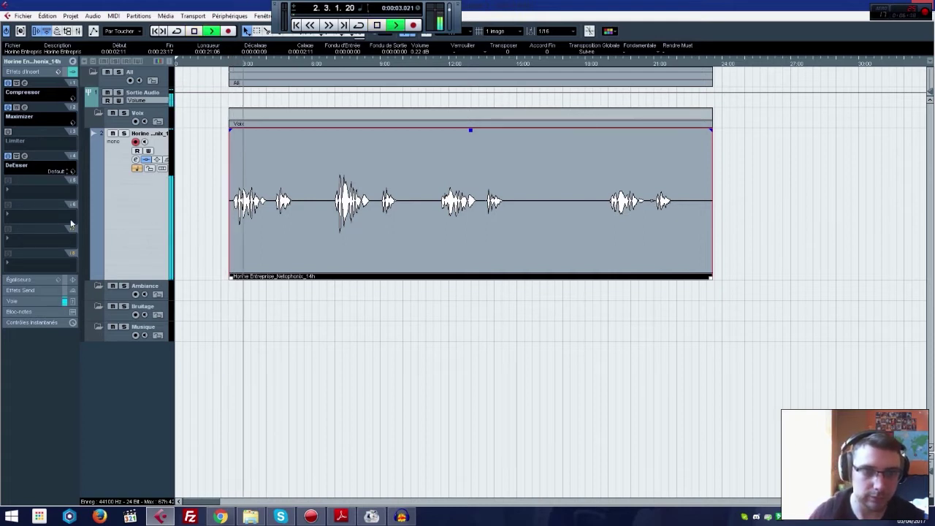
key("space")
Step: Define a short cycle range near 0:04 at the end of the first phrase and play it in a loop
left_click_drag(263, 66, 257, 62)
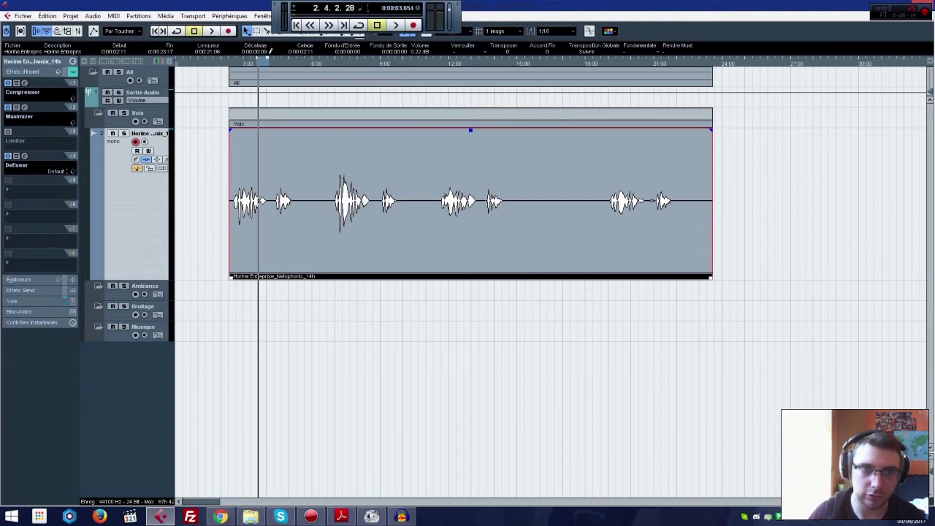
key("space")
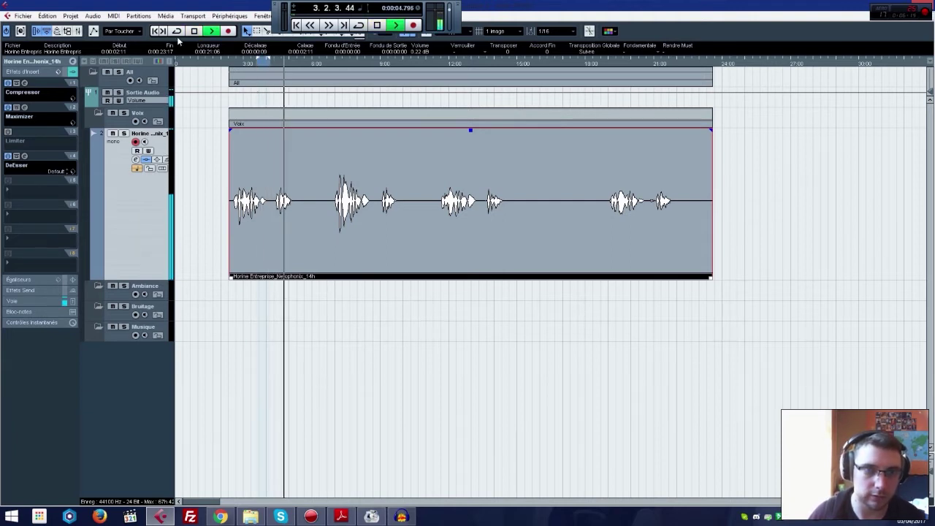
left_click(255, 65)
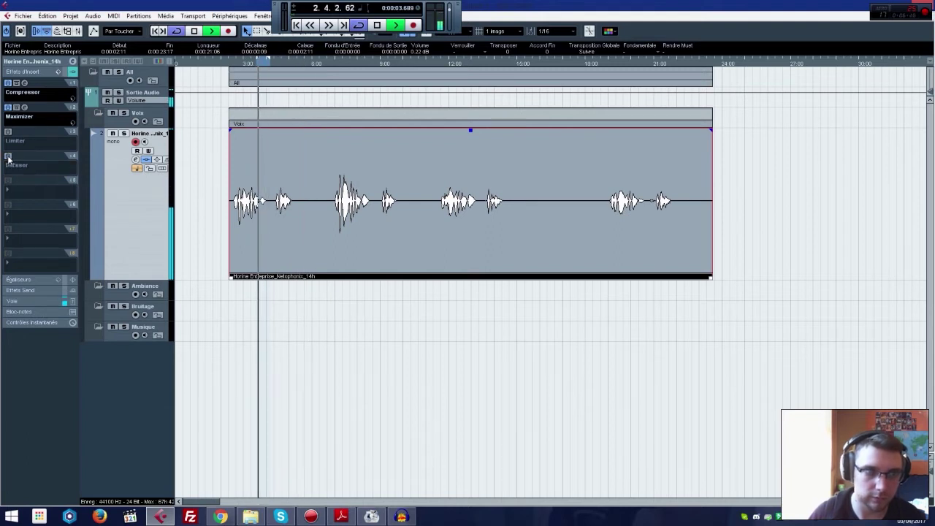
Step: Reactivate the Horine track's DeEsser insert, switch it to Male and turn on Auto Threshold
left_click(8, 157)
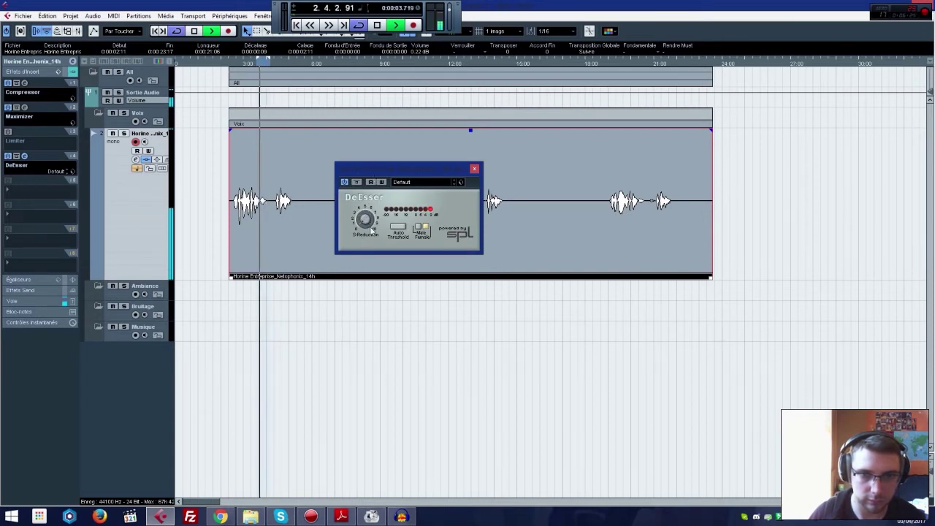
left_click(422, 228)
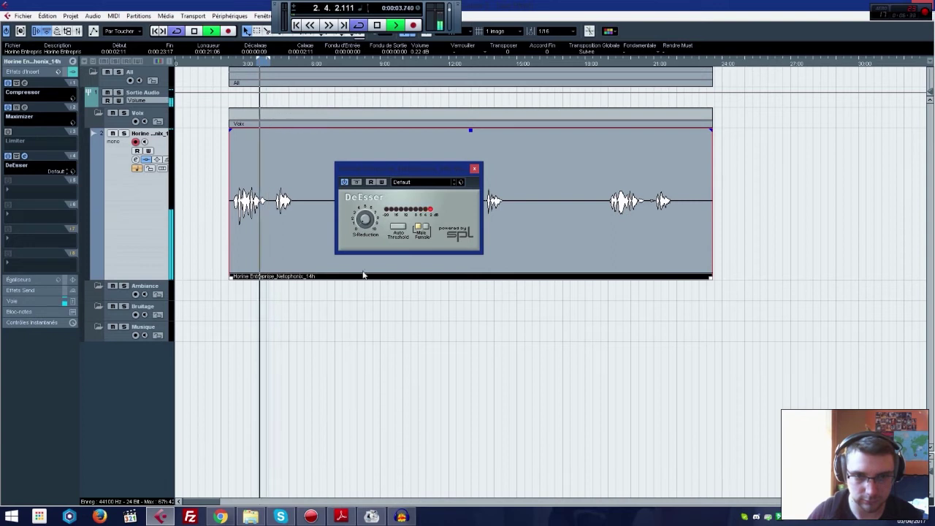
left_click(399, 227)
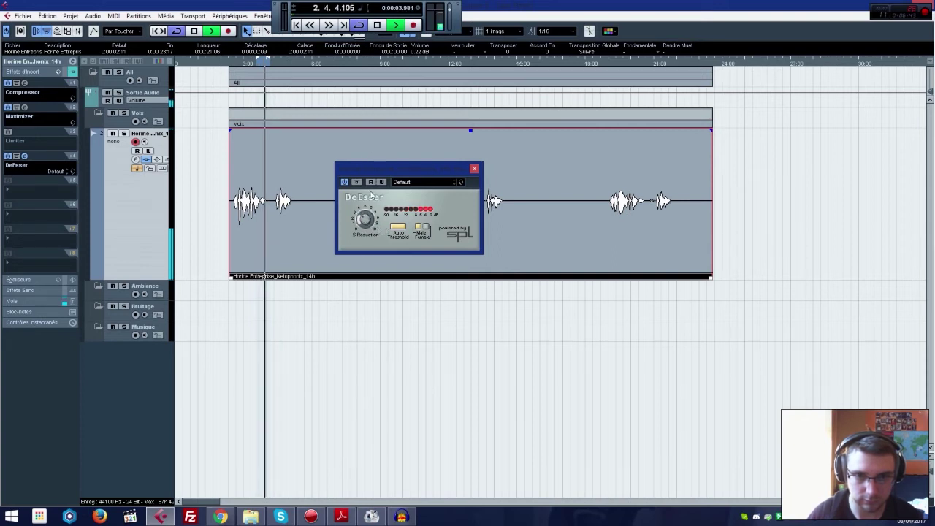
Step: Stop playback, reload the Reglage Horine NoLimiter insert preset on the Horine track and check the DeEsser's settings
left_click(476, 170)
key("space")
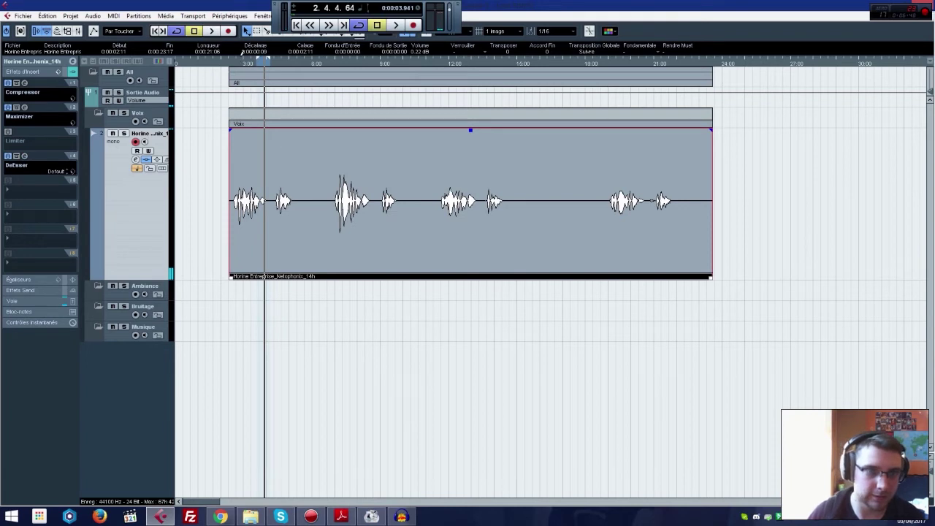
left_click(59, 71)
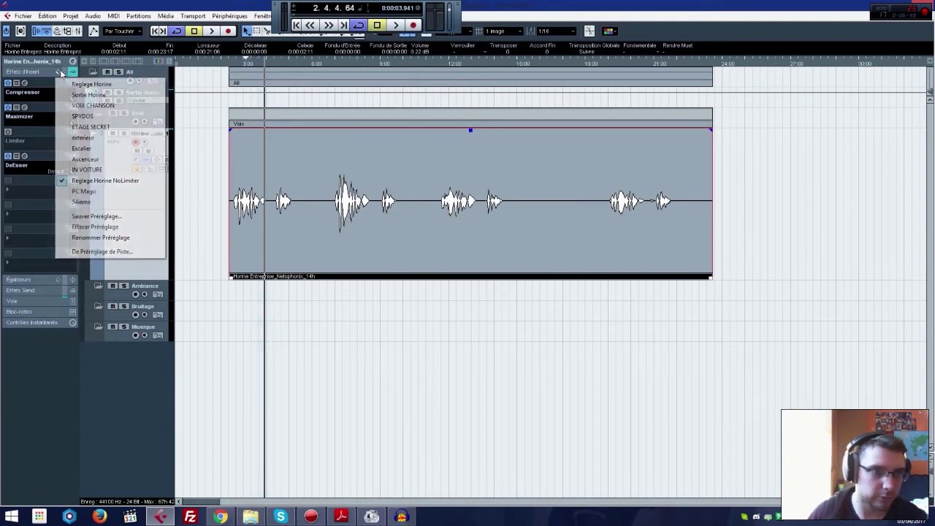
left_click(86, 181)
left_click(24, 156)
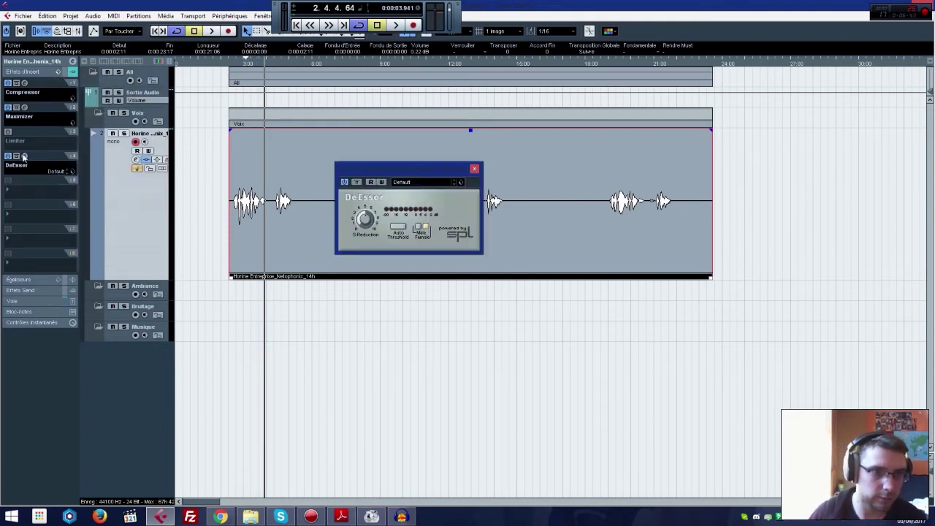
left_click(473, 171)
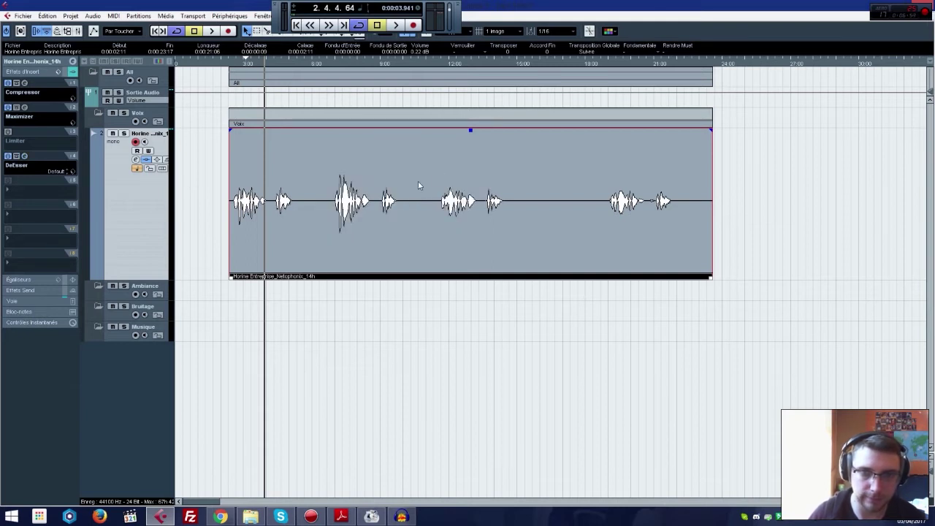
Step: Play the Horine clip from its start and cut out the silence between about 0:00:05:08 and 0:00:06:26
left_click(232, 64)
key("space")
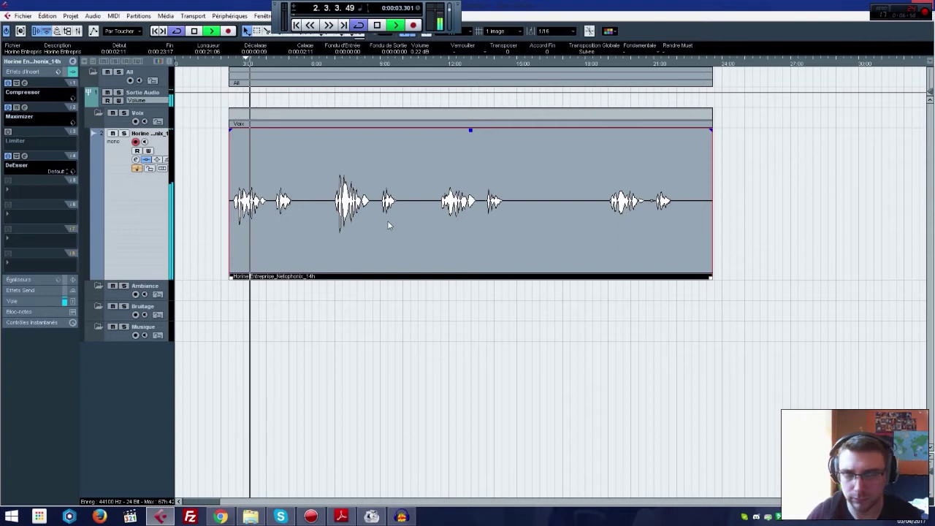
right_click(313, 228)
left_click(330, 225)
left_click(296, 230)
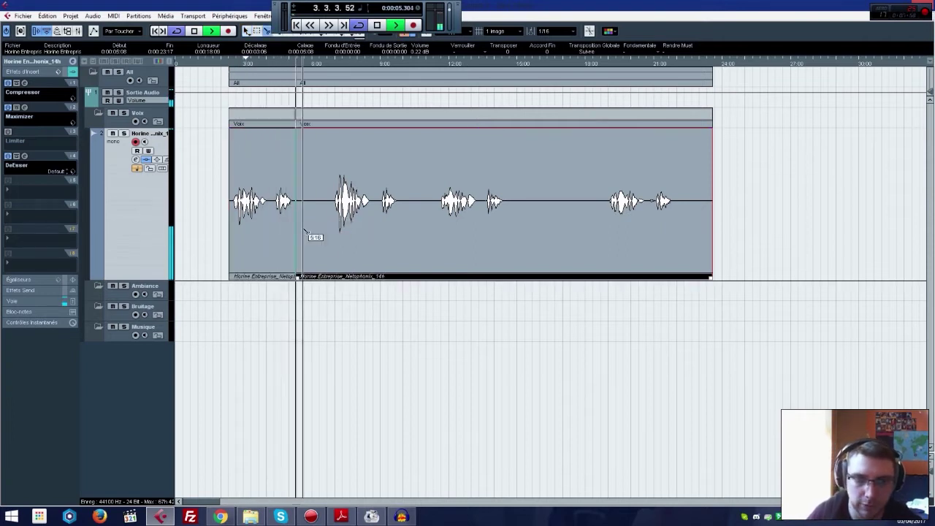
left_click(332, 234)
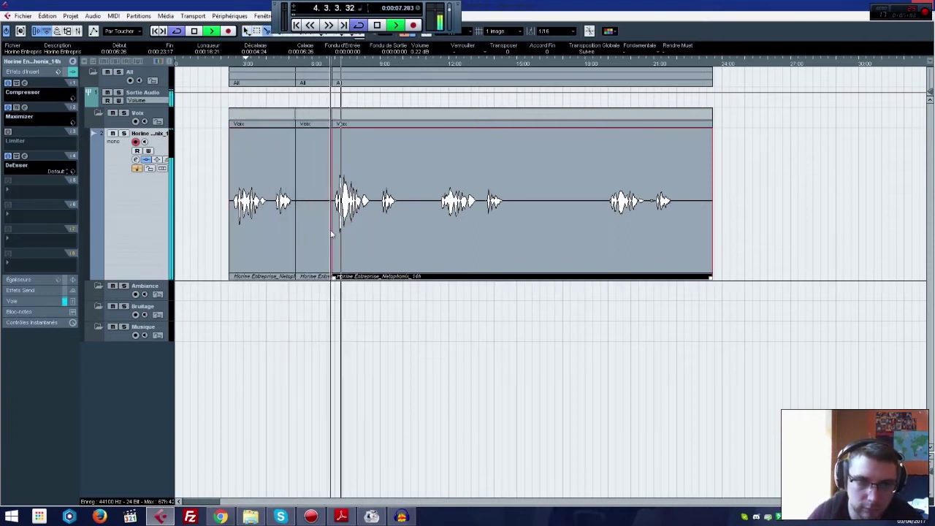
key("1")
left_click(326, 232)
key("Delete")
Step: Cut out the silence between the second and third phrases, from about 0:00:09:26 to 0:00:11:15
right_click(394, 223)
left_click(412, 221)
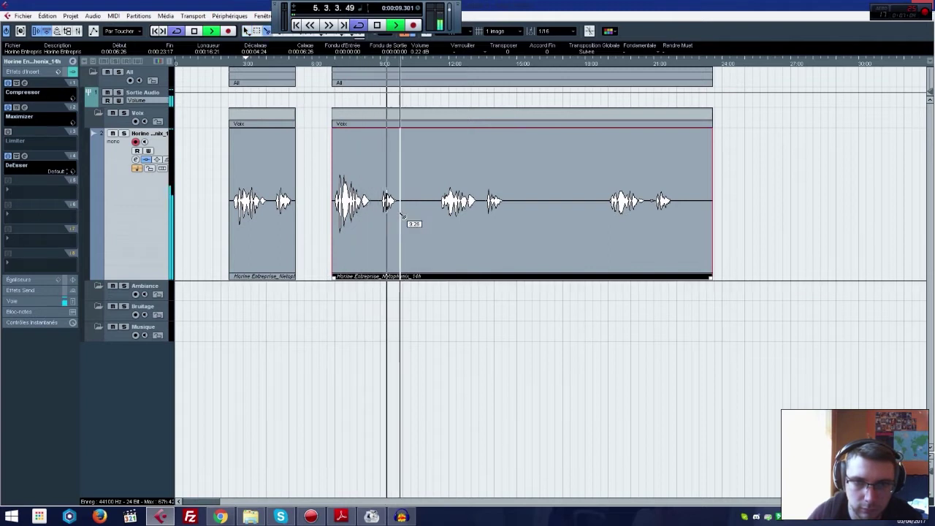
left_click(400, 218)
key("1")
right_click(434, 214)
left_click(456, 213)
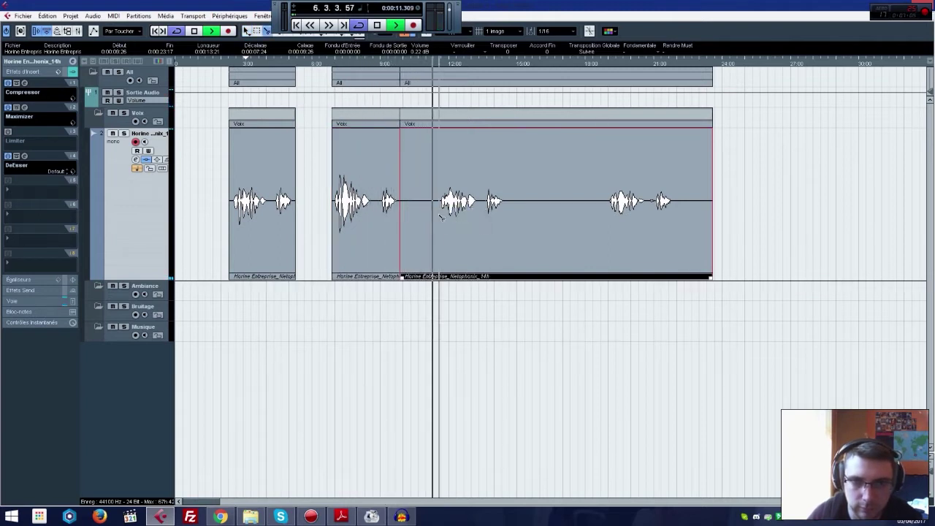
left_click(437, 217)
right_click(436, 215)
left_click(436, 215)
left_click(432, 213)
key("Delete")
Step: Cut out the silence between 0:00:14:17 and the fourth phrase and move the last clip to start at 0:00:17:04
right_click(460, 208)
left_click(481, 210)
left_click(507, 217)
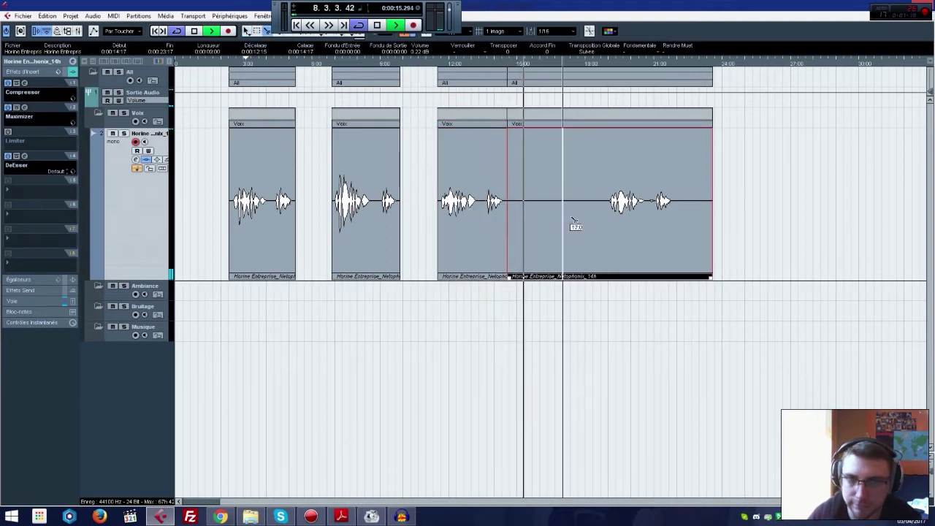
left_click(606, 223)
right_click(605, 222)
left_click(605, 223)
left_click(584, 219)
key("Delete")
left_click_drag(615, 227, 574, 234)
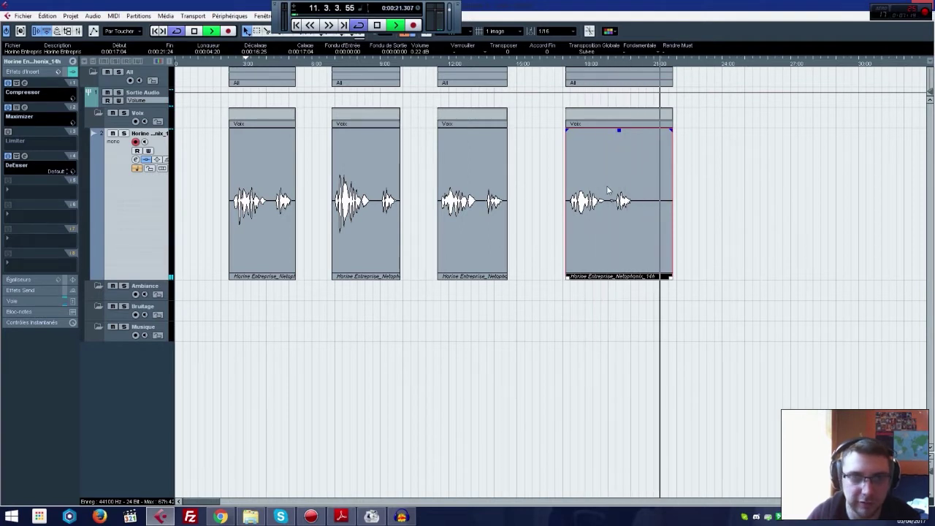
Step: Delete the second, third and fourth phrase clips while playing from the first phrase, keeping only the first clip, and stop playback
key("Delete")
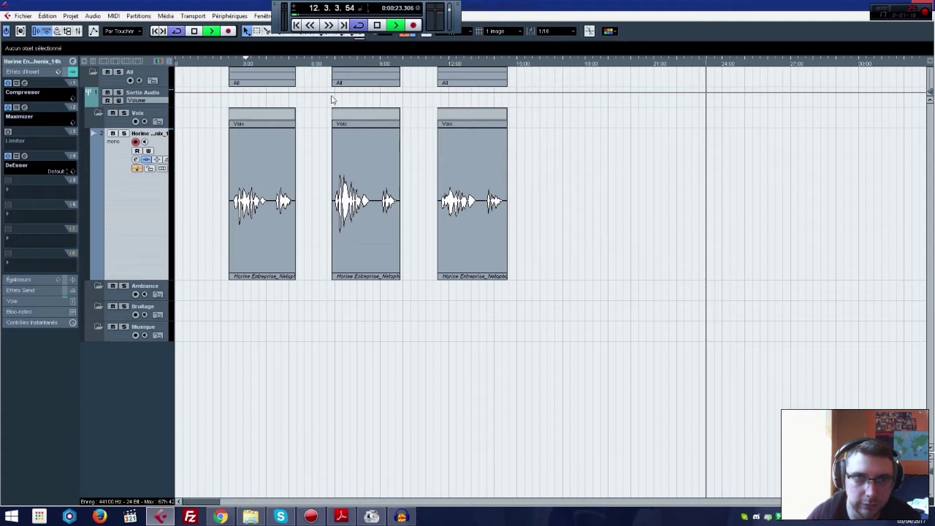
left_click(229, 64)
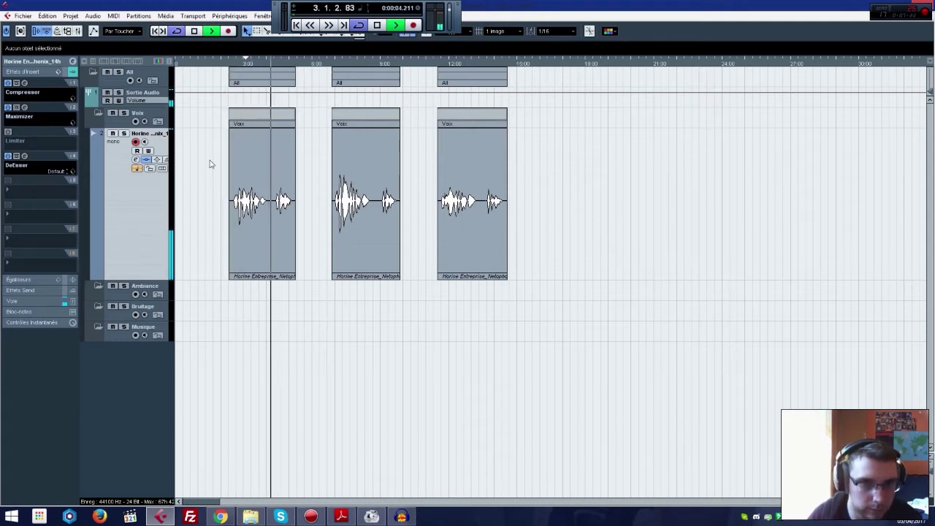
left_click(332, 191)
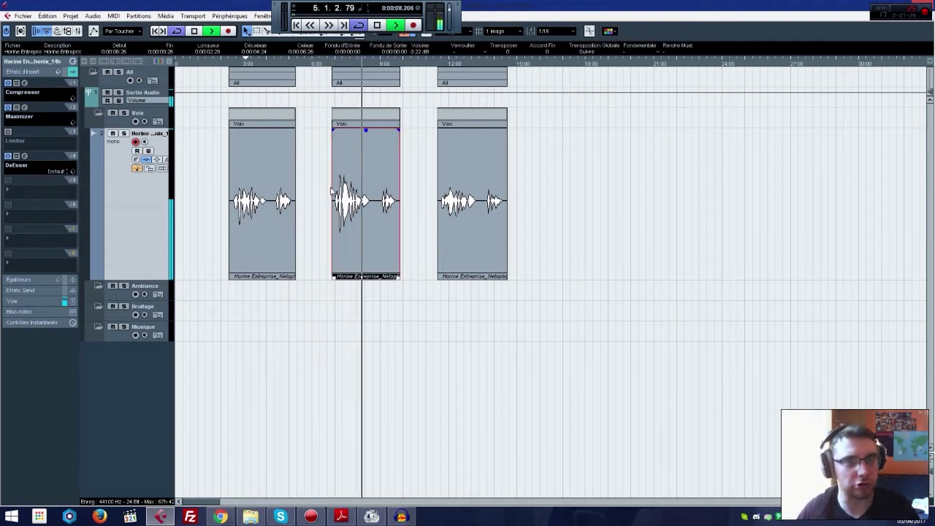
key("Delete")
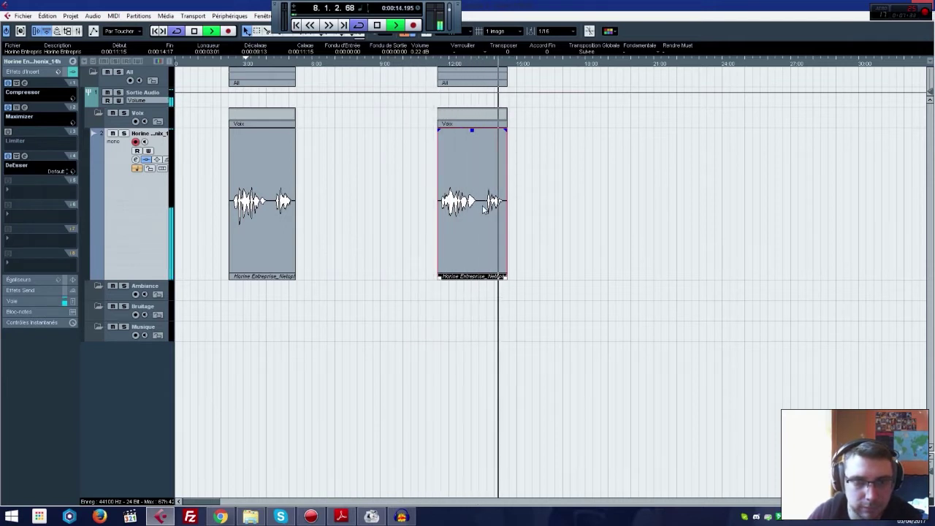
key("Delete")
key("space")
Step: Move the remaining Horine clip to the project start and set its volume to 0.89 dB
left_click_drag(243, 171, 188, 186)
key("Home")
left_click_drag(211, 132, 209, 129)
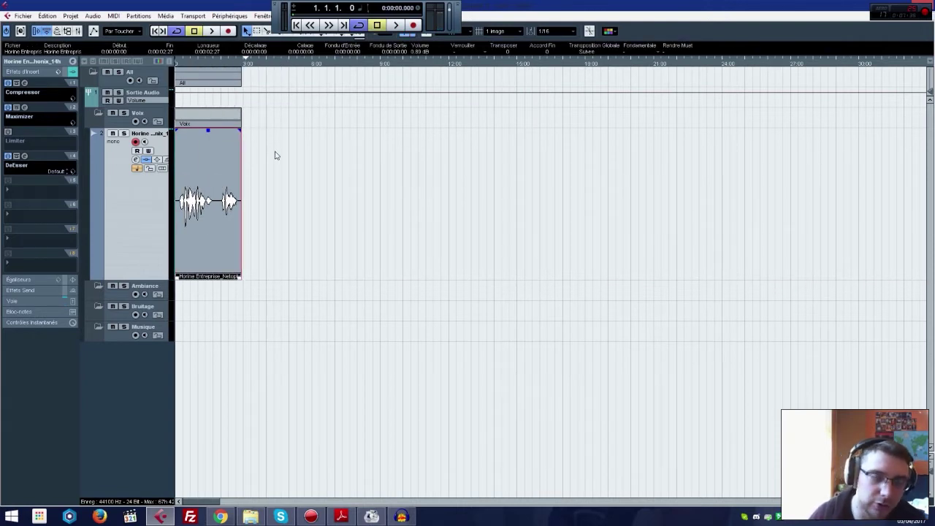
Step: Add the RoomWorks reverb to the Horine track's fifth insert slot and place its editor clear of the clip
left_click(10, 193)
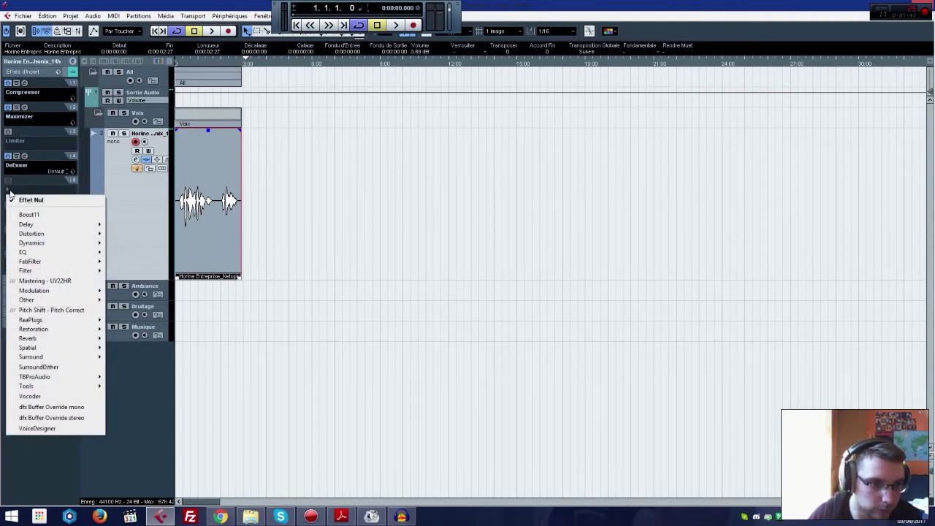
mouse_move(57, 340)
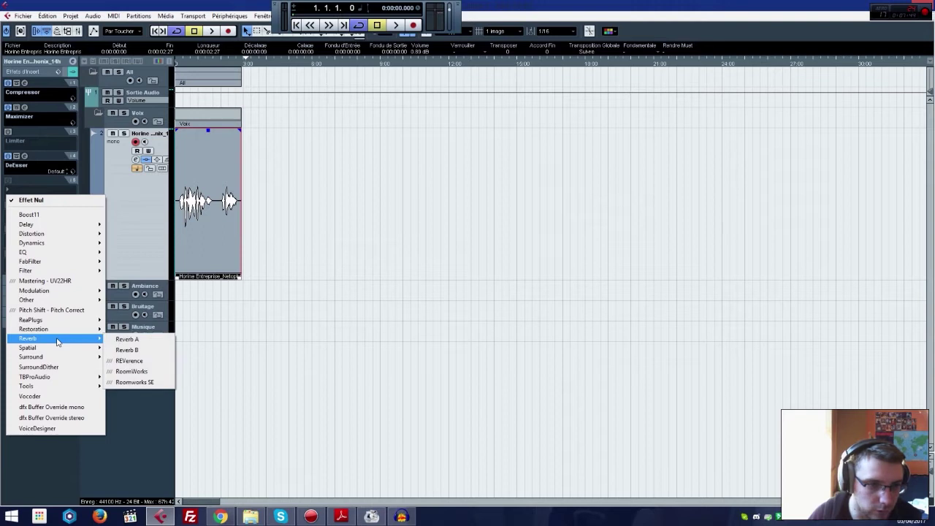
left_click(132, 372)
left_click_drag(389, 68, 580, 132)
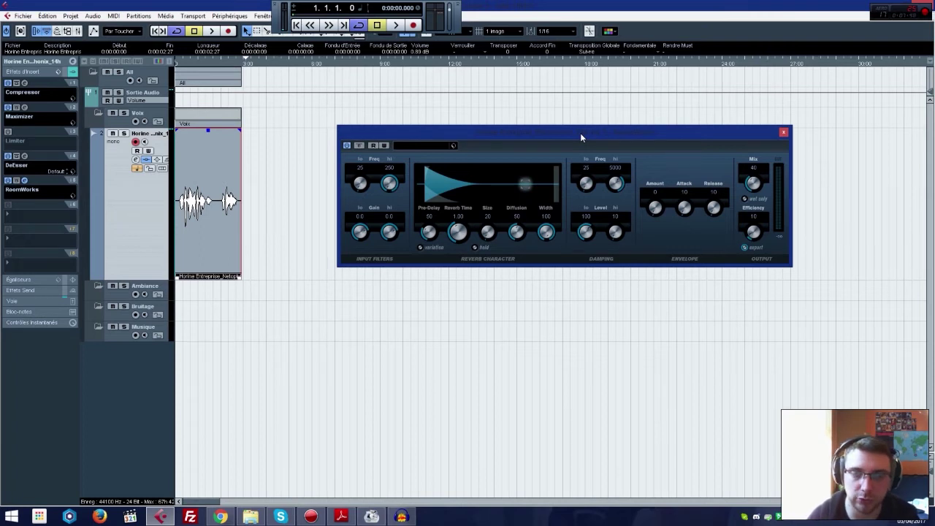
mouse_move(564, 137)
left_mouse_down()
mouse_move(495, 146)
mouse_move(564, 128)
left_mouse_up()
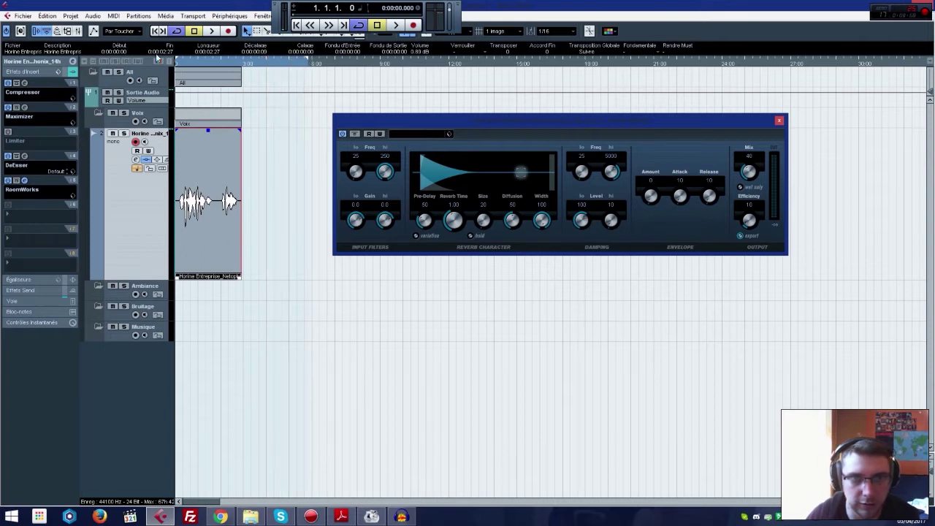
Step: Loop the clip through the RoomWorks reverb and browse its saved presets, closing the preset browser and the editor without choosing one
key("space")
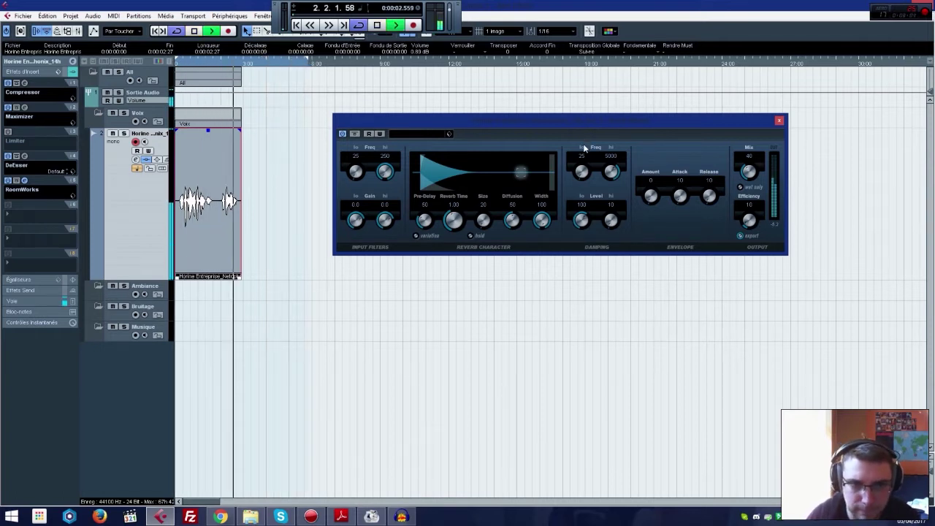
left_click(449, 134)
left_click(469, 144)
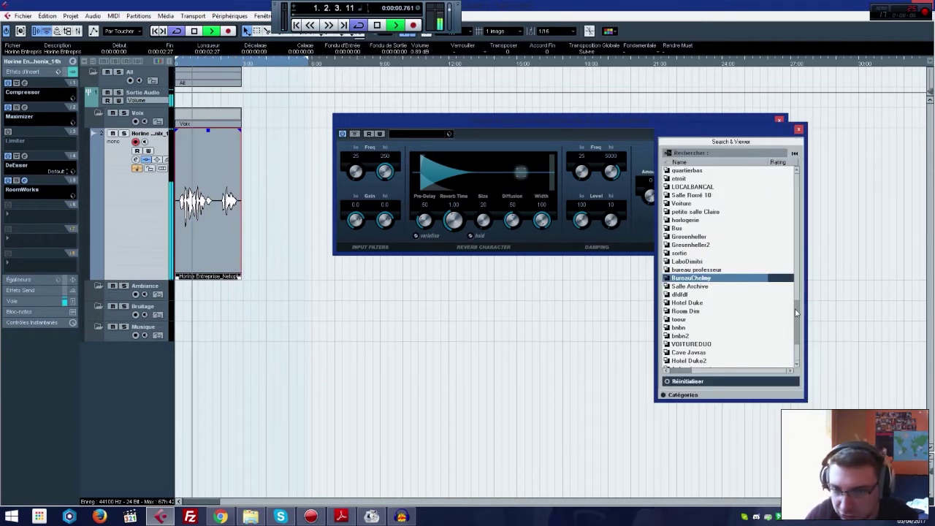
left_click_drag(799, 315, 790, 334)
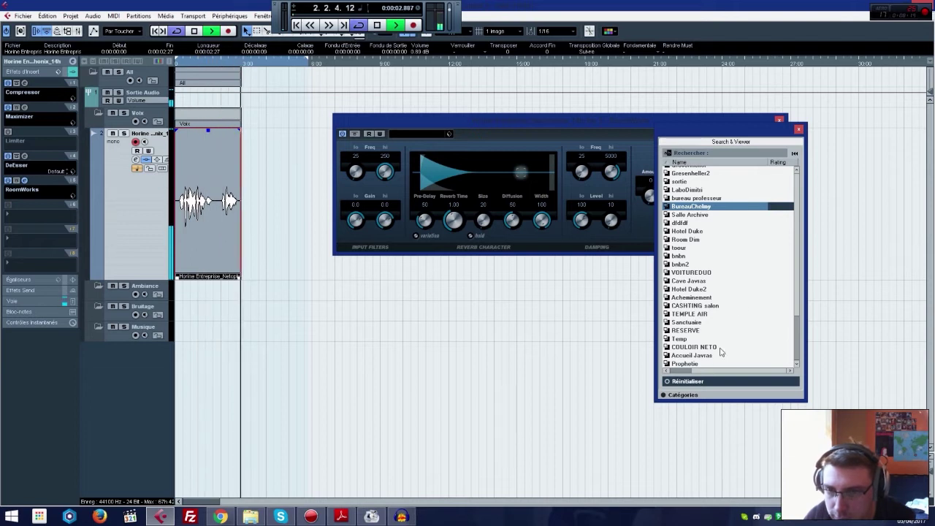
key("space")
left_click(799, 130)
left_click(779, 119)
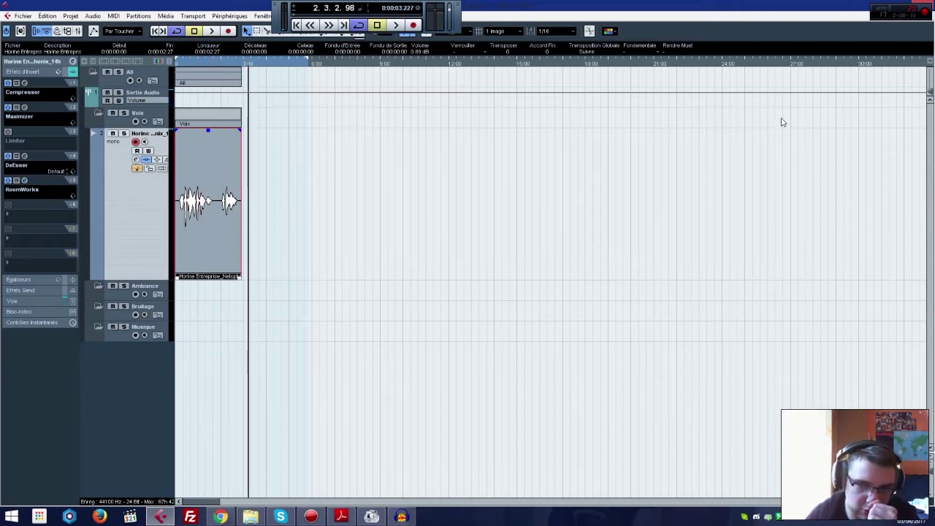
Step: Open the EtageInterdit.cpr project from the MonoMP3 folder's EtageInterdit subfolder and activate it
left_click(22, 16)
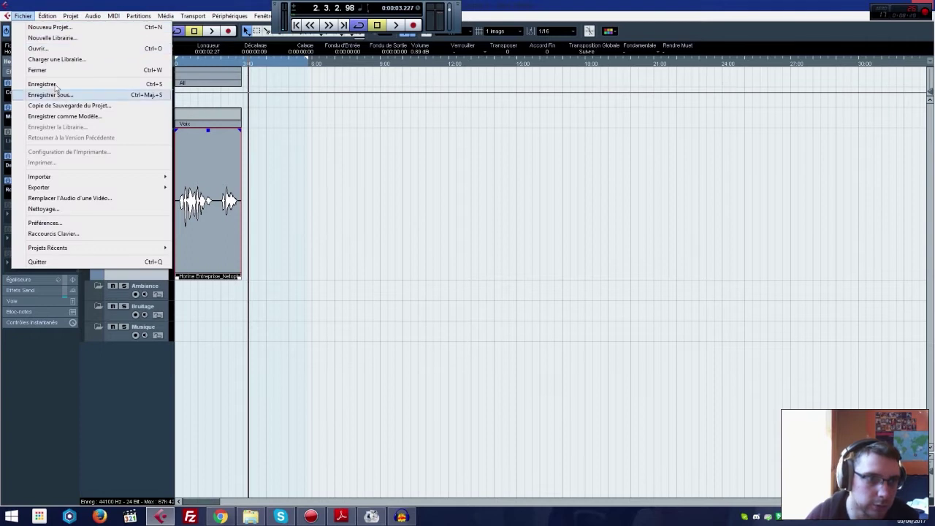
left_click(56, 49)
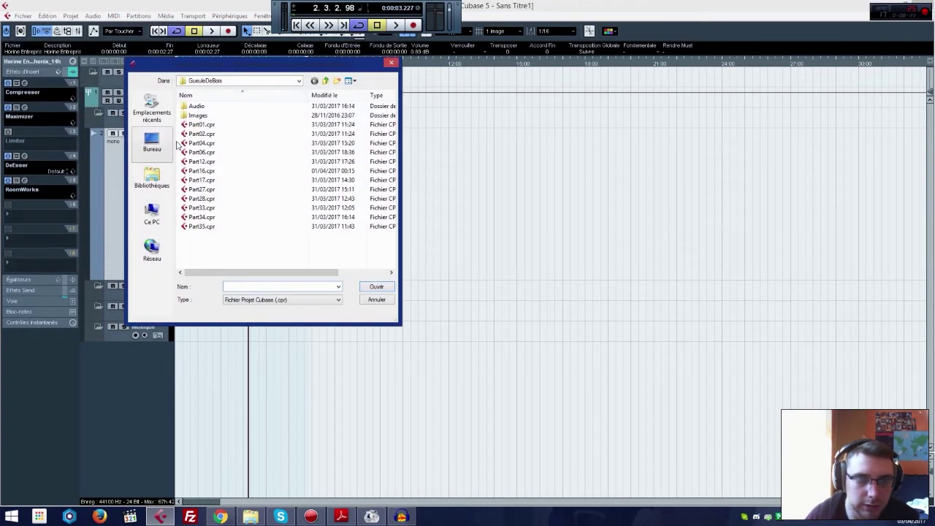
left_click(326, 80)
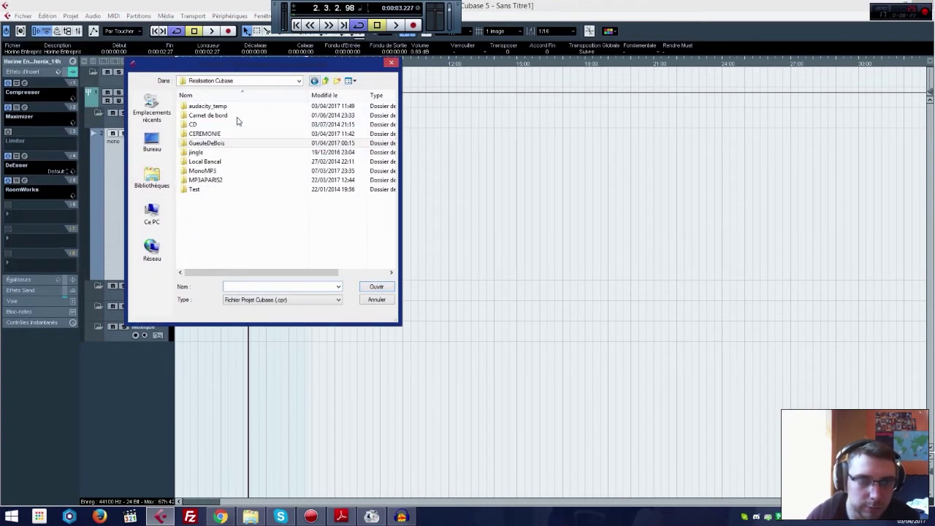
double_click(201, 171)
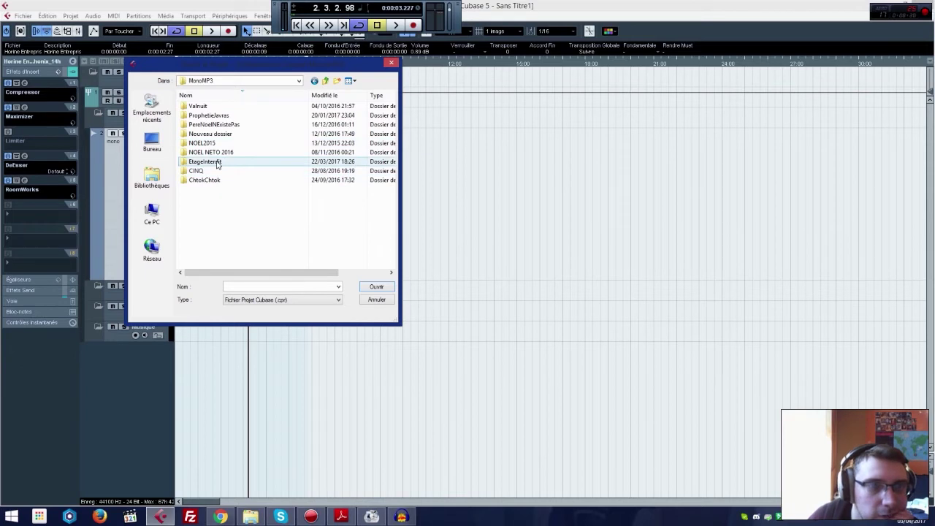
double_click(217, 163)
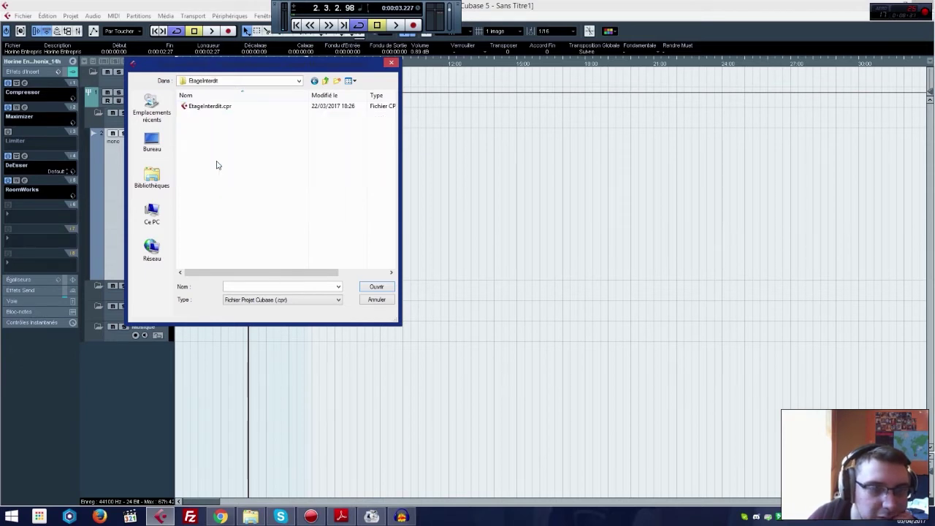
double_click(218, 108)
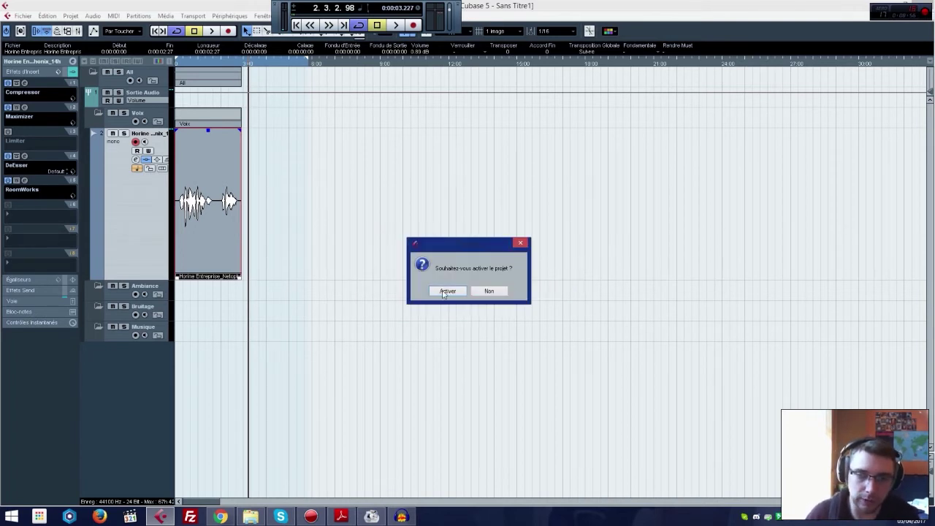
left_click(445, 292)
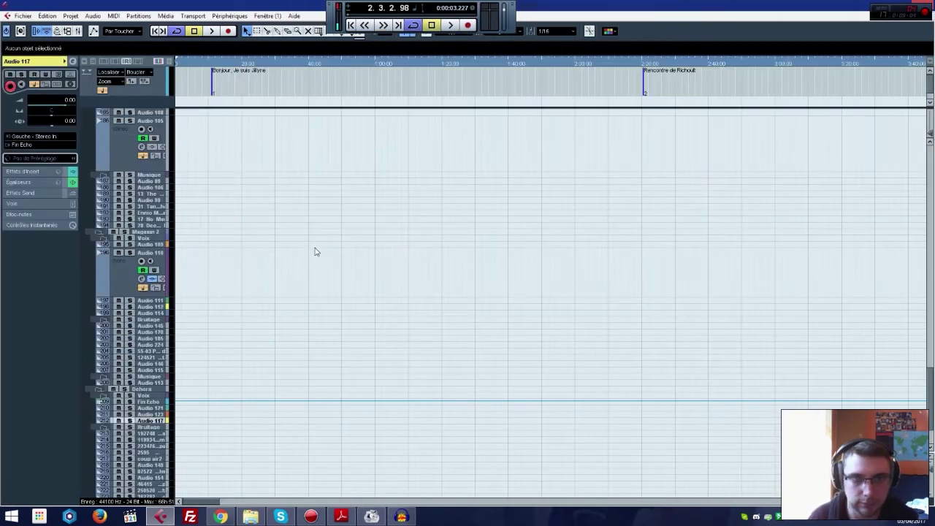
Step: Play the opened project from its start and from just before the first marker, and examine the timeline around the playhead close up
left_click_drag(205, 63, 139, 67)
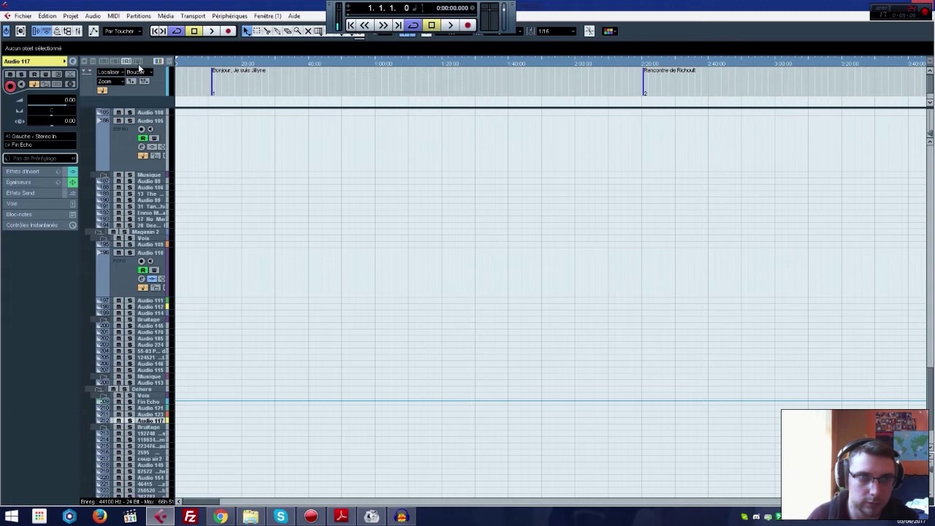
key("space")
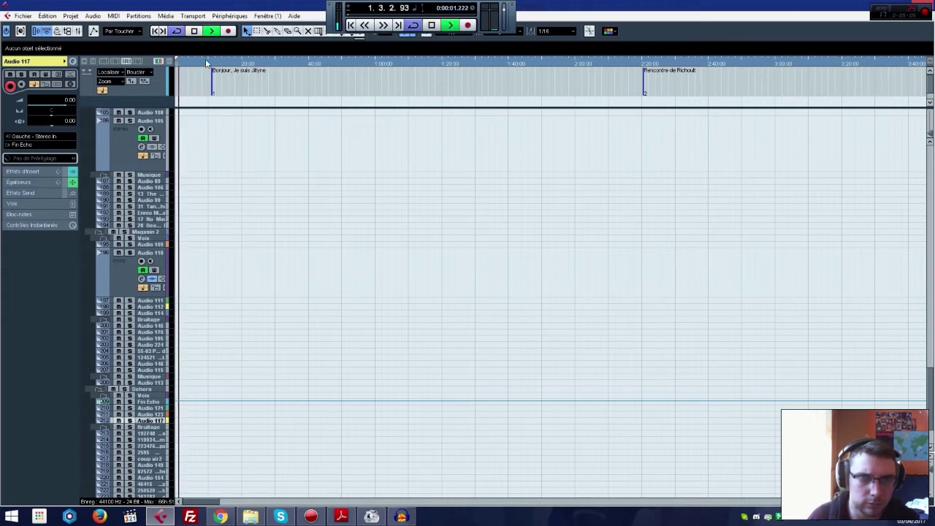
left_click(207, 63)
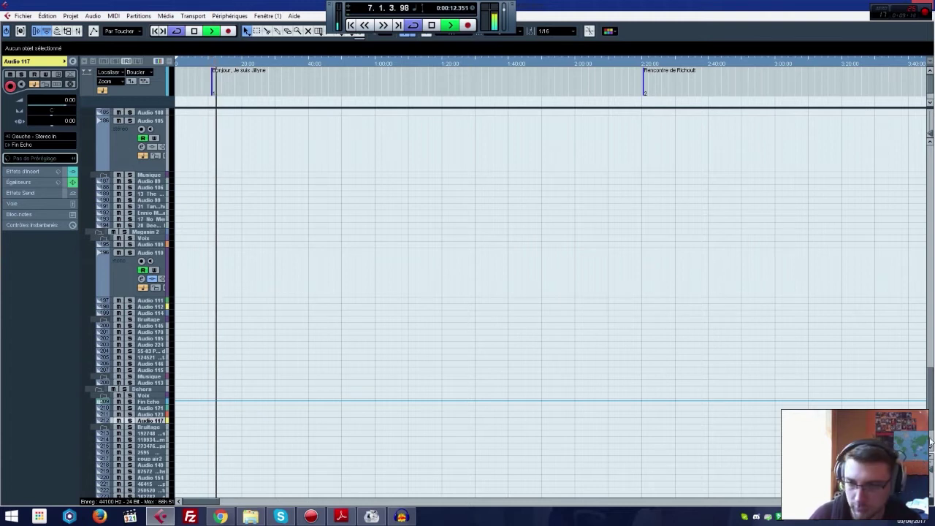
key("h")
key("h")
key("h")
key("h")
key("h")
key("h")
key("h")
key("h")
key("h")
key("space")
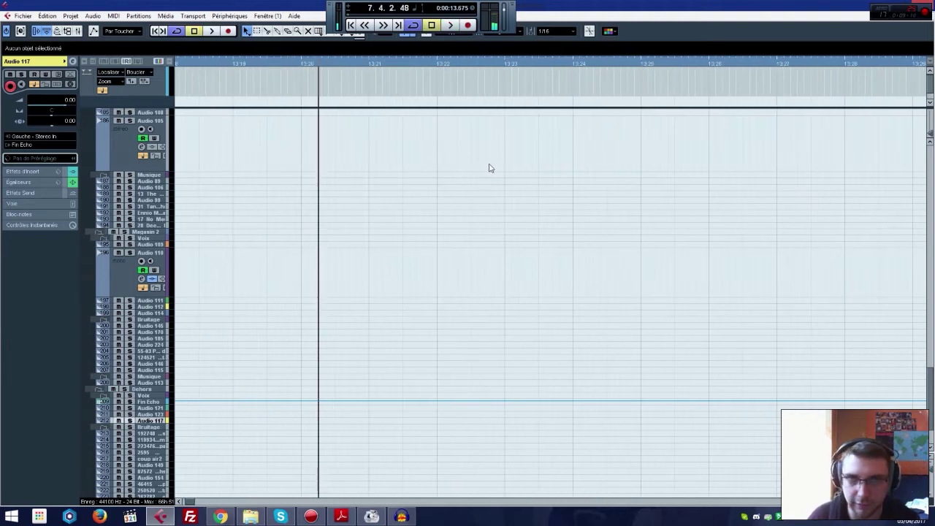
Step: Find the Audio 42 track in the Intro folder's Voix subfolder, show its full timeline range, and select its three voice clips
left_click_drag(932, 380, 923, 141)
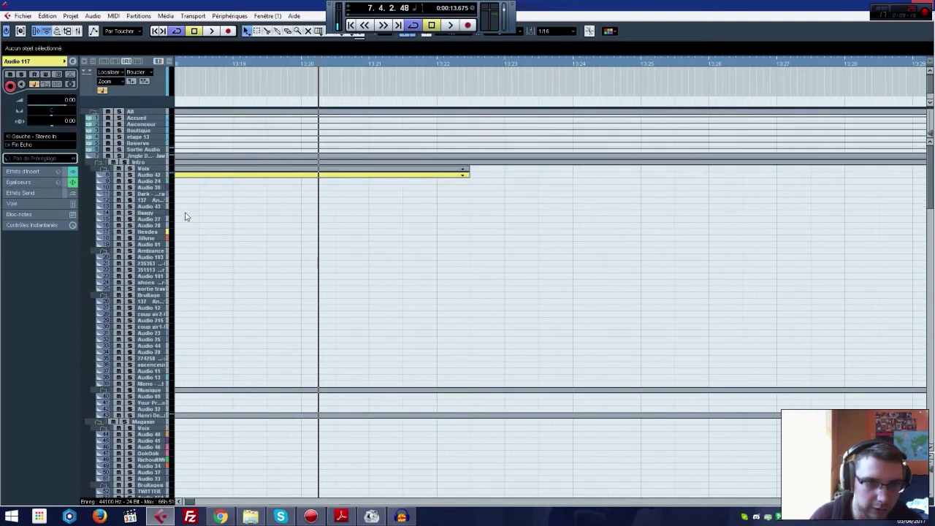
left_click(150, 176)
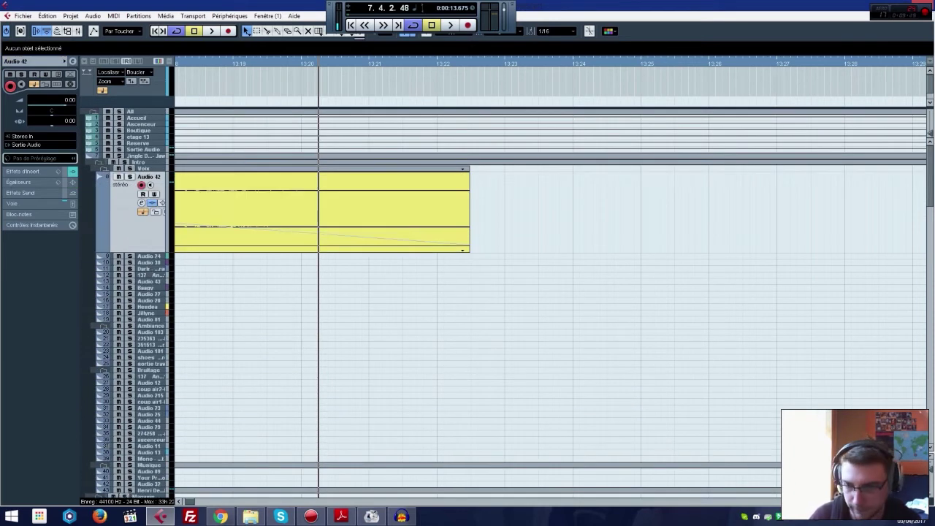
key("g")
key("g")
key("g")
key("g")
key("g")
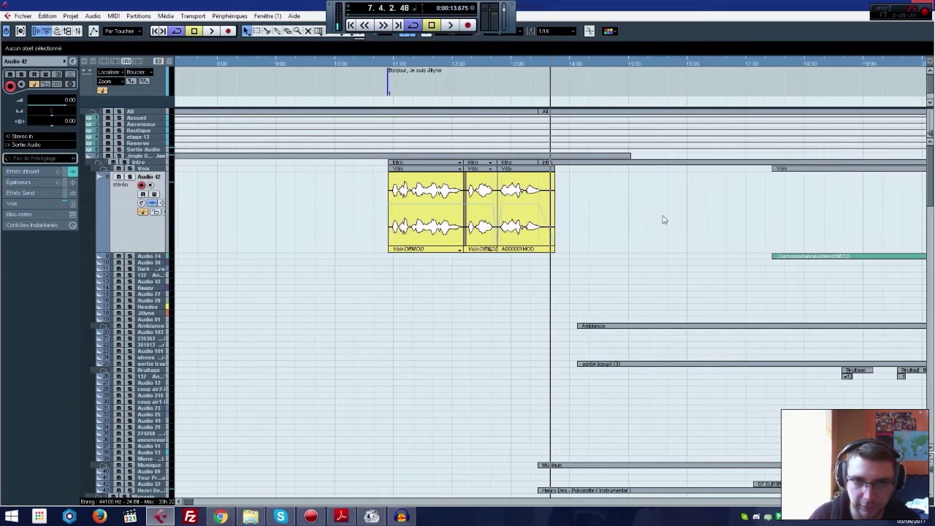
left_click_drag(664, 219, 300, 225)
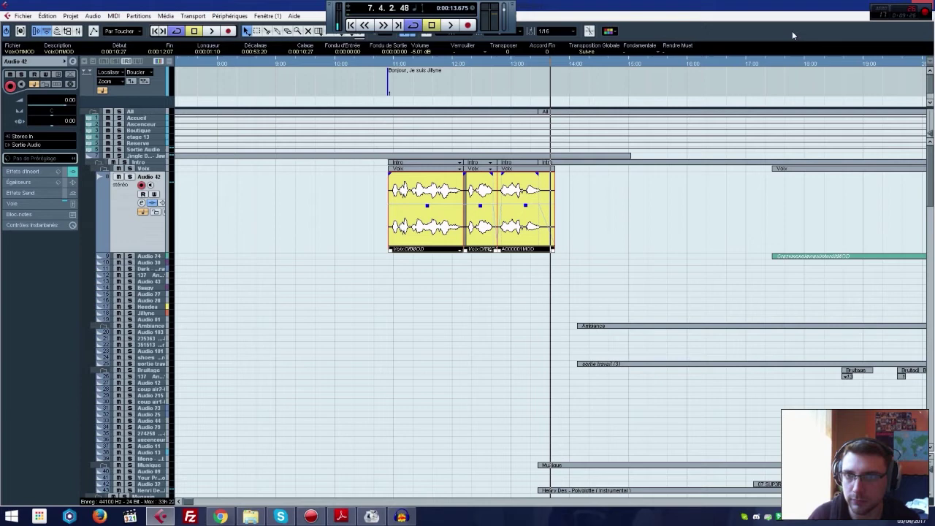
Step: Arrange both project windows side by side and copy the three selected clips onto a new track below Musique in the Sans Titre1 project
left_click(920, 21)
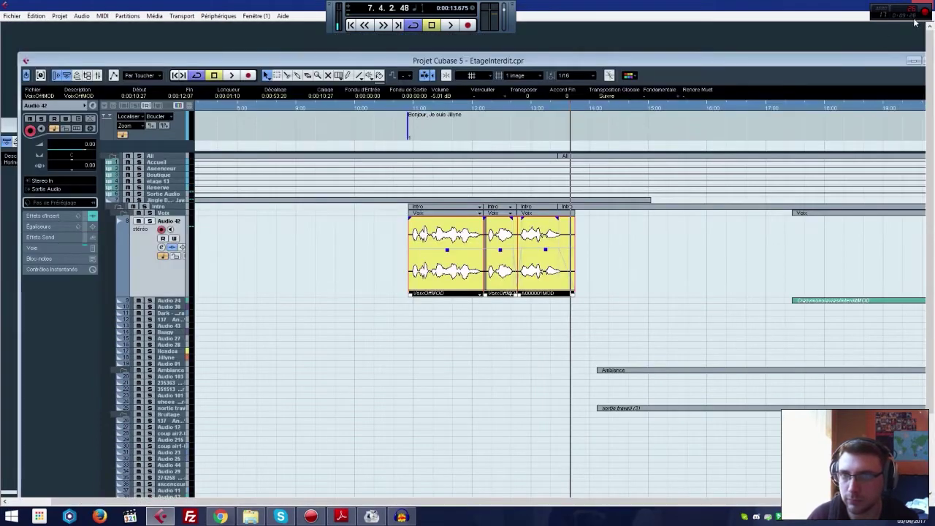
left_click_drag(663, 68, 915, 96)
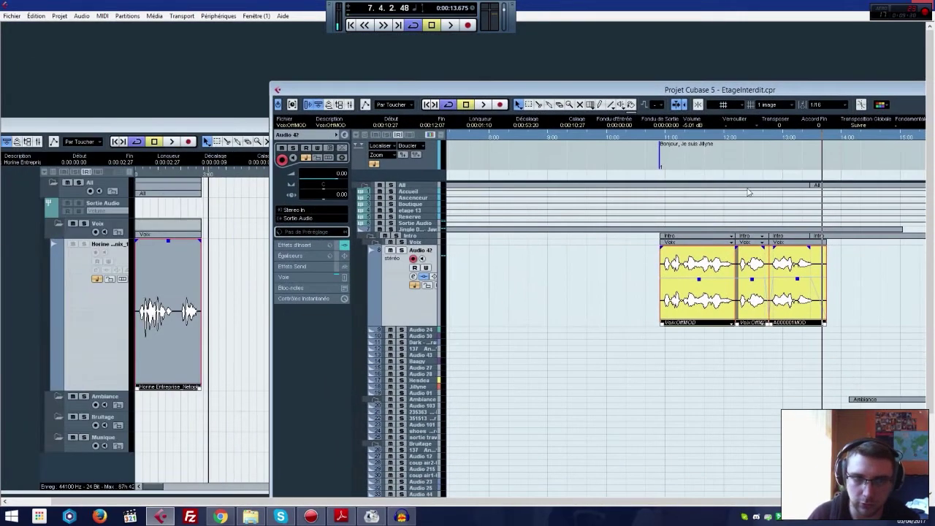
left_click_drag(218, 127, 206, 30)
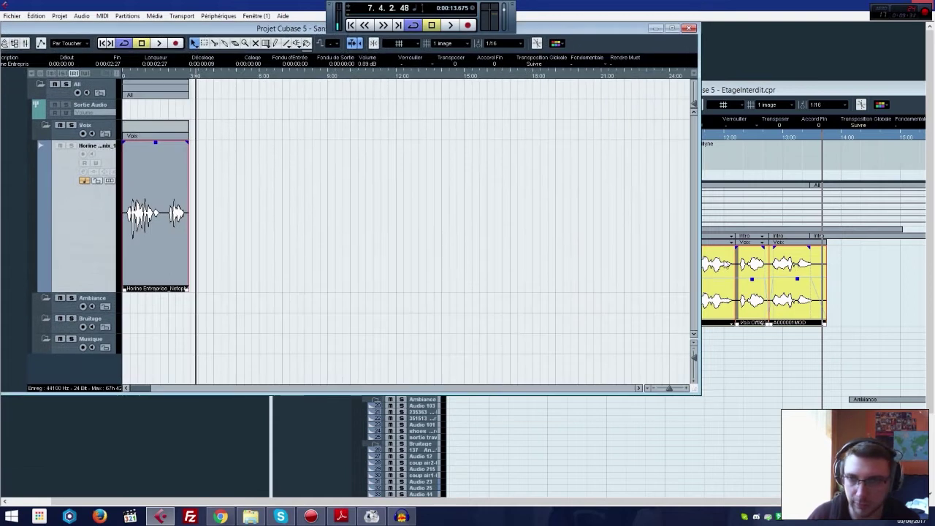
left_click(722, 265)
left_click_drag(174, 381, 174, 381)
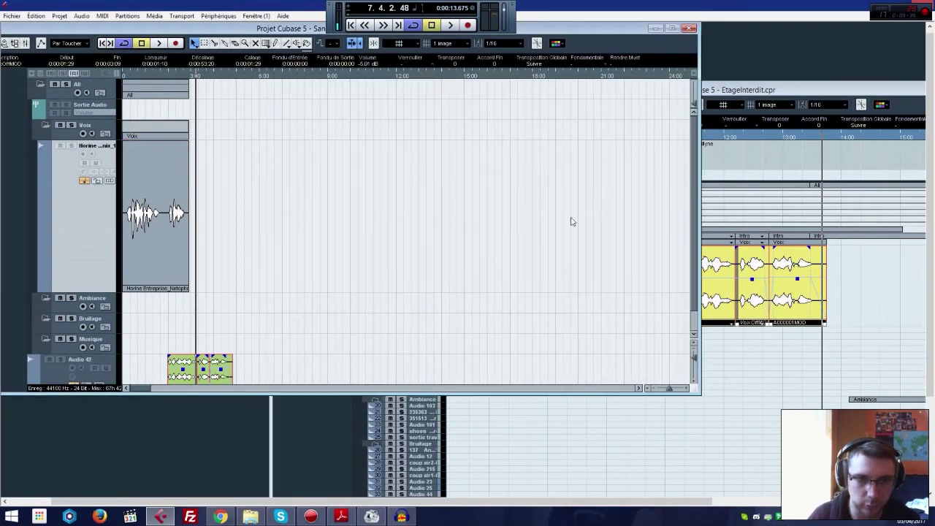
Step: Close the EtageInterdit project and maximize the Sans Titre1 project window
left_click(867, 316)
left_click_drag(848, 89, 468, 84)
left_click(819, 87)
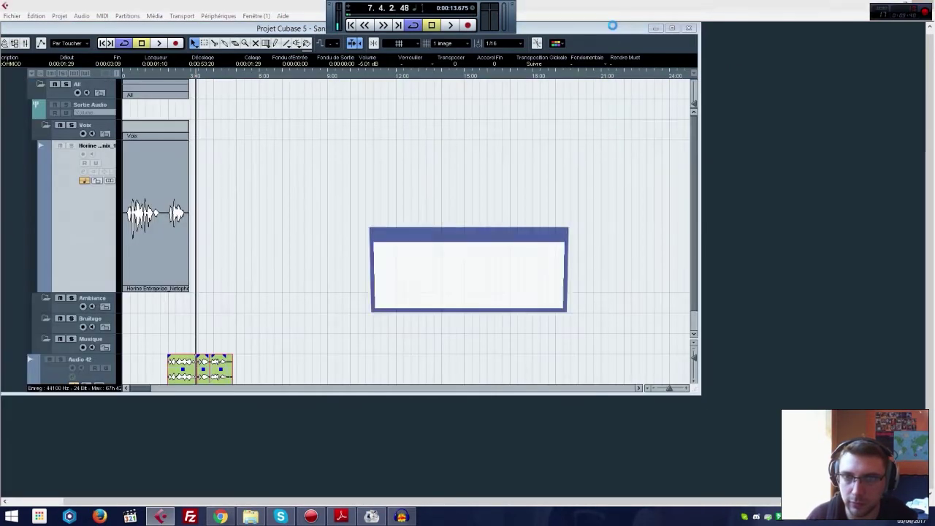
double_click(617, 28)
Step: Move the Audio 42 track into the Voix folder above the Horine track and shift its three clips to start at 0:00:03:18
left_click_drag(103, 378, 120, 188)
left_click_drag(230, 155, 247, 155)
left_click(235, 65)
key("space")
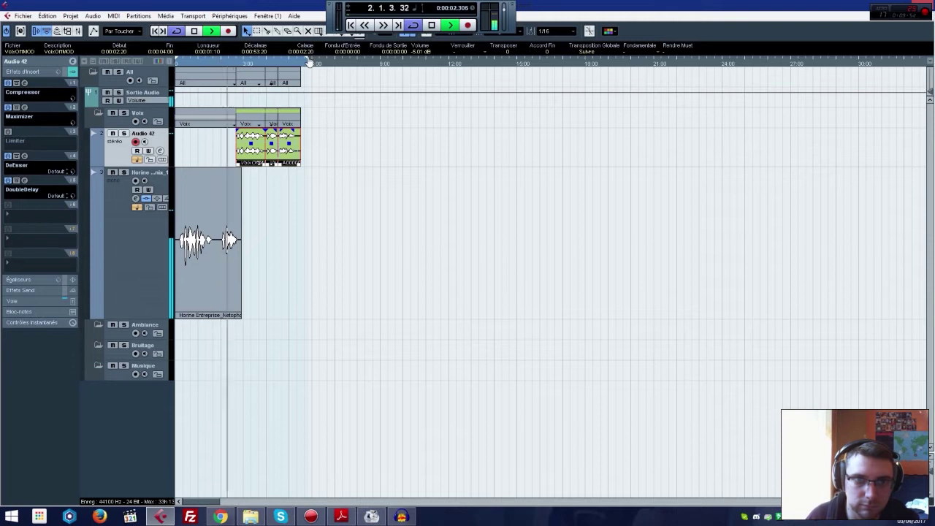
left_click_drag(249, 154, 271, 152)
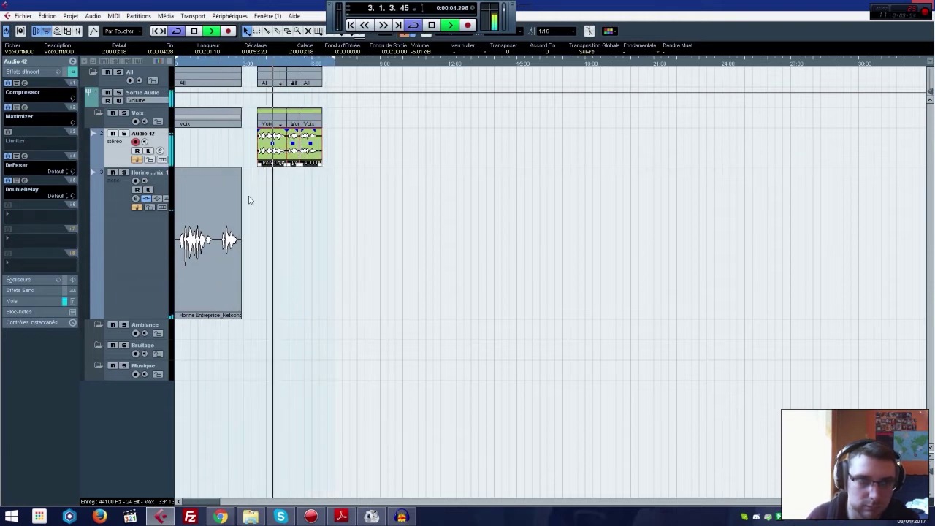
Step: Move the Horine clip onto the Audio 42 track at the project start and listen to it through that track's insert effects
left_click_drag(246, 200, 209, 162)
left_click(271, 229)
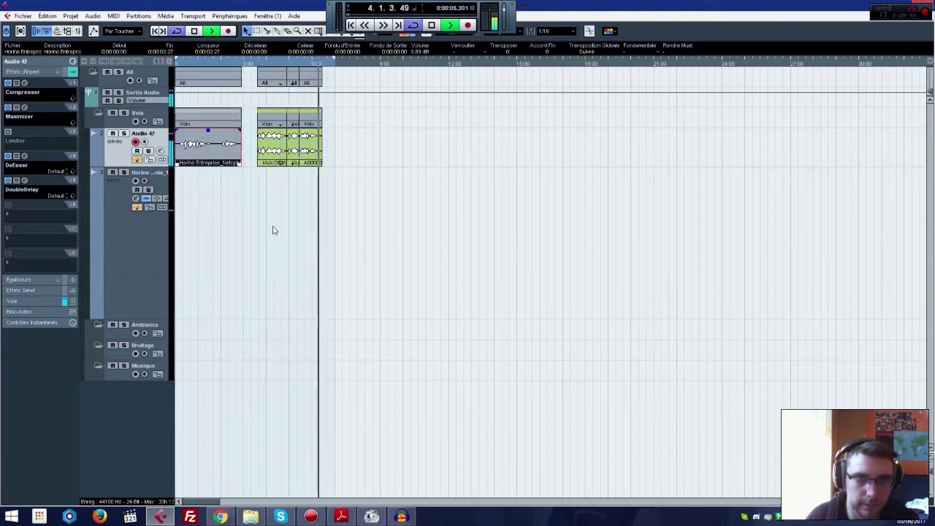
key("space")
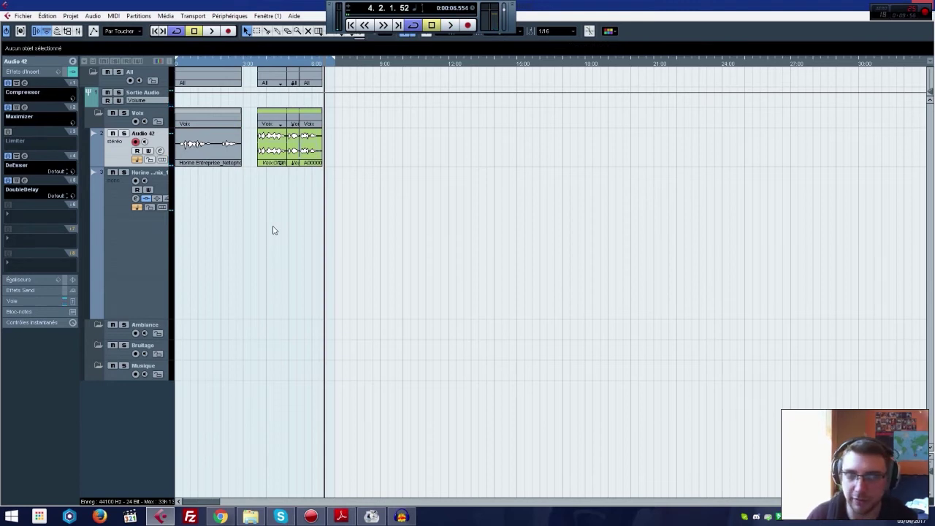
key("space")
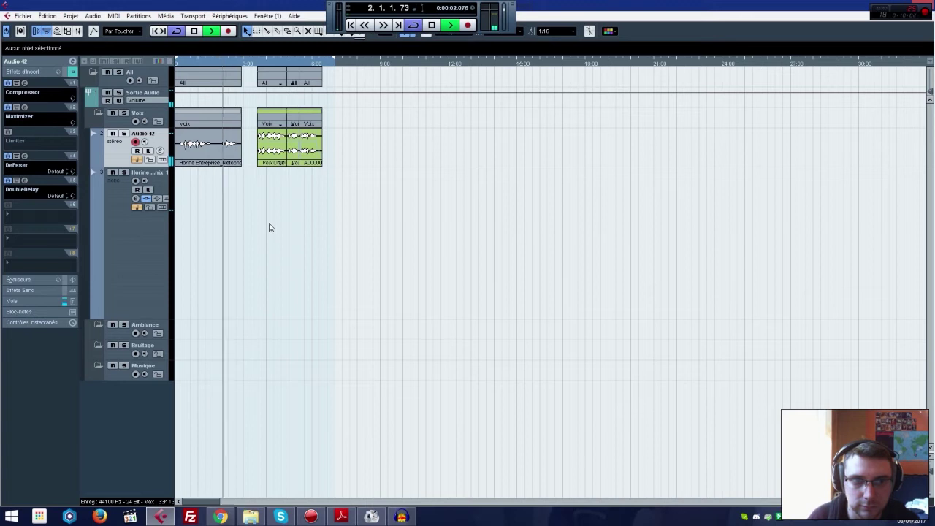
key("space")
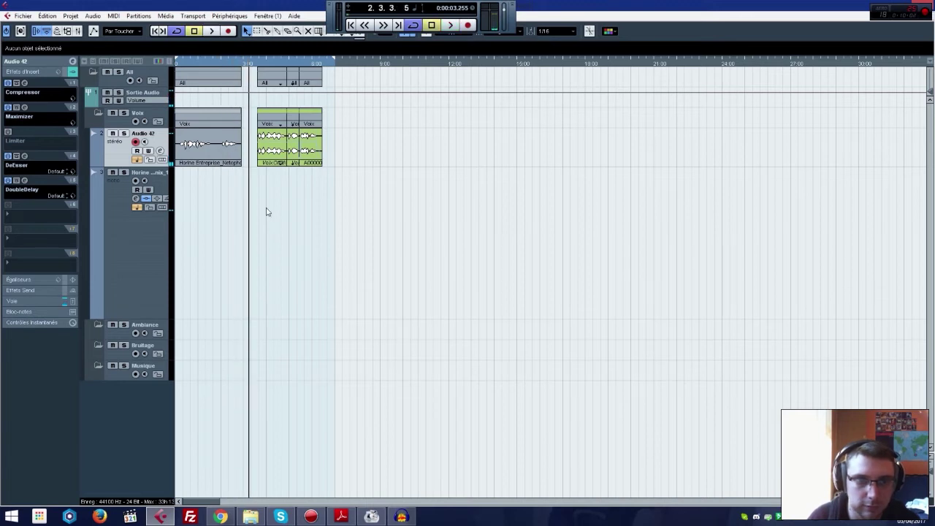
Step: Raise the Horine clip's volume to 8.20 dB and play it from near the start
left_click(215, 146)
left_click_drag(208, 131, 209, 94)
left_click(188, 64)
key("space")
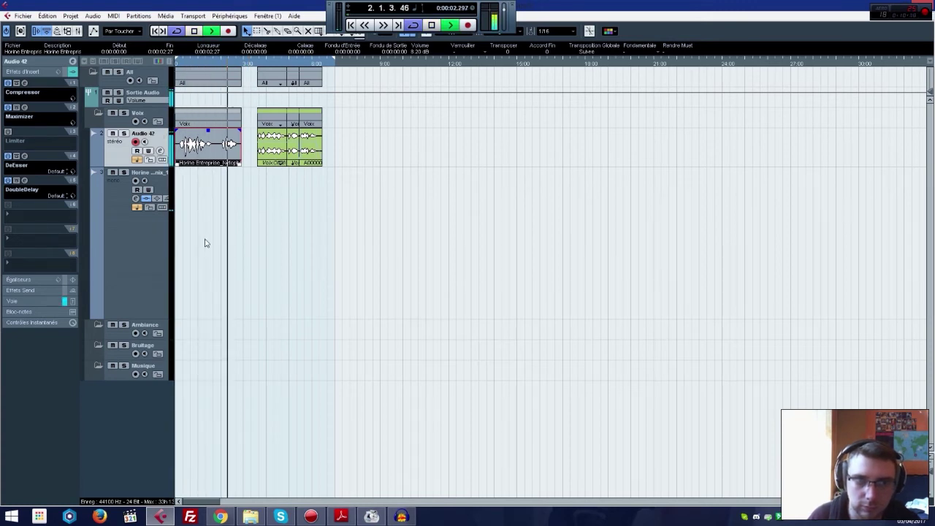
key("space")
Step: Delete the three copied voice clips from the Audio 42 track and return the playhead to the project start
left_click_drag(330, 152, 252, 209)
key("Delete")
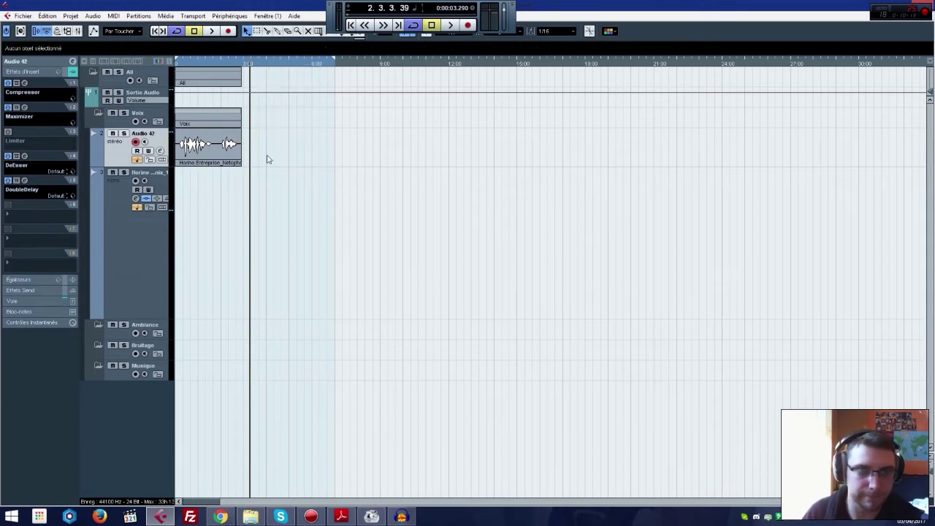
left_click(341, 58)
left_click_drag(271, 64, 153, 62)
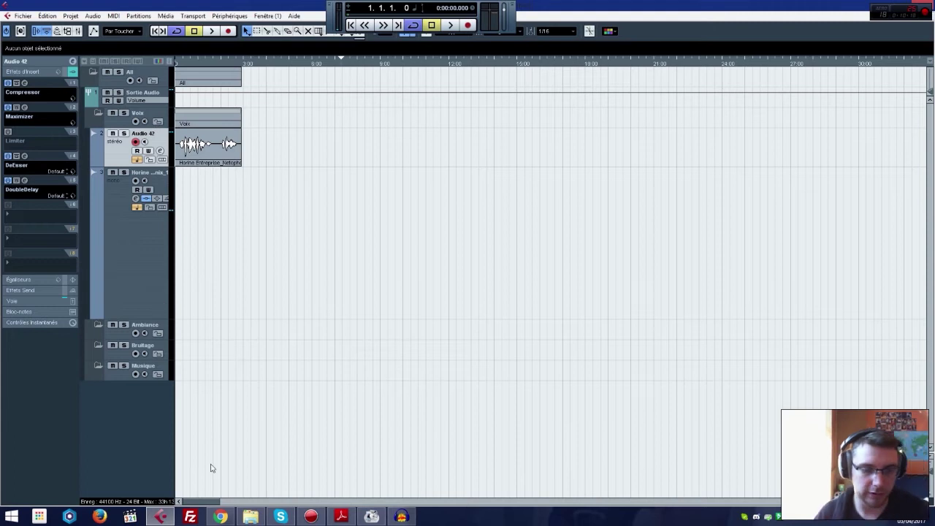
Step: Delete the emptied Horine track from the Voix folder
mouse_move(241, 521)
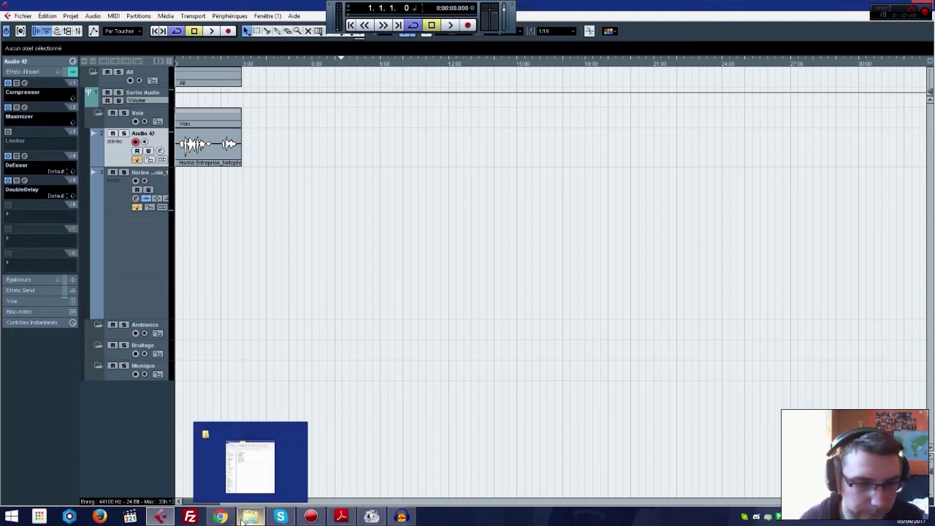
left_click(136, 264)
key("Delete")
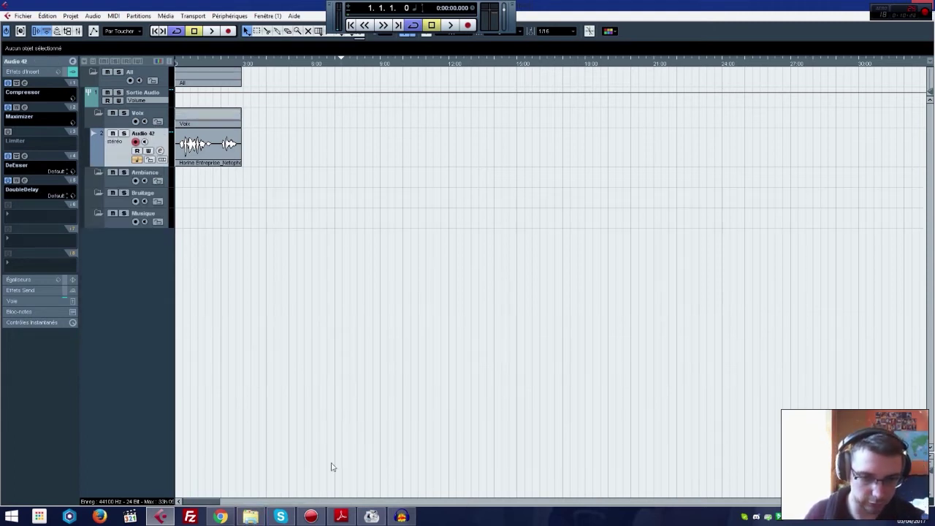
left_click(341, 517)
left_click_drag(193, 354, 165, 121)
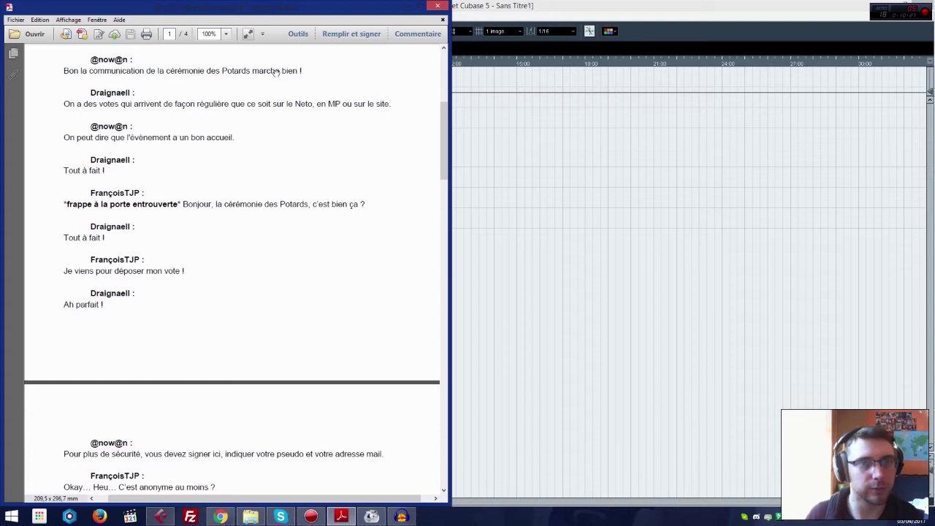
left_click_drag(78, 109, 219, 103)
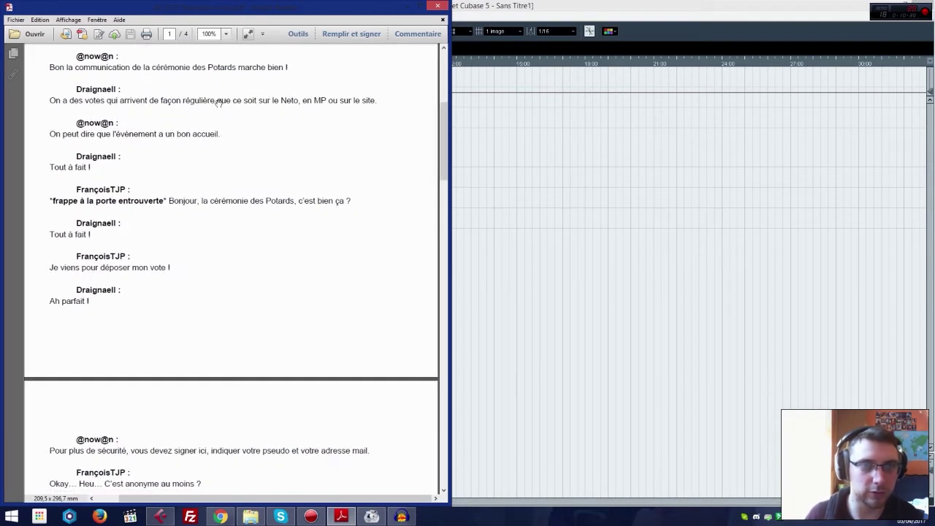
left_click(542, 401)
Step: Import anowanMOD.wav and DraignaellMOD.wav from the MOD folder as new audio tracks below Musique, starting at 0:00:17:14
left_click(240, 517)
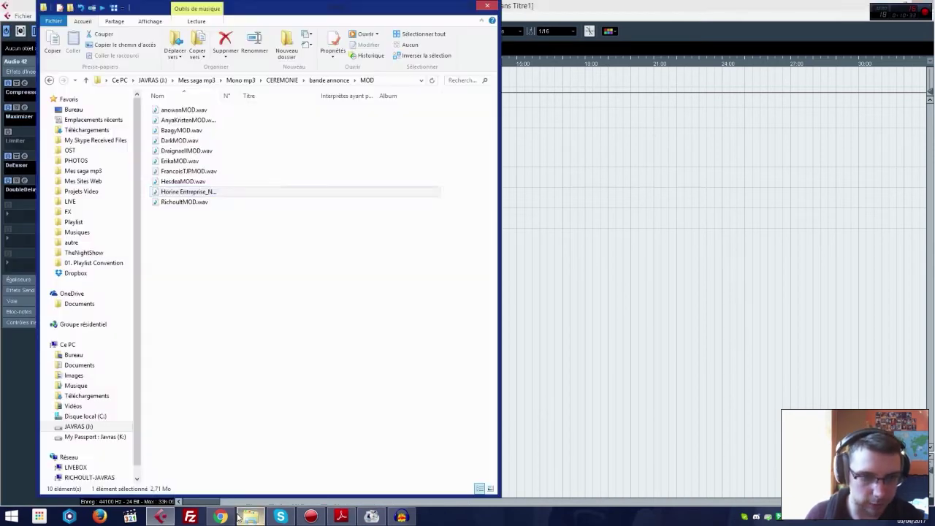
left_click(182, 109)
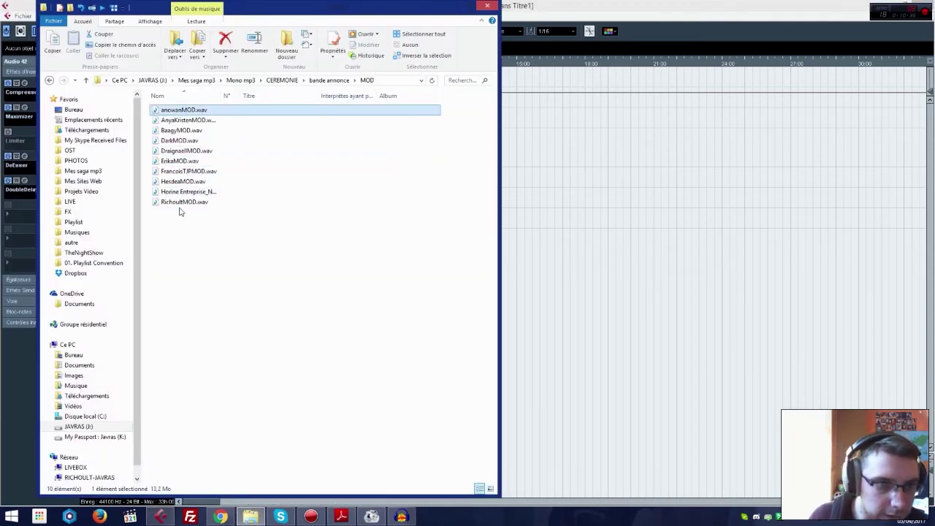
left_click_drag(167, 152, 585, 330)
left_click(499, 292)
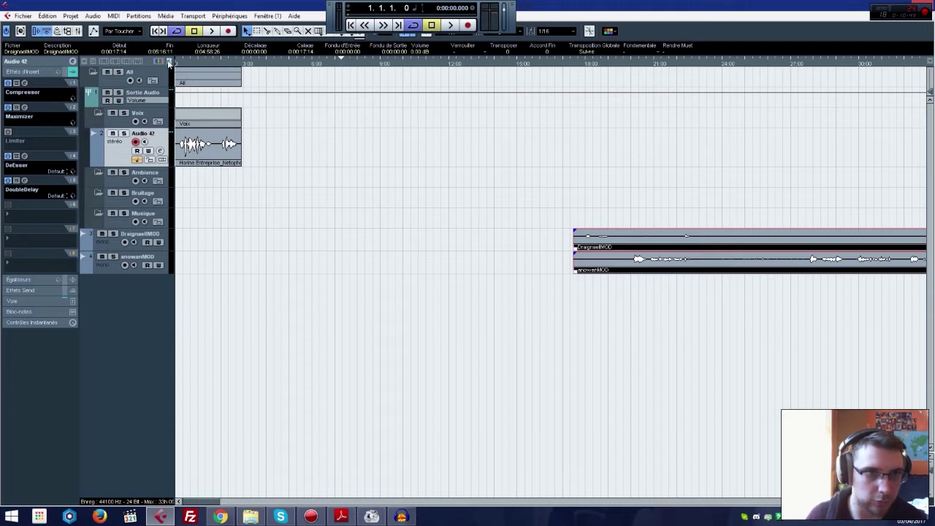
Step: Color the DraignaellMOD track blue and the anowanMOD track purple
left_click(168, 246)
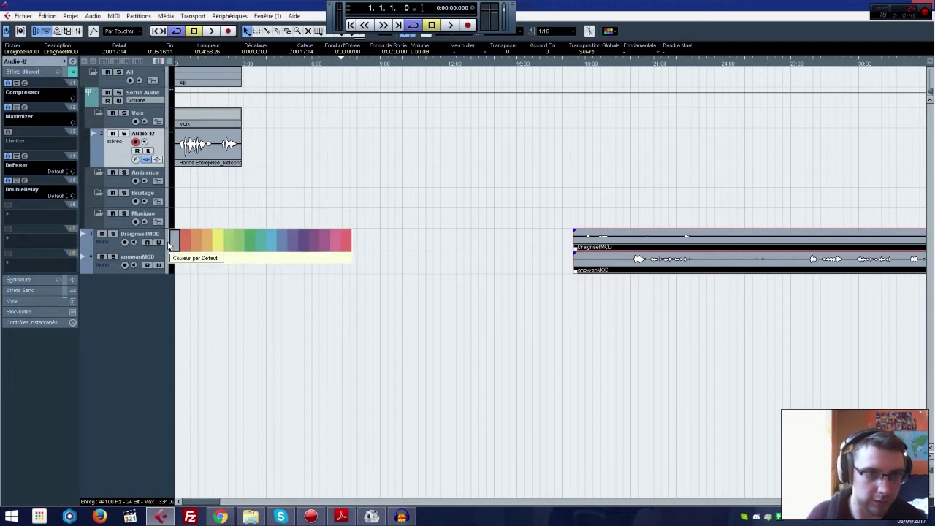
left_click(284, 246)
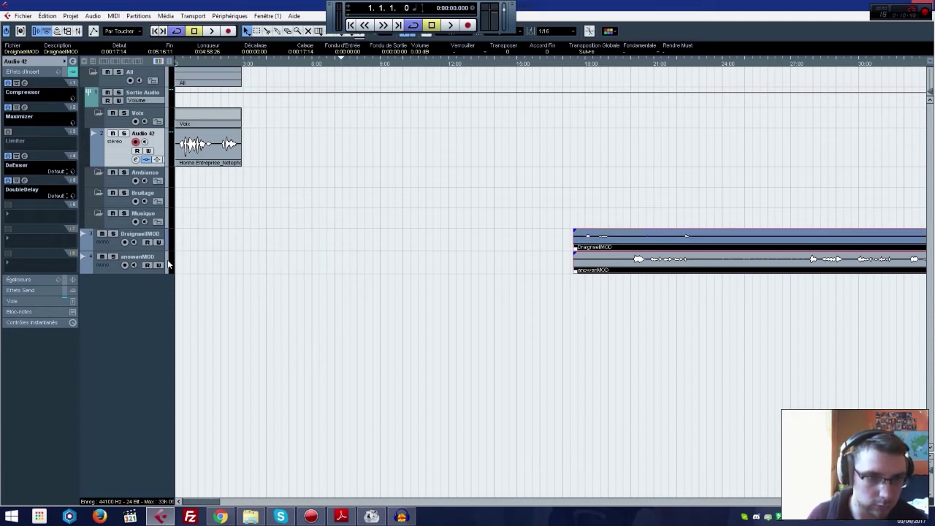
left_click(168, 265)
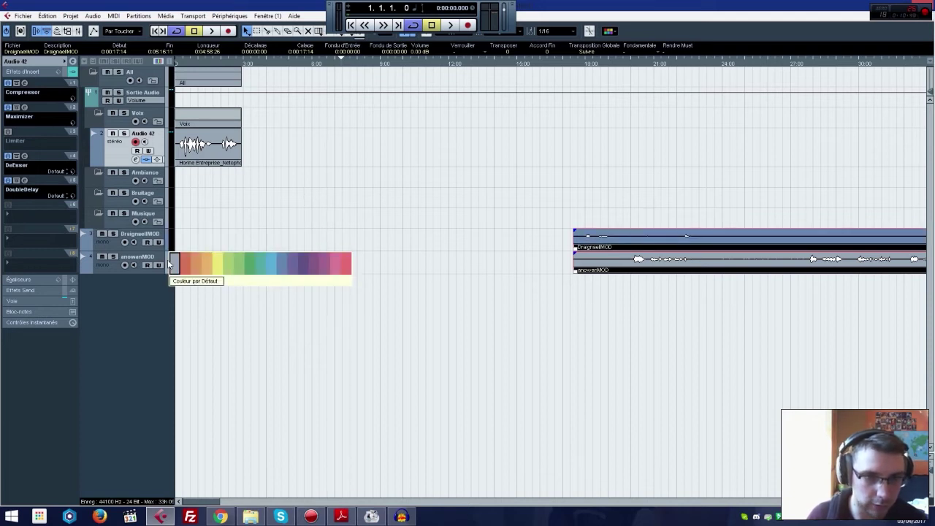
left_click(305, 263)
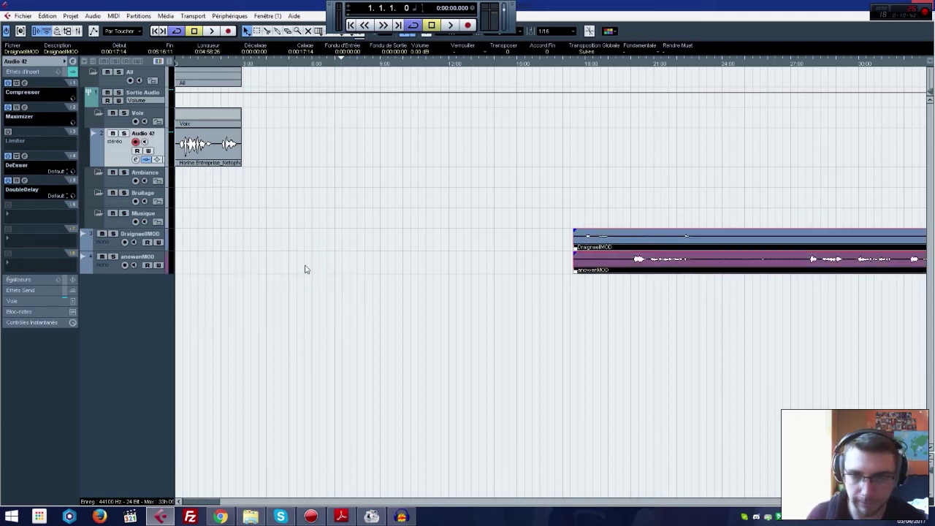
Step: Enlarge the DraignaellMOD and anowanMOD tracks and move both into the Voix folder above Audio 42
left_click(154, 257)
left_click_drag(151, 250, 145, 315)
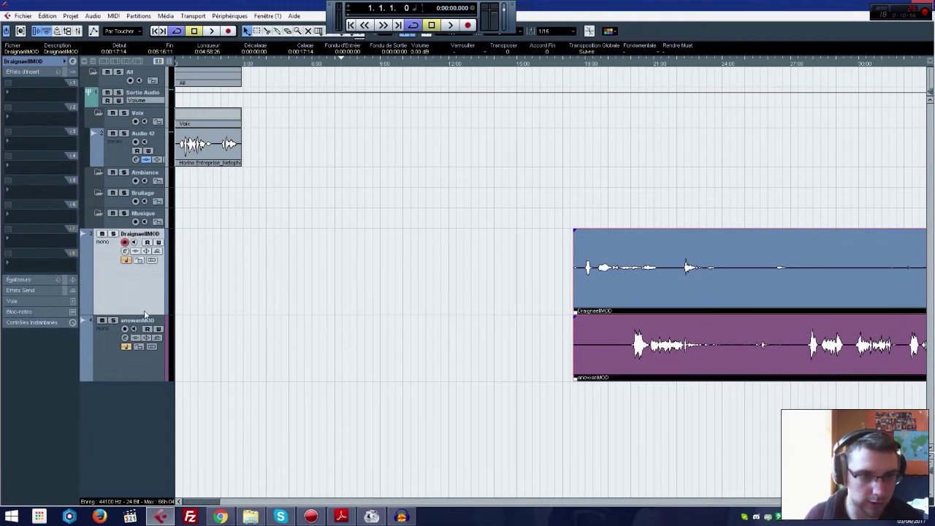
left_click(107, 347)
left_click(104, 283, "ctrl")
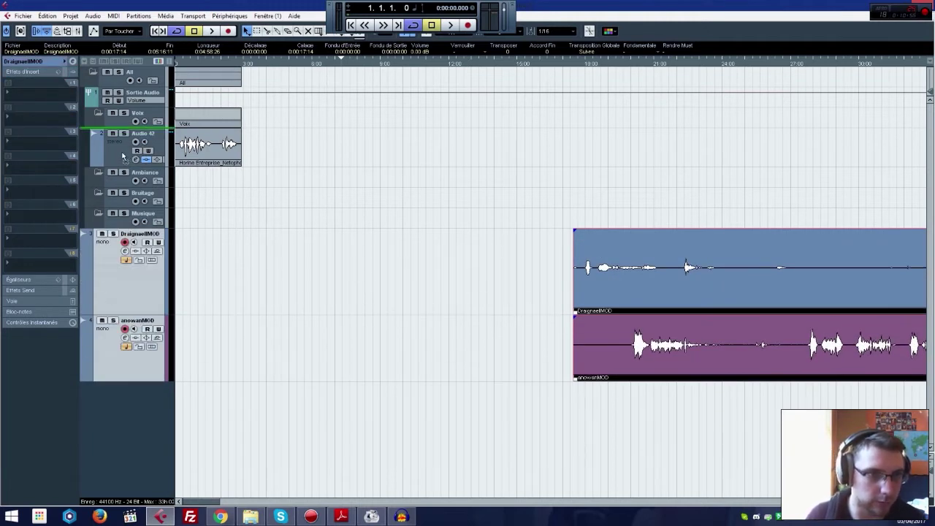
left_click_drag(124, 151, 126, 146)
left_click(503, 242)
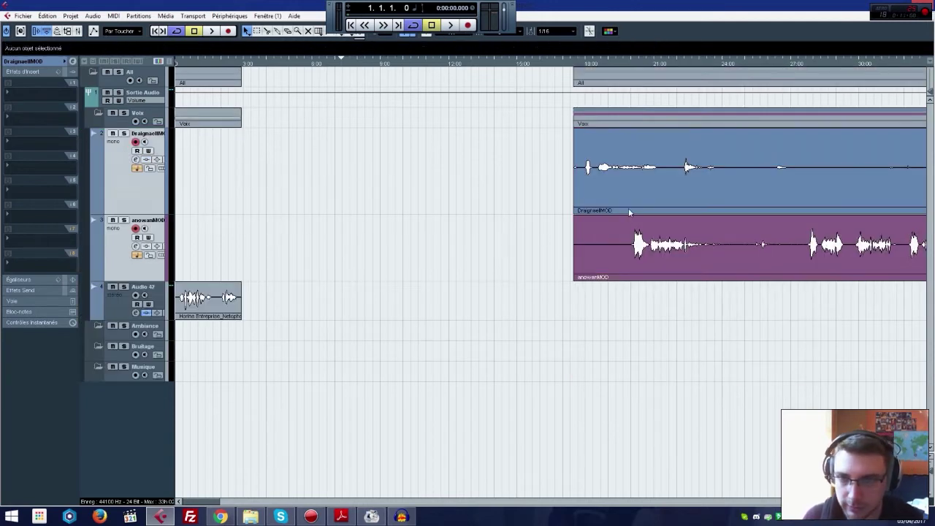
Step: Check the script's speaking order, start the anowanMOD clip at 0:00:05:18 and the DraignaellMOD clip at about 22 s, and play the project
left_click_drag(687, 183, 472, 180)
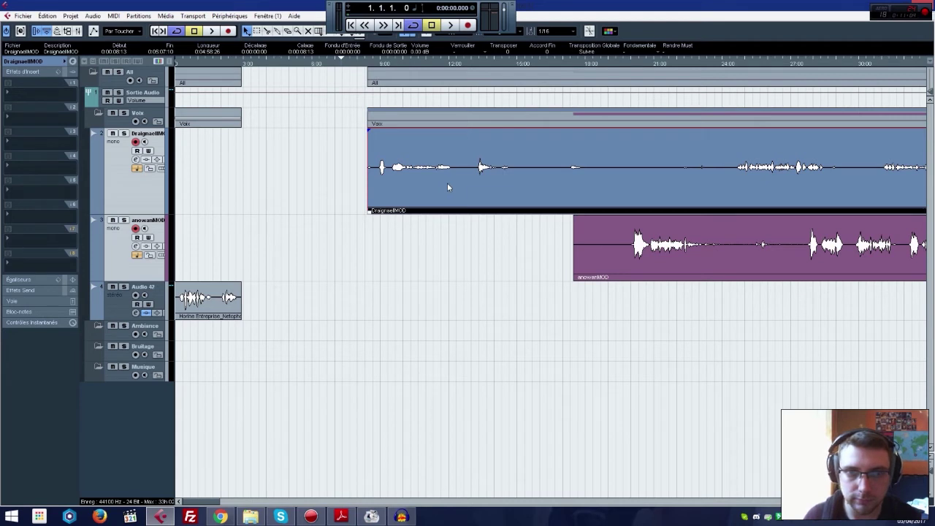
left_click(348, 520)
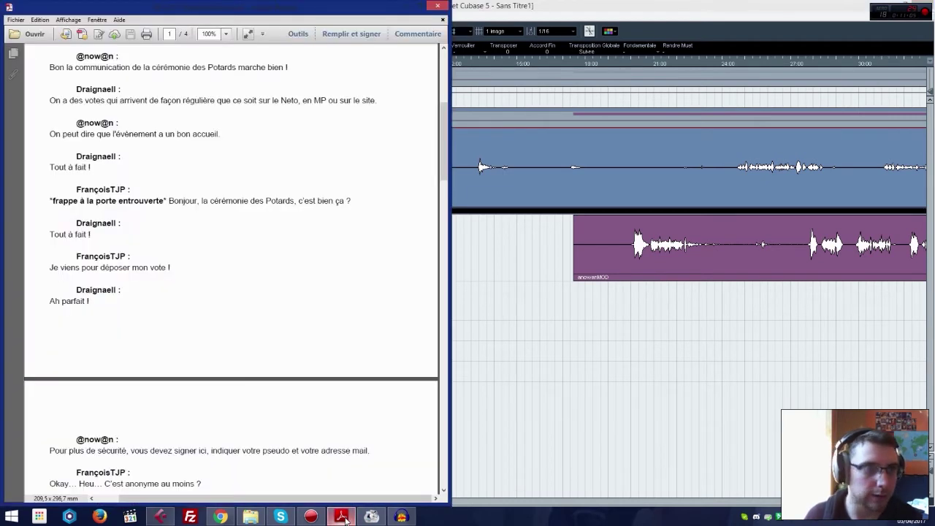
left_click(346, 520)
left_click_drag(424, 172, 736, 172)
left_click_drag(661, 247, 386, 248)
key("space")
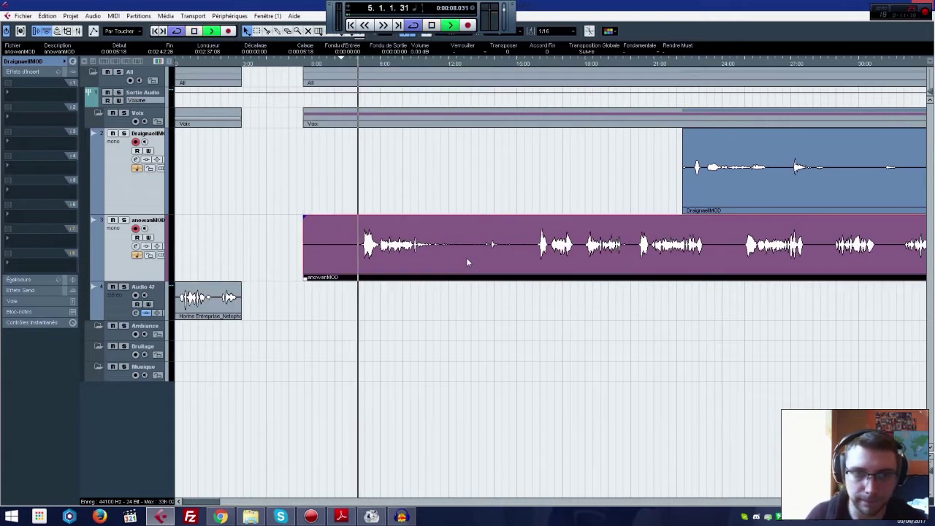
Step: Route the DraignaellMOD track's output to the Sortie Audio group and stop playback
left_click(23, 61)
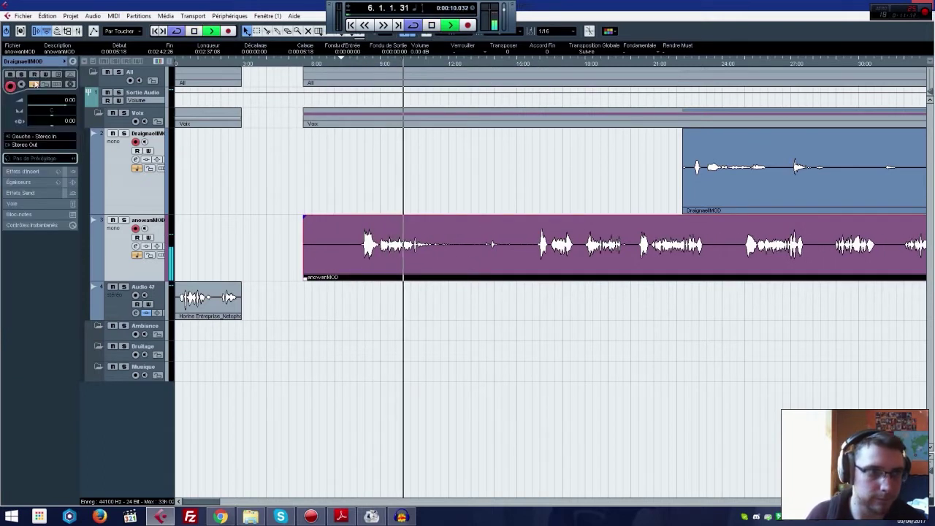
left_click(33, 145)
left_click(40, 205)
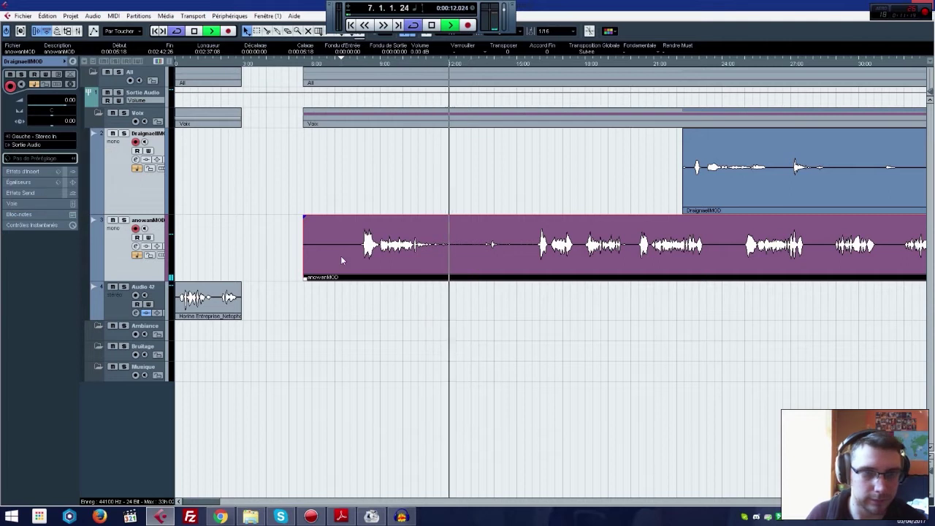
key("space")
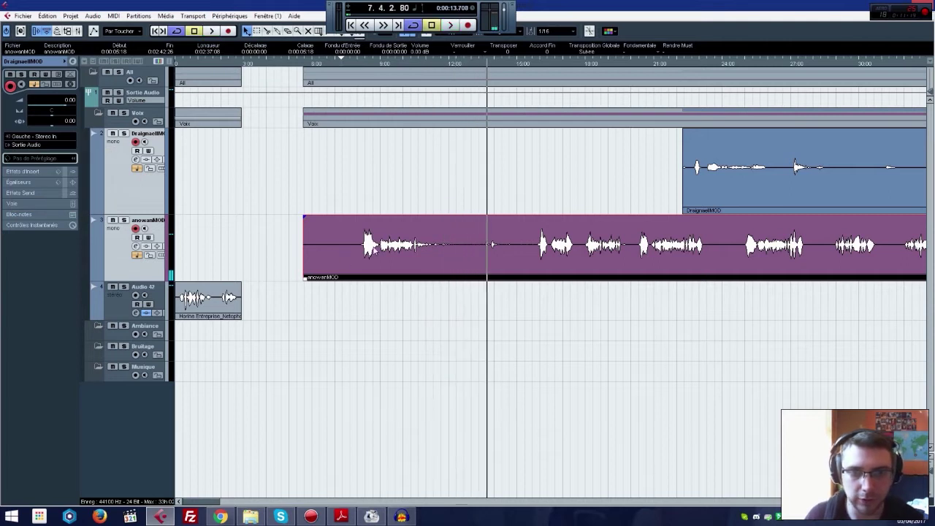
Step: Split the anowanMOD clip at about 12 s and move the first part onto a new track below Musique
right_click(375, 251)
left_click(395, 247)
left_click(459, 256)
left_click_drag(330, 261, 336, 416)
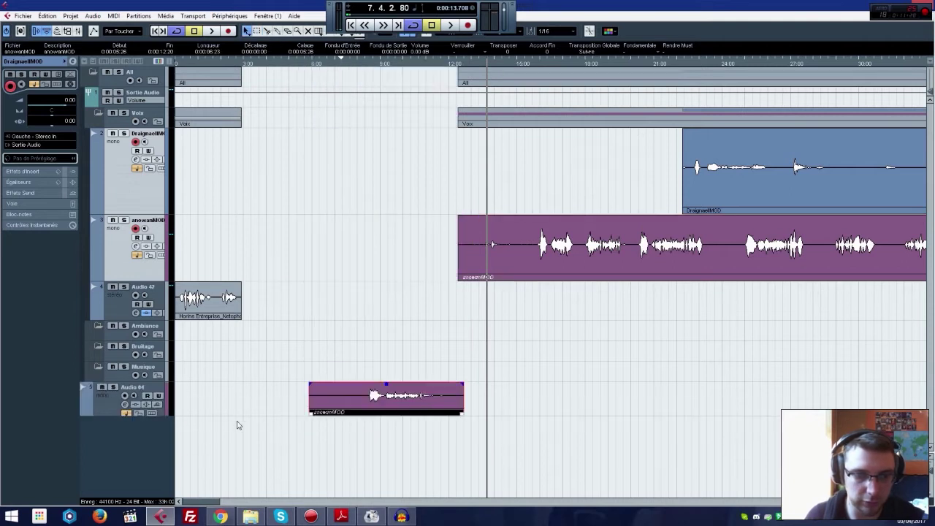
Step: Set the new track's output to Pas de Bus, rename it Betisier and move it above the All folder
left_click(107, 405)
left_click(38, 145)
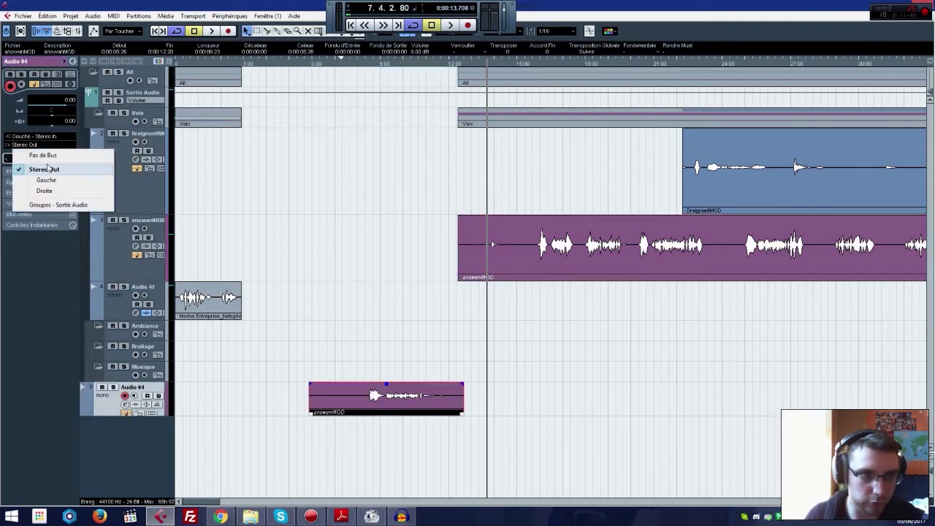
left_click(51, 157)
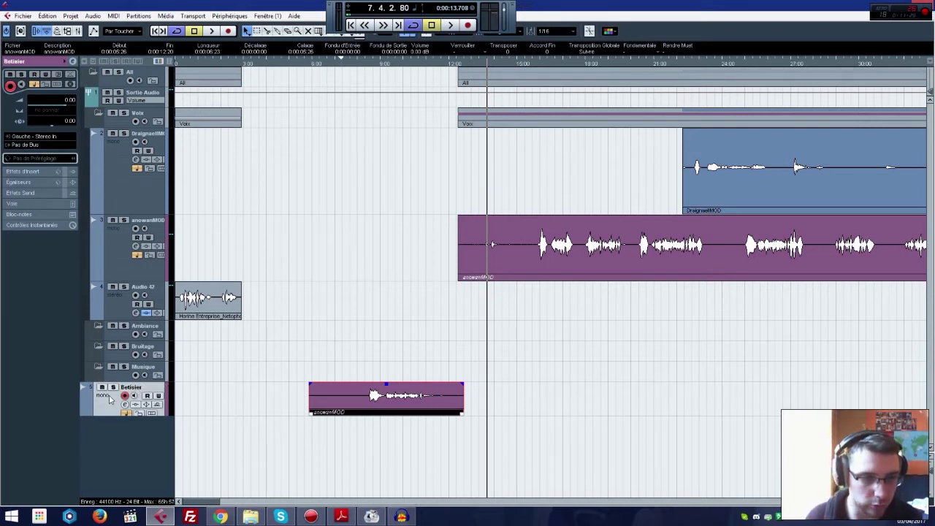
left_click_drag(129, 79, 126, 74)
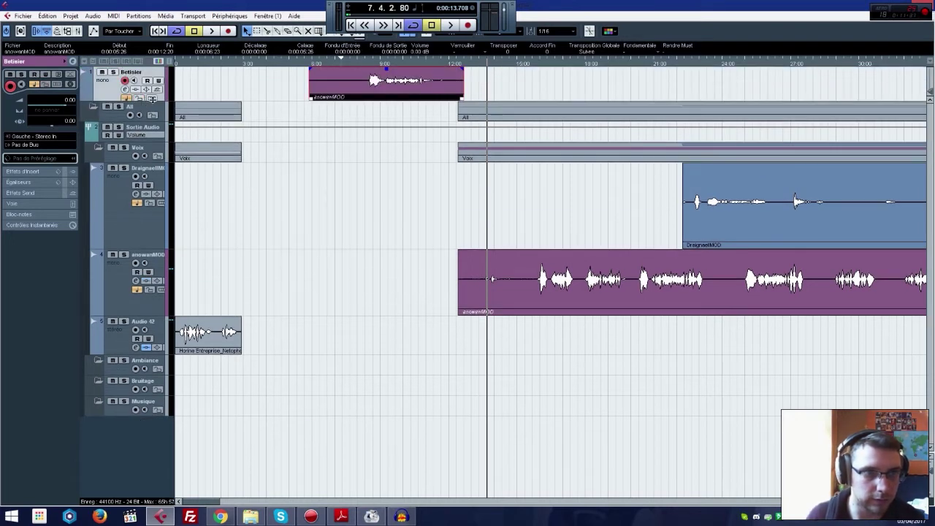
Step: Move the remaining anowanMOD clip to 0:00:02:22, play it from about 5 s and trim its start to 0:00:05:26
scroll(156, 63, "down", 1)
left_click(346, 136)
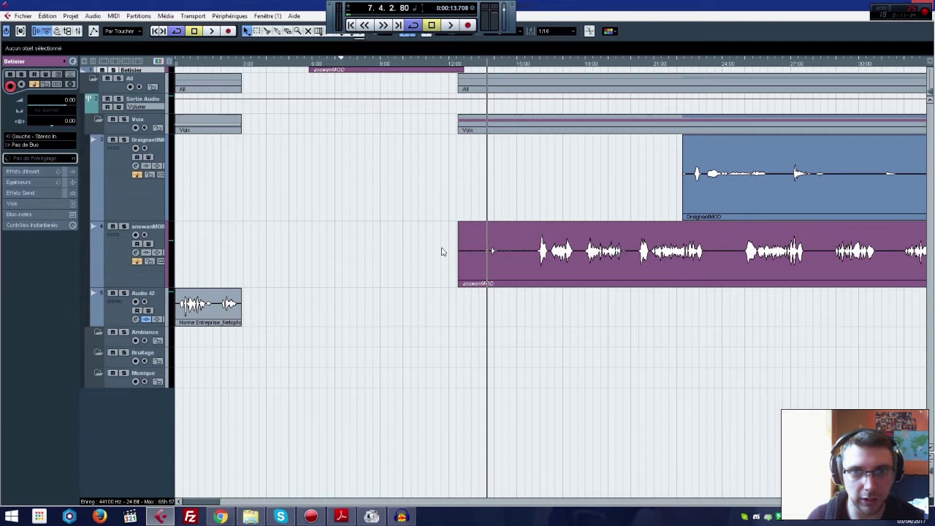
left_click_drag(512, 248, 290, 249)
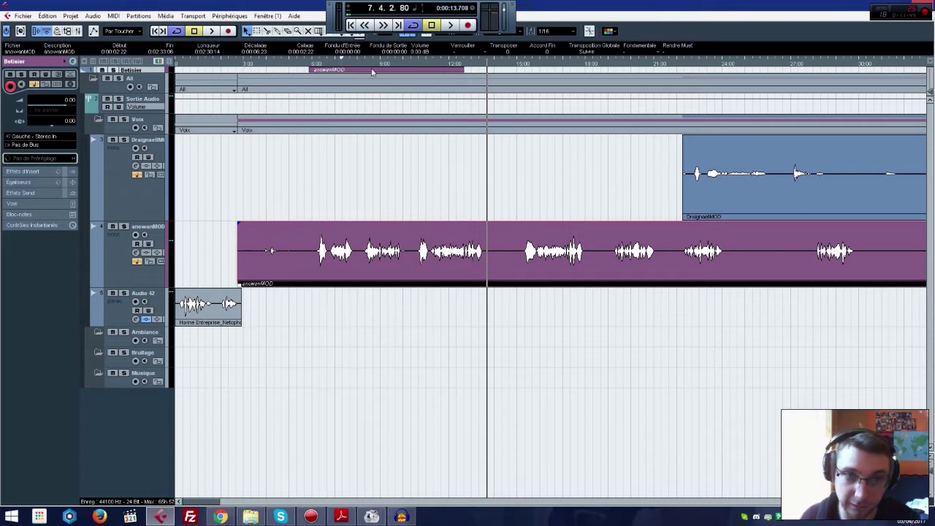
left_click(298, 66)
key("space")
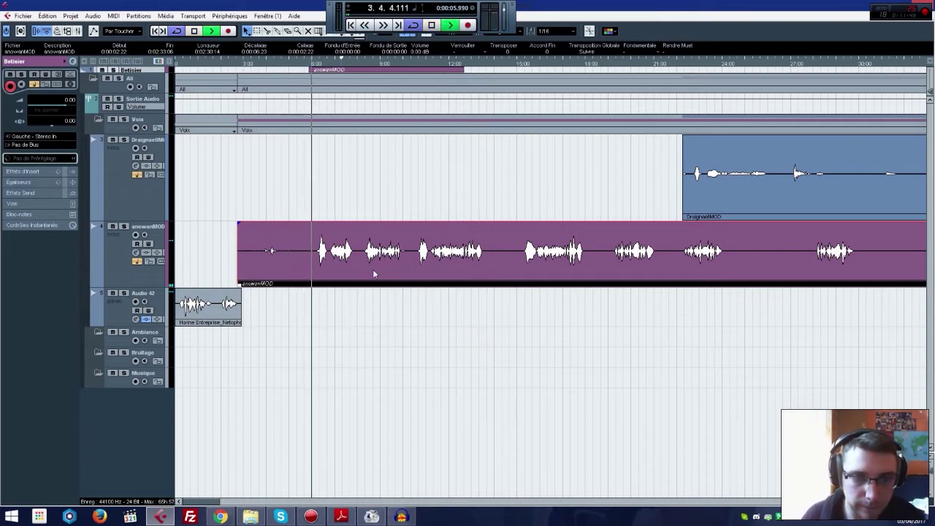
left_click_drag(239, 282, 313, 280)
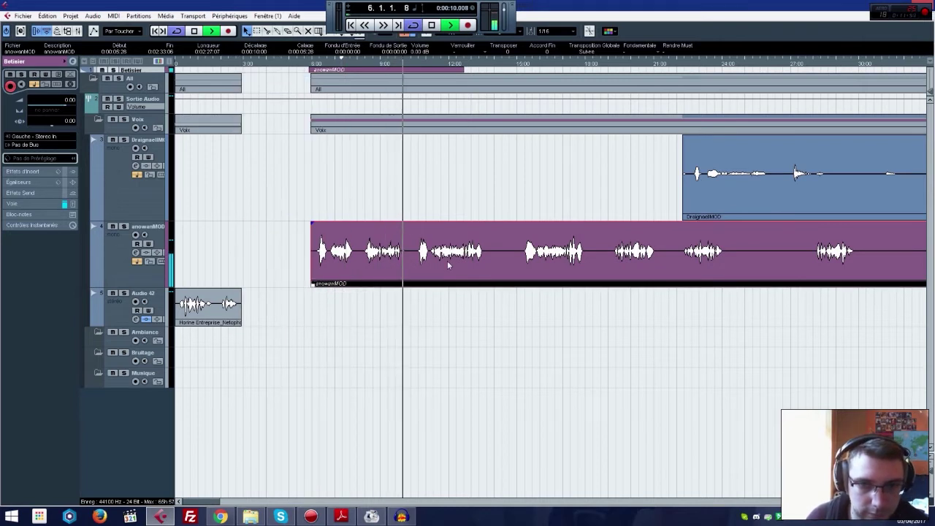
Step: Split the anowanMOD clip at 0:00:10:15 and delete the part before the cut
key("3")
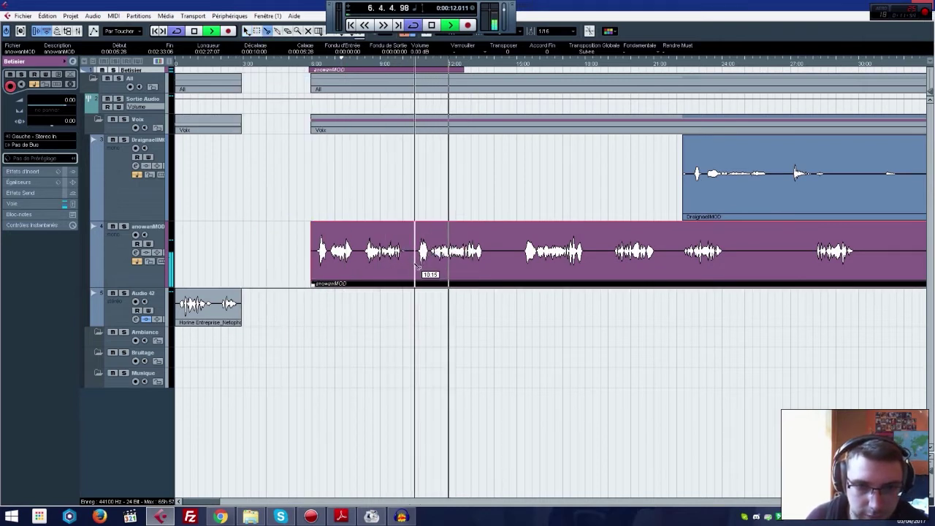
left_click(416, 267)
key("1")
left_click(387, 255)
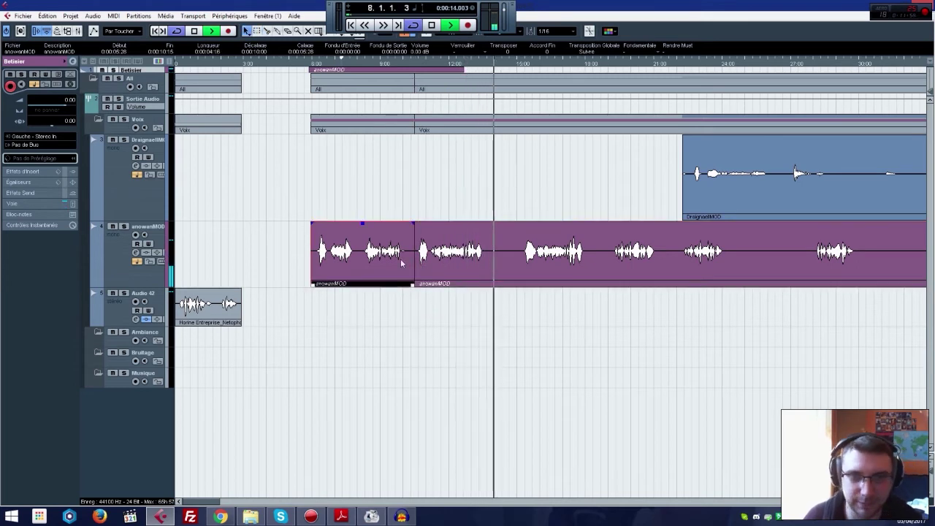
key("Delete")
Step: Split the anowanMOD clip at 0:00:15:02 and about 18 s, and delete the part before 0:00:15:02
key("3")
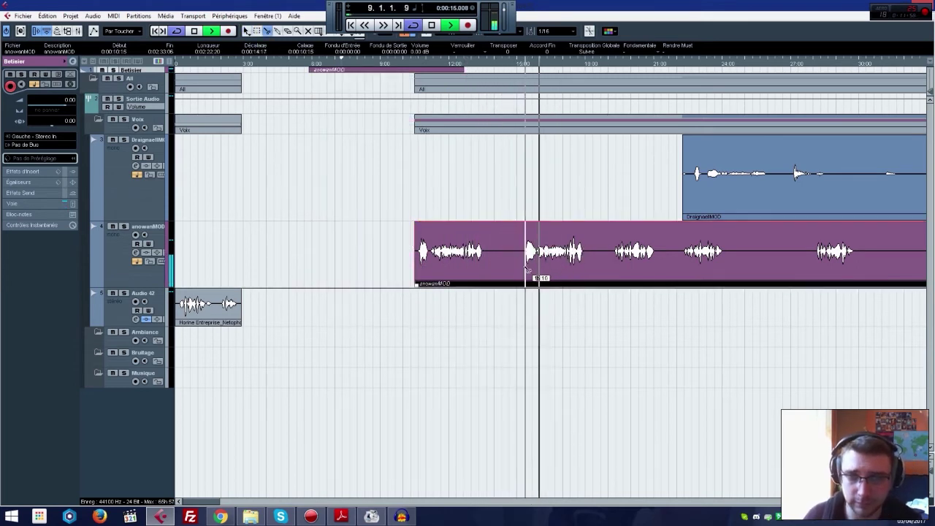
left_click(521, 270)
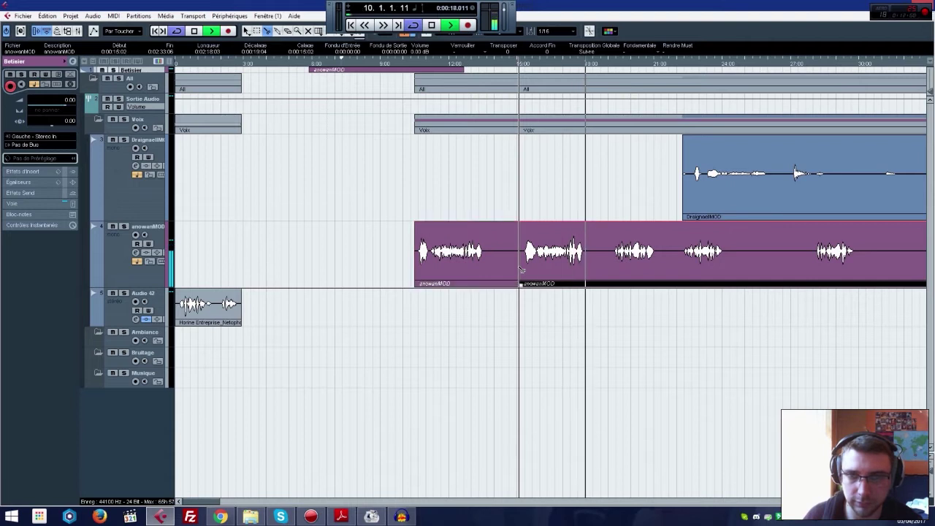
left_click(595, 267)
key("1")
left_click(488, 256)
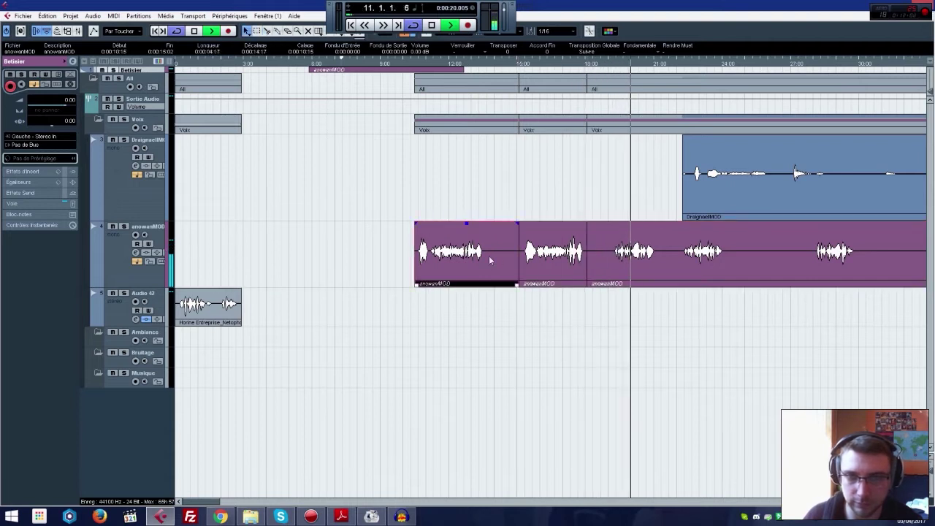
key("Delete")
Step: Check the script in the PDF, stop playback and move the short anowanMOD clip to start at about 2.7 s
left_click(342, 516)
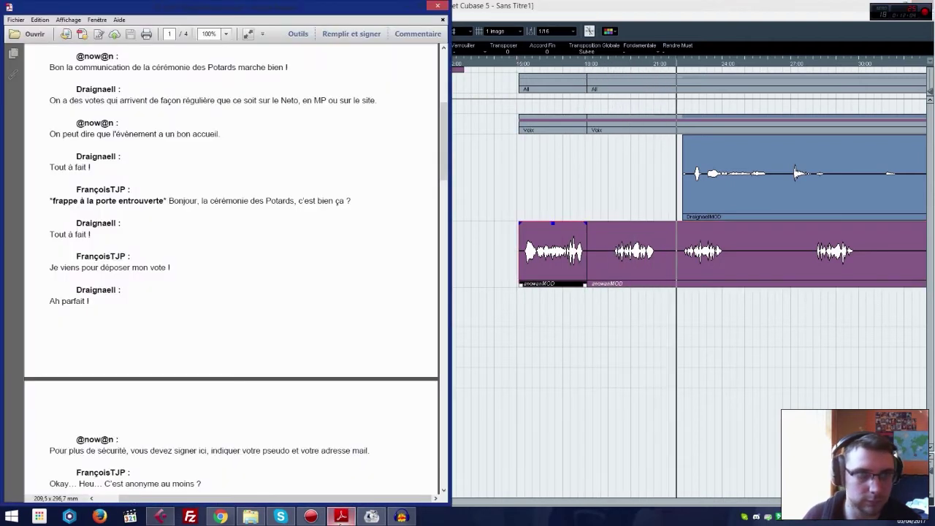
left_click(341, 516)
key("space")
left_click_drag(573, 252, 293, 252)
Step: Move the DraignaellMOD clip to 0:00:00:10, play it from about 16 s and trim its start to 0:00:16:05
left_click_drag(684, 175, 271, 174)
left_click_drag(719, 198, 625, 198)
left_click(536, 64)
key("space")
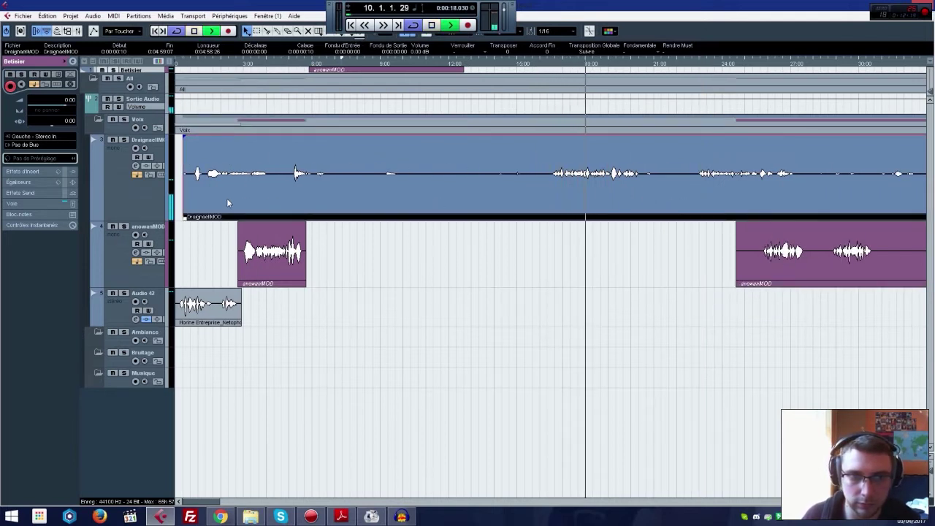
left_click_drag(183, 217, 544, 217)
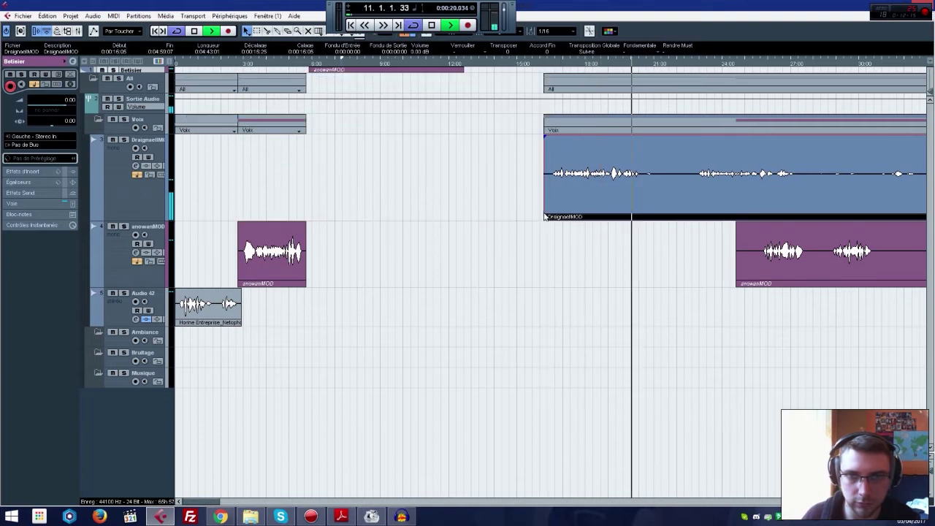
key("space")
Step: Route the anowanMOD track's output to the Sortie Audio group and check the DraignaellMOD track's output routing
left_click(107, 268)
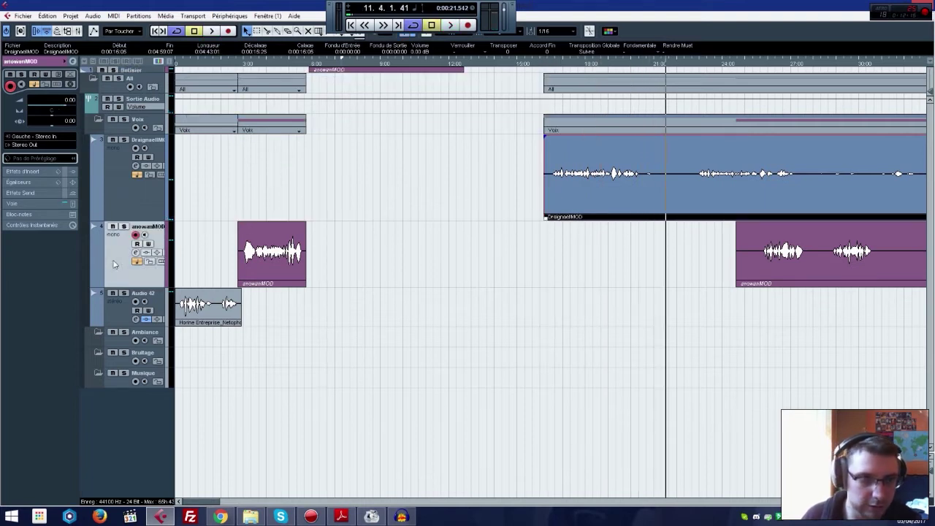
left_click(26, 144)
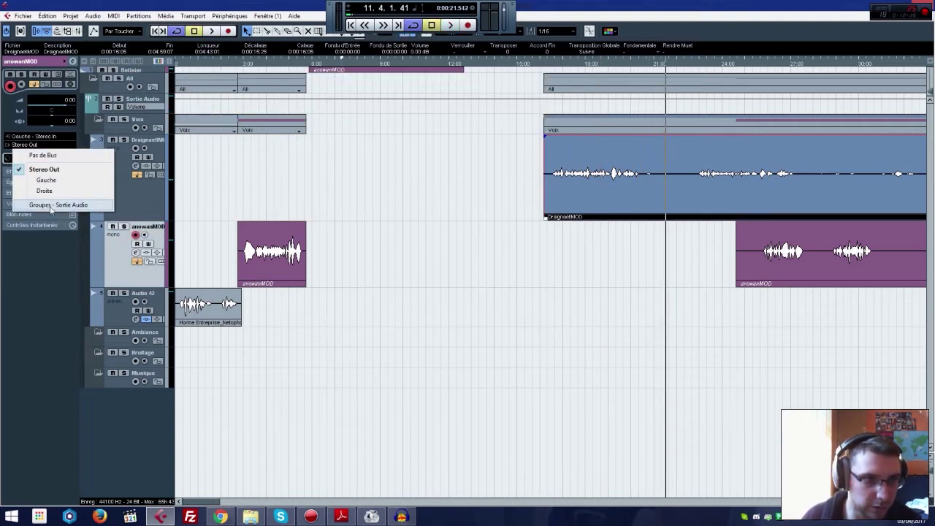
left_click(57, 205)
left_click(128, 203)
left_click(43, 146)
left_click(42, 146)
Step: Load the Reglage Horine NoLimiter insert preset on the DraignaellMOD and anowanMOD tracks and show the latter's insert effects
left_click(59, 173)
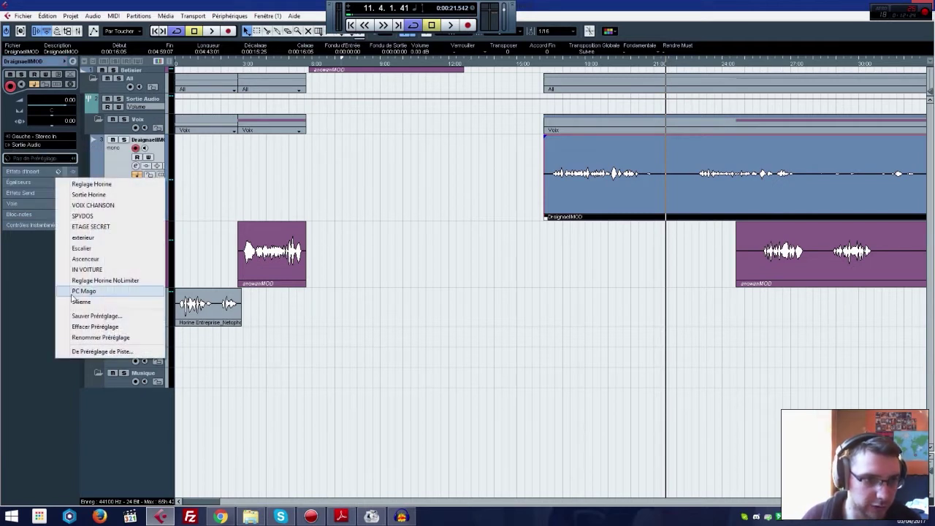
left_click(89, 283)
left_click(122, 271)
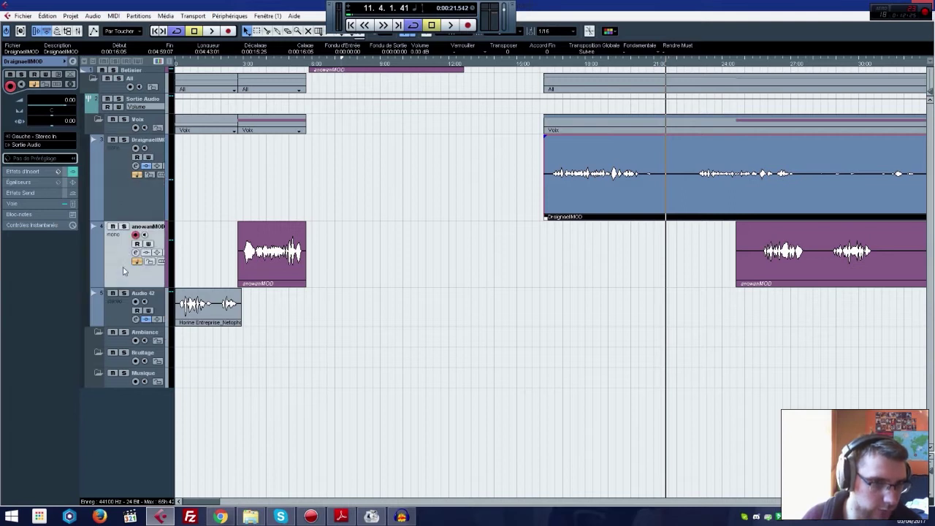
left_click(58, 174)
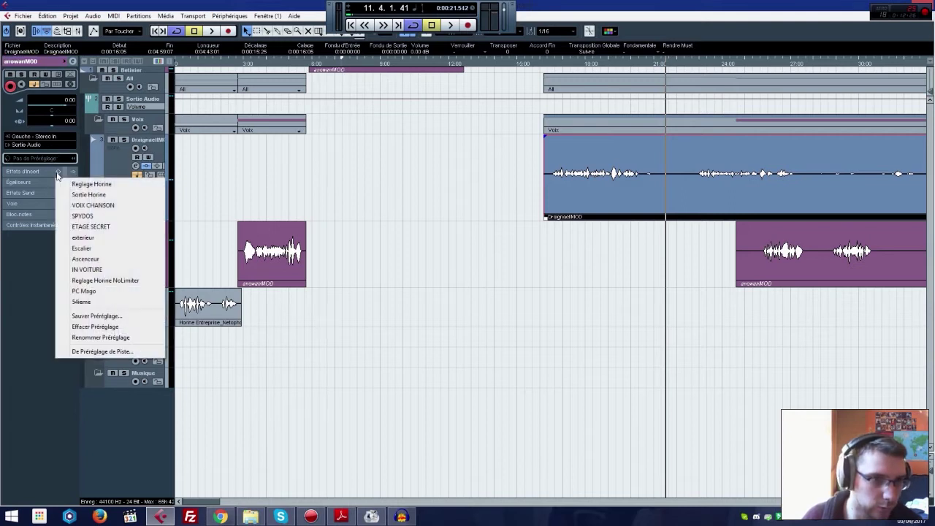
left_click(80, 278)
left_click(33, 171)
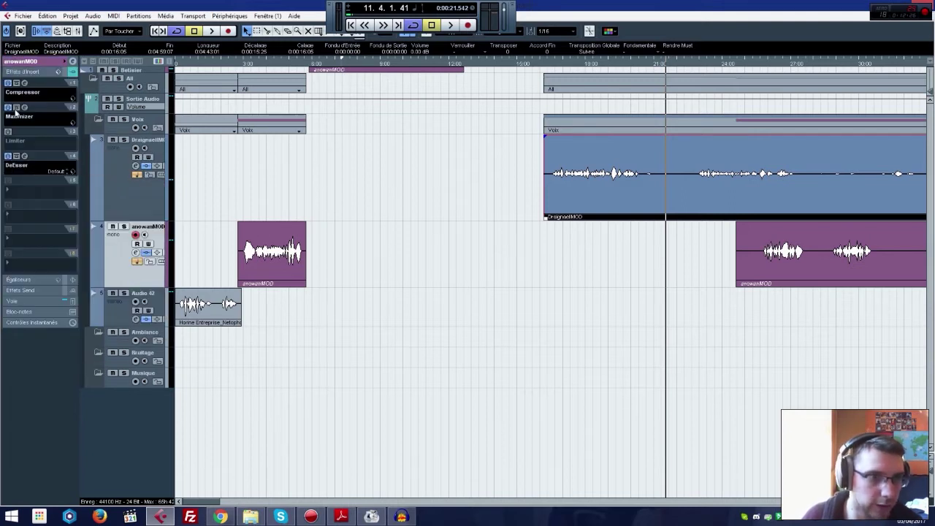
Step: Move the DraignaellMOD clip to 0:00:06:10, after the short anowanMOD clip, and play from there
left_click_drag(548, 183, 324, 182)
left_click(324, 64)
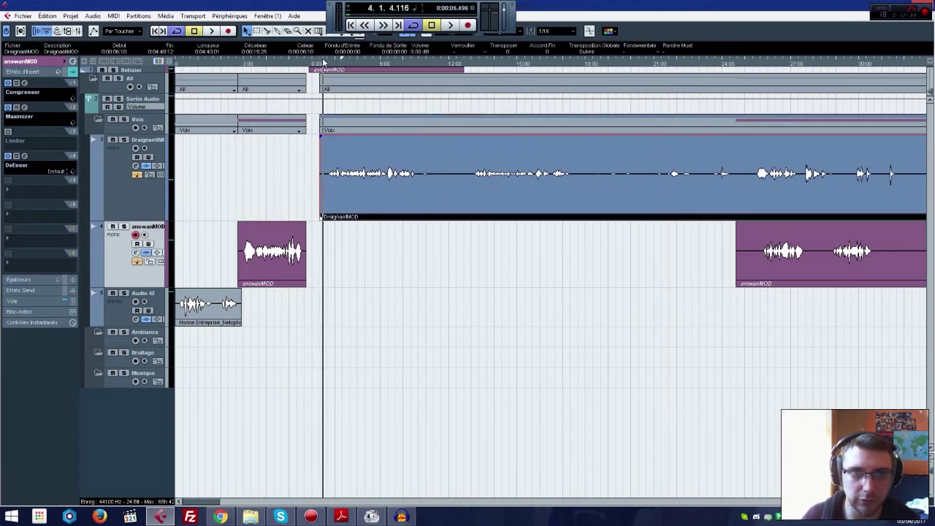
key("space")
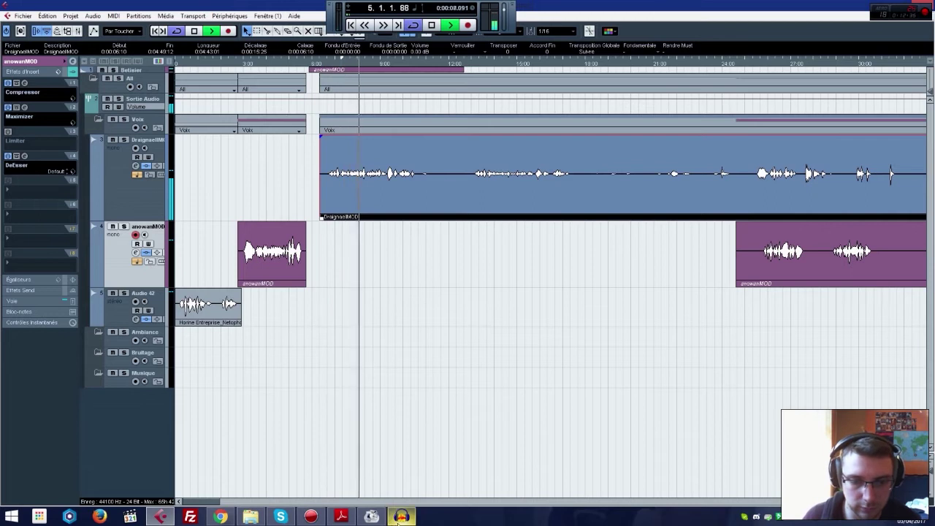
left_click(401, 517)
left_click(401, 517)
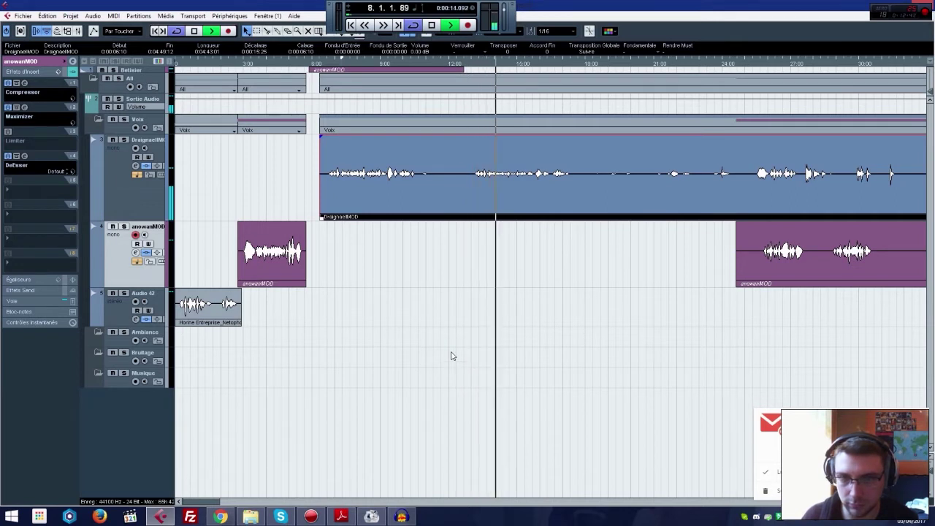
Step: Split the DraignaellMOD clip at 0:00:10:21 and place the remainder so it starts at 0:00:17:06
right_click(436, 187)
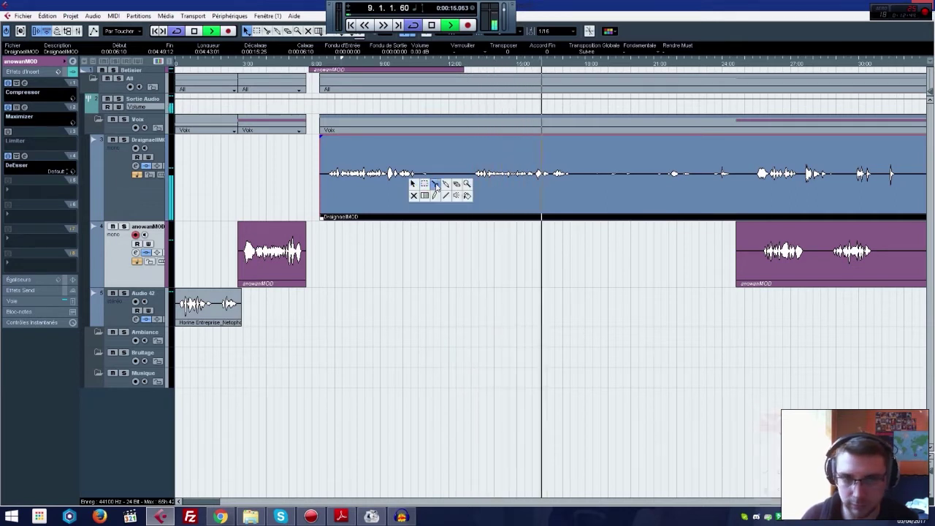
left_click(437, 186)
left_click(422, 191)
left_click_drag(488, 192, 634, 194)
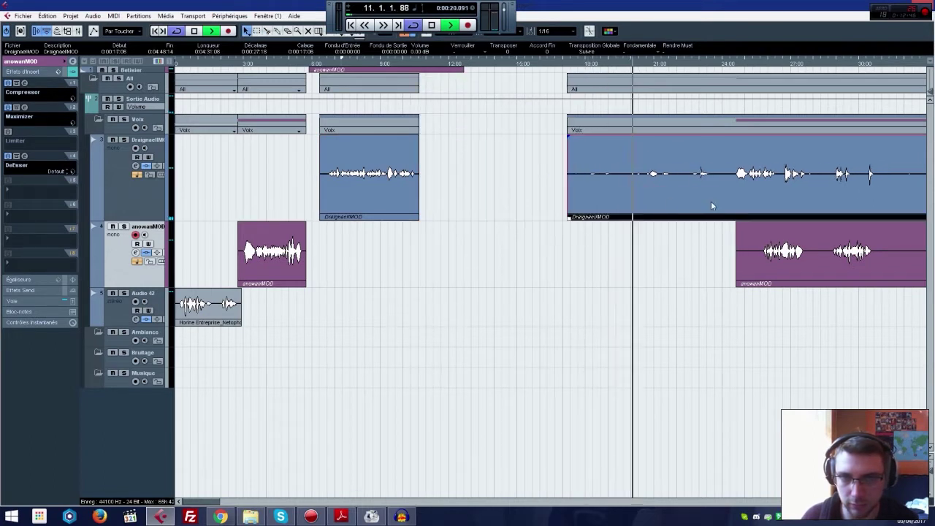
Step: Trim the long DraignaellMOD clip's start to about 22 s, move the last anowanMOD clip to about 28.5 s, and shift the DraignaellMOD clip to 0:00:03:25
left_click_drag(569, 217, 690, 218)
left_click_drag(761, 243, 880, 232)
left_click_drag(866, 195, 602, 185)
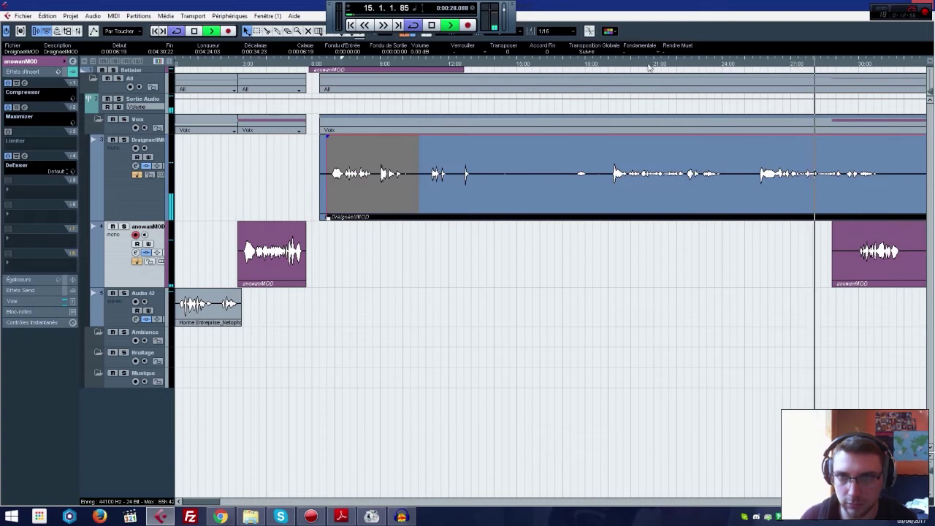
left_click_drag(767, 195, 737, 195)
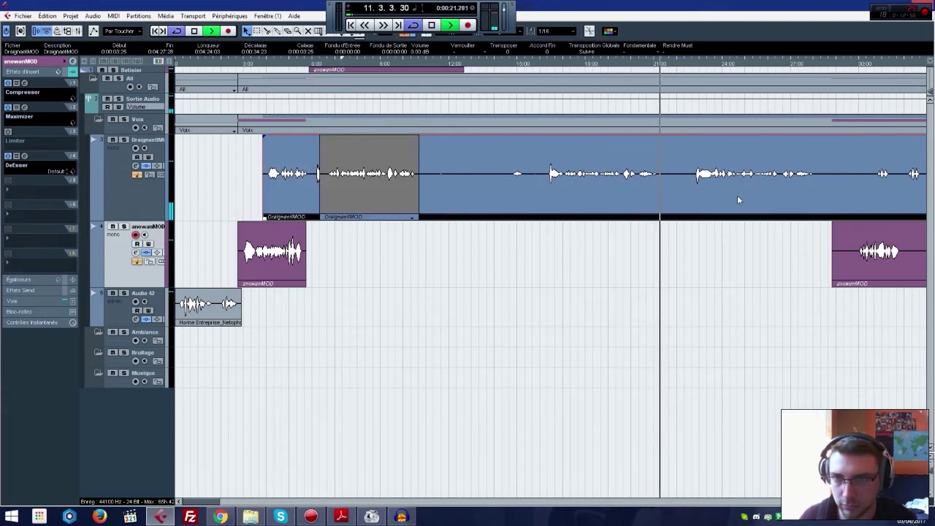
Step: Shift the long DraignaellMOD clip earlier so it starts at 0:00:01:27
right_click(682, 191)
left_click(692, 193)
key("1")
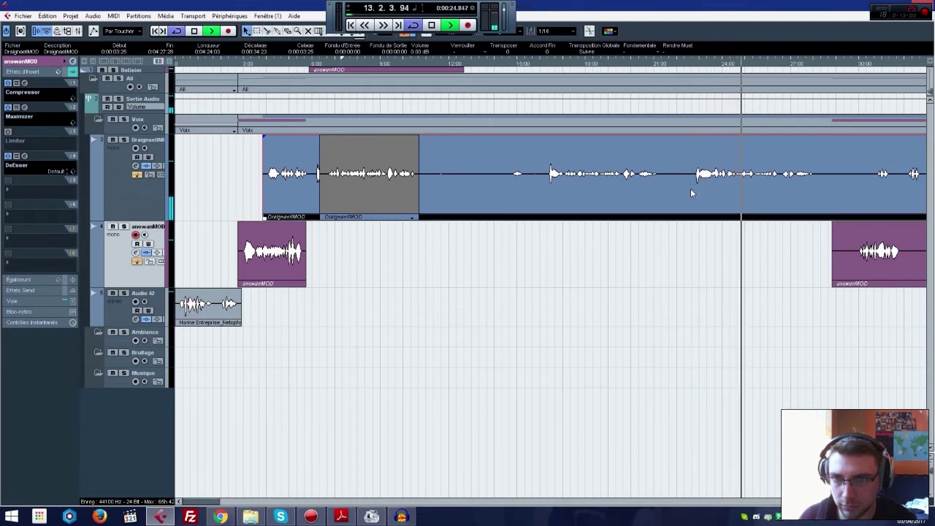
left_click_drag(845, 193, 815, 192)
Step: Split the long DraignaellMOD clip at 0:00:14:08, about 19 s and about 28.5 s
key("3")
left_click(828, 192)
key("1")
left_click(496, 112)
left_click(501, 183)
left_click(619, 193)
key("1")
Step: Delete the DraignaellMOD segment ending at 0:00:14:08 and replay the kept line from about 6 s
left_click(480, 173)
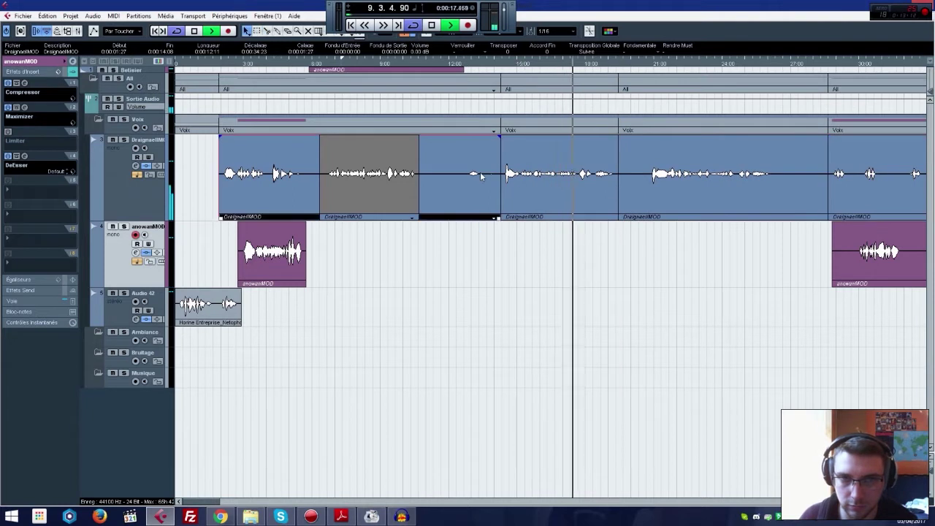
key("Delete")
left_click(324, 65)
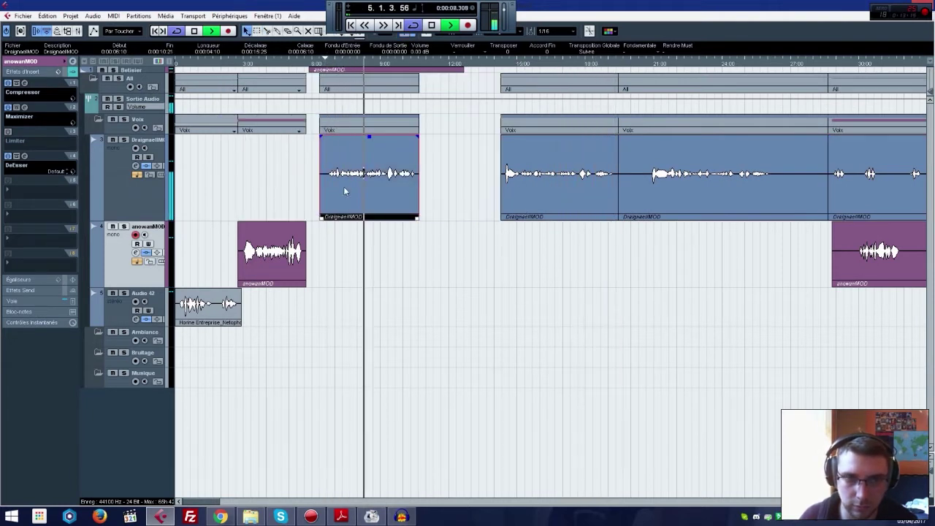
Step: Move the short DraignaellMOD clip to 0:00:05:04 and delete the two DraignaellMOD segments between about 14 s and 28.5 s
left_click_drag(348, 204, 320, 206)
left_click(579, 199)
key("Delete")
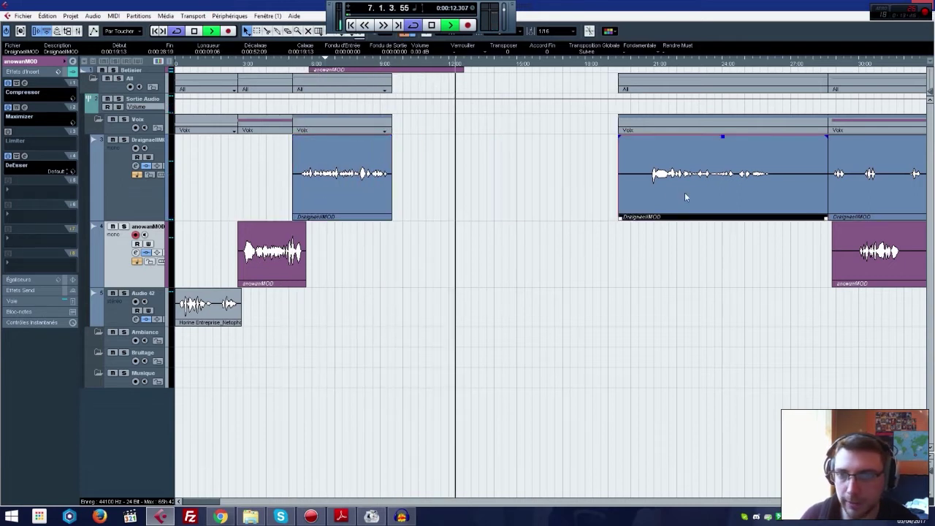
left_click(684, 193)
key("Delete")
Step: Stop playback and move the long anowanMOD clip earlier so it starts at about 8.5 s
key("space")
left_click_drag(871, 262, 404, 244)
left_click(338, 149)
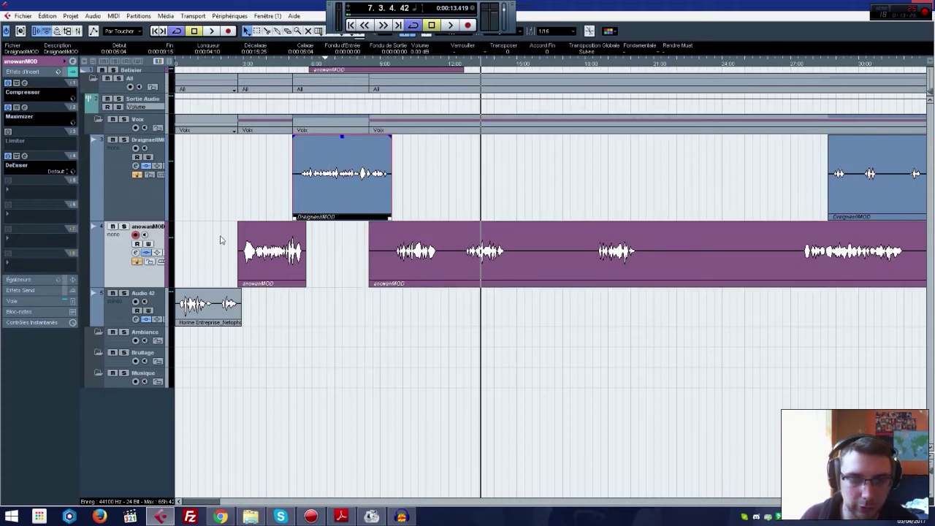
Step: Lower the volume of both anowanMOD clips to -2.40 dB and listen from about 3.3 s
left_click(221, 240)
left_click_drag(461, 258, 461, 257)
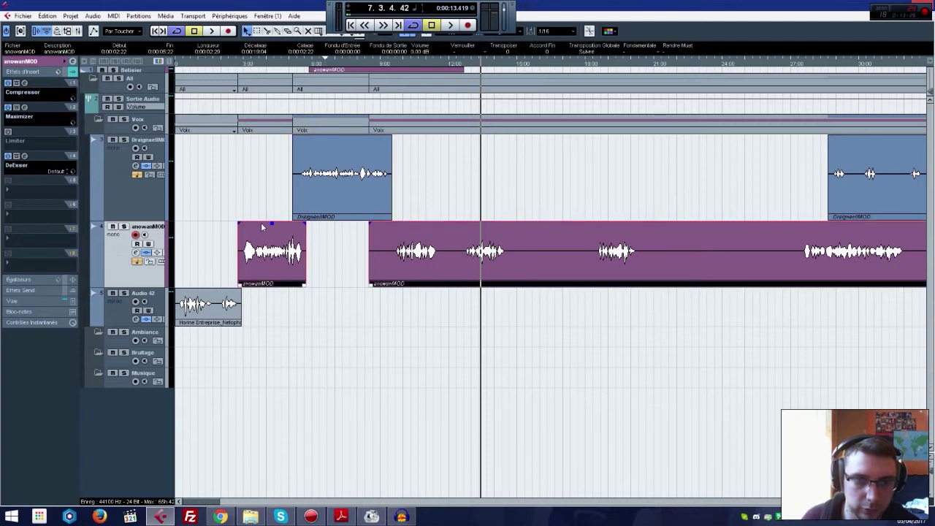
left_click_drag(270, 222, 271, 236)
left_click(263, 65)
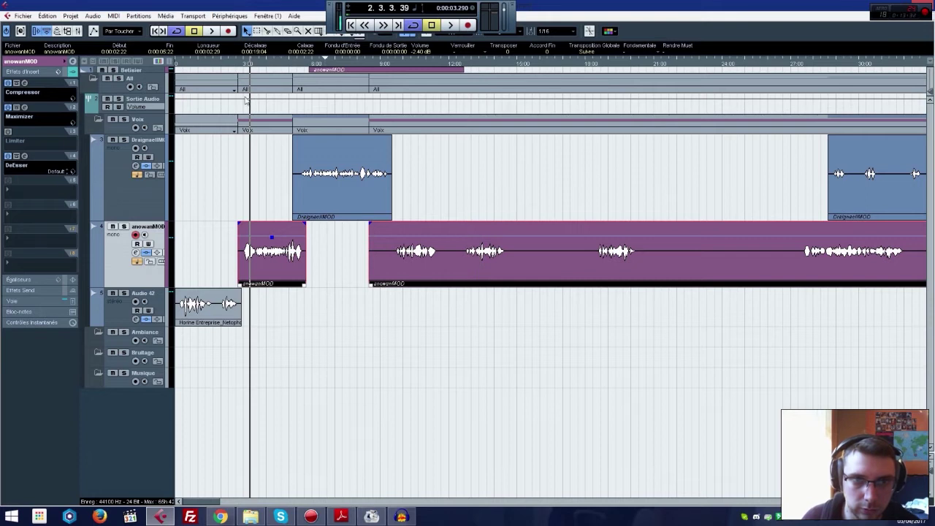
key("space")
left_click(341, 139)
left_click(272, 174)
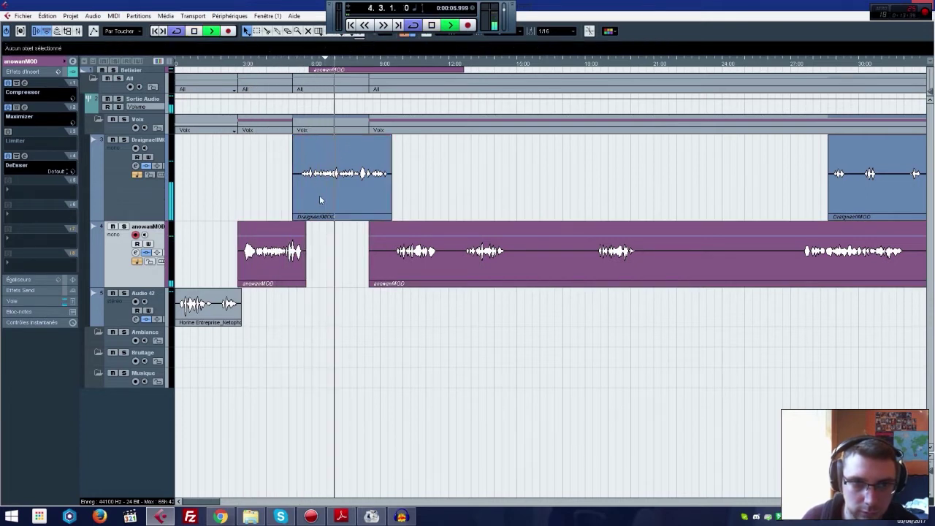
Step: Shift the short DraignaellMOD clip to 0:00:05:07 and replay the exchange from about 5 s
left_click_drag(319, 196, 322, 197)
left_click(885, 184, "shift")
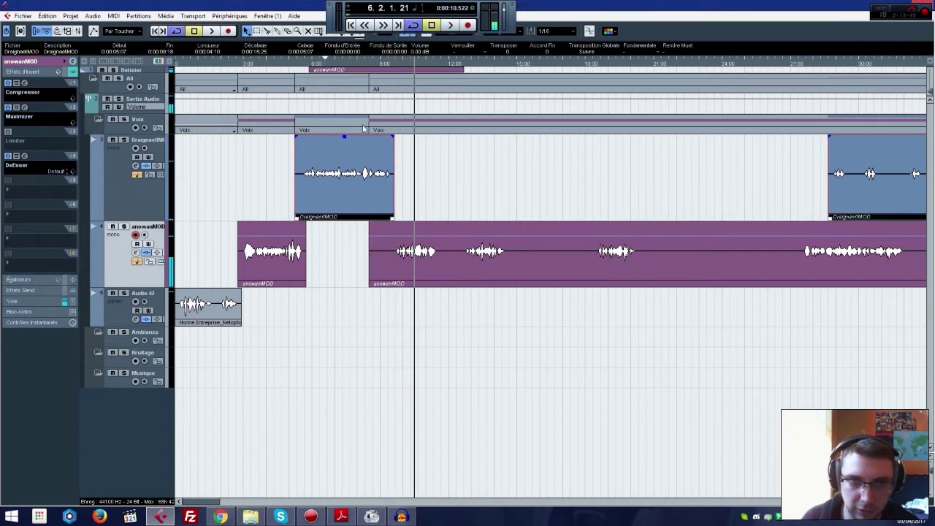
left_click(292, 64)
key("space")
left_click(268, 181)
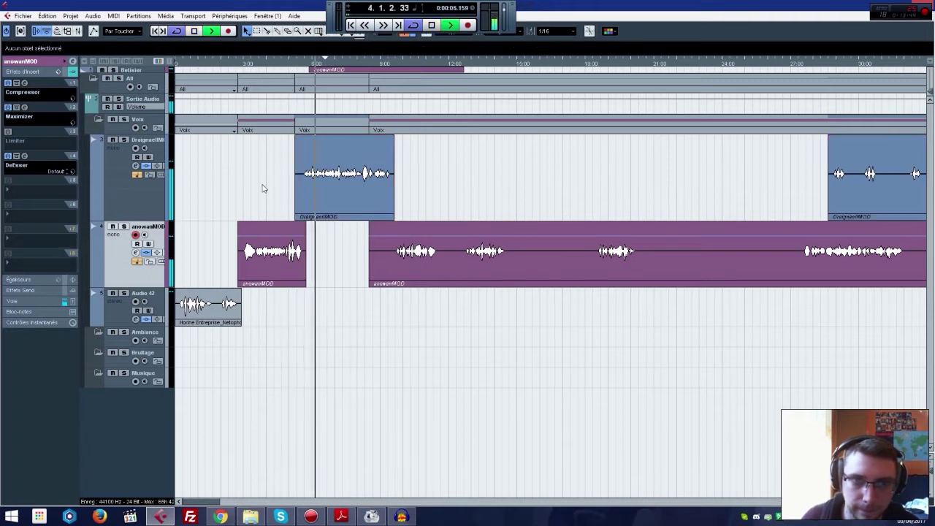
Step: Shift the long anowanMOD clip to 0:00:08:08 and replay the transition from the DraignaellMOD line
left_click_drag(395, 257, 391, 262)
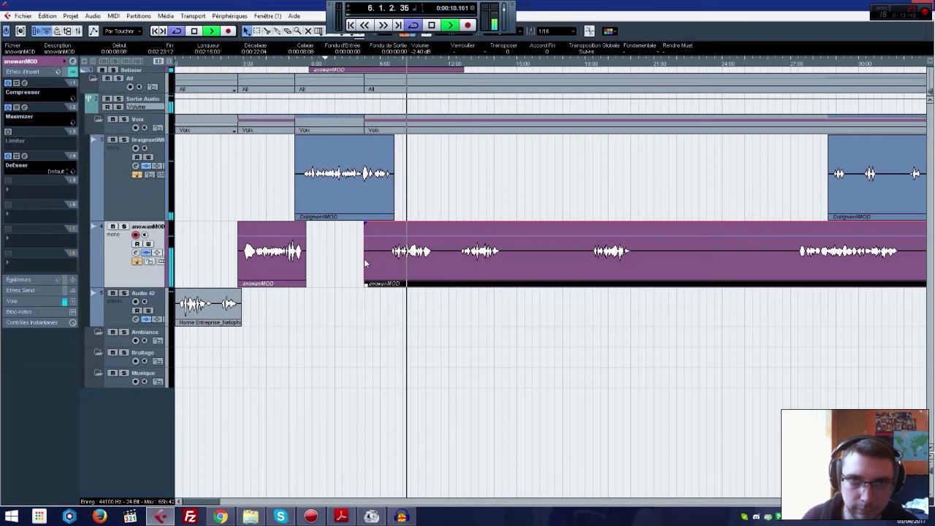
key("space")
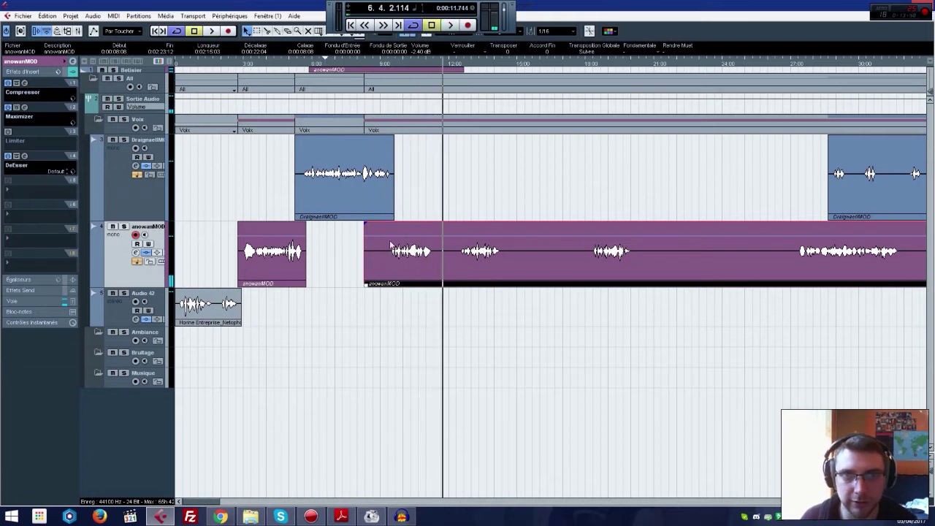
mouse_move(310, 65)
left_mouse_down()
mouse_move(318, 66)
mouse_move(303, 66)
left_mouse_up()
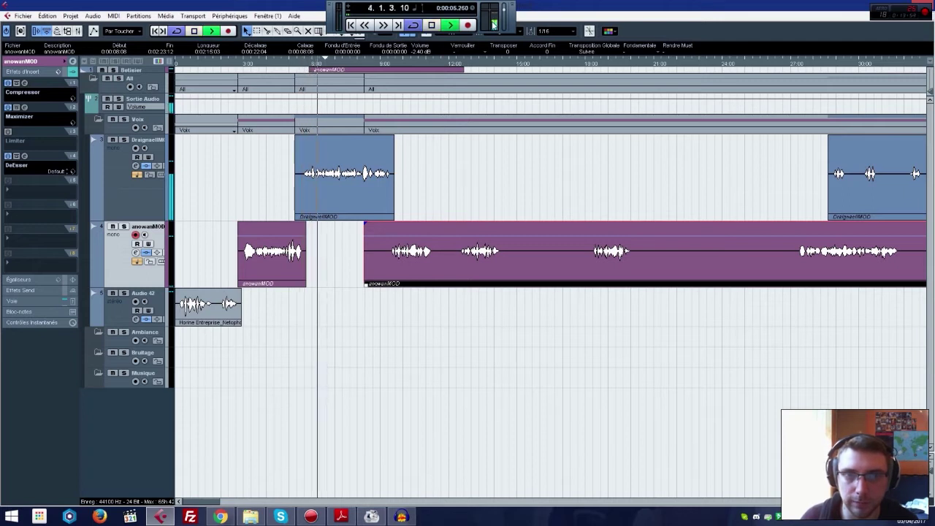
key("space")
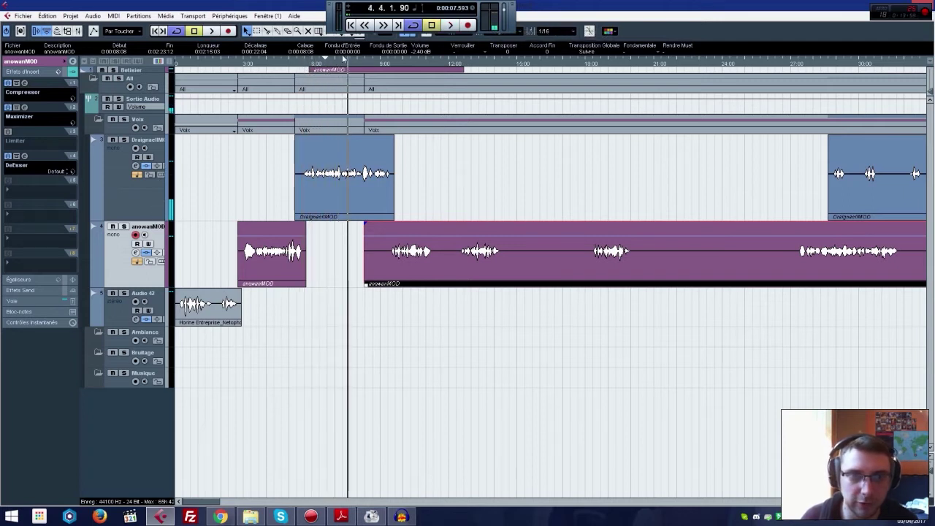
left_click(304, 65)
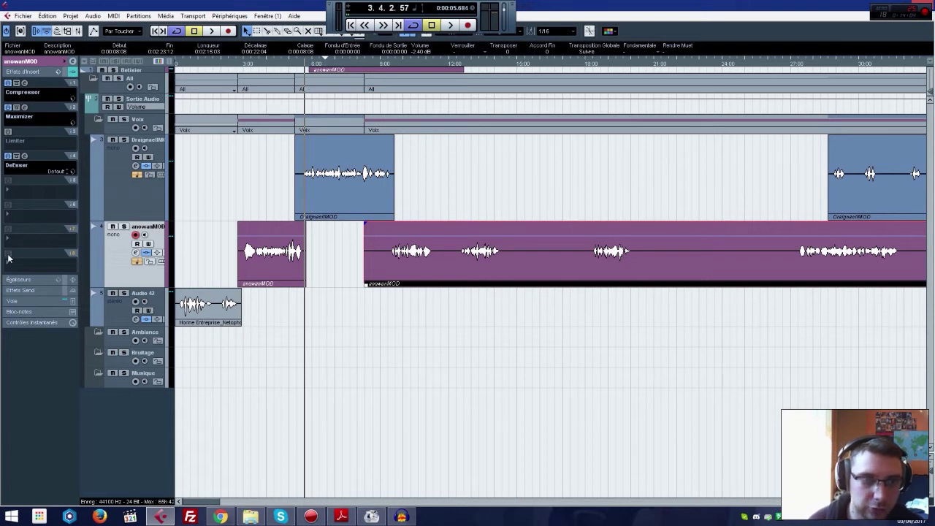
Step: Pan the DraignaellMOD track to R15 and the anowanMOD track to L15, and play the dialogue to check
left_click(114, 199)
left_click(39, 63)
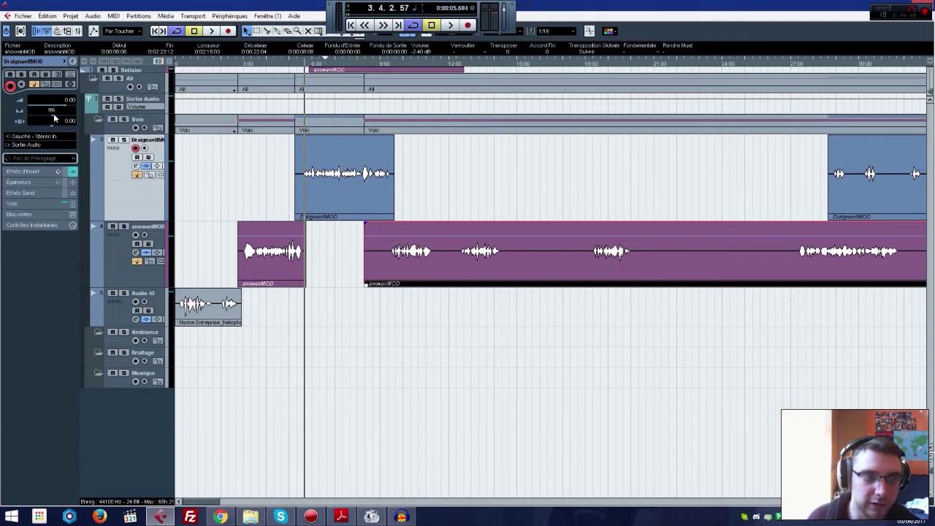
scroll(53, 114, "up", 3)
scroll(57, 113, "up", 1)
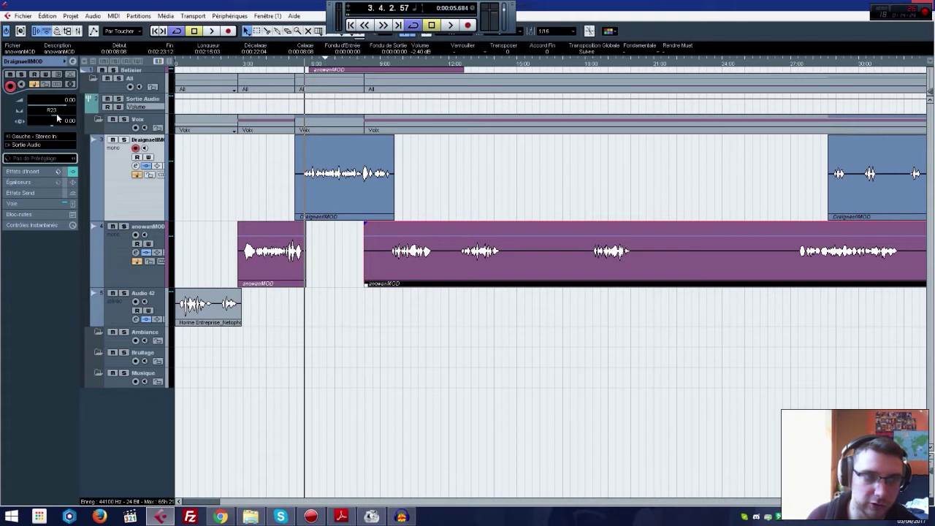
scroll(55, 116, "down", 2)
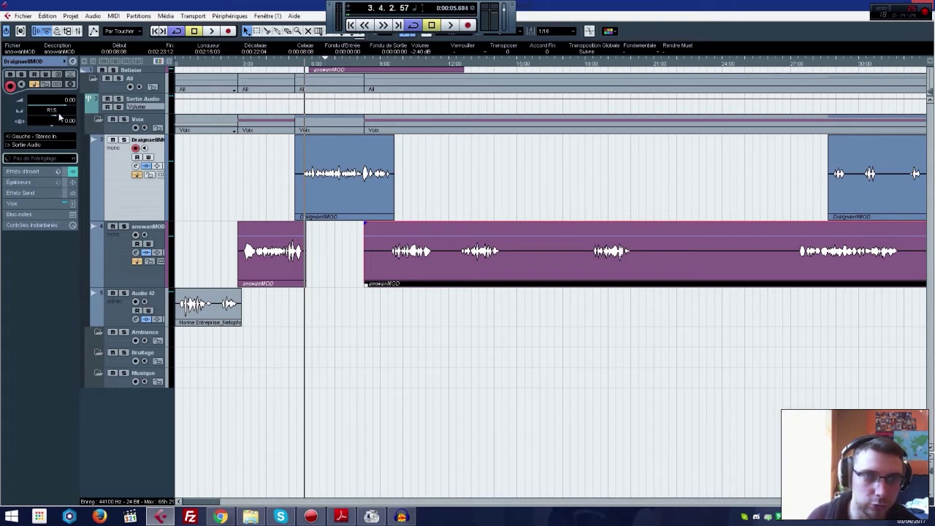
left_click(114, 263)
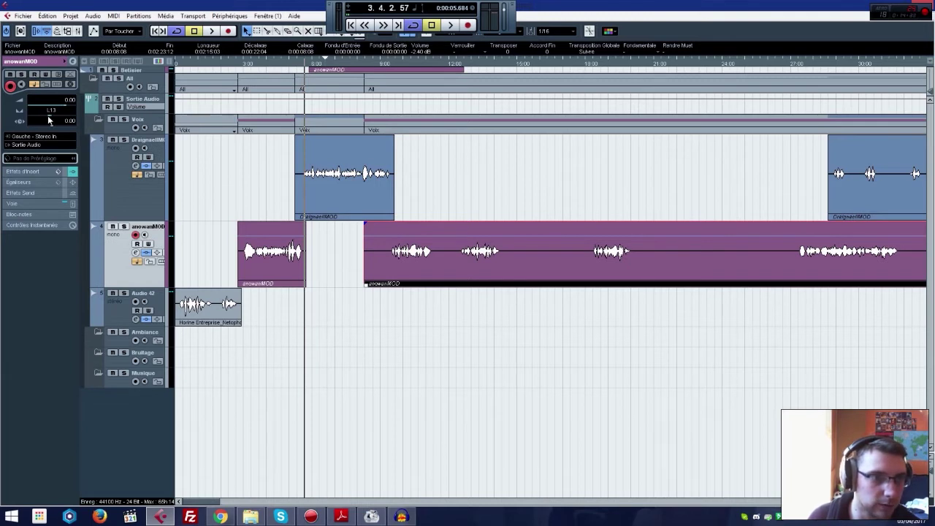
left_click_drag(247, 64, 229, 64)
key("space")
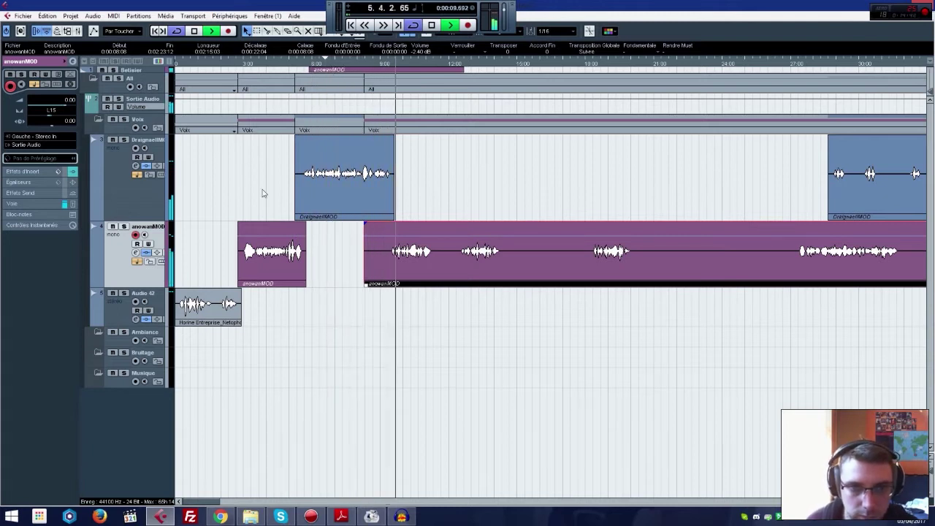
Step: Trim the long anowanMOD clip's start to 0:00:09:05, and shift the trimmed clip to 0:00:07:03
left_click_drag(364, 283, 384, 283)
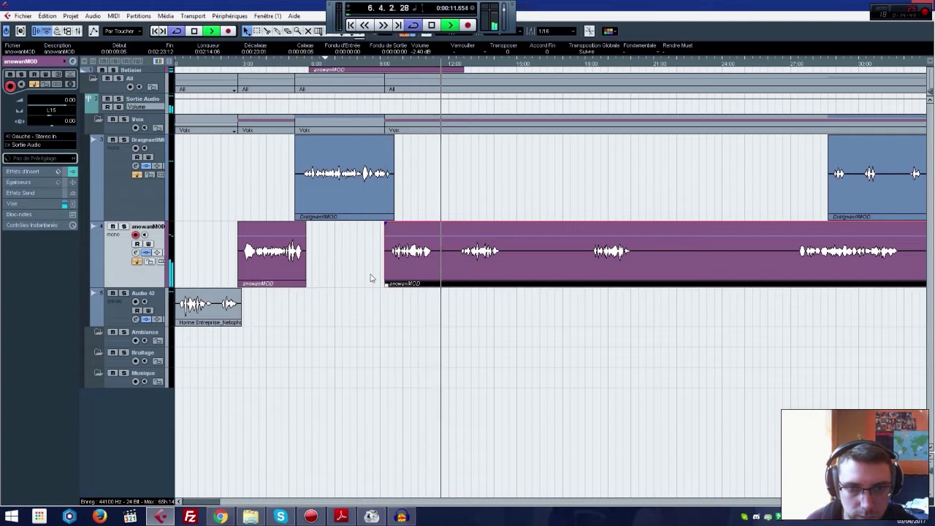
left_click(370, 278)
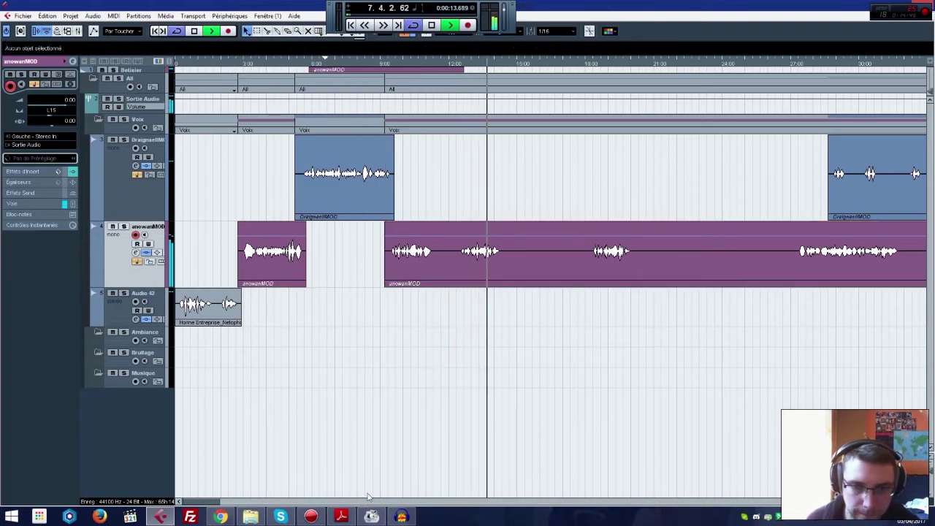
left_click(569, 248)
key("ctrl+Left")
key("ctrl+Left")
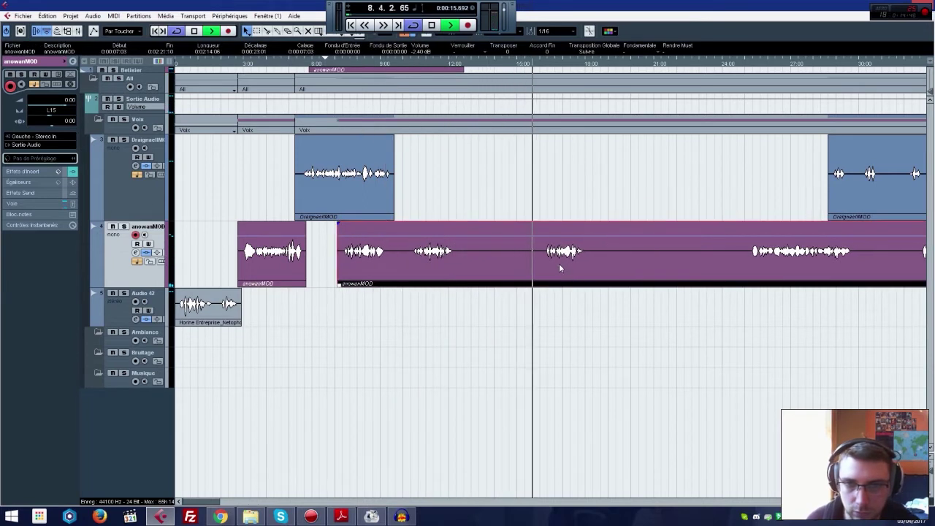
Step: Split the long anowanMOD clip after its first phrase at about 9.4 s and trim the remainder's start to about 24 s
right_click(474, 250)
left_click(499, 249)
left_click(389, 257)
key("1")
left_click_drag(393, 283, 736, 296)
Step: Move the short anowanMOD phrase to about 9.2 s and replay the end of the preceding DraignaellMOD line
left_click_drag(365, 248, 413, 246)
left_click(358, 69)
left_click(470, 244)
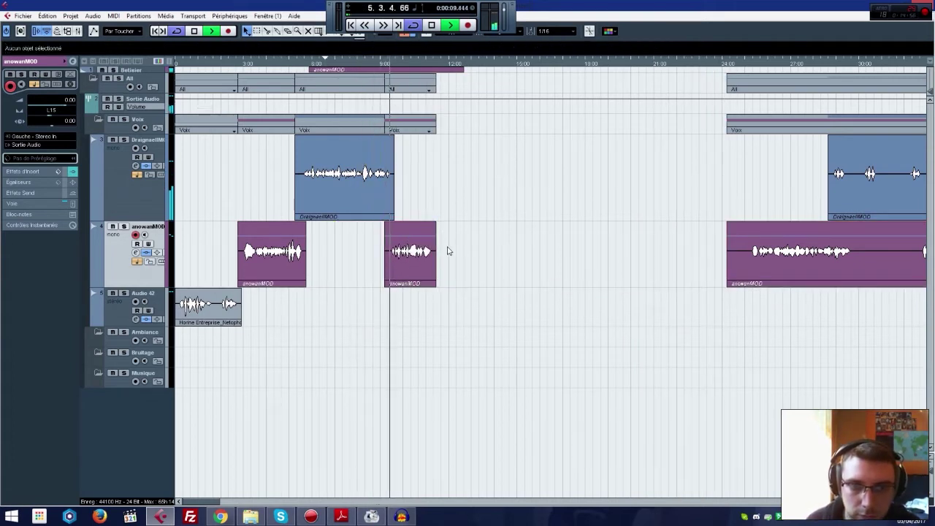
key("space")
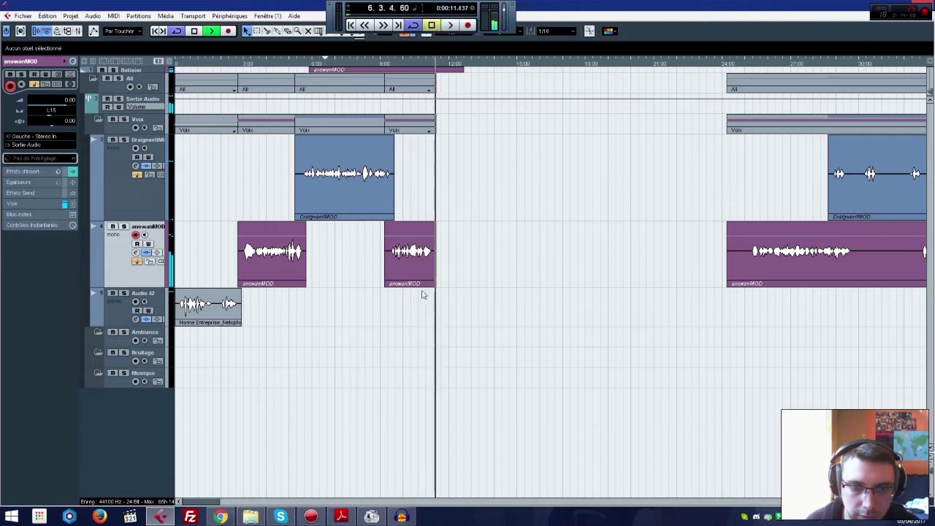
Step: Check the upcoming lines in the script PDF and move the long DraignaellMOD clip to 0:00:11:02 in Cubase
left_click(342, 517)
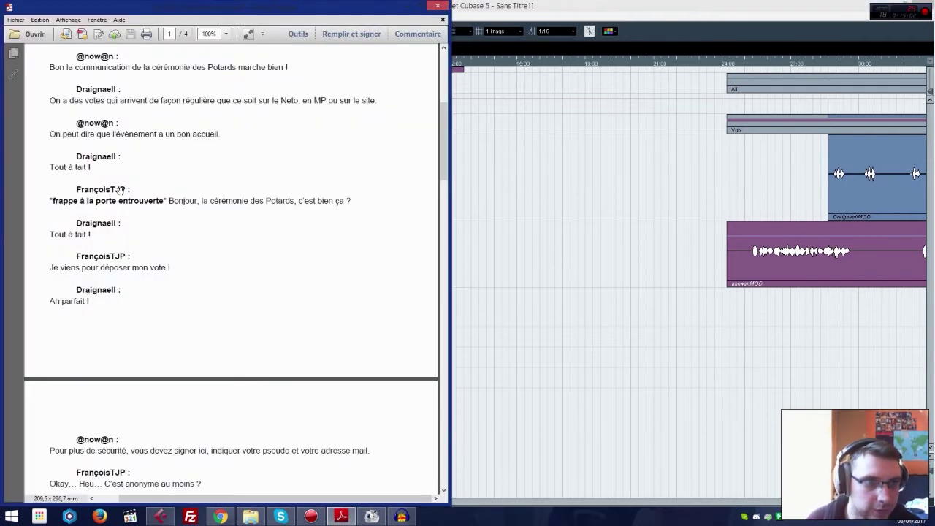
left_click_drag(167, 213, 165, 118)
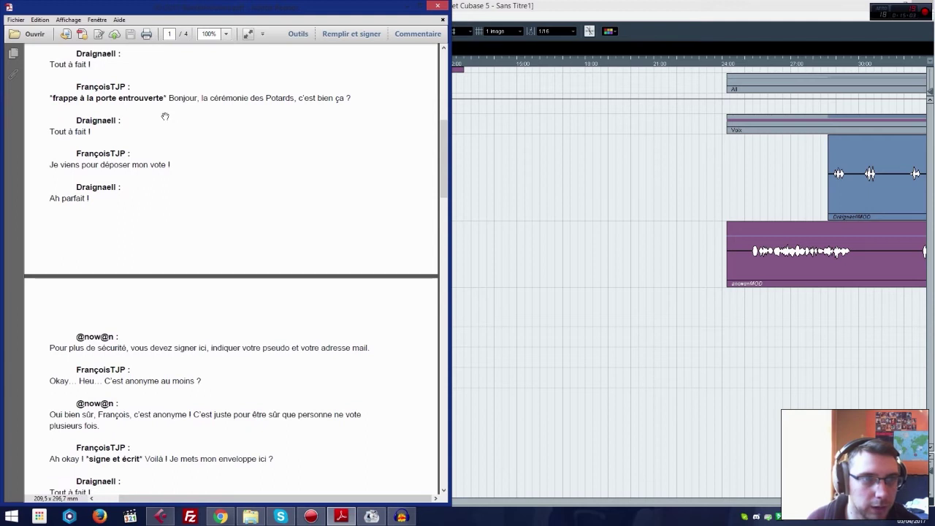
left_click(559, 321)
left_click_drag(867, 172, 494, 156)
key("space")
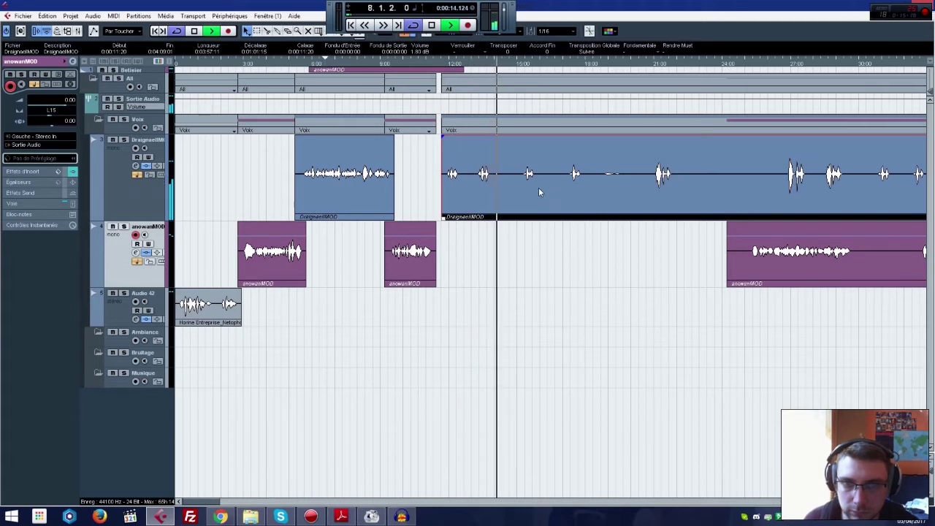
left_click_drag(539, 187, 505, 195)
Step: Split the long DraignaellMOD clip at 0:00:12:13 and about 13.2 s, and delete its first segment
right_click(507, 198)
left_click(513, 196)
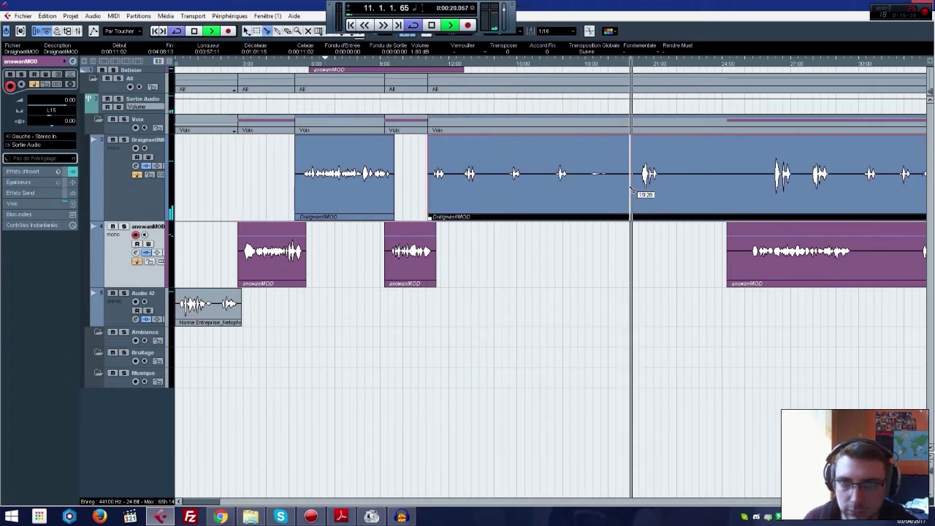
left_click(458, 194)
left_click(478, 196)
right_click(478, 197)
left_click(479, 203)
left_click(448, 193)
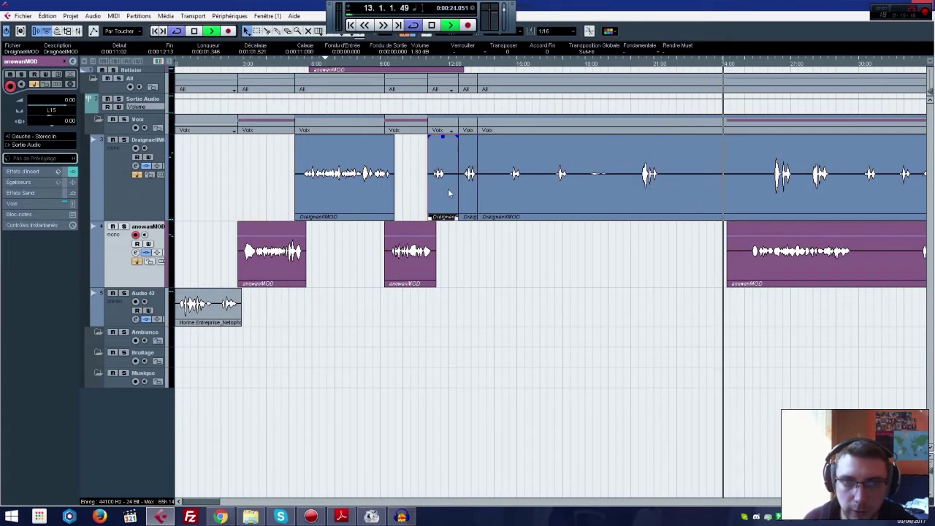
key("Delete")
key("space")
Step: Trim the last DraignaellMOD clip's start to about 26 s and shift it together with the last anowanMOD clip about 4.6 s later
left_click_drag(460, 211, 767, 215)
left_click_drag(714, 199, 892, 253)
left_click(678, 319)
key("space")
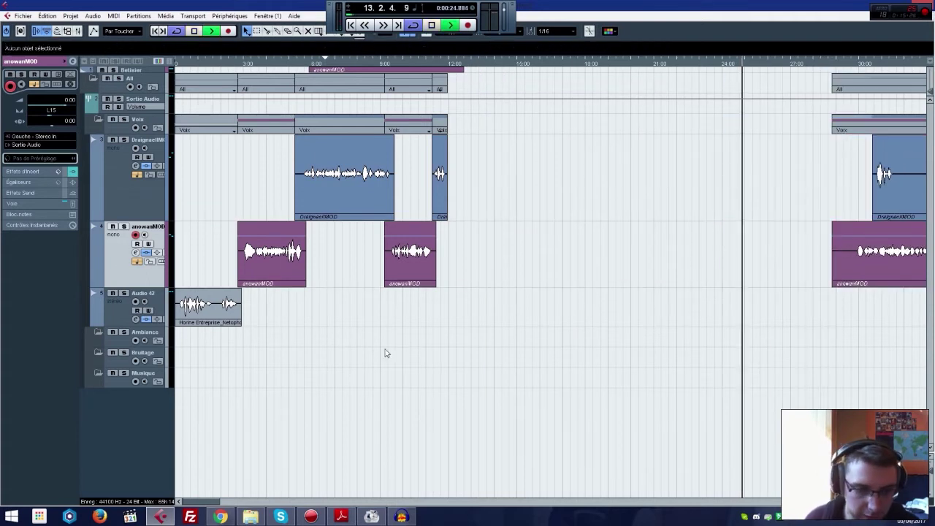
Step: Import FrancoisTJPMOD.wav from the MOD folder onto a new track, starting at 0:00:18:06
left_click(251, 517)
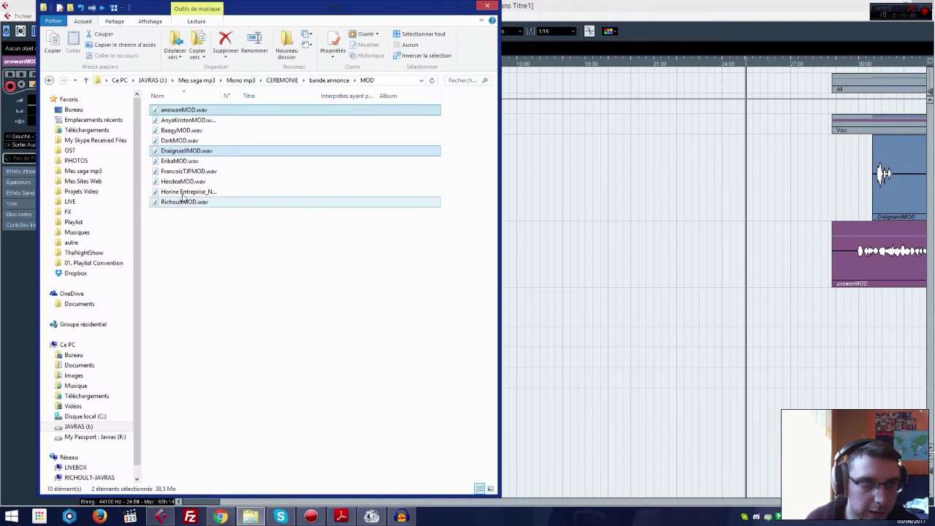
left_click(192, 171)
left_click_drag(176, 173, 593, 418)
Step: Place the FrancoisTJPMOD track between the DraignaellMOD and anowanMOD tracks, colour it green and make it taller
left_click(99, 403)
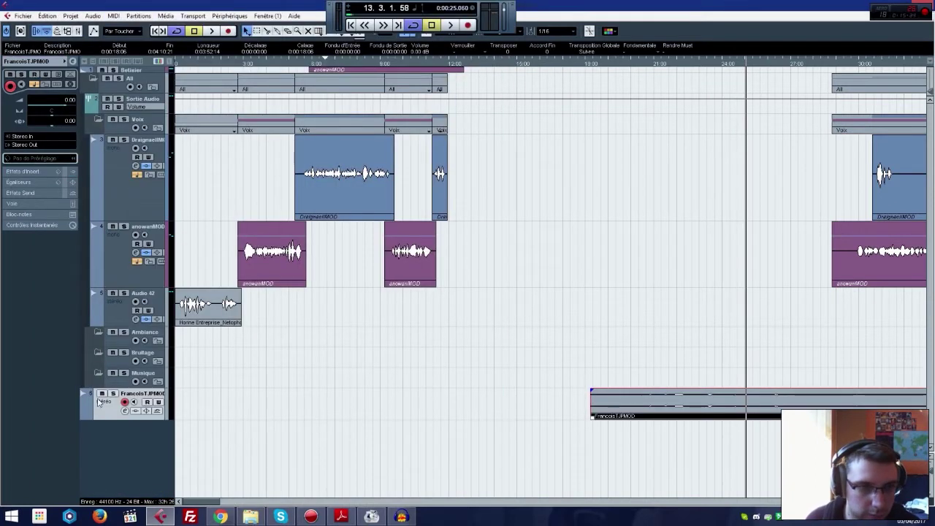
left_click_drag(113, 250, 113, 247)
left_click(168, 241)
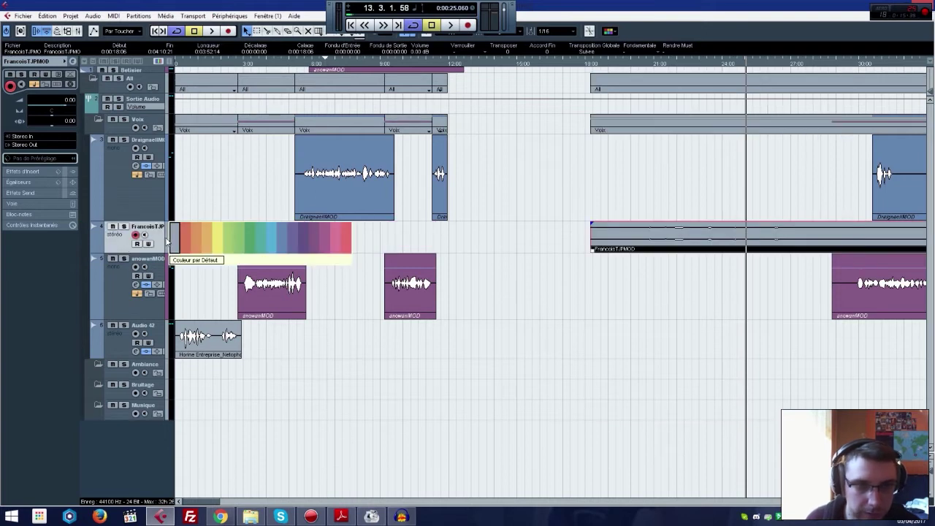
left_click(242, 245)
left_click_drag(160, 252, 160, 380)
Step: Move the FrancoisTJPMOD clip to 0:00:16:05 and play it from about 17.4 s
left_click_drag(634, 285, 586, 279)
left_click(572, 56)
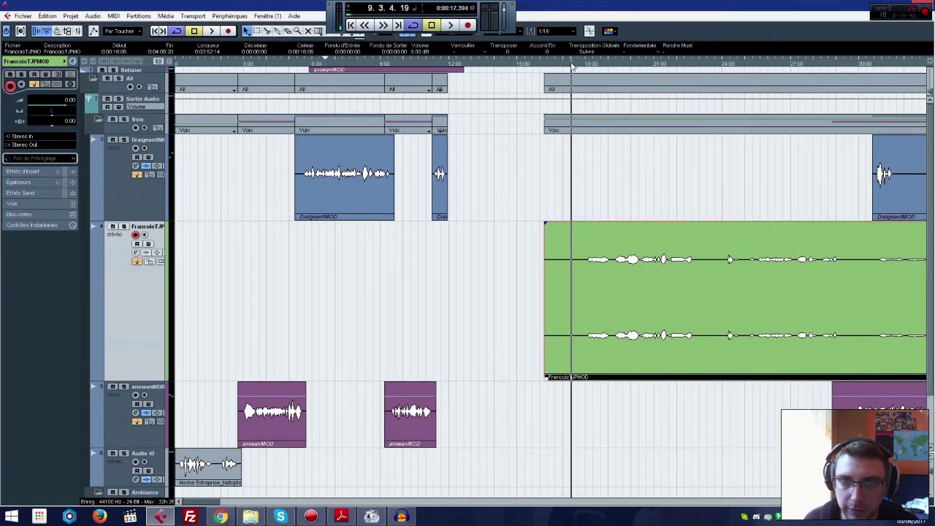
key("space")
Step: Load the insert-effect preset Reglage Horine NoLimiter on the FrancoisTJPMOD track
left_click(37, 146)
left_click(55, 204)
left_click(57, 171)
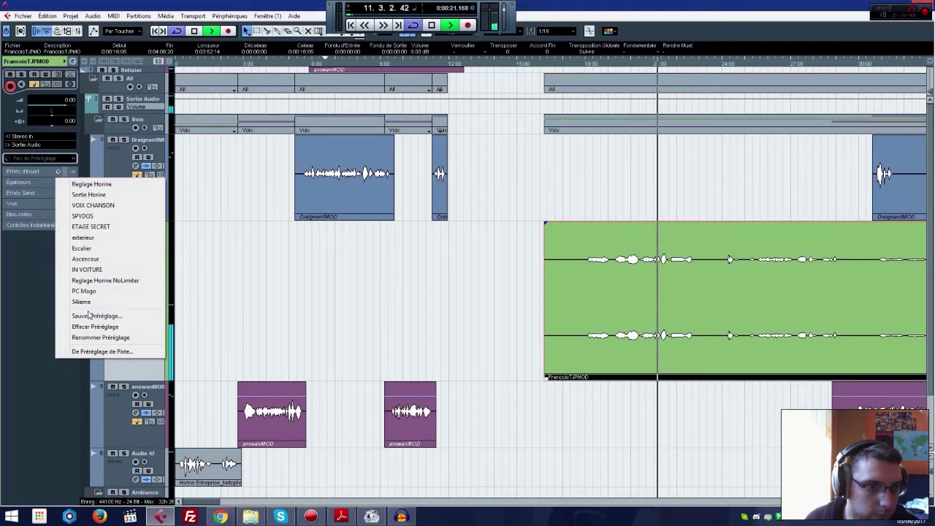
left_click(95, 280)
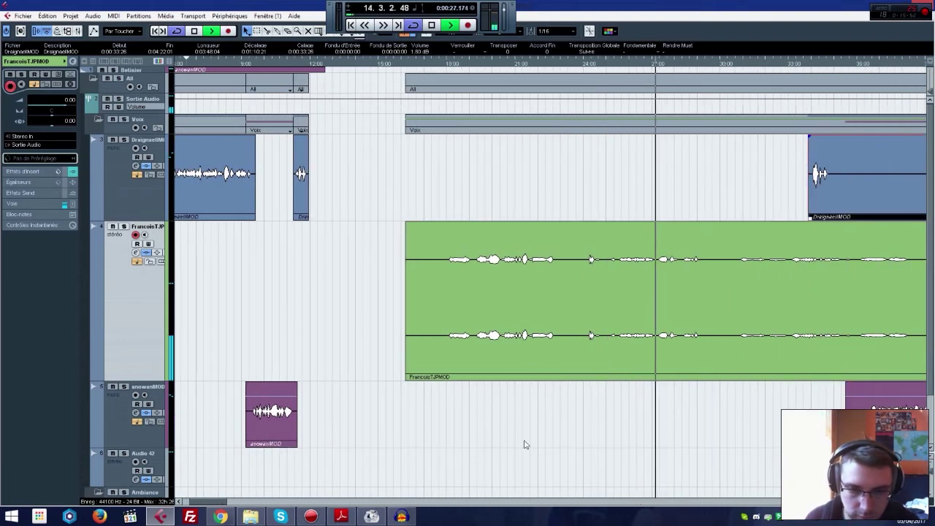
Step: Check the dialogue script and move the FrancoisTJPMOD clip earlier, to 0:00:06:01
left_click(331, 517)
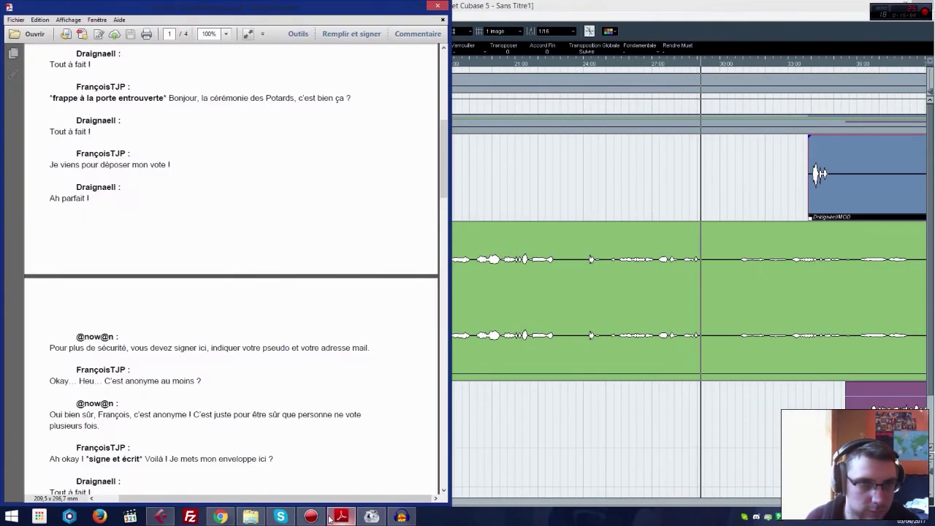
left_click(331, 517)
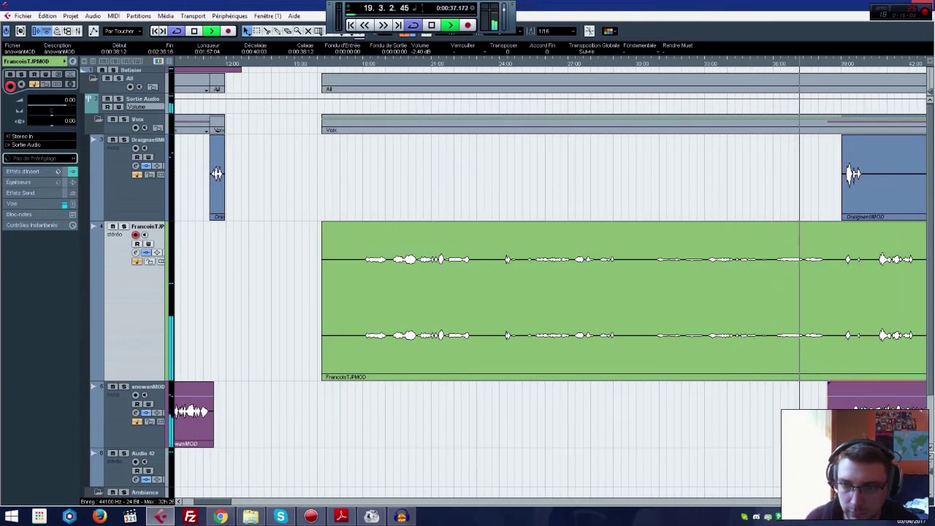
left_click_drag(848, 347, 629, 349)
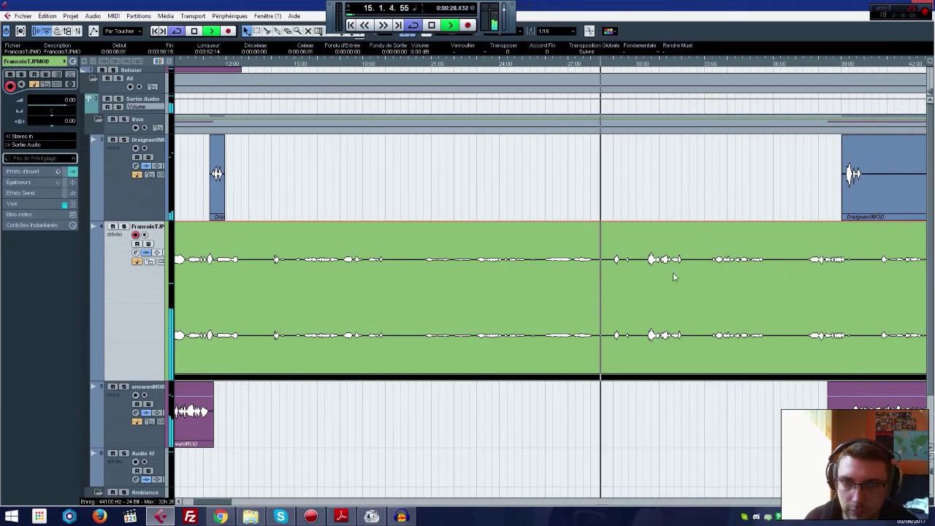
Step: Listen to the FrancoisTJPMOD passage around 29 s and compare it with the dialogue in the PDF script
left_click(406, 516)
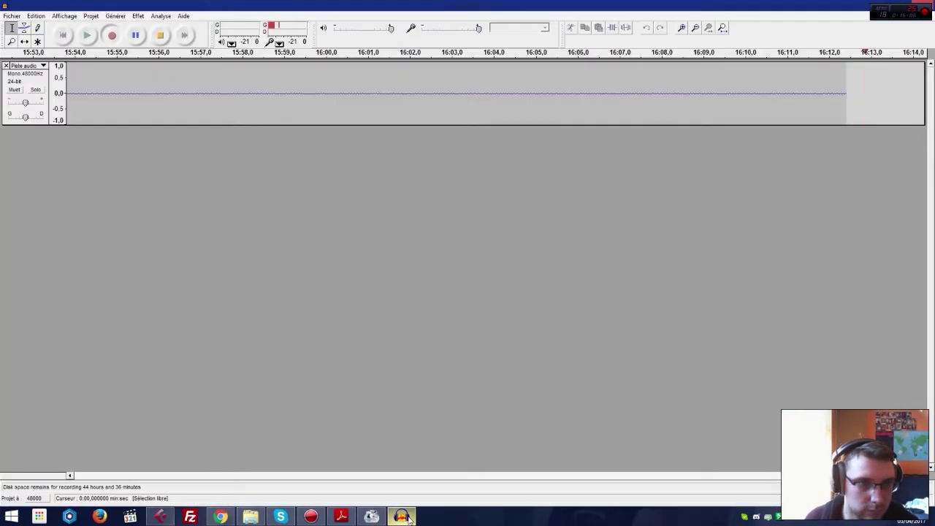
left_click(406, 517)
left_click(345, 517)
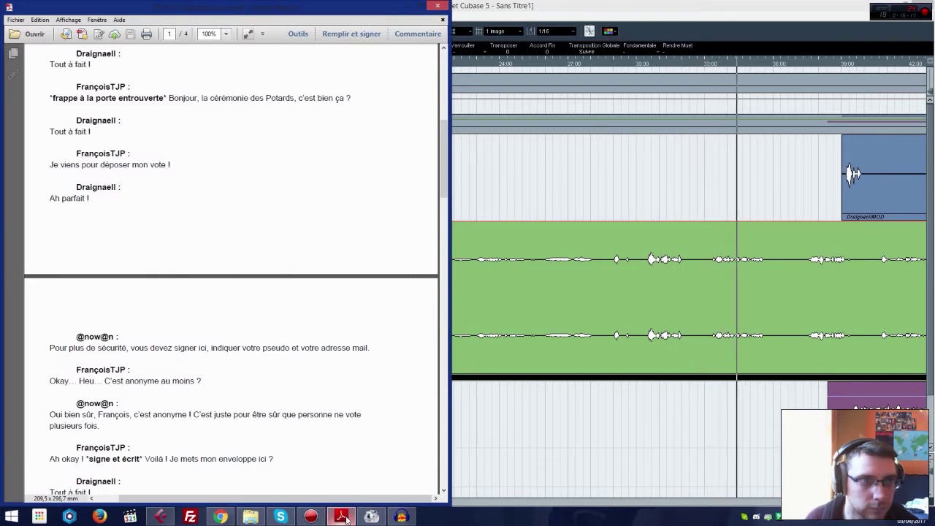
left_click(345, 517)
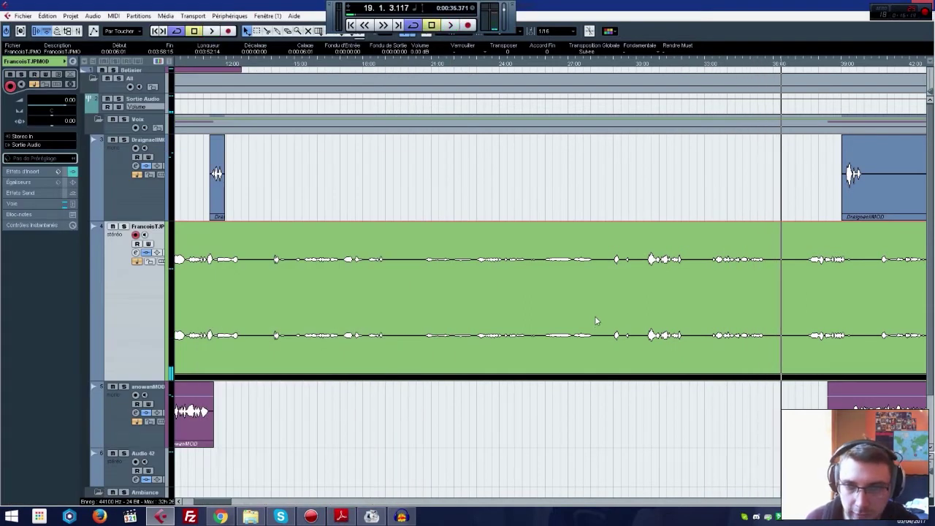
left_click(616, 64)
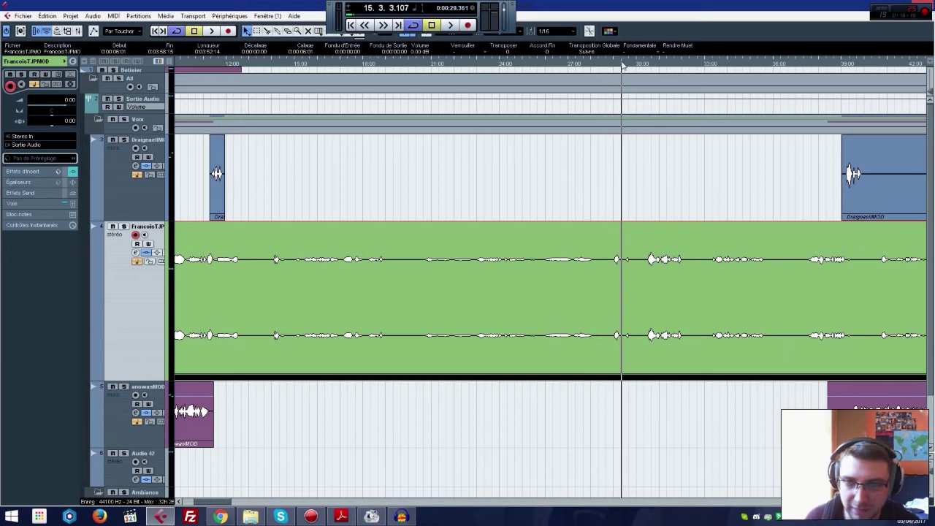
left_click(341, 517)
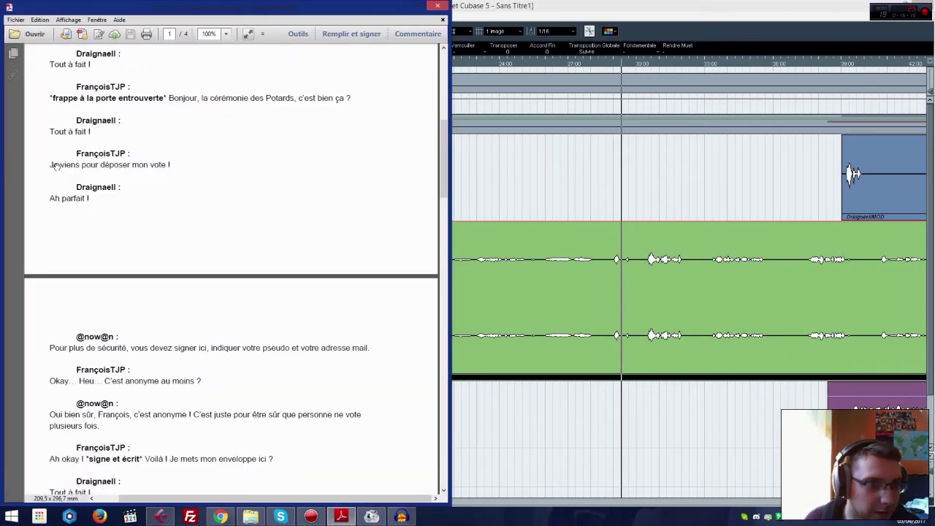
left_click(640, 413)
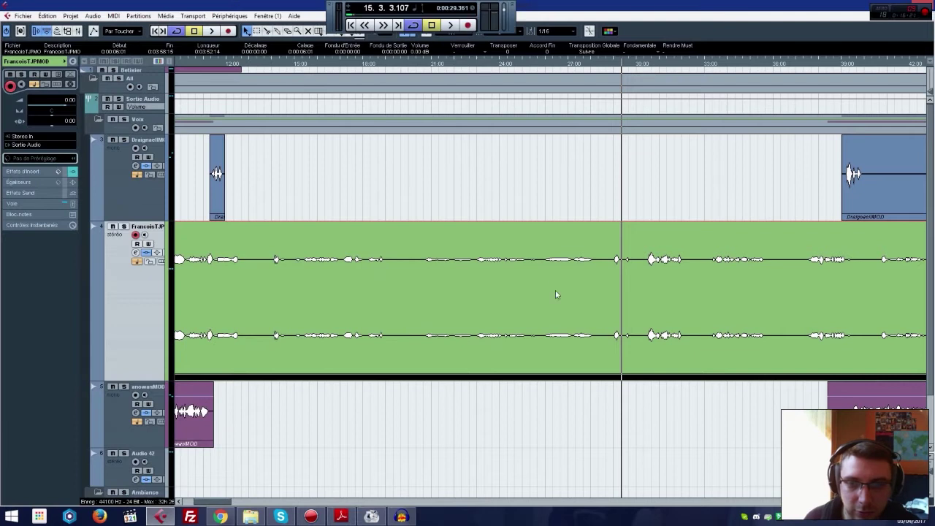
Step: Split the FrancoisTJPMOD clip at 0:00:20:15 and delete the part before the cut
left_click(431, 288)
left_click(421, 292)
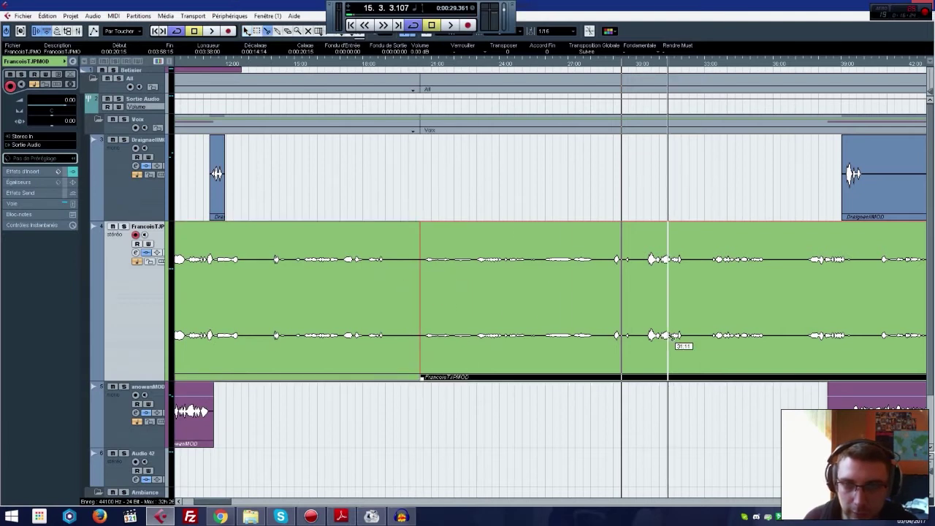
right_click(361, 303)
left_click(363, 305)
left_click(362, 304)
key("Delete")
Step: Split off the first 0:00:08:03 of the remaining FrancoisTJPMOD clip and move that piece to 0:00:12:07
right_click(551, 294)
left_click(576, 299)
left_click(606, 296)
right_click(606, 295)
left_click(607, 298)
left_click_drag(547, 291, 349, 295)
Step: Raise the volume of the FrancoisTJPMOD clips, bringing the first one to 3.39 dB, and play from about 11 s
left_click_drag(206, 260, 648, 292)
left_click_drag(314, 223, 306, 160)
left_click(269, 173)
left_click_drag(215, 64, 202, 64)
key("space")
left_click_drag(293, 300, 300, 302)
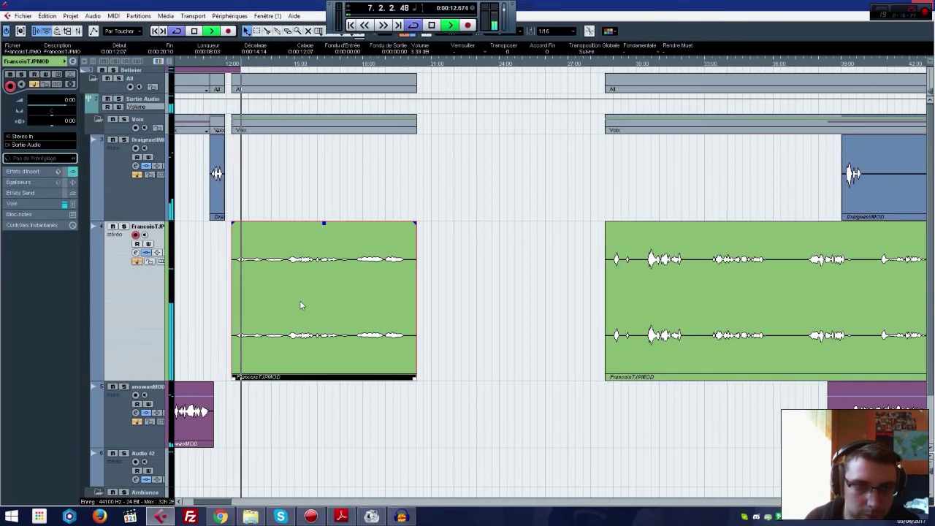
Step: Set the first FrancoisTJPMOD clip's volume to 3.74 dB, pan the track to L30 and replay the transition from about 11 s
left_click_drag(323, 223, 324, 222)
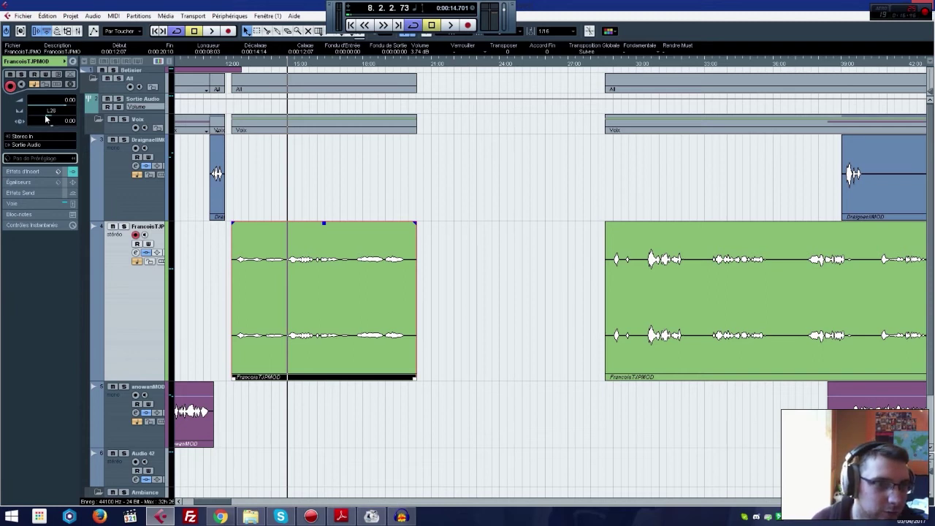
left_click(316, 186)
left_click(216, 66)
key("space")
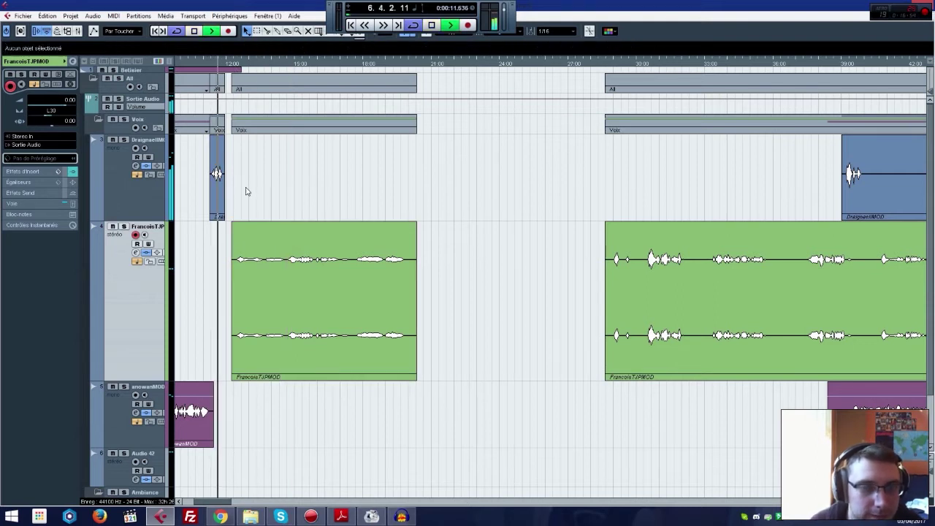
Step: Select both FrancoisTJPMOD clips and raise their volume further together
left_click(325, 275)
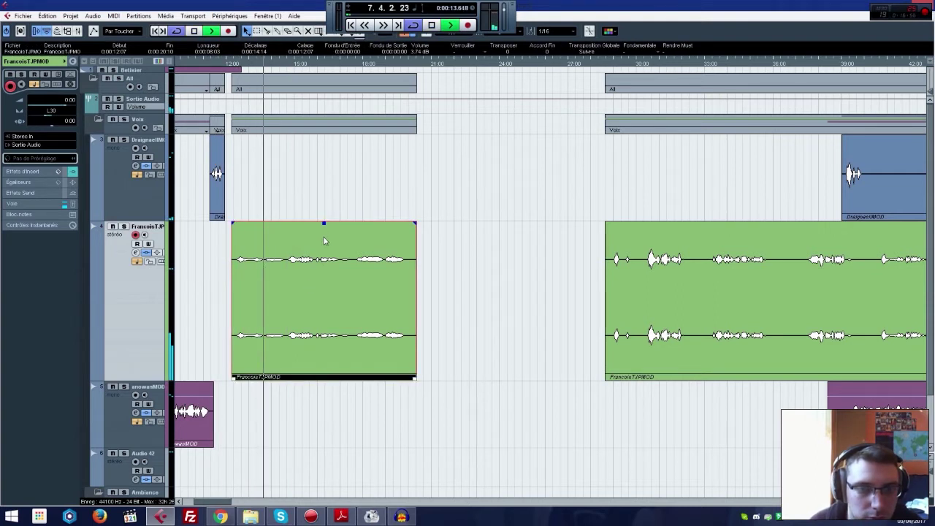
left_click_drag(211, 256, 665, 296)
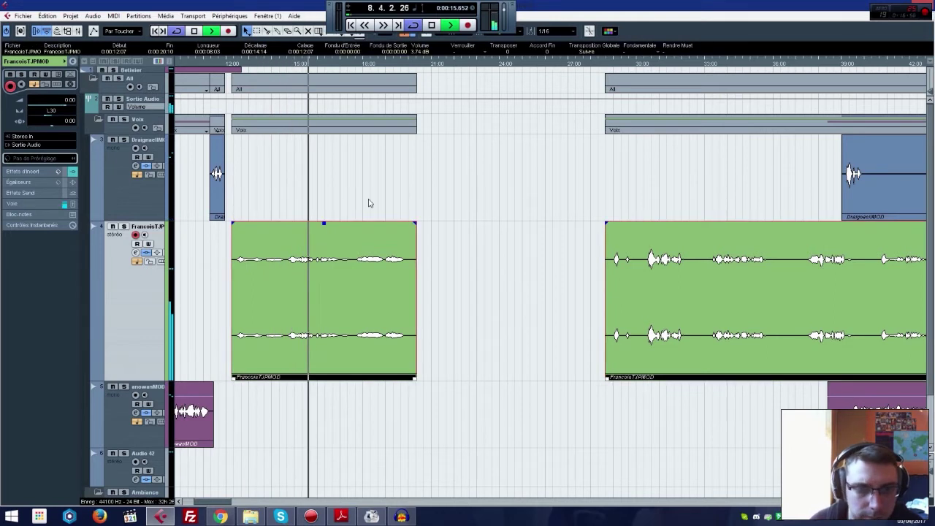
left_click_drag(324, 223, 323, 155)
left_click(522, 265)
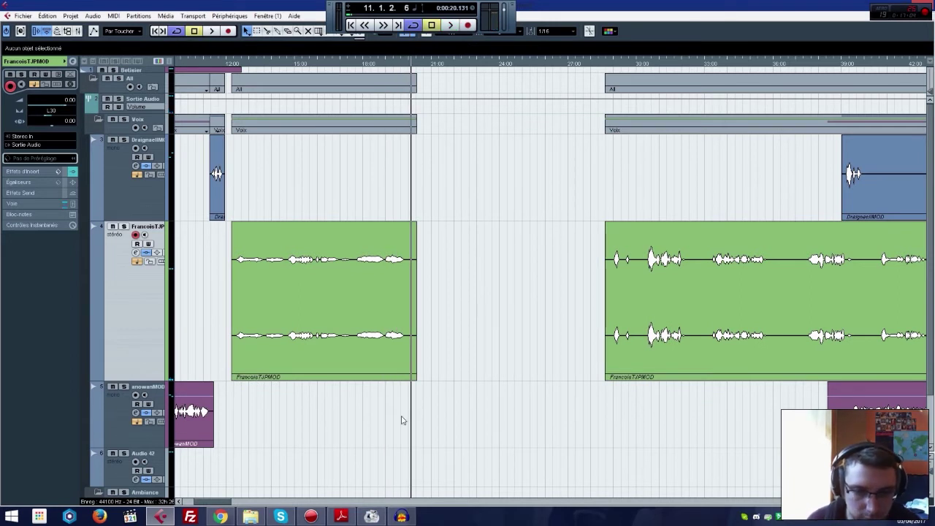
Step: In File Explorer, open the Mes saga mp3 folder on drive J: and search it for "door"
right_click(249, 519)
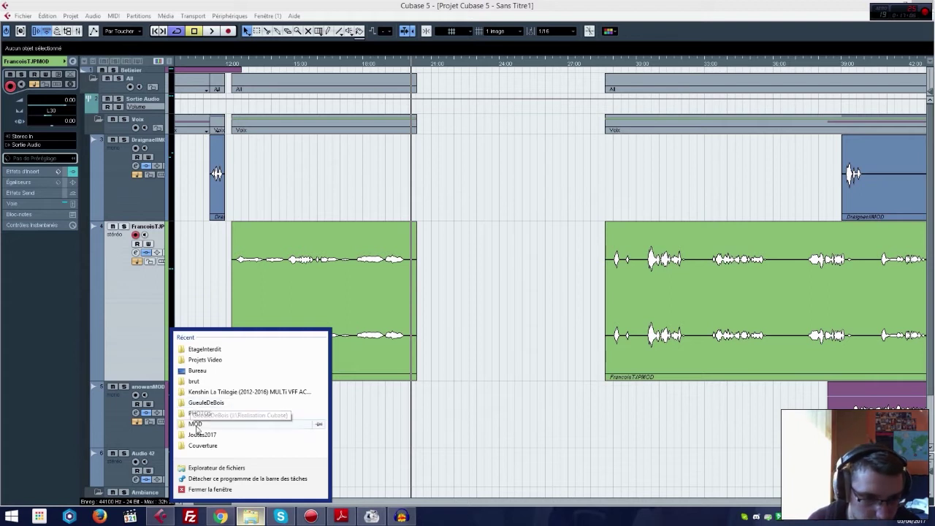
left_click(207, 401)
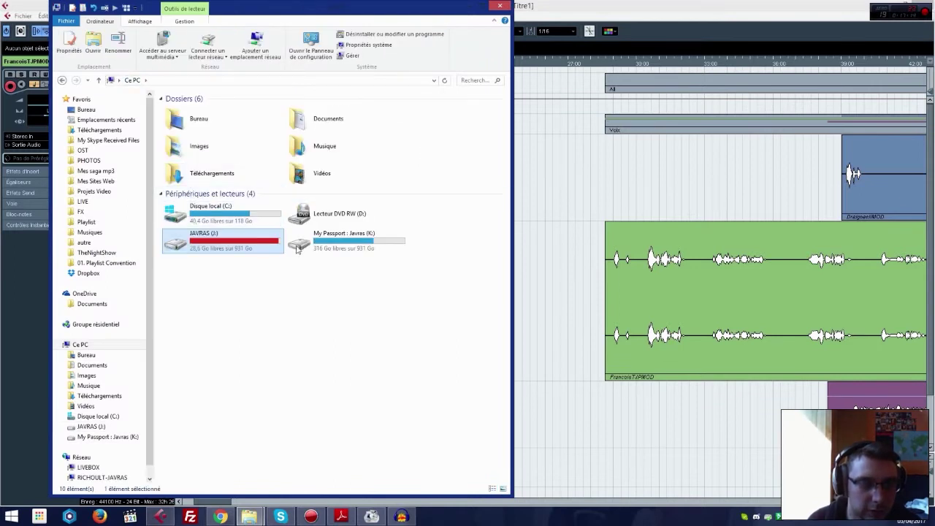
double_click(227, 240)
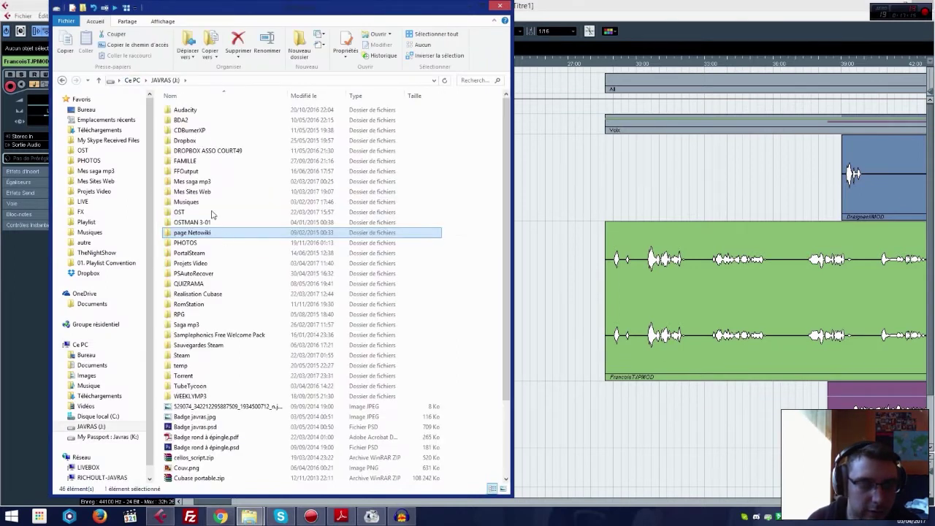
left_click(185, 193)
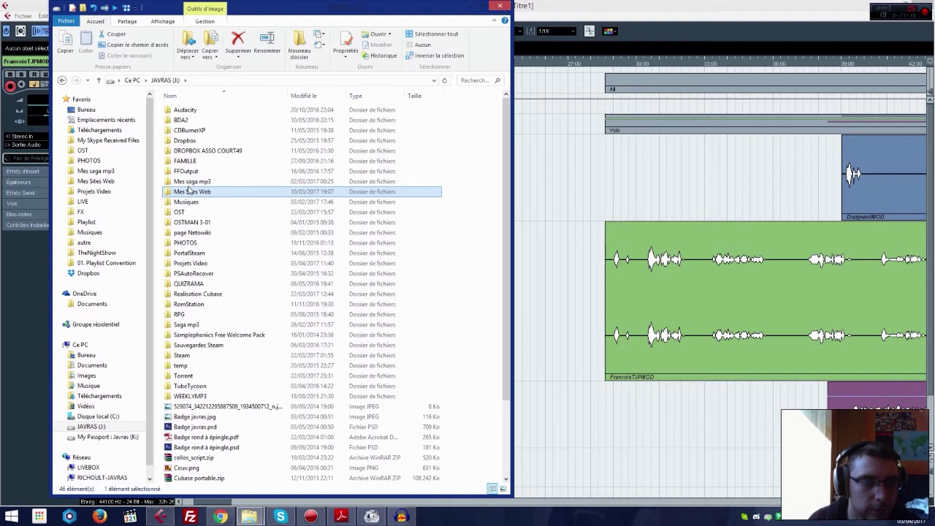
double_click(191, 181)
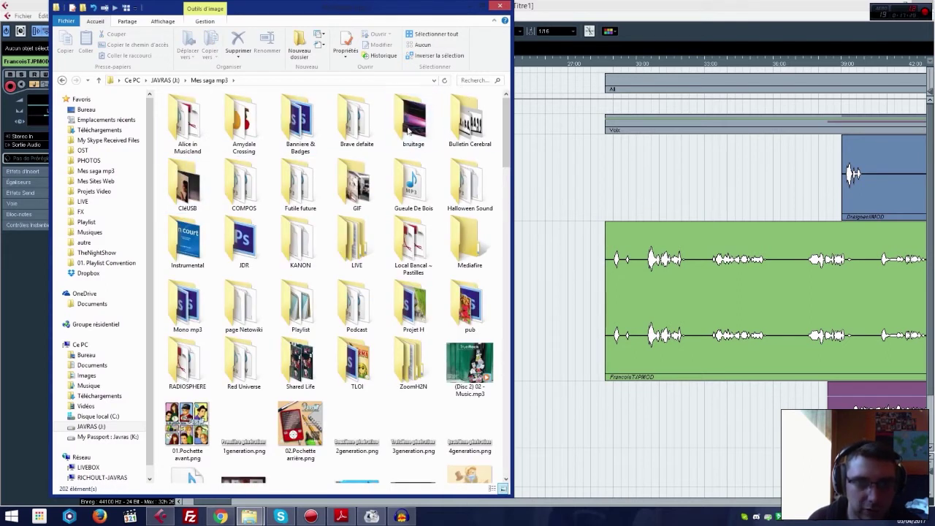
left_click(472, 81)
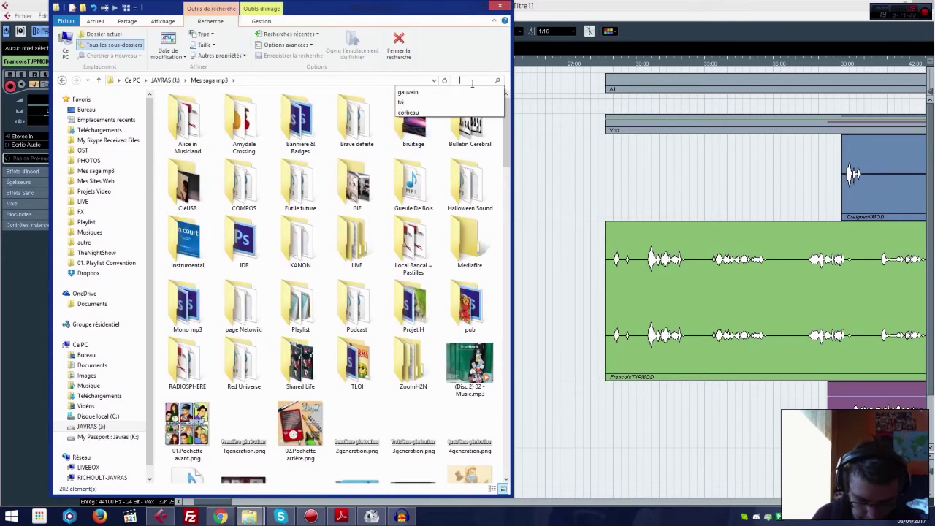
type("door")
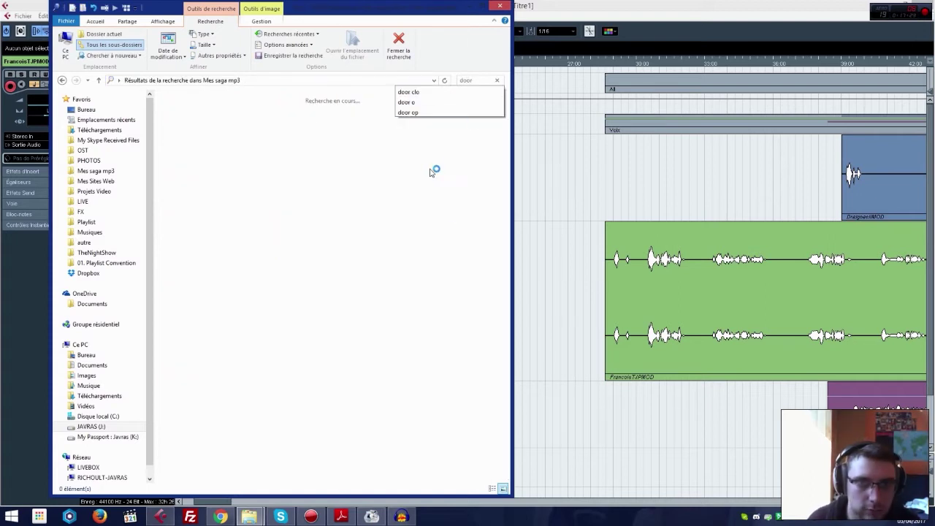
key("Return")
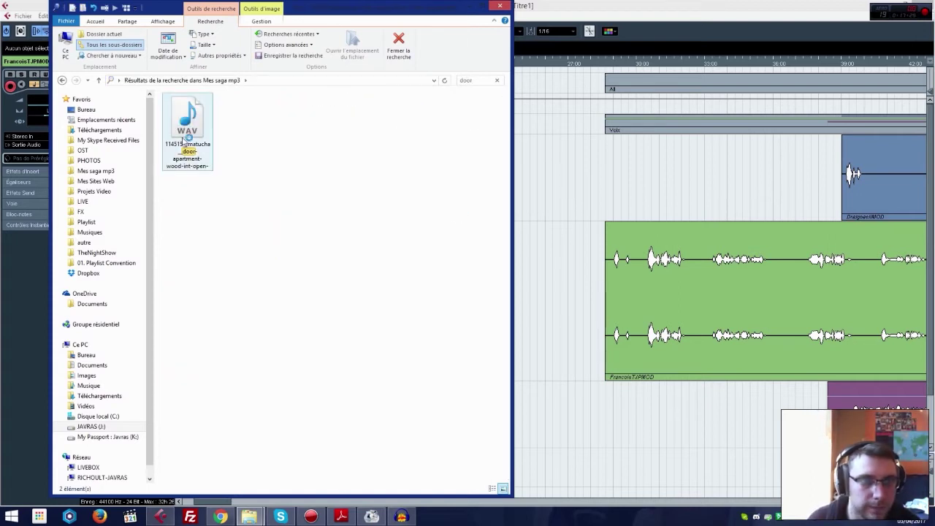
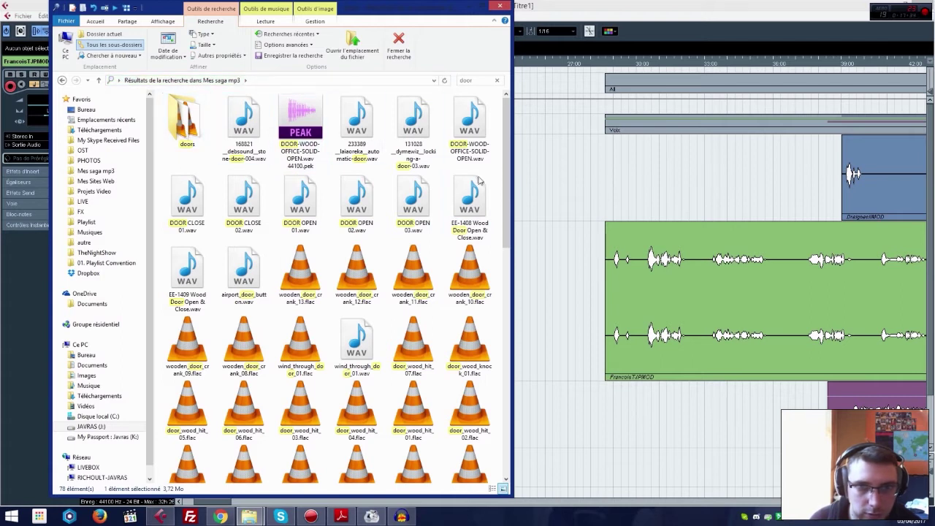
Step: Browse the door search results for a suitable door-opening sound
left_click(471, 219)
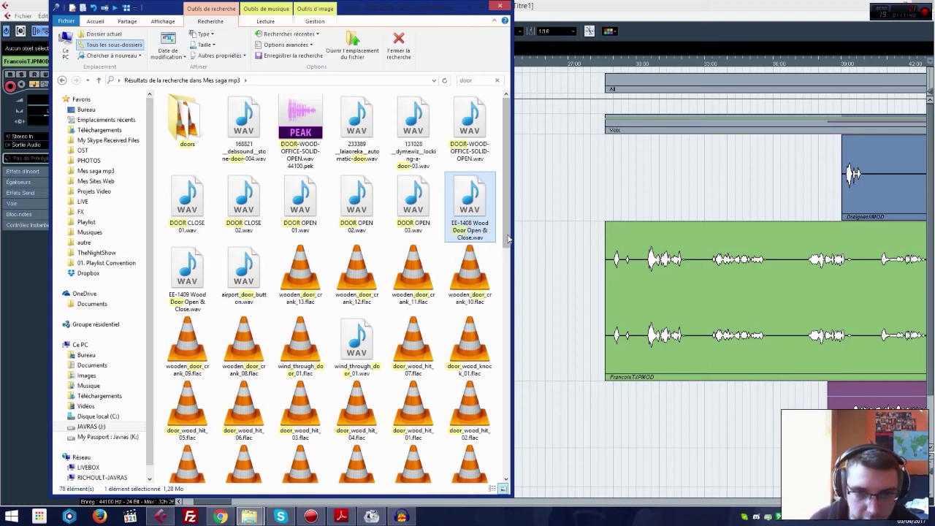
scroll(509, 272, "down", 1)
left_click_drag(509, 273, 476, 450)
left_click(300, 163)
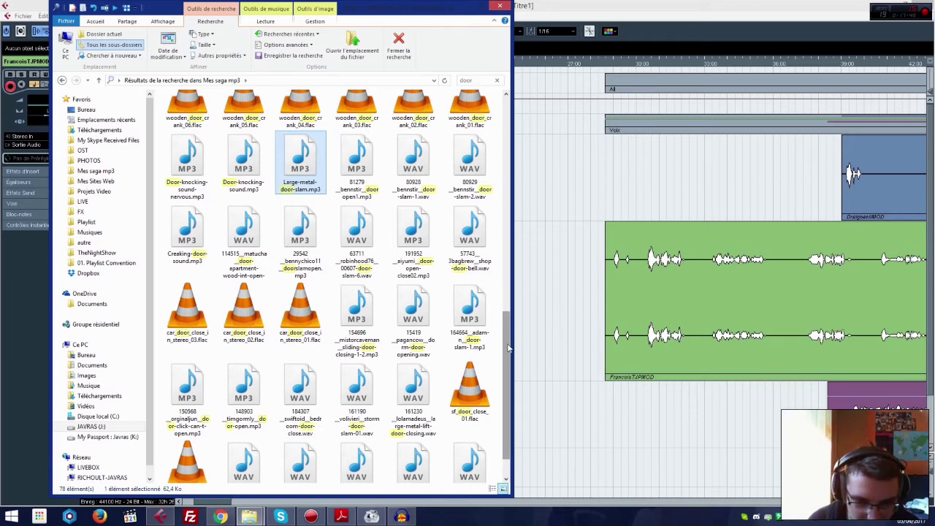
left_click_drag(509, 349, 506, 372)
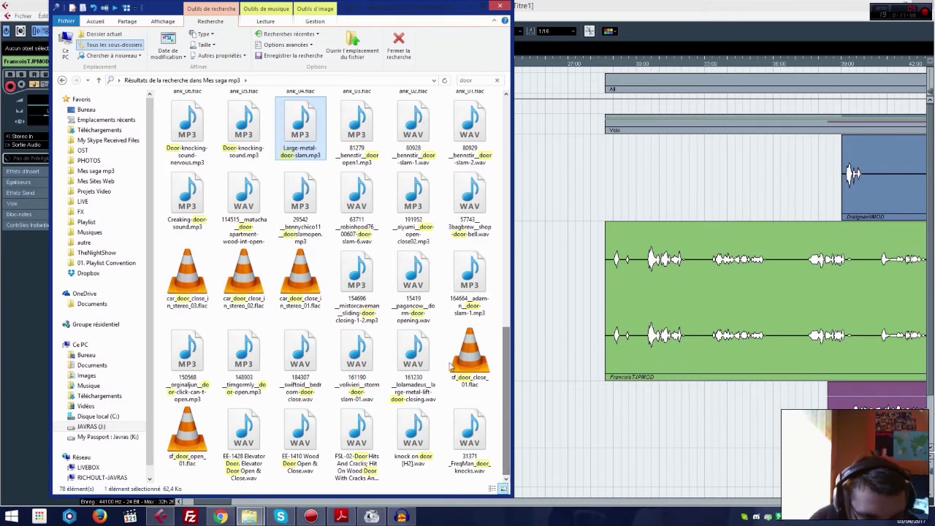
Step: Import EE-1410 Wood Door Open & Close.wav onto a new Cubase track and move it to 0:00:11:09
left_click(289, 441)
left_click_drag(294, 437, 223, 487)
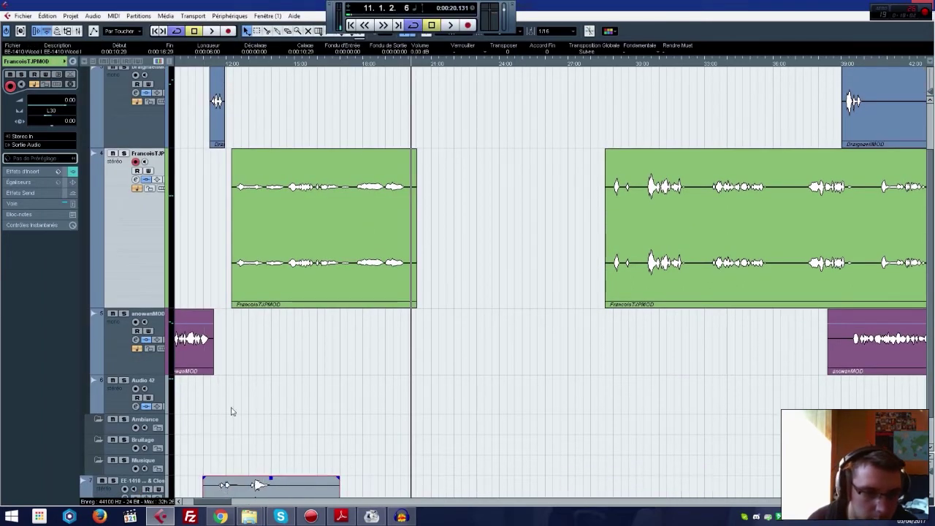
left_click(204, 66)
scroll(265, 344, "down", 1)
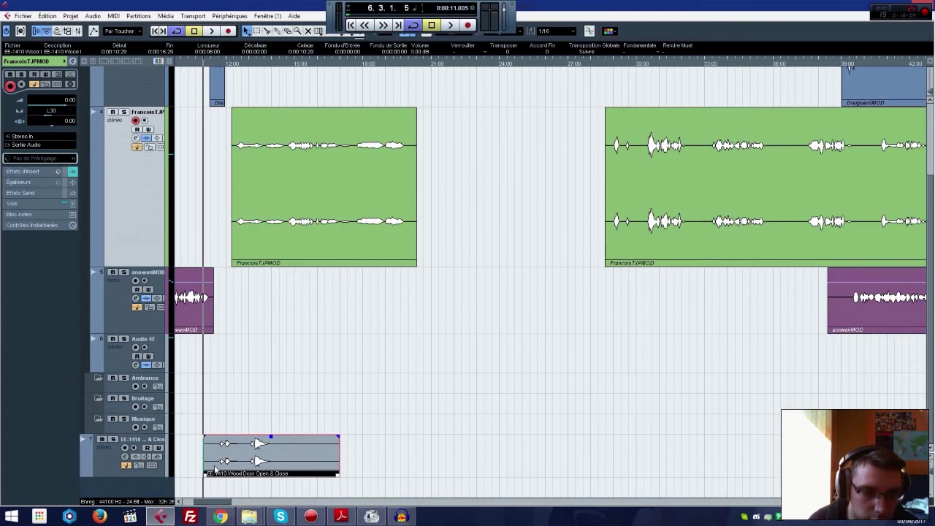
left_click_drag(226, 467, 233, 468)
Step: Play the wood door sound against the dialogue and remove its track
key("space")
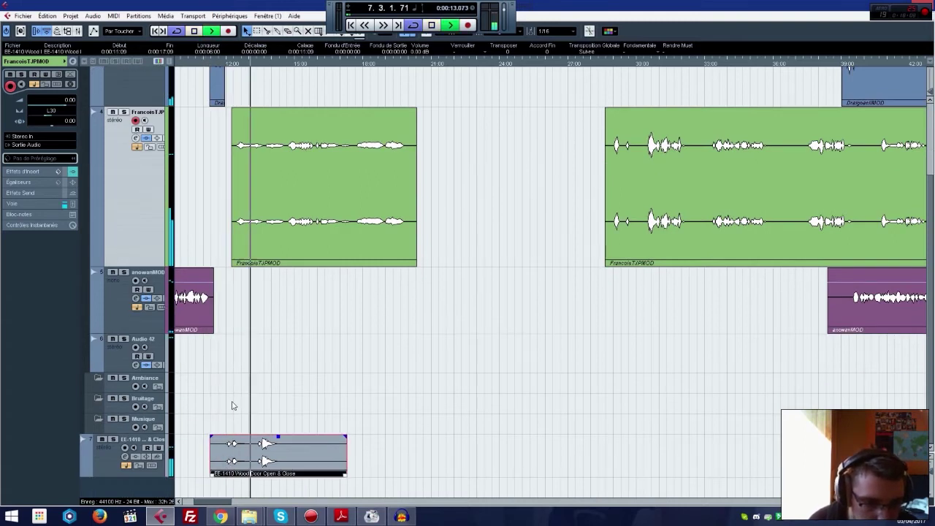
key("space")
left_click(202, 444)
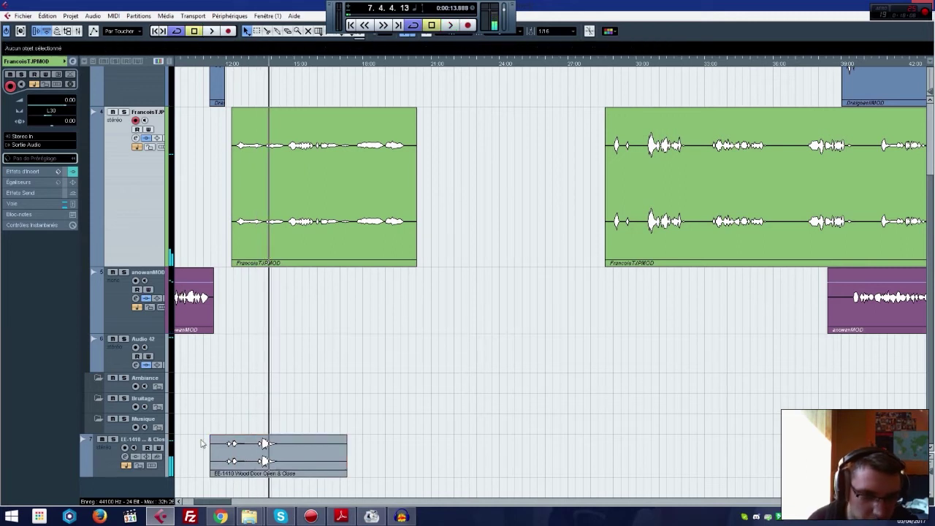
left_click(113, 466)
Step: Import 148903__timgormly__door-open.mp3 and 184307__swiftoid__bedroom-door-close.wav from the door search results onto a single new Cubase track
mouse_move(249, 517)
left_click(220, 480)
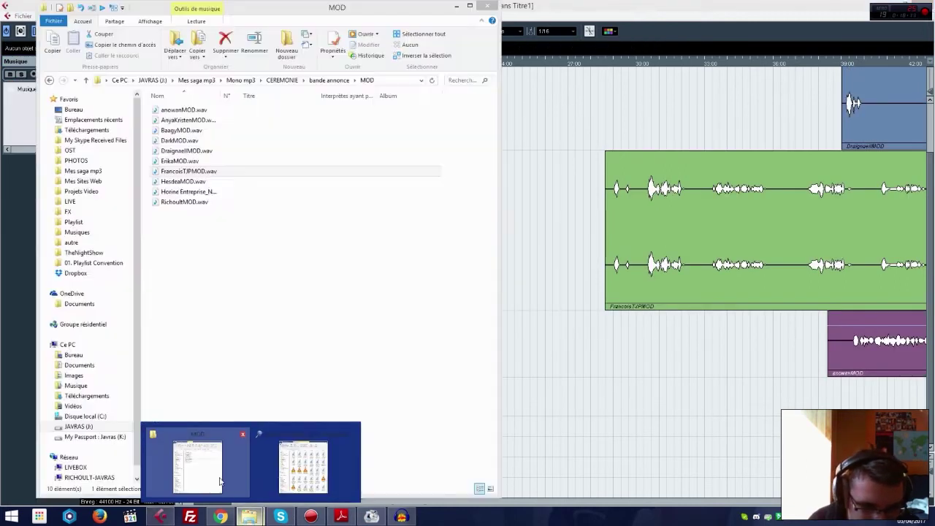
left_click(287, 459)
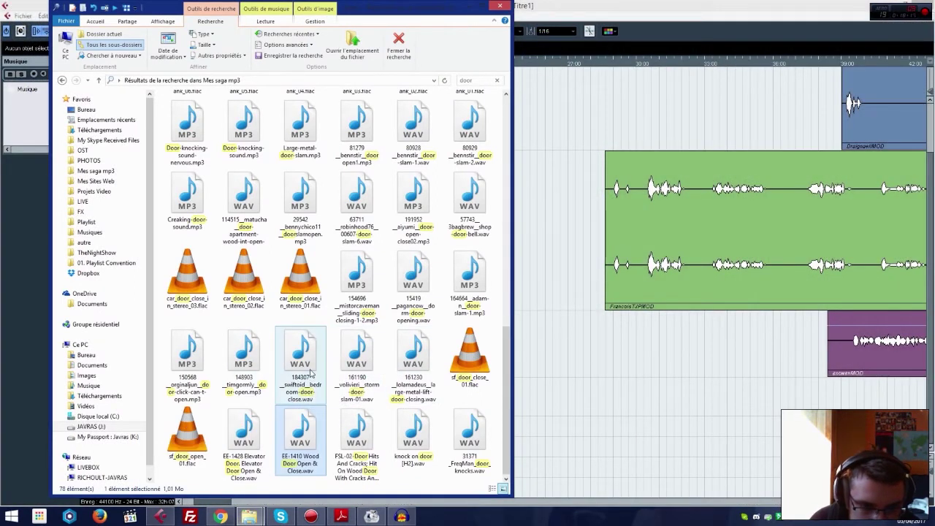
left_click(310, 375)
left_click(243, 363, "ctrl")
left_click_drag(243, 363, 541, 288)
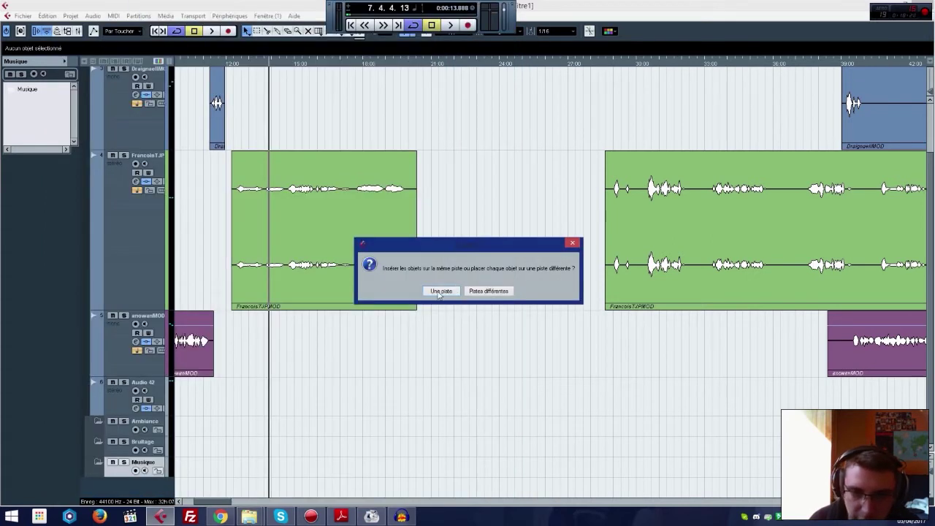
left_click(441, 291)
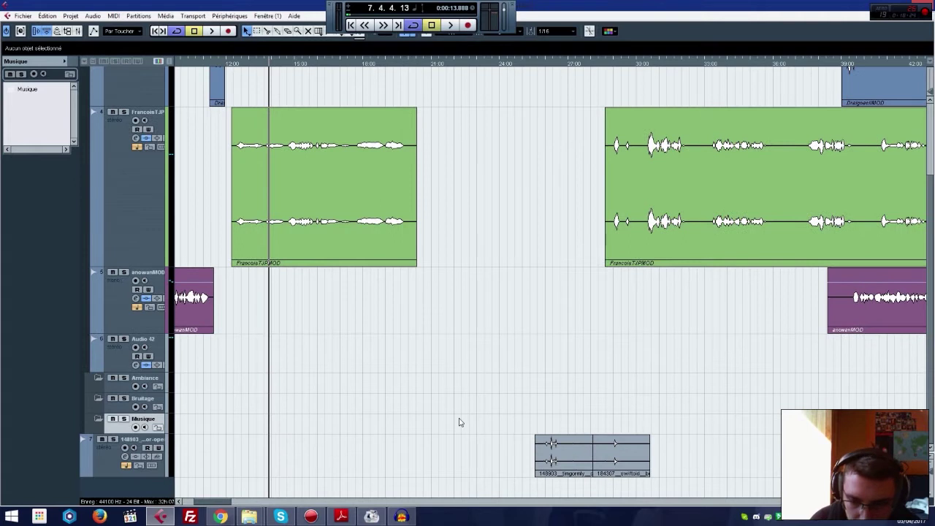
Step: Separate the imported door-open and door-close clips and play them to audition both sounds
left_click_drag(578, 442, 540, 442)
left_click_drag(621, 446, 469, 446)
left_click(407, 68)
key("space")
left_click_drag(497, 481, 484, 480)
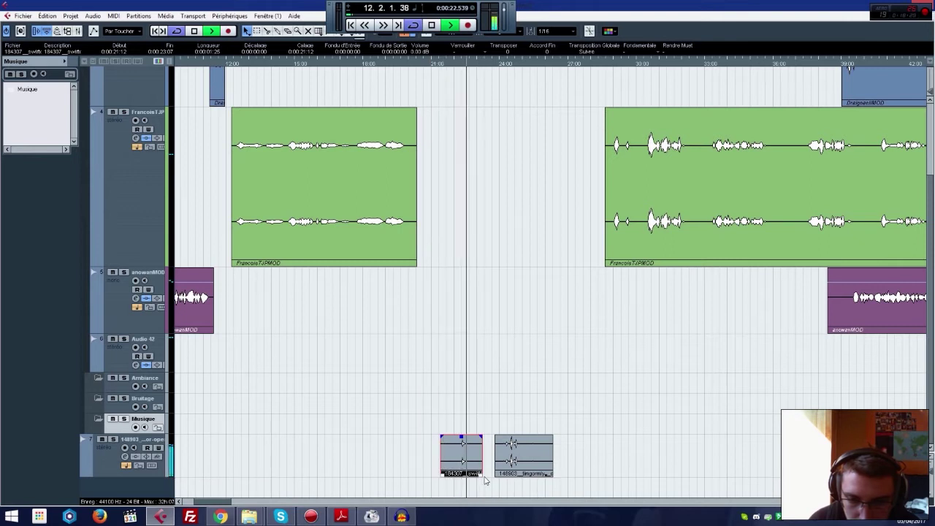
left_click_drag(483, 475, 583, 474)
key("space")
Step: Place the door-open clip at 0:00:11:04 and the door-close clip at 0:00:19:24, and pan their track to L32
left_click_drag(530, 448, 212, 449)
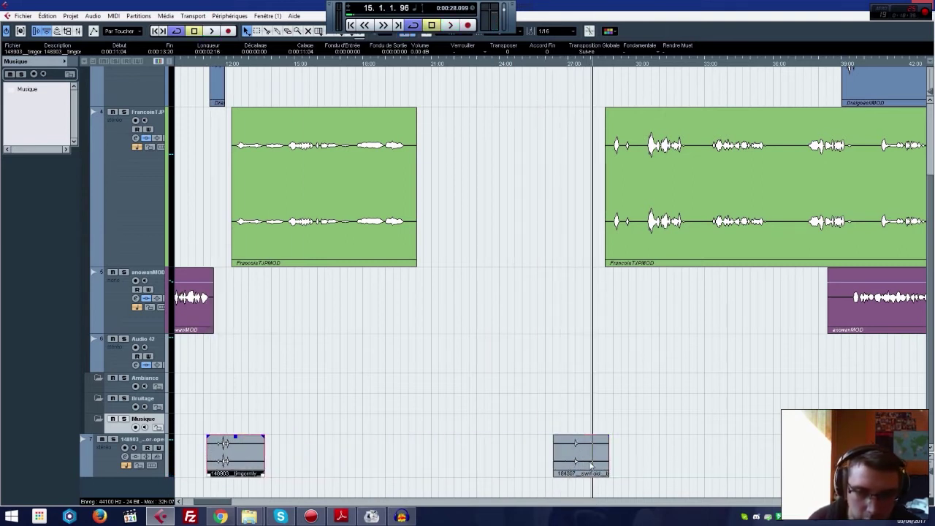
left_click_drag(592, 464, 444, 465)
left_click(103, 461)
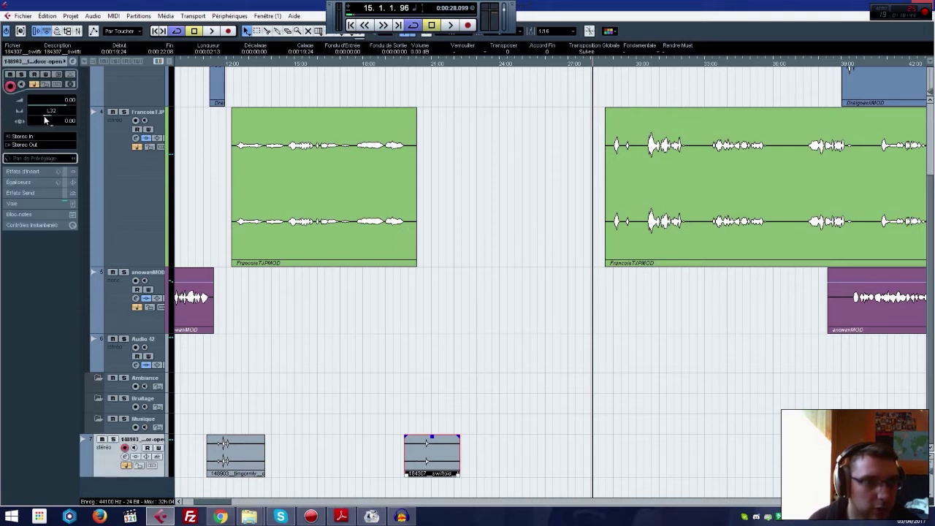
left_click(36, 146)
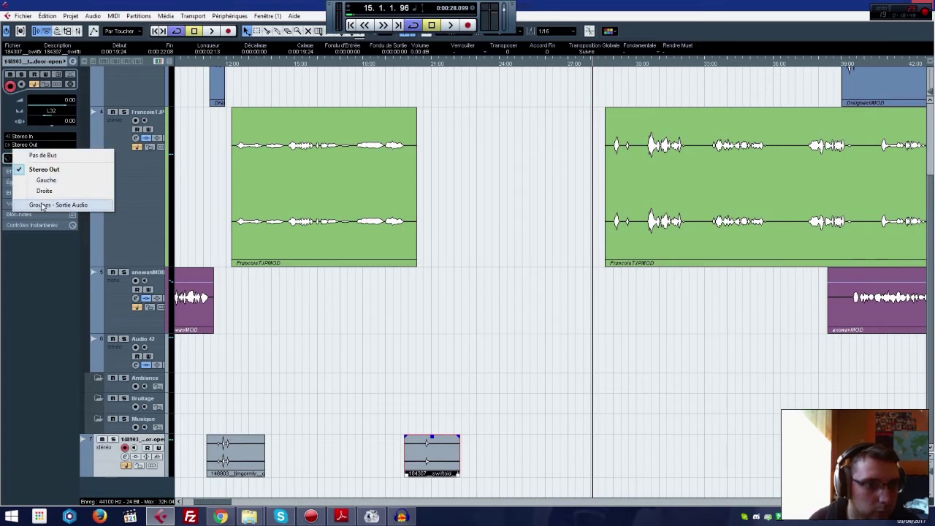
left_click(42, 207)
Step: Play the door opening against the dialogue and move the door-open clip to 0:00:11:13
left_click(206, 66)
key("space")
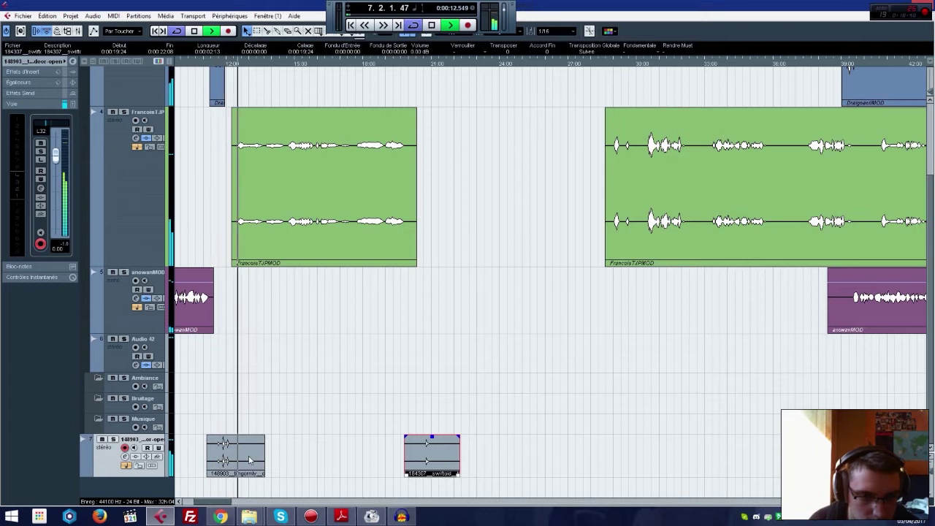
left_click_drag(261, 438, 259, 457)
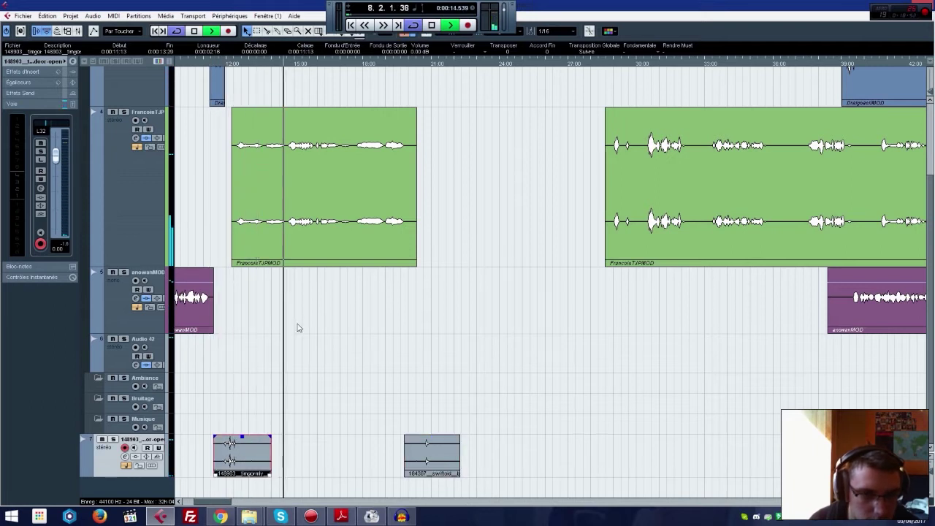
Step: Shift both door clips and the first FrancoisTJPMOD clip slightly later together, and put the door track inside the Bruitage folder
left_click_drag(483, 214, 258, 454)
left_click(190, 394)
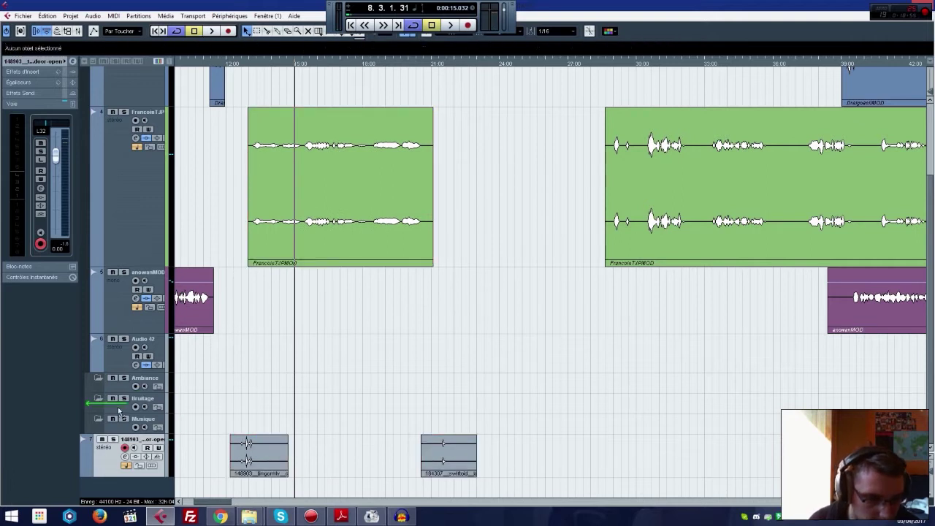
left_click_drag(119, 412, 119, 410)
Step: In File Explorer, search the Mes saga mp3 folder for "kno" and look through the knocking sounds
mouse_move(252, 519)
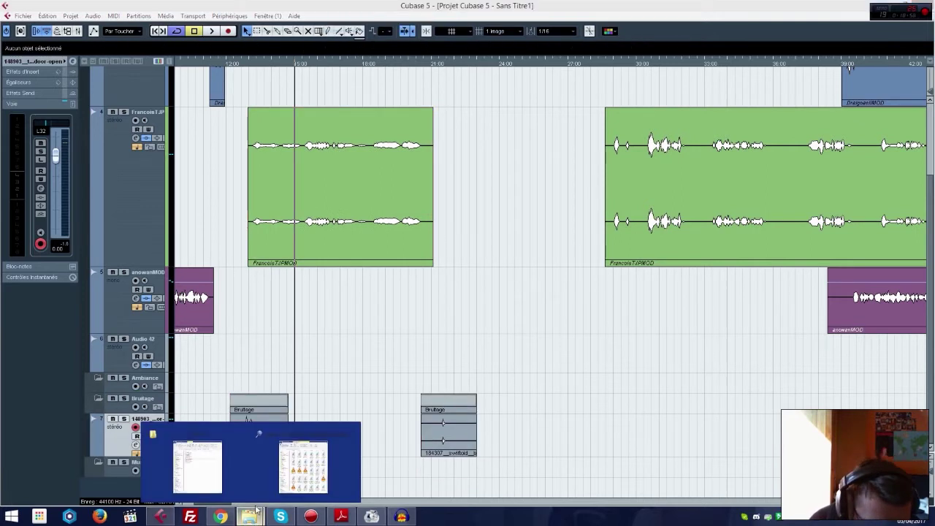
left_click(304, 462)
left_click(480, 79)
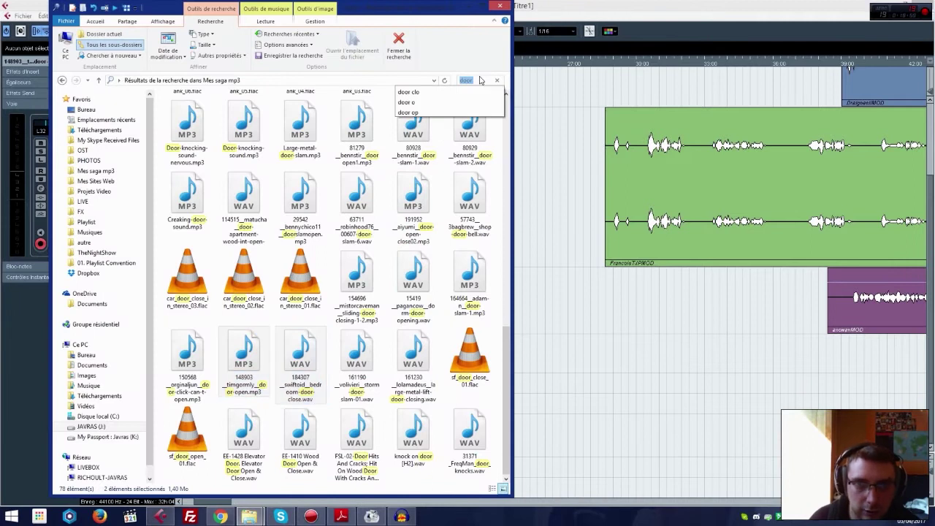
type("kon")
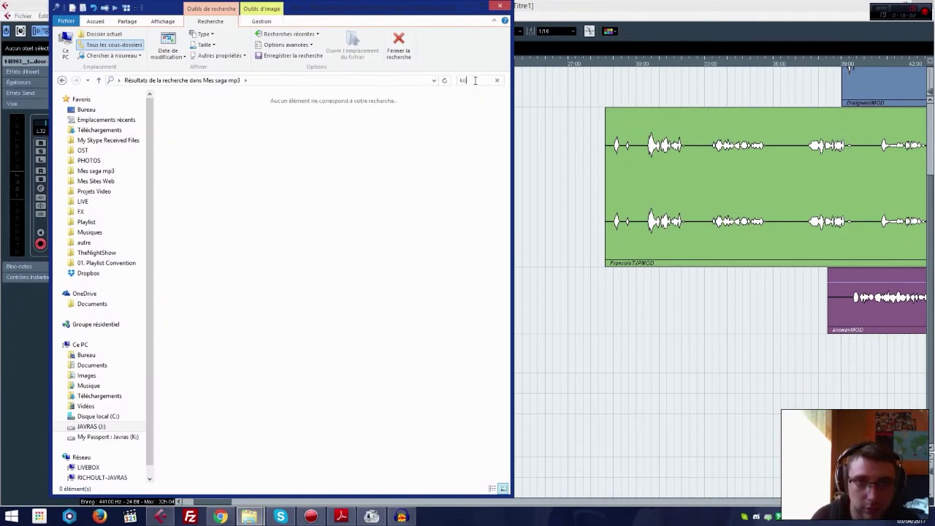
type("o")
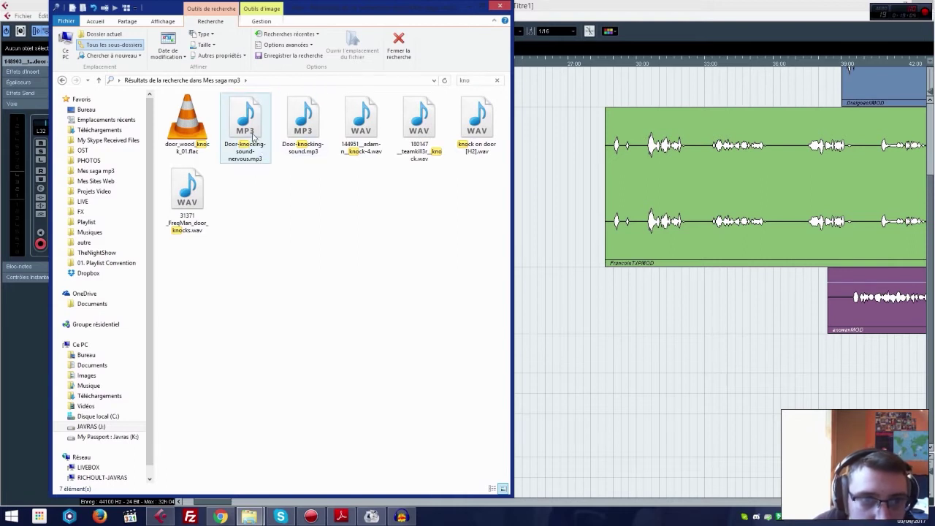
left_click(322, 246)
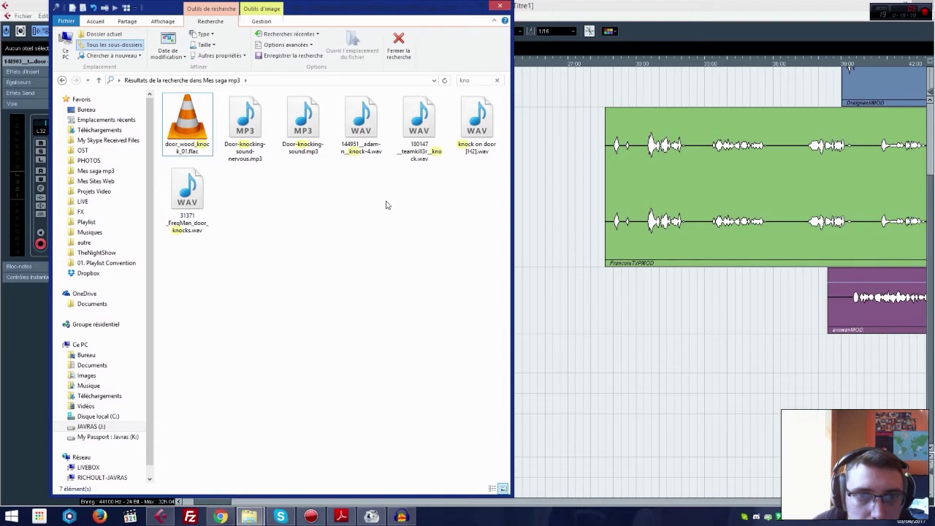
left_click(481, 153)
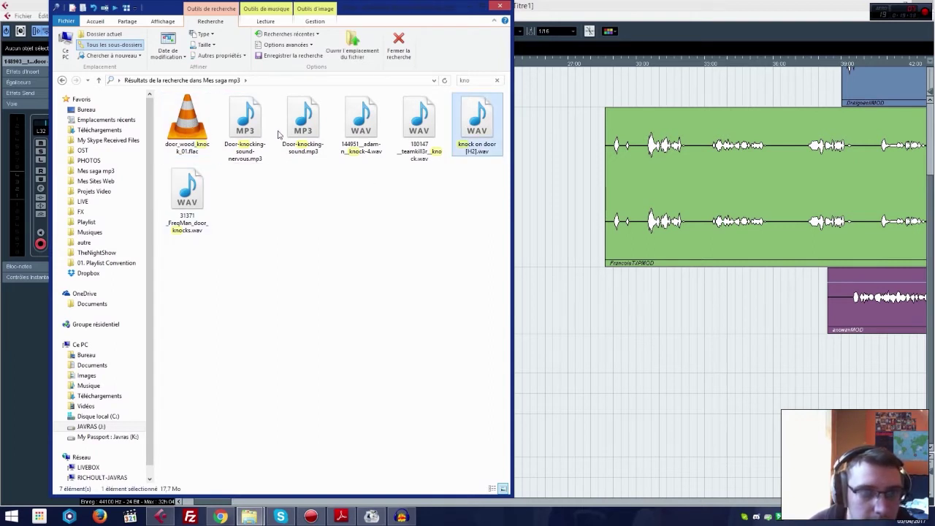
Step: Try Door-knocking-sound-nervous.mp3 on the door track at 0:00:26:25, play it and delete the clip
left_click_drag(250, 142, 568, 445)
left_click(554, 65)
key("space")
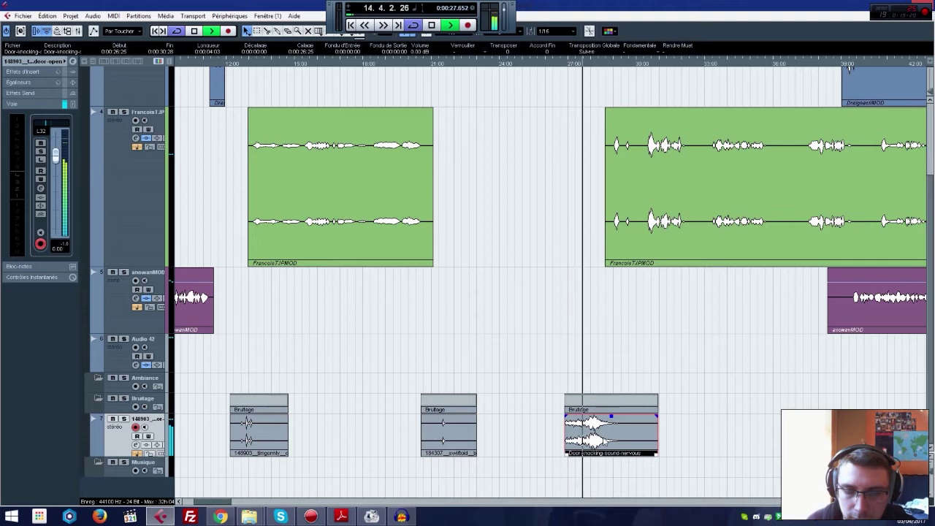
key("space")
left_click(545, 439)
left_click(585, 443)
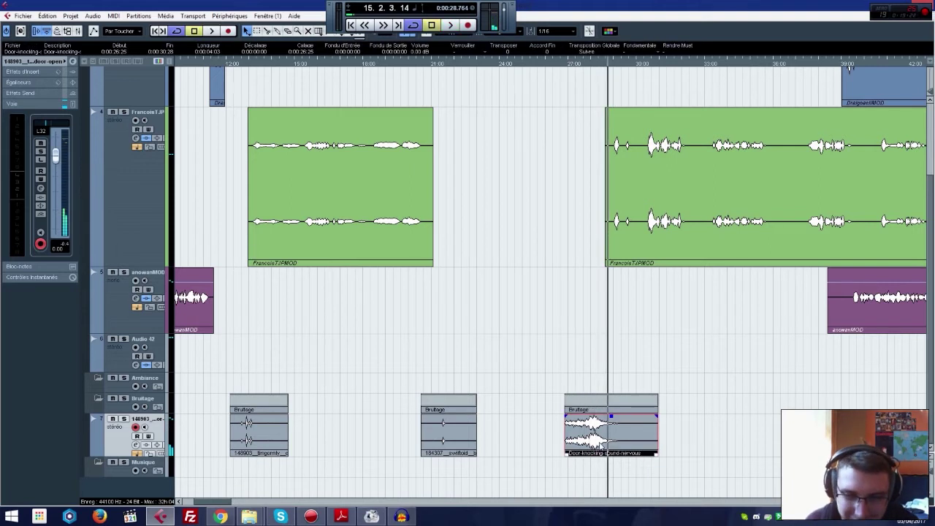
key("Delete")
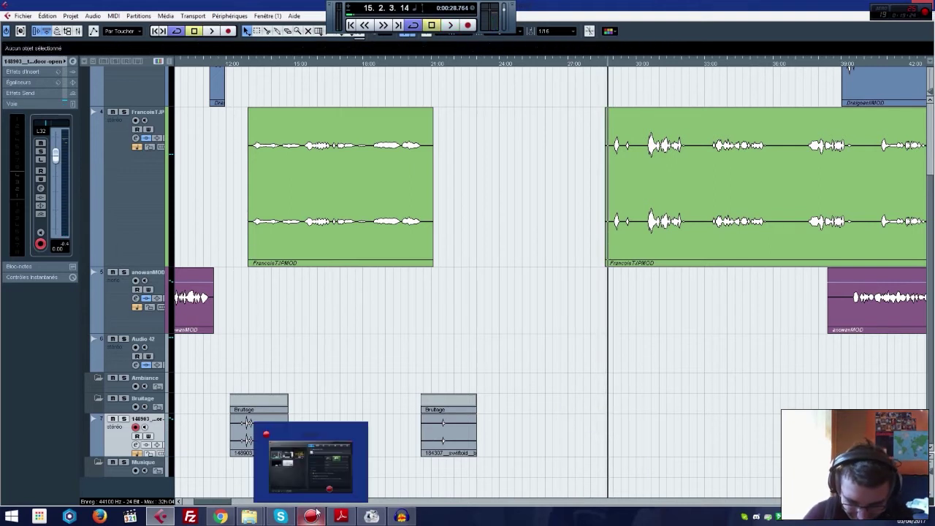
Step: Try Door-knocking-sound.mp3 on the door track at 0:00:25:25, play it and delete the clip
mouse_move(235, 518)
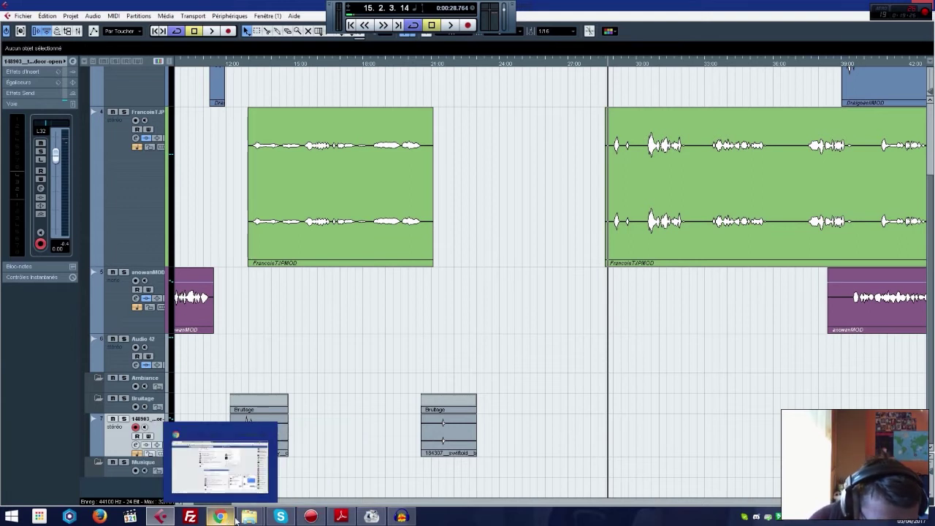
mouse_move(225, 481)
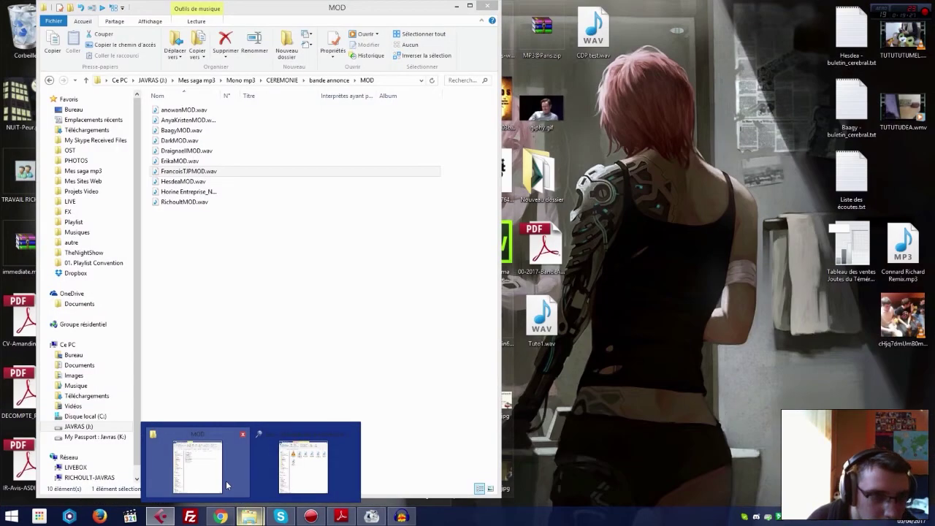
left_click(303, 467)
left_click_drag(314, 146, 544, 431)
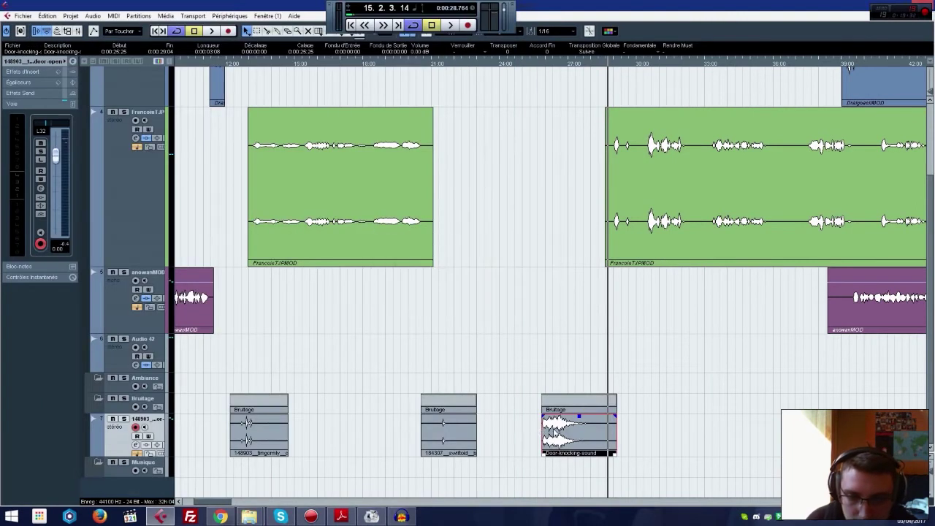
left_click(540, 65)
key("space")
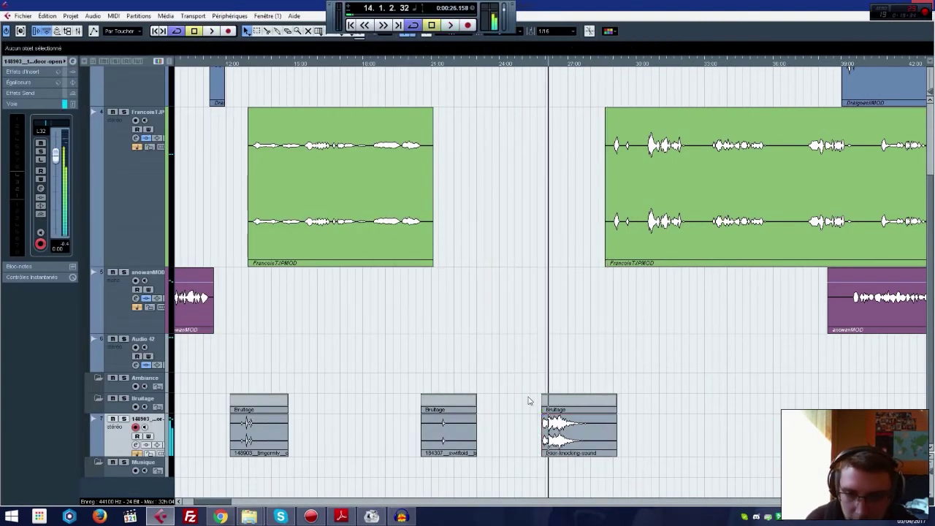
key("Delete")
Step: Import and play 180147__teamkill3r__knock.wav at 0:00:24:27 on the door track, and move the second FrancoisTJPMOD clip to 0:00:35:26
mouse_move(249, 517)
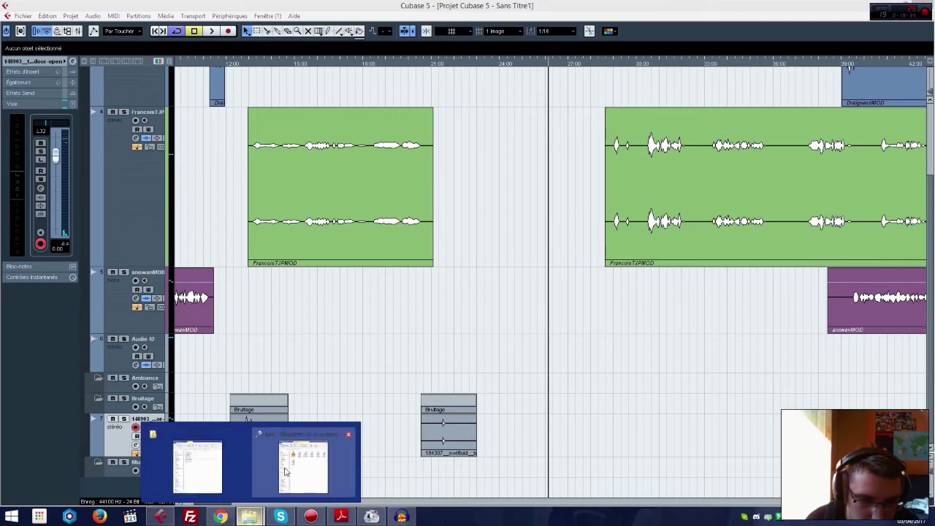
left_click(289, 471)
left_click(418, 138)
left_click_drag(418, 138, 541, 444)
key("space")
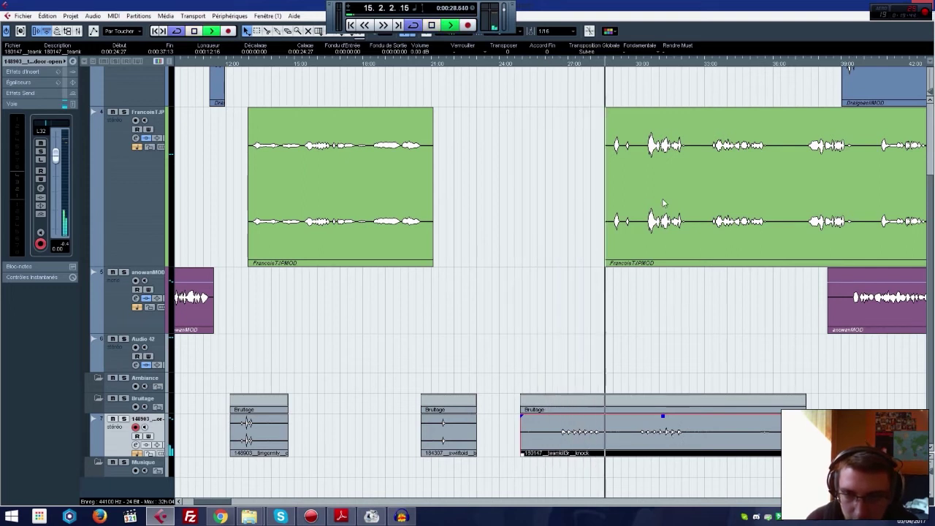
left_click_drag(662, 209, 789, 235)
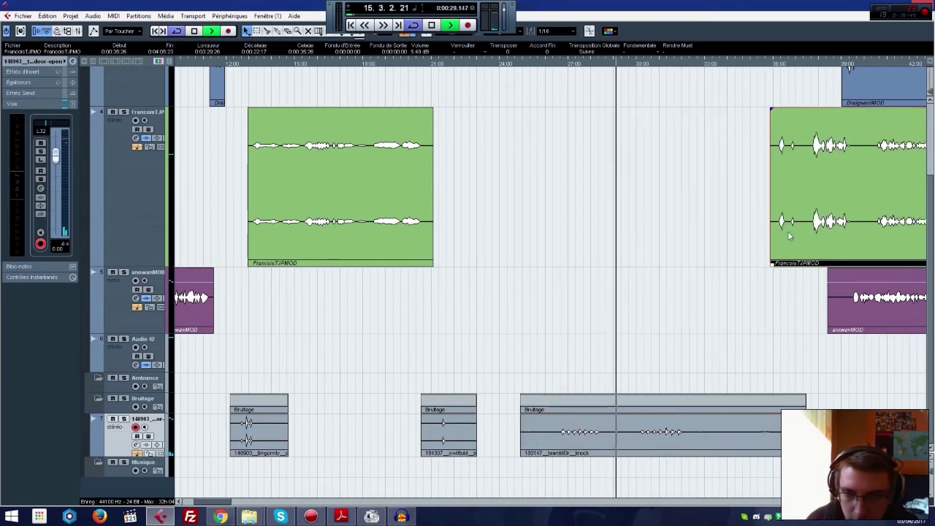
Step: Split the knock clip at 0:00:30:01 and 0:00:30:28 and delete the pieces before and after that short section
right_click(633, 441)
left_click(654, 439)
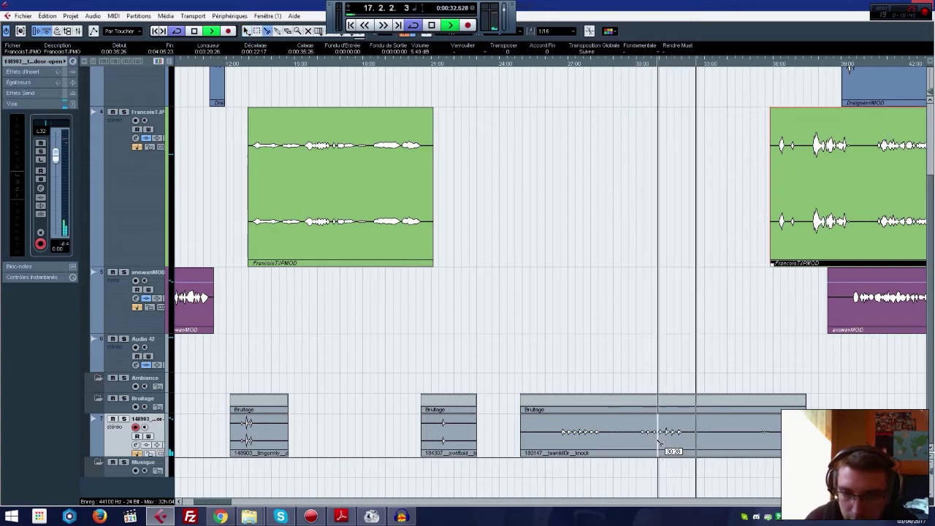
left_click(659, 442)
left_click(638, 441)
key("1")
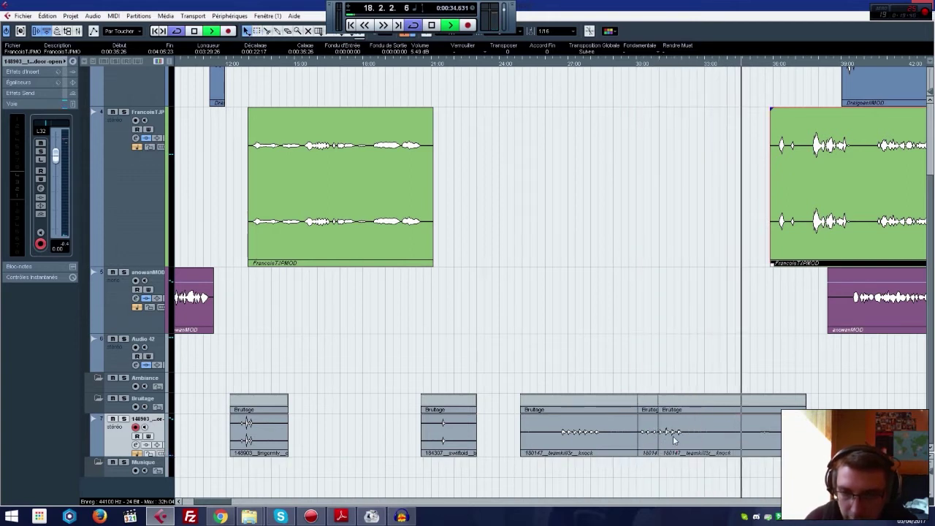
left_click(673, 440)
key("Delete")
left_click(611, 436)
key("Delete")
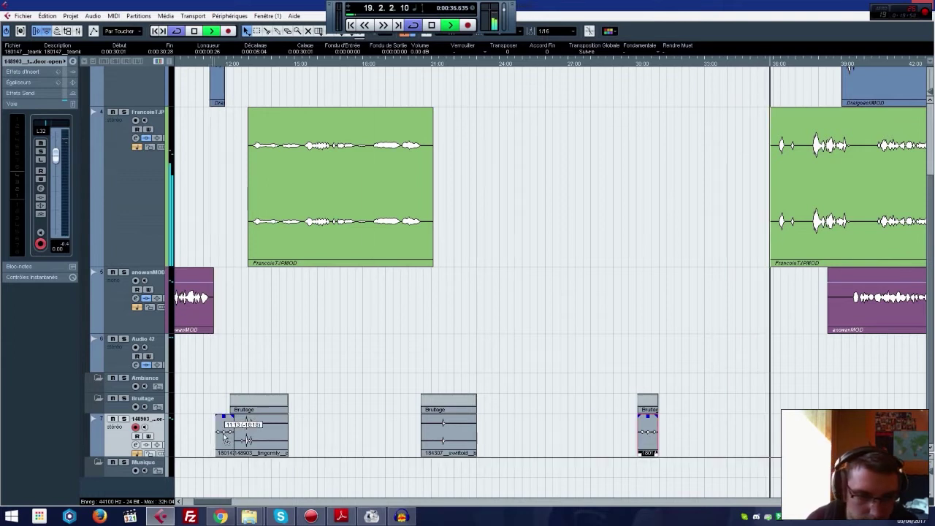
Step: Place the trimmed knock at 0:00:11:24 on a new audio track inside the Bruitage folder, and give it a 0:00:00:03 fade-out
left_click_drag(228, 499, 228, 490)
left_click_drag(158, 488, 154, 425)
key("space")
scroll(259, 391, "down", 2)
left_click_drag(239, 396, 239, 394)
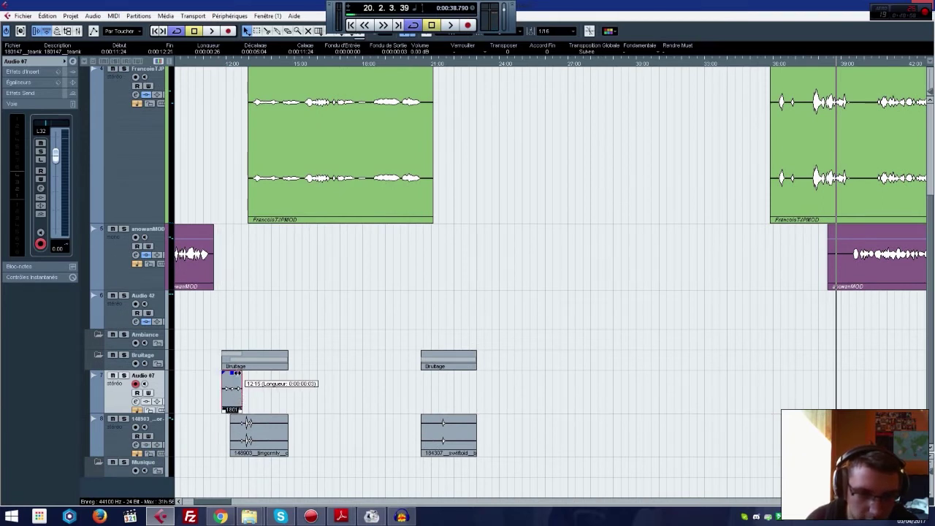
Step: Try the knock clip at 0:00:12:01 on the door-open track and play the passage
left_click_drag(229, 388, 235, 445)
left_click(205, 435)
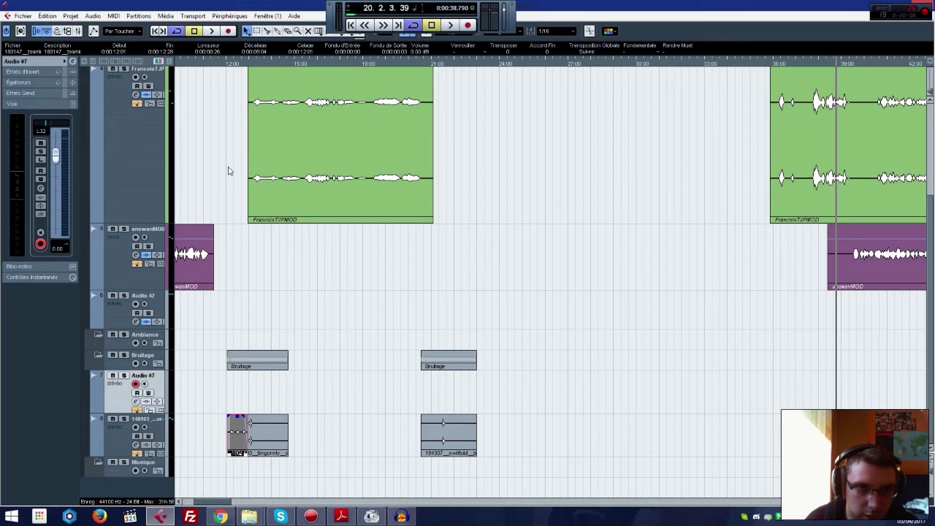
key("space")
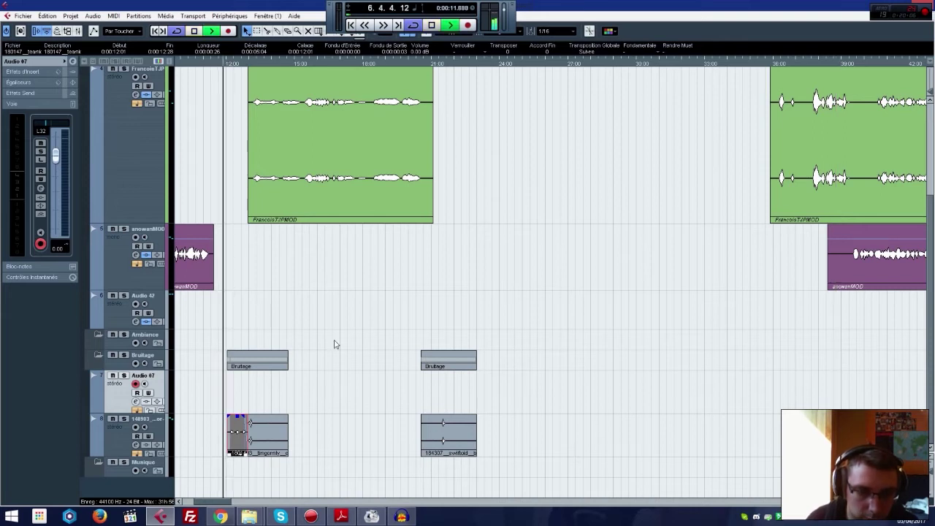
key("space")
Step: Move the knock clip to 0:00:11:20 on the separate track above the door sounds and play the passage
left_click_drag(239, 438, 230, 407)
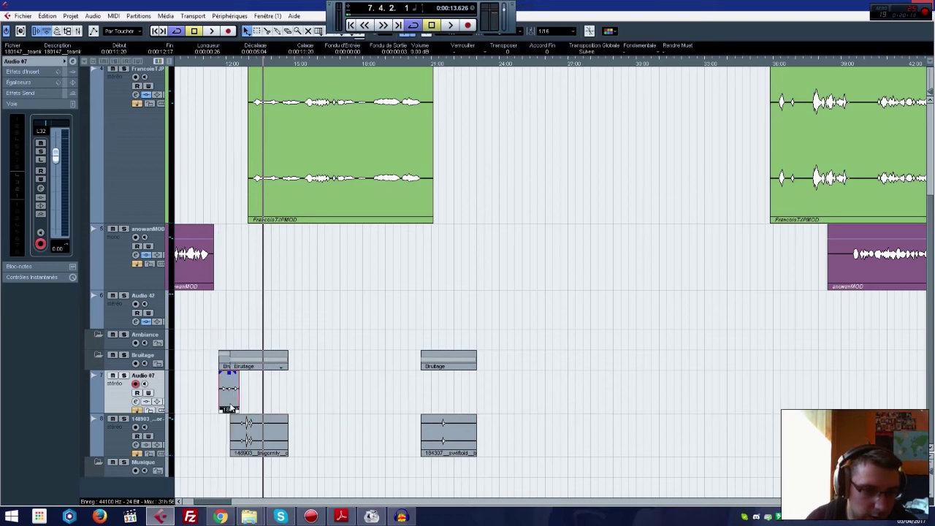
left_click(215, 64)
key("space")
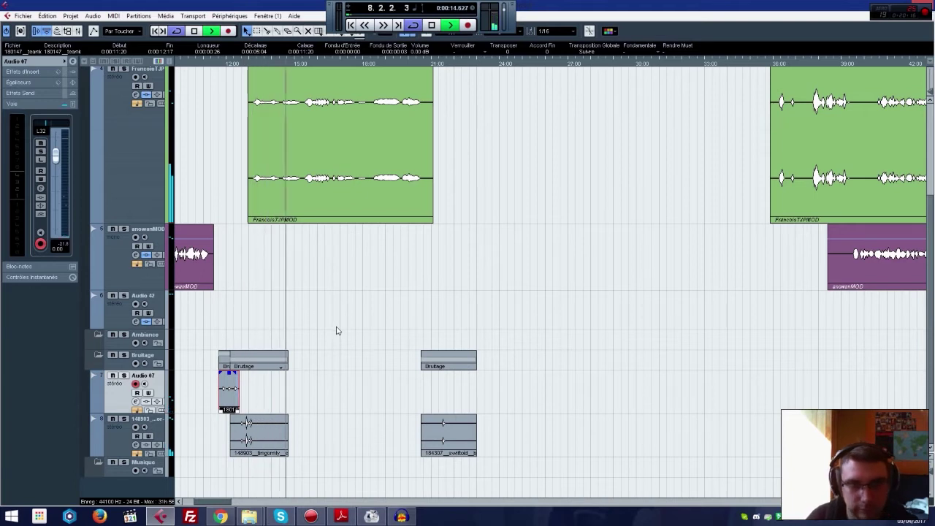
Step: Move the first FrancoisTJPMOD clip to 0:00:13:18 and the second door sound clip to about 0:00:41
left_click_drag(329, 185, 343, 185)
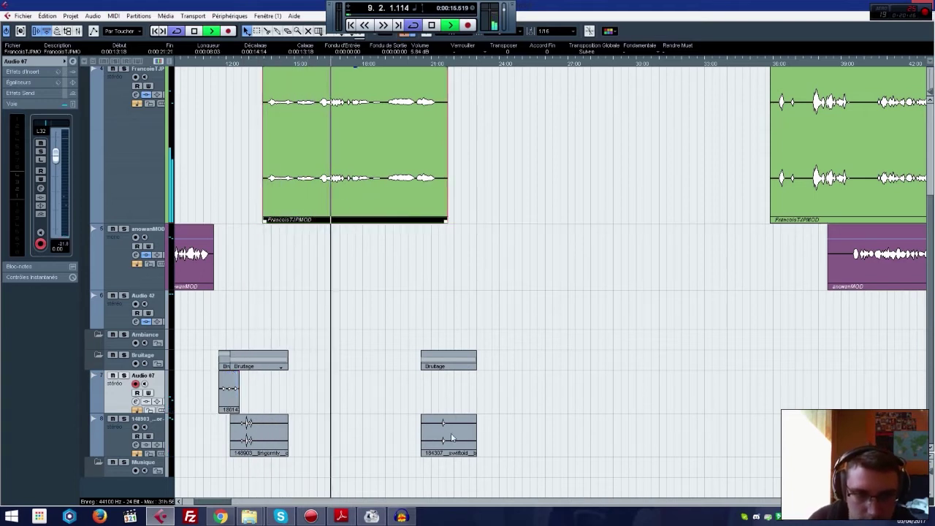
mouse_move(452, 437)
left_mouse_down()
mouse_move(866, 437)
mouse_move(463, 446)
left_mouse_up()
key("space")
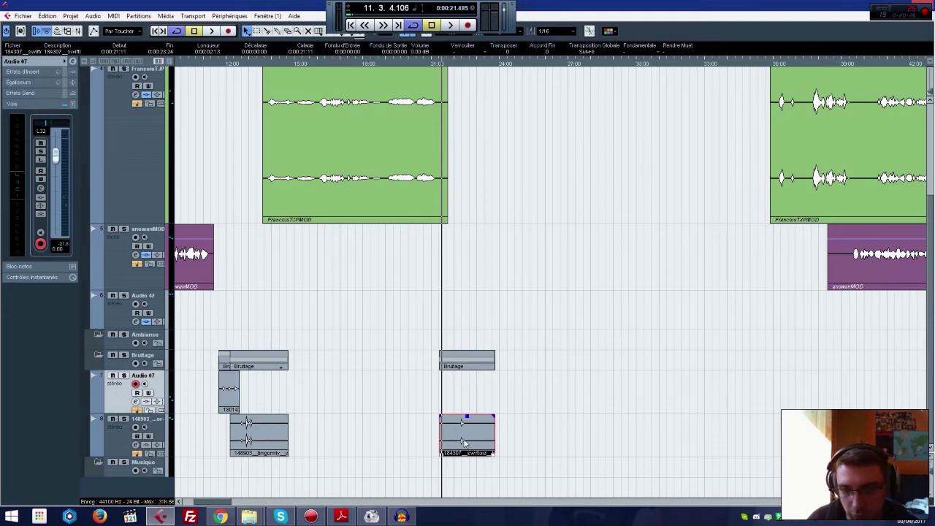
left_click_drag(463, 443, 916, 442)
left_click(319, 222)
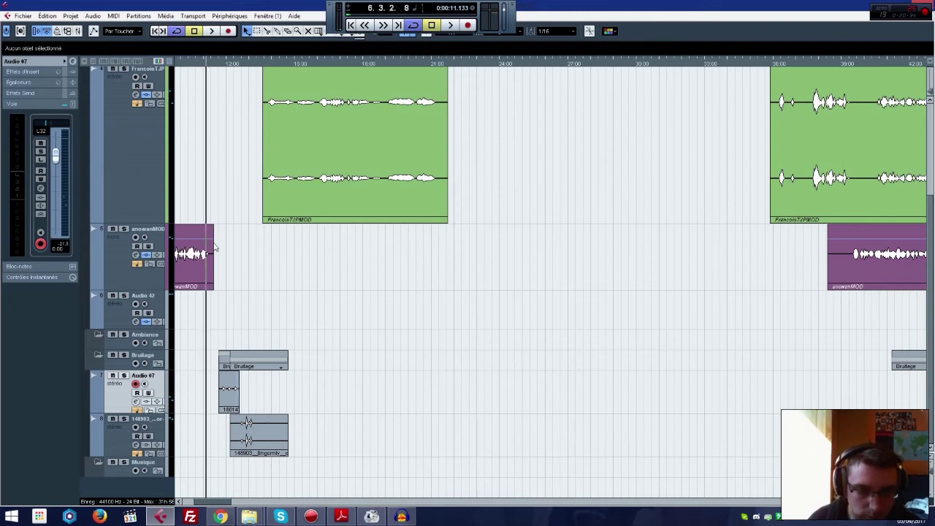
Step: Switch to File Explorer and open the Incompetech - ROYALTEES FREE folder inside OST on the JAVRAS (J:) drive
mouse_move(253, 518)
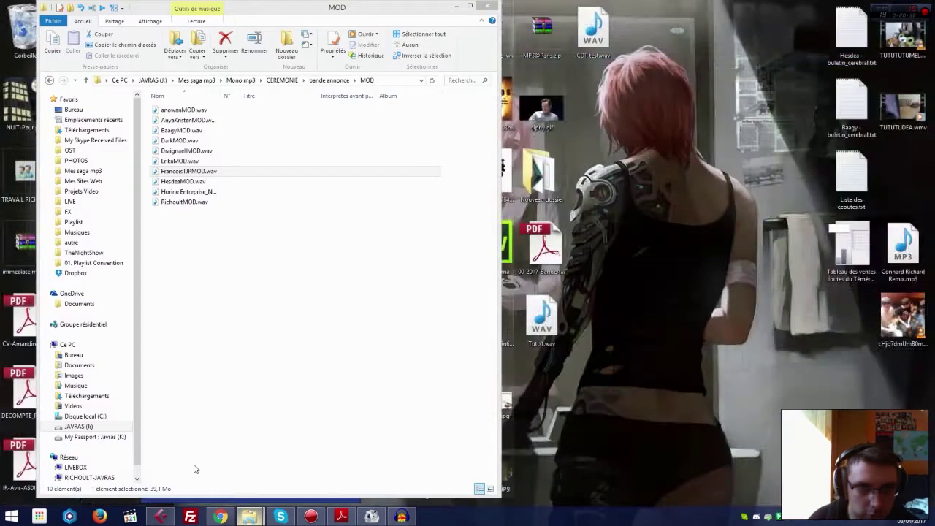
left_click(197, 466)
left_click(196, 82)
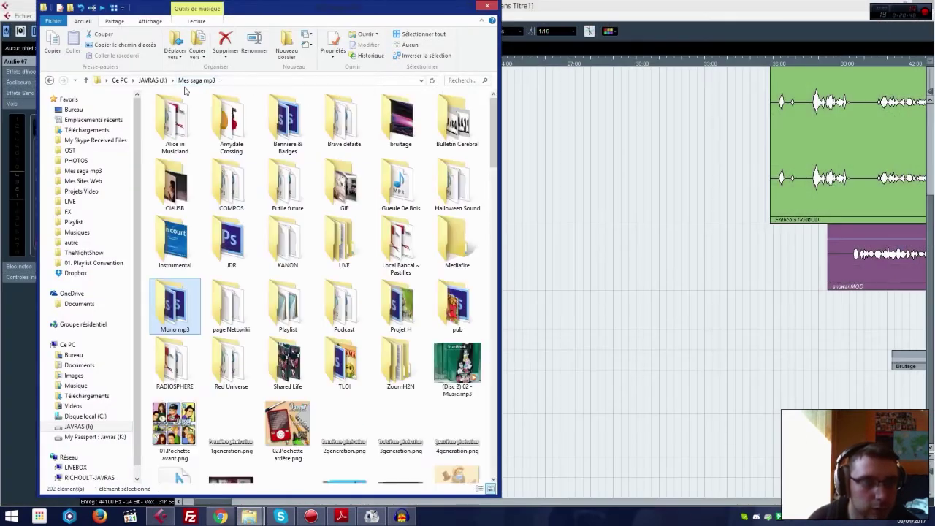
left_click(158, 82)
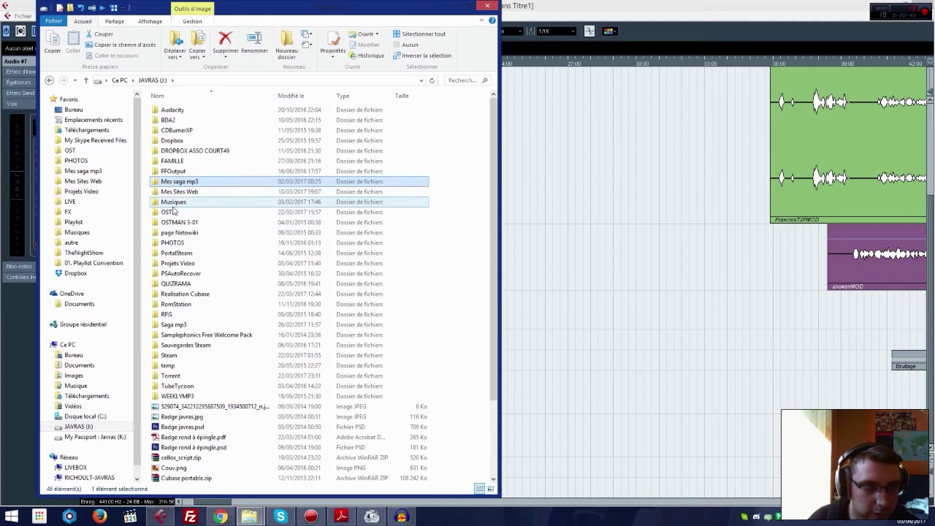
double_click(175, 204)
left_click(153, 81)
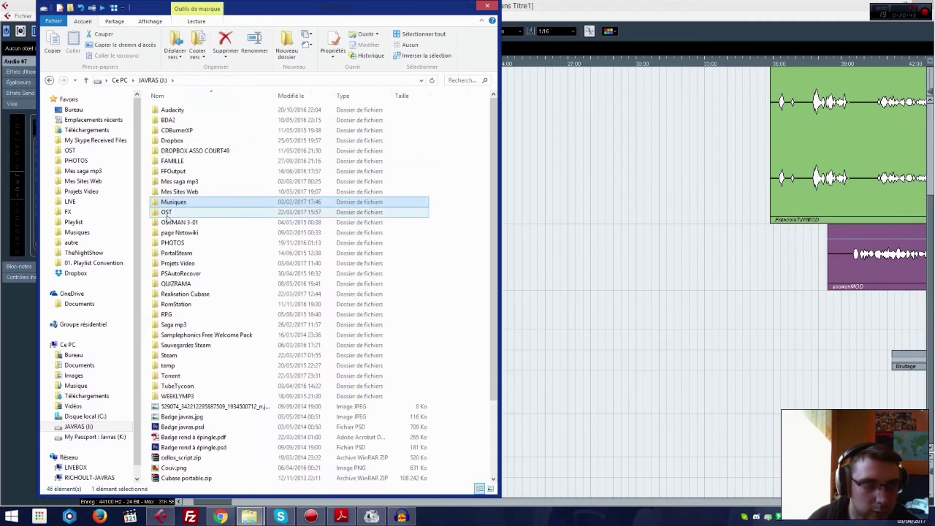
double_click(168, 213)
left_click(301, 282)
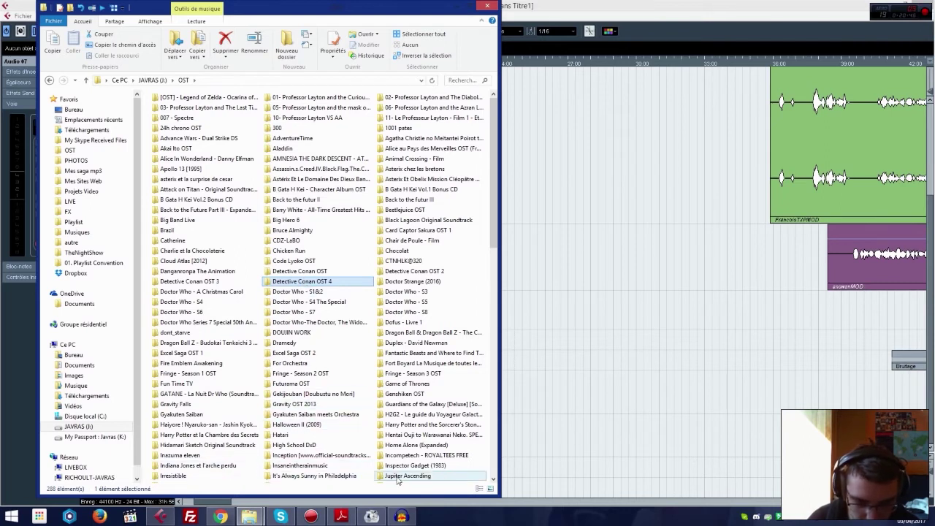
double_click(407, 456)
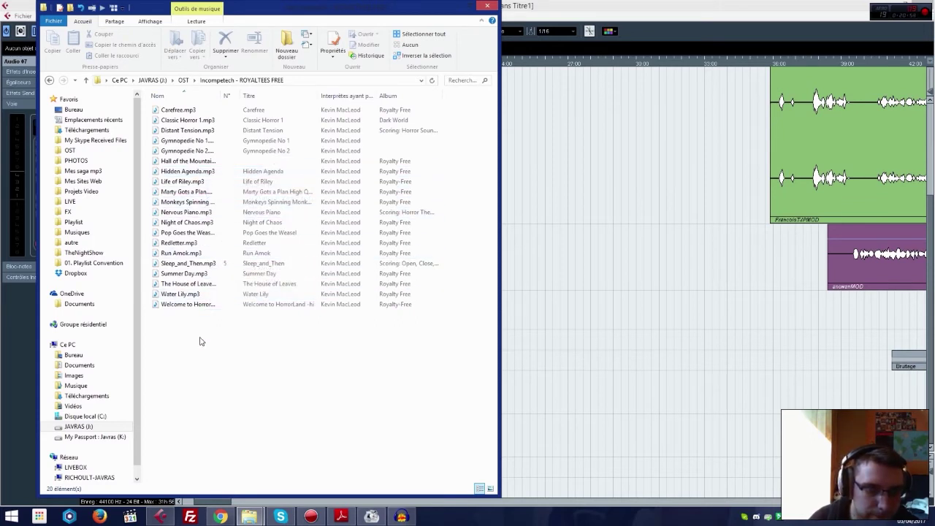
Step: Return to Cubase, start an audio file import and browse to the Incompetech - ROYALTEES FREE folder in OST
left_click(594, 390)
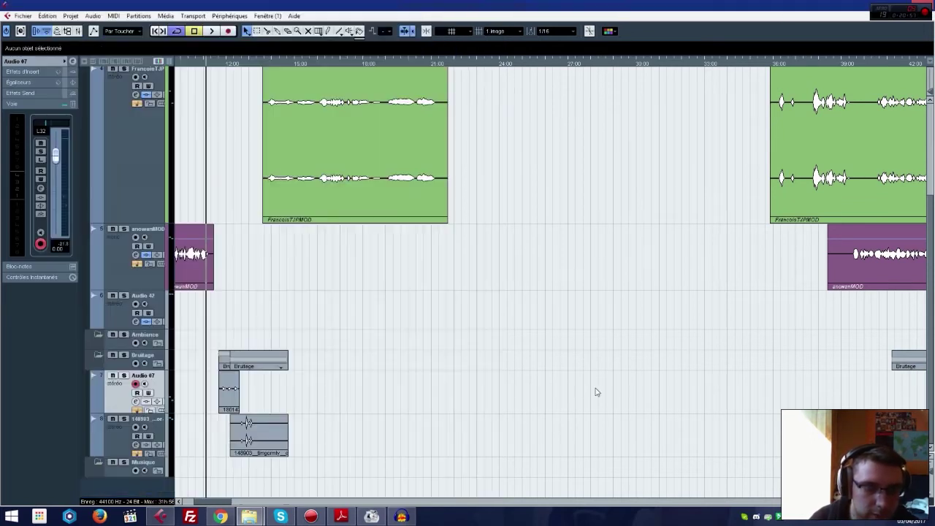
left_click(20, 16)
mouse_move(81, 181)
left_click(219, 176)
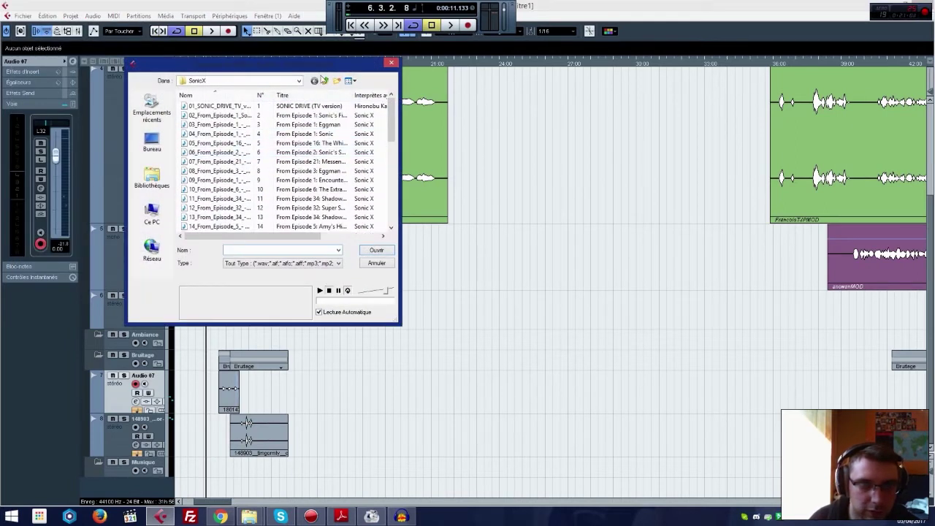
left_click(326, 80)
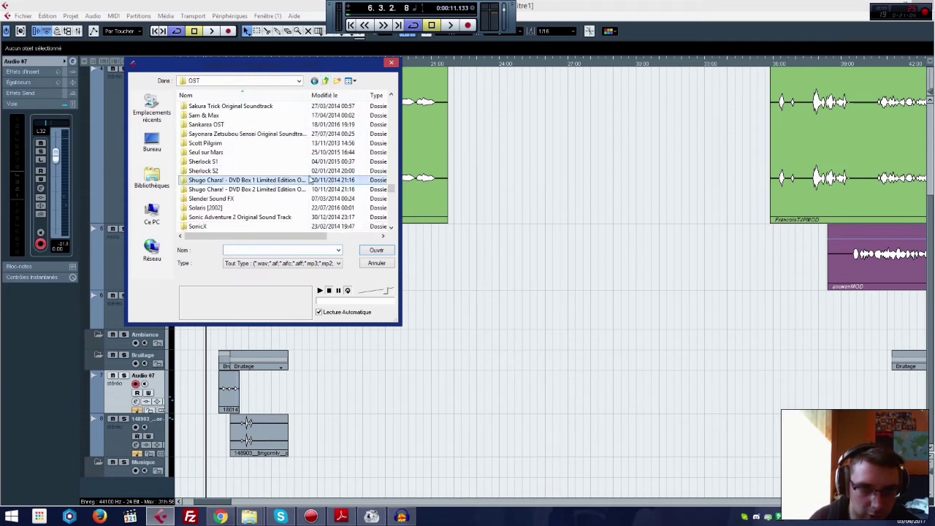
scroll(310, 178, "up", 15)
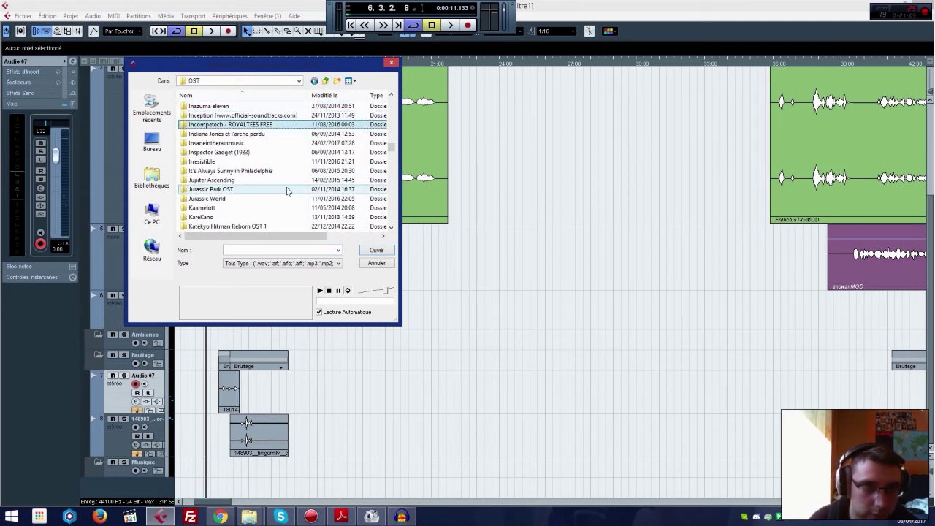
double_click(231, 124)
Step: Preview the music files from Carefree.mp3 through Welcome to HorrorLand.mp3, replay Summer Day.mp3, and leave the import without opening a file
left_click(226, 107)
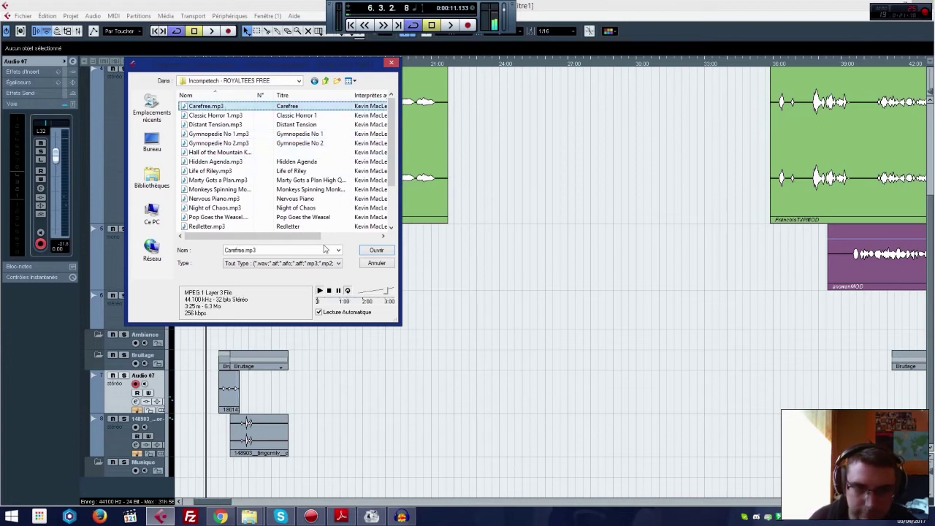
left_click(226, 116)
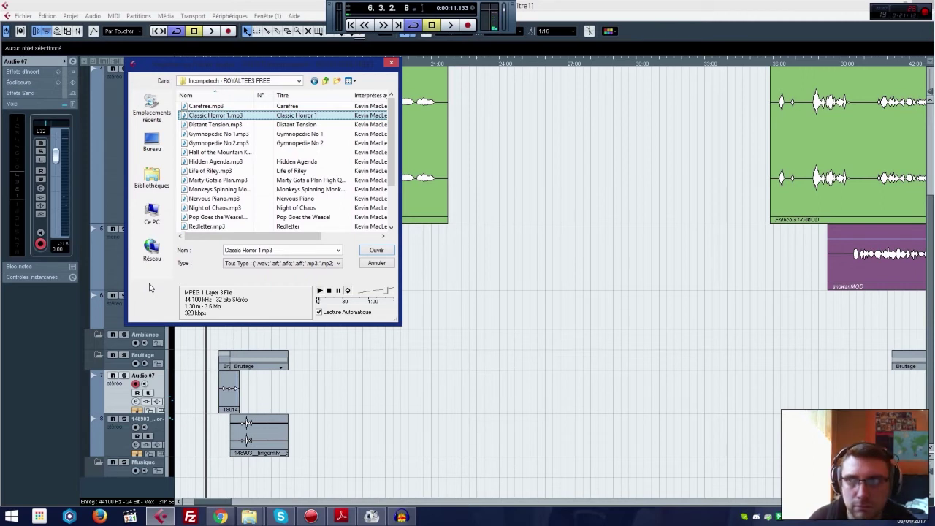
key("Down")
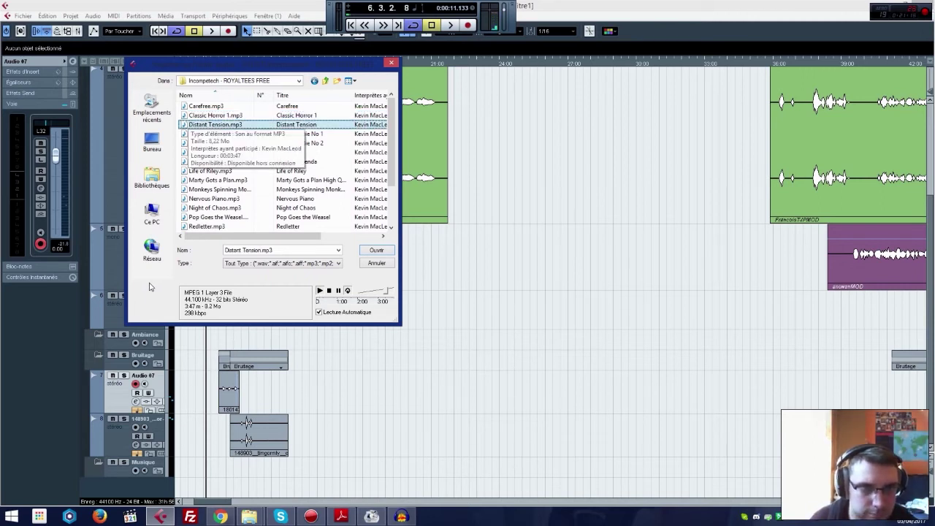
key("Down")
key("Down")
key("Down")
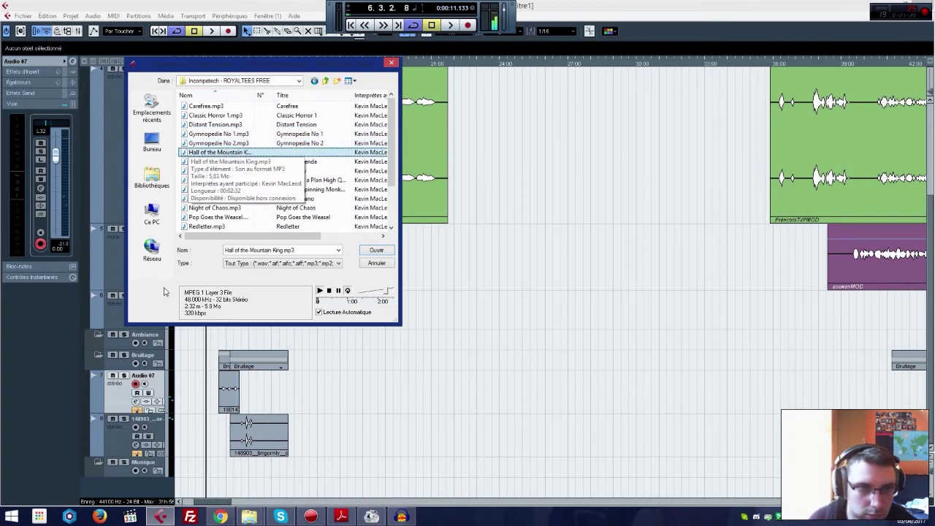
key("Down")
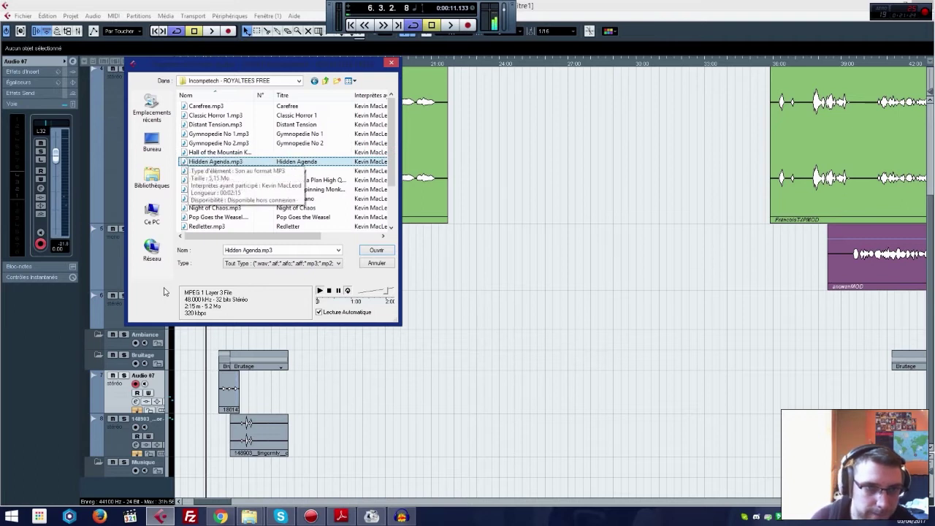
key("Down")
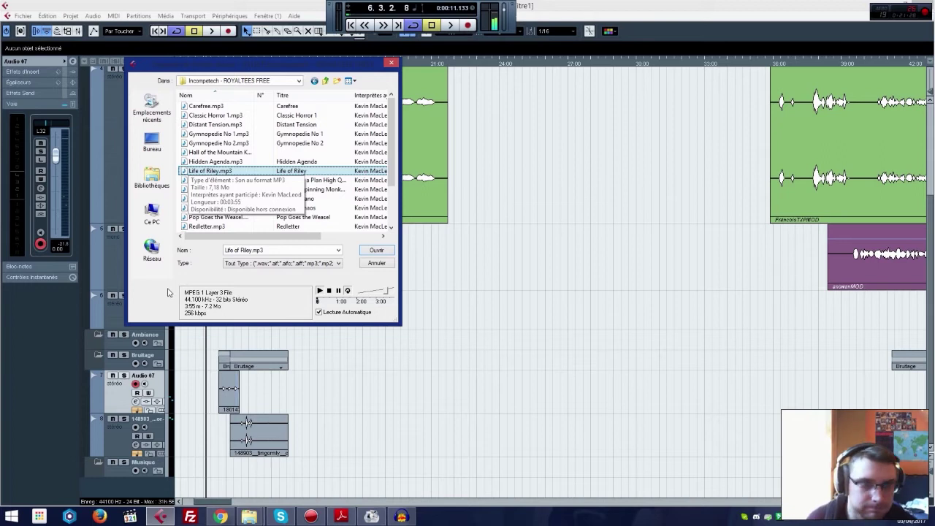
key("Down")
key("Down")
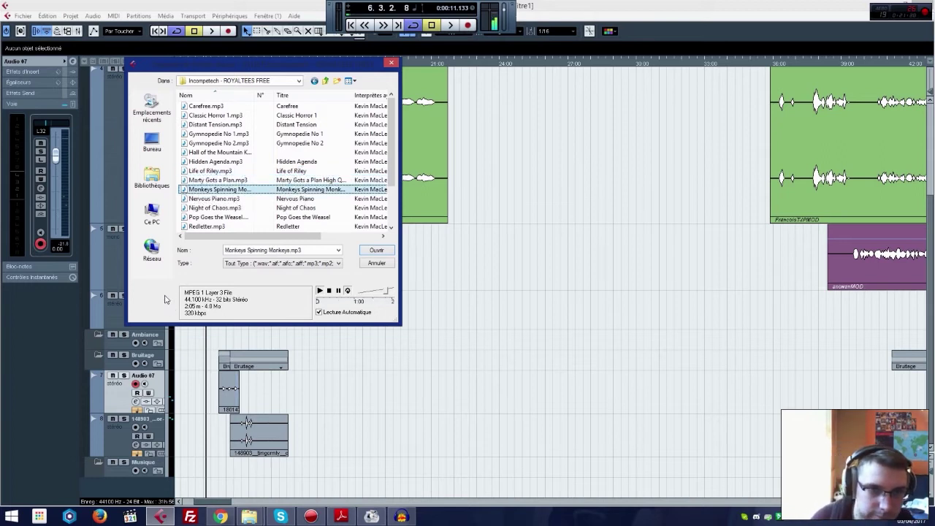
key("Down")
key("Down")
key("Down")
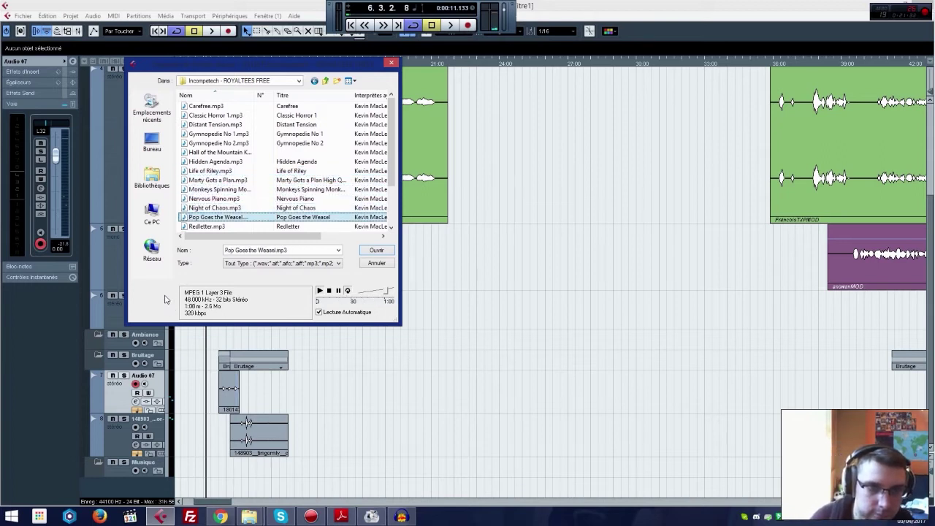
key("Down")
scroll(231, 256, "down", 2)
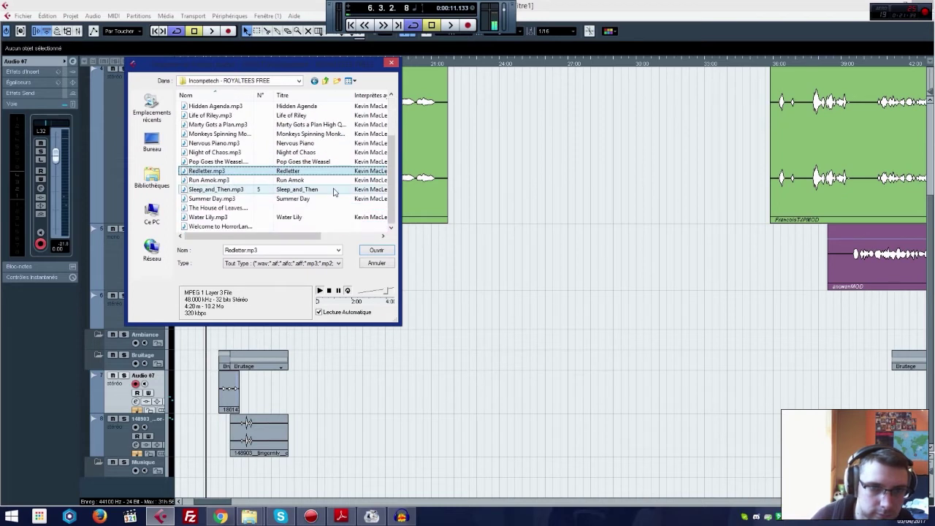
key("Down")
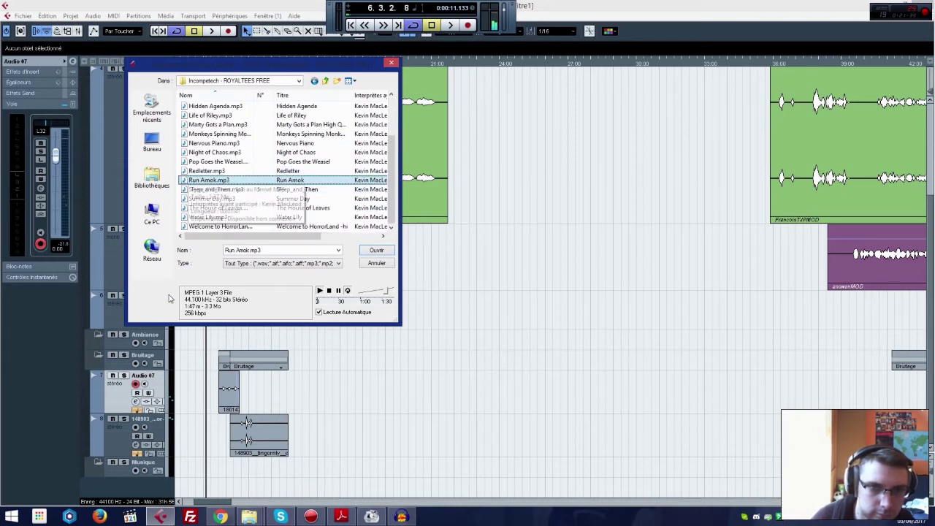
key("Down")
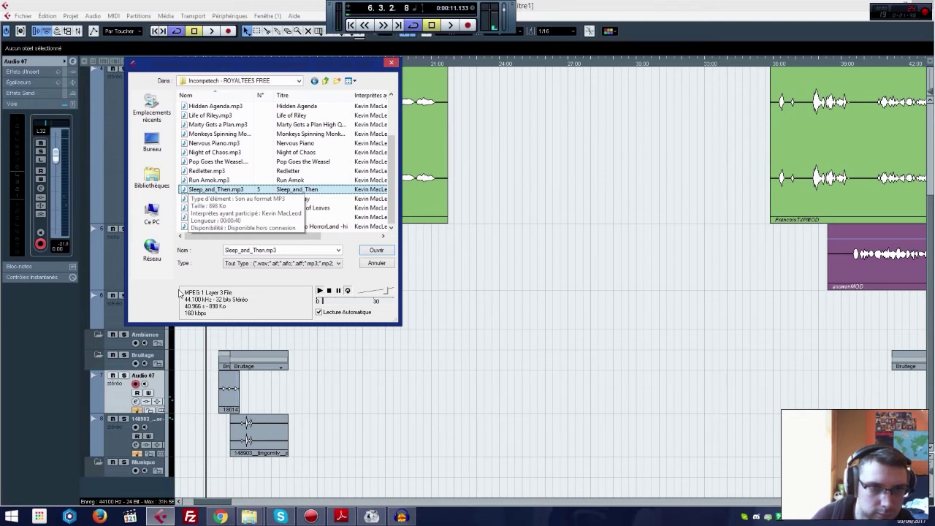
key("Down")
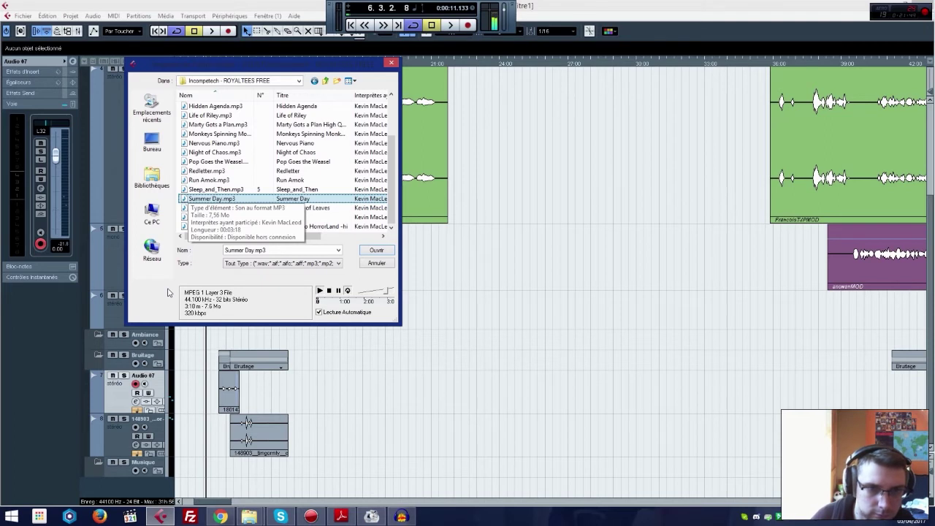
key("Down")
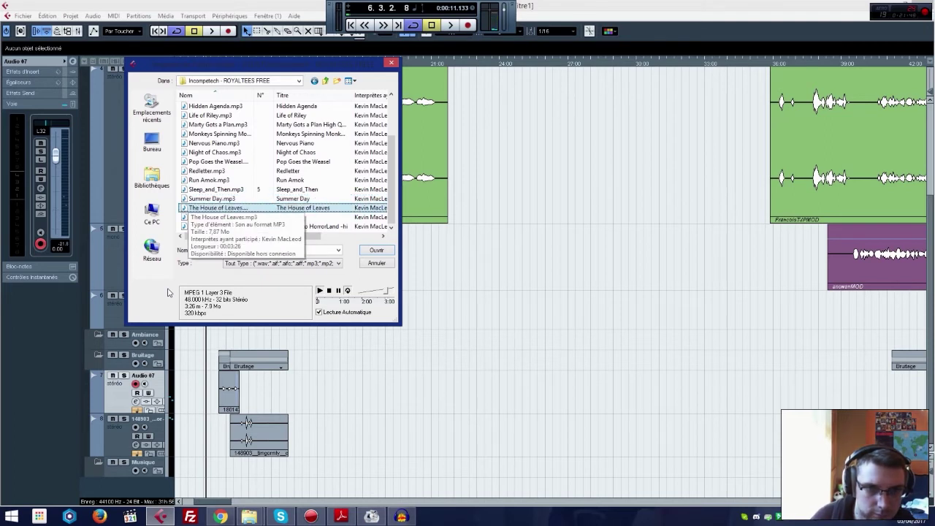
key("Down")
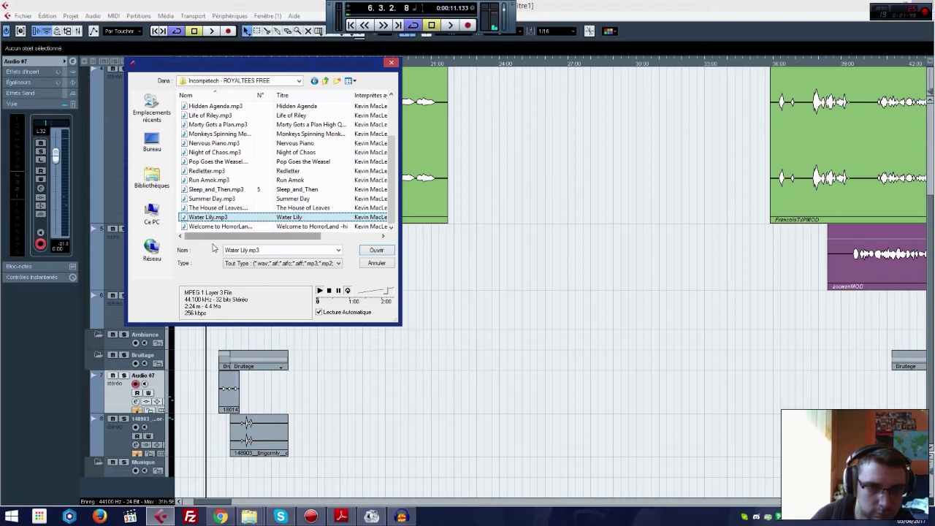
key("Down")
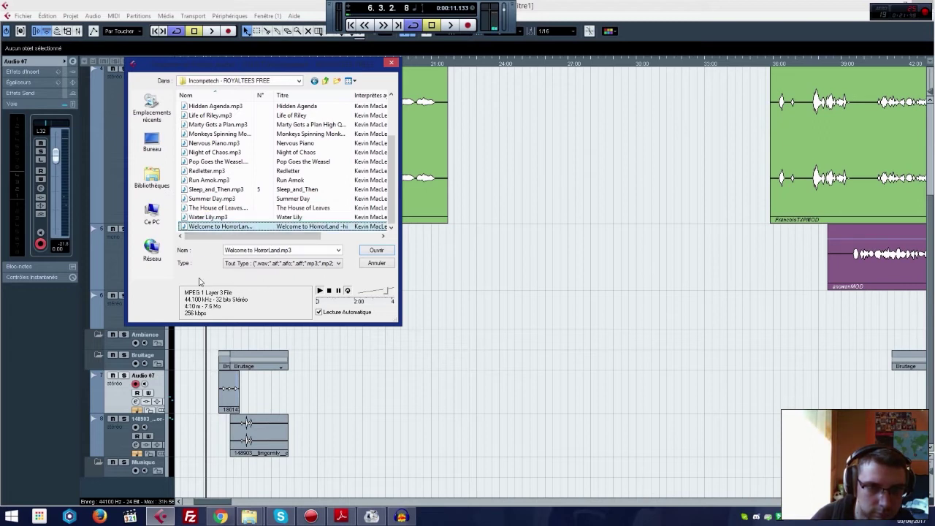
left_click(226, 202)
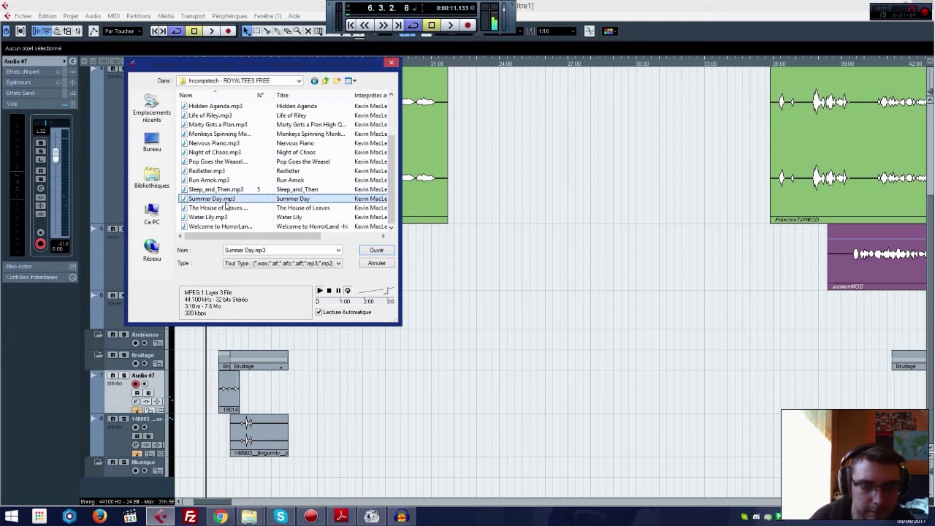
left_click(392, 63)
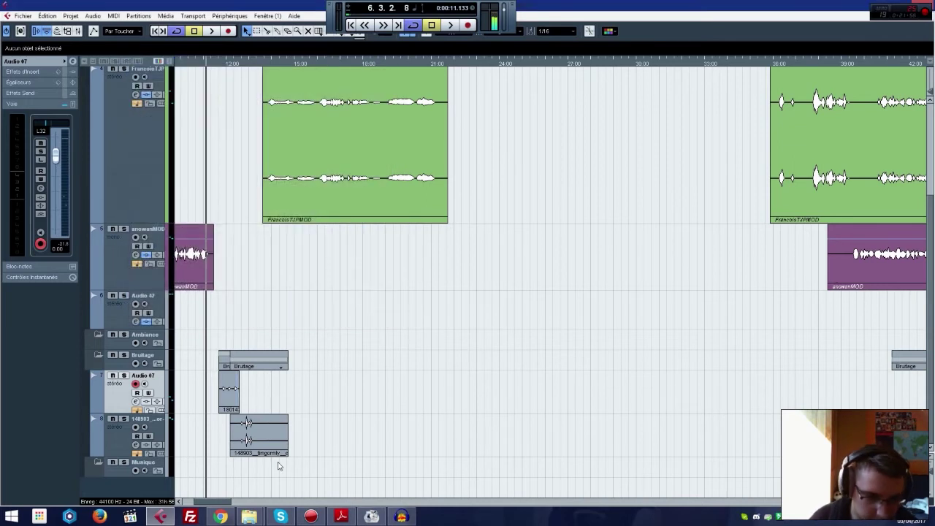
Step: Add Summer Day.mp3 from File Explorer to a new track below the Musique folder, with its clip starting at 0:00:02:24
mouse_move(249, 517)
left_click(194, 475)
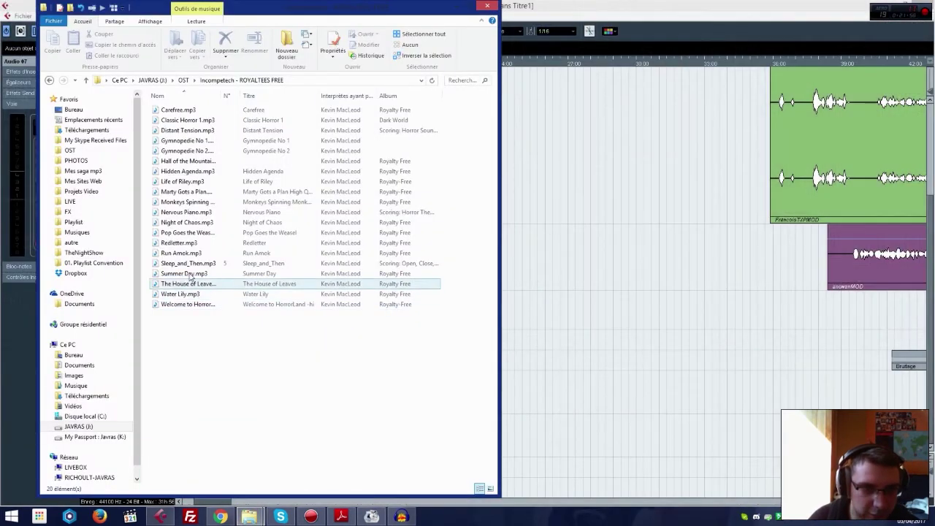
left_click_drag(189, 276, 515, 411)
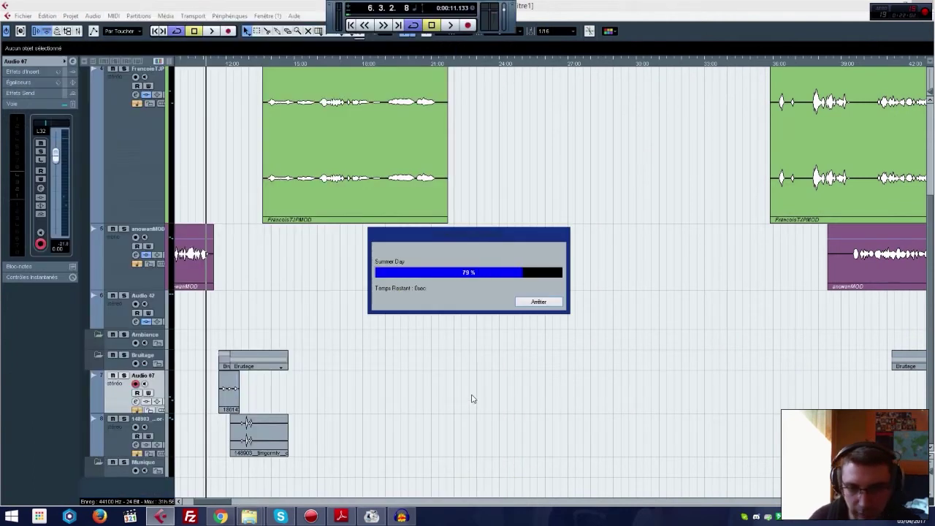
scroll(475, 433, "down", 2)
left_click_drag(542, 452, 265, 471)
Step: Move the Summer Day track into the Musique folder
scroll(545, 361, "up", 3)
scroll(545, 361, "down", 3)
left_click(110, 454)
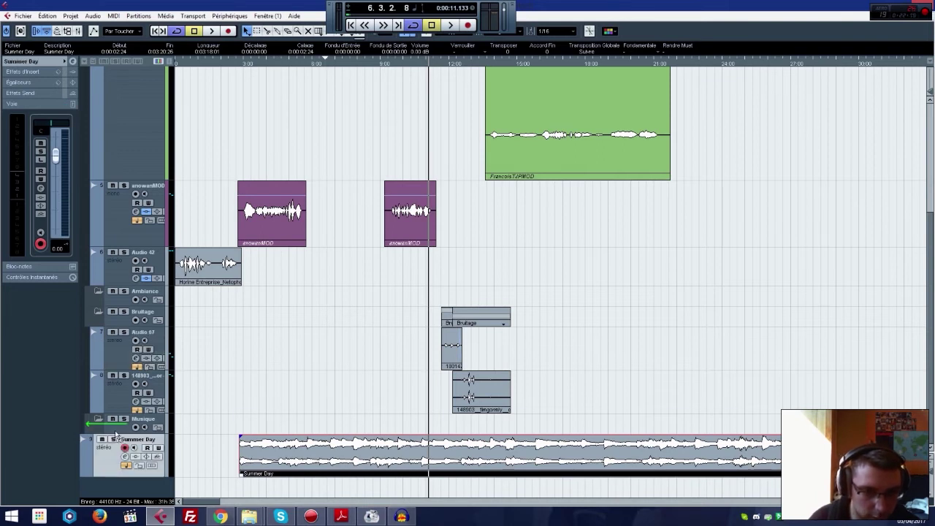
left_click_drag(115, 436, 115, 434)
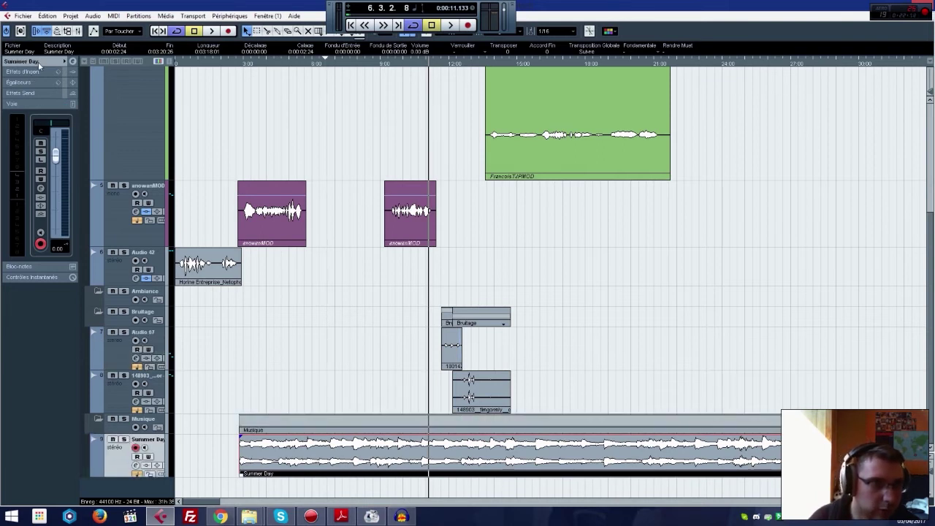
Step: Route the Summer Day track's output to the Sortie Audio group
left_click(40, 63)
left_click(25, 145)
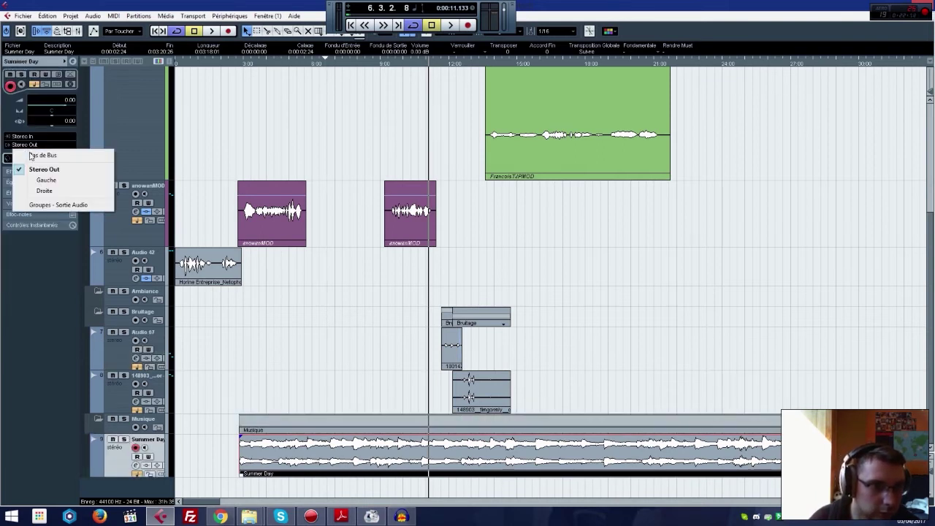
left_click(49, 205)
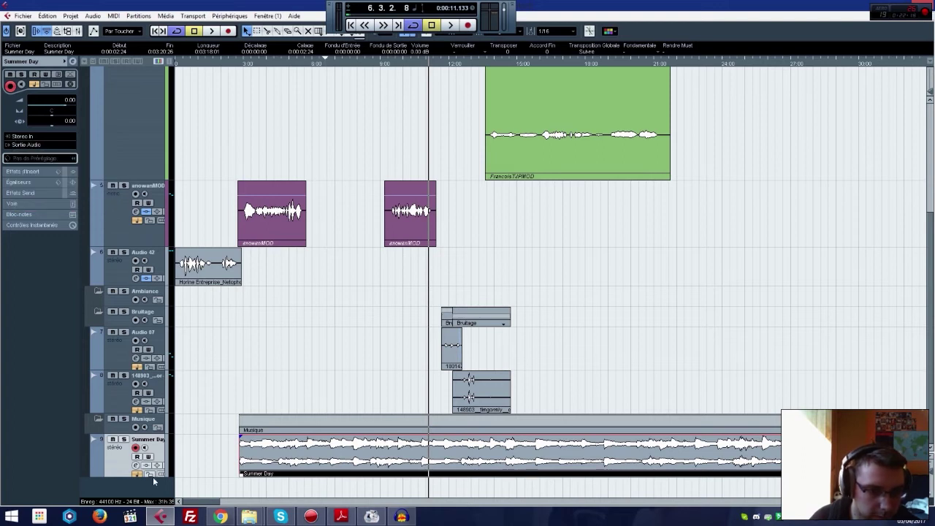
Step: Shift all voice and Bruitage clips that follow the Audio 42 intro about 2.5 s later
scroll(457, 324, "up", 5)
left_click_drag(695, 183, 270, 377)
left_click_drag(261, 201, 319, 199)
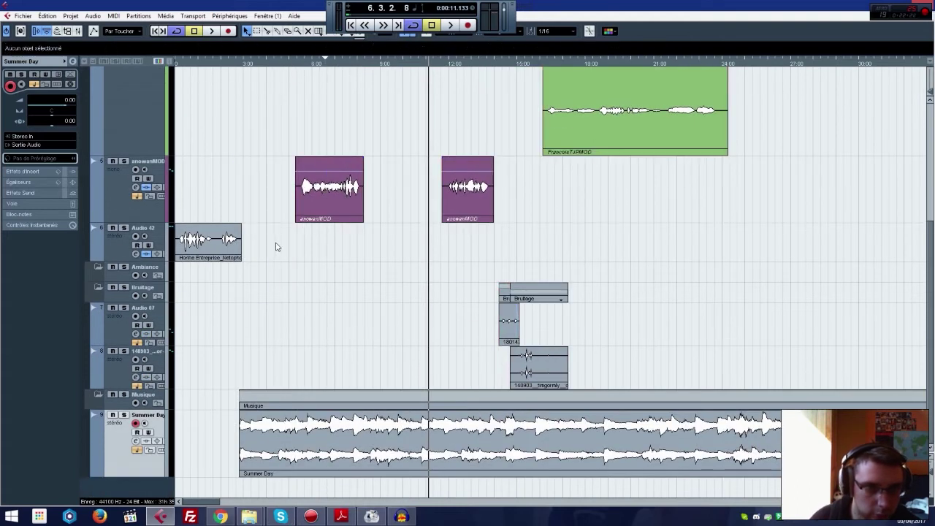
Step: Play the project from the start and draw a volume curve on the Summer Day clip, dropping to a low level by about 5.5 s
left_click_drag(204, 62, 124, 92)
key("space")
right_click(267, 424)
left_click(290, 426)
left_click(241, 470)
left_click(255, 412)
left_click_drag(276, 412, 295, 459)
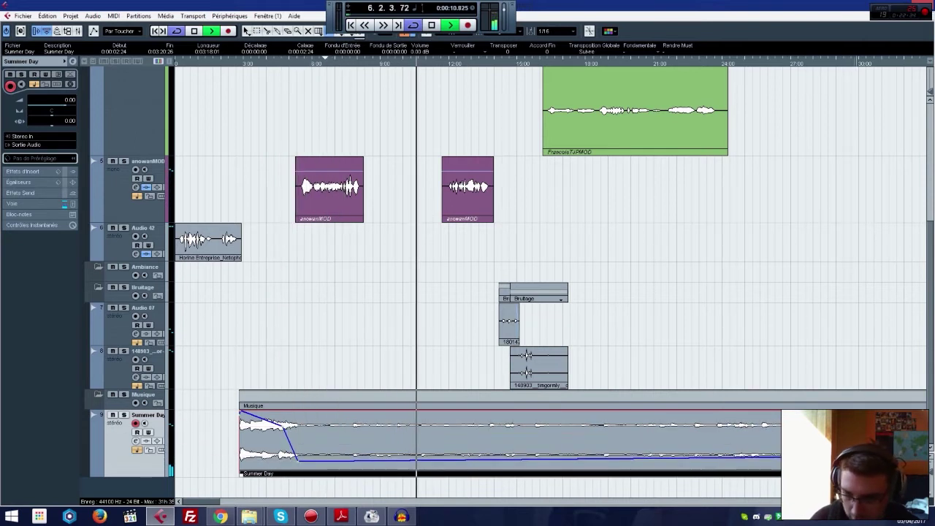
left_click(762, 326)
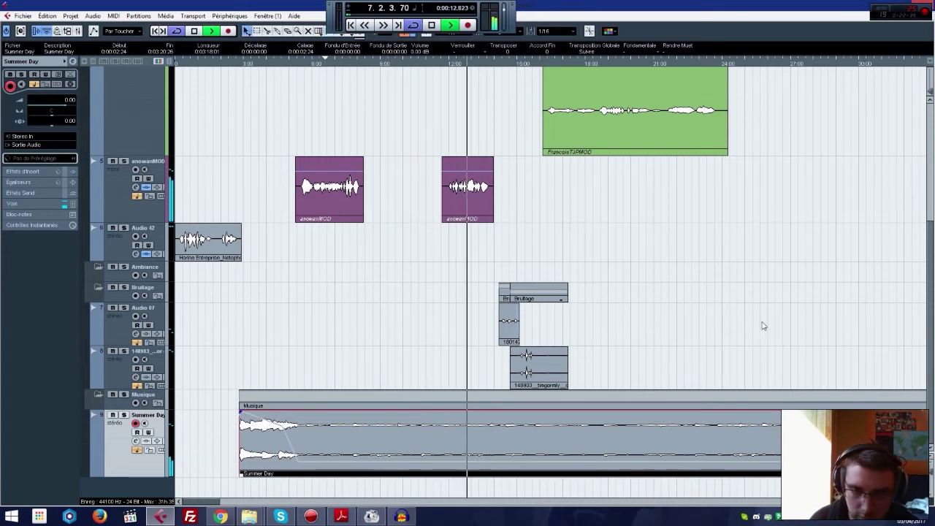
Step: Move all voice and Bruitage clips after the intro about 0.6 s later, so the first DraignaellMOD clip starts at 0:00:08:11
scroll(687, 314, "up", 5)
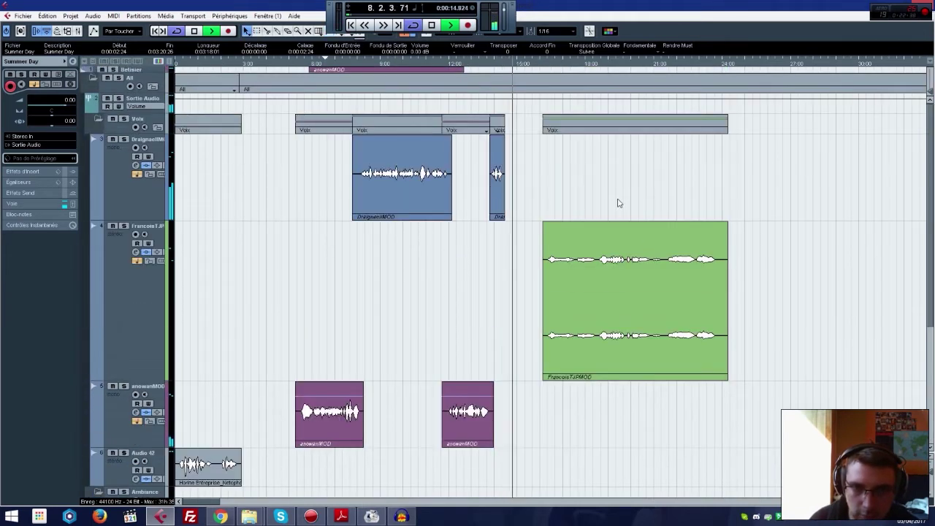
left_click_drag(633, 172, 440, 247)
left_click_drag(336, 443, 316, 456)
left_click_drag(320, 287, 333, 287)
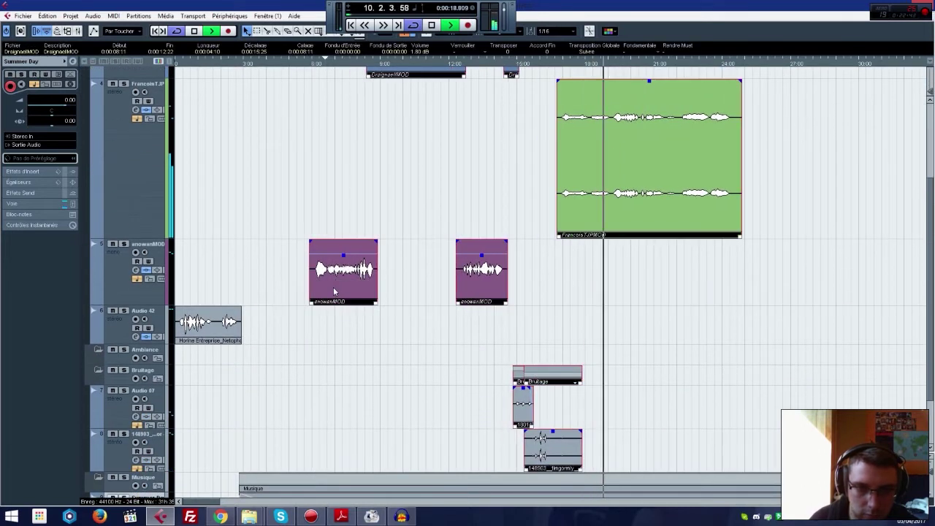
left_click(298, 269)
Step: Listen to the green voice clip through to its end and check the following dialogue lines in the script PDF
scroll(703, 217, "up", 3)
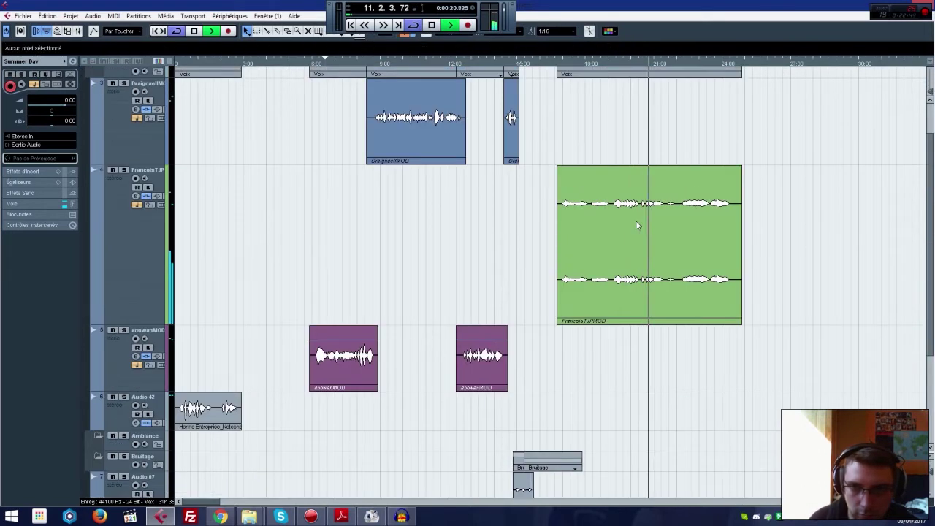
left_click(643, 197)
left_click(657, 393)
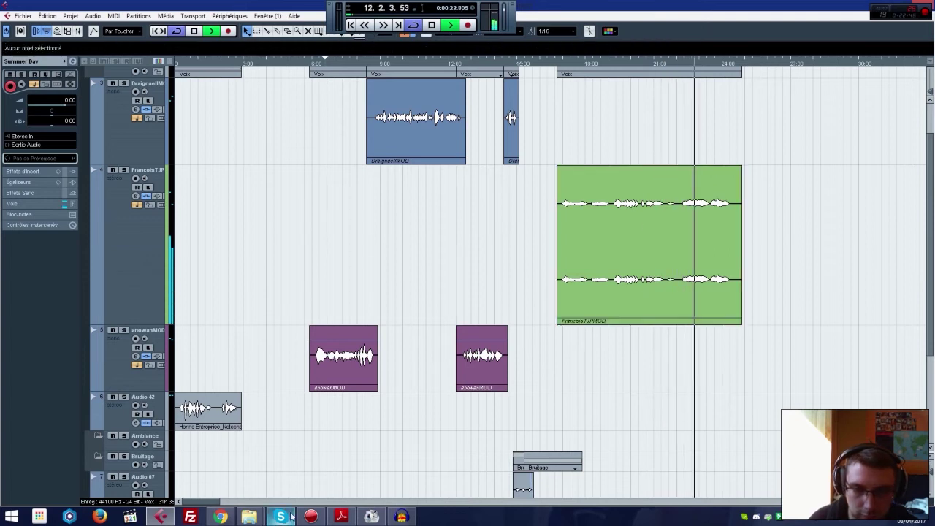
left_click_drag(212, 502, 225, 502)
key("space")
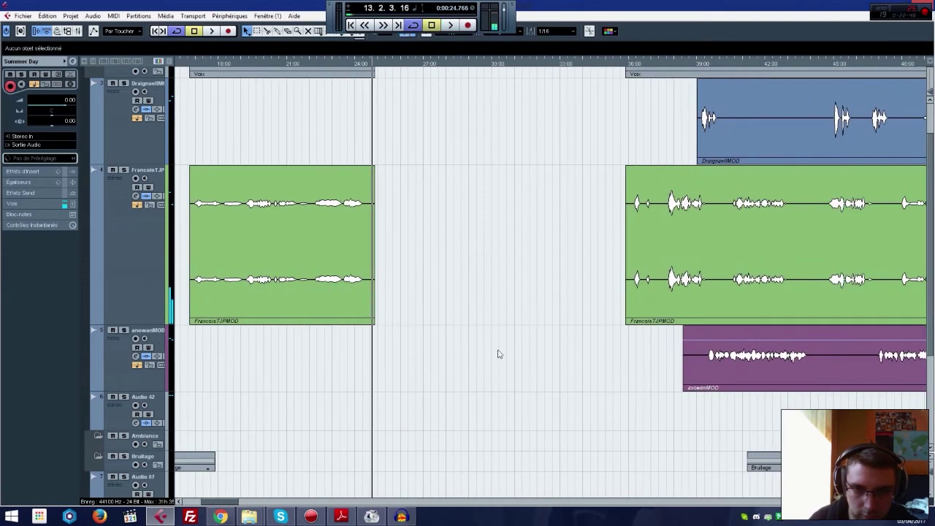
left_click(342, 516)
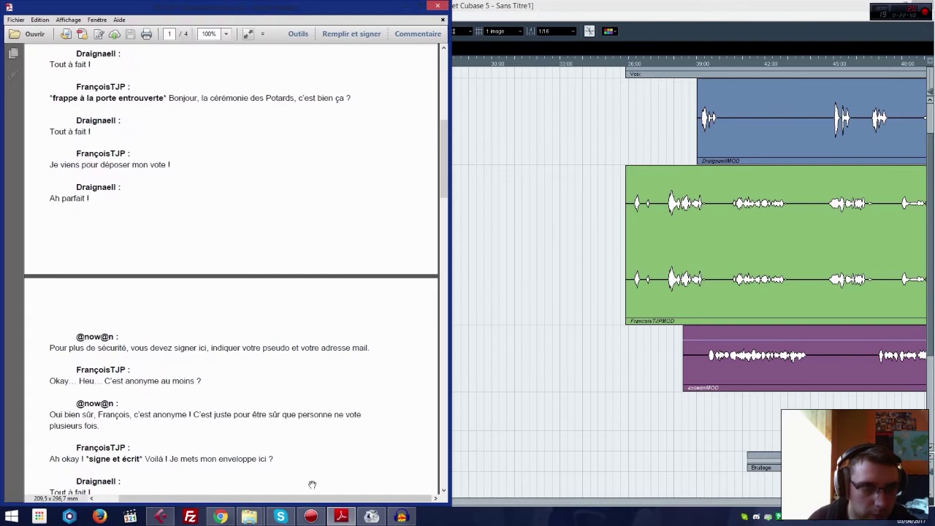
left_click_drag(170, 227, 170, 187)
scroll(170, 186, "up", 1)
left_click(526, 287)
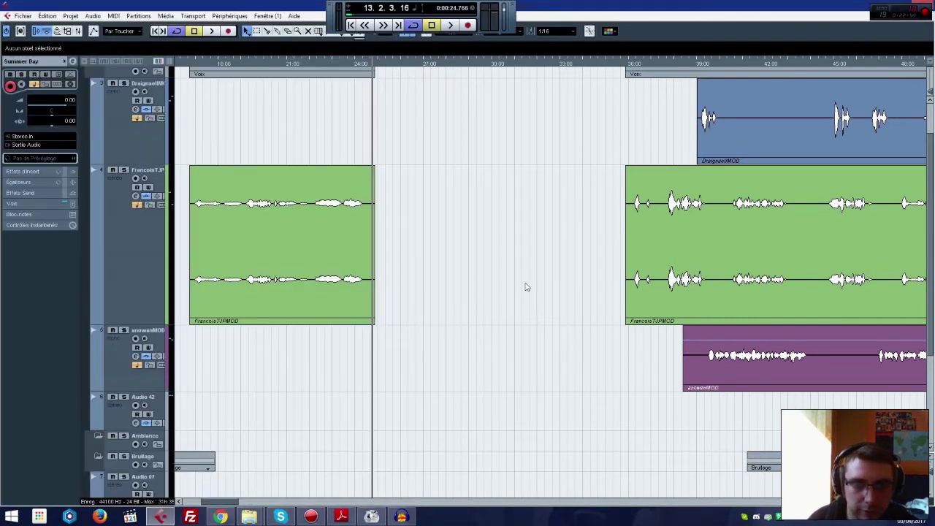
Step: Trim the end of the green voice clip to about 23.2 s and move the long DraignaellMOD clip to start at 0:00:20:19
left_click_drag(374, 321, 342, 322)
left_click_drag(752, 131, 735, 165)
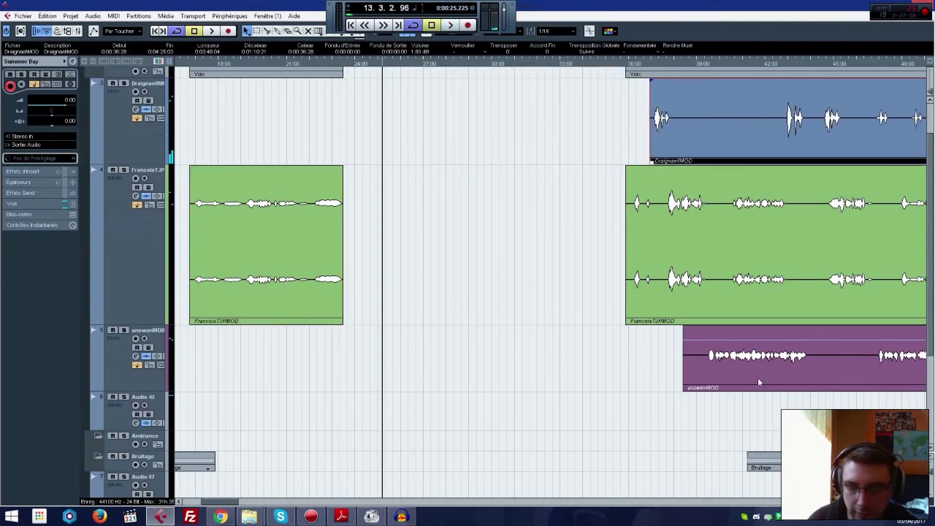
left_click_drag(689, 387, 703, 386)
left_click_drag(705, 138, 345, 125)
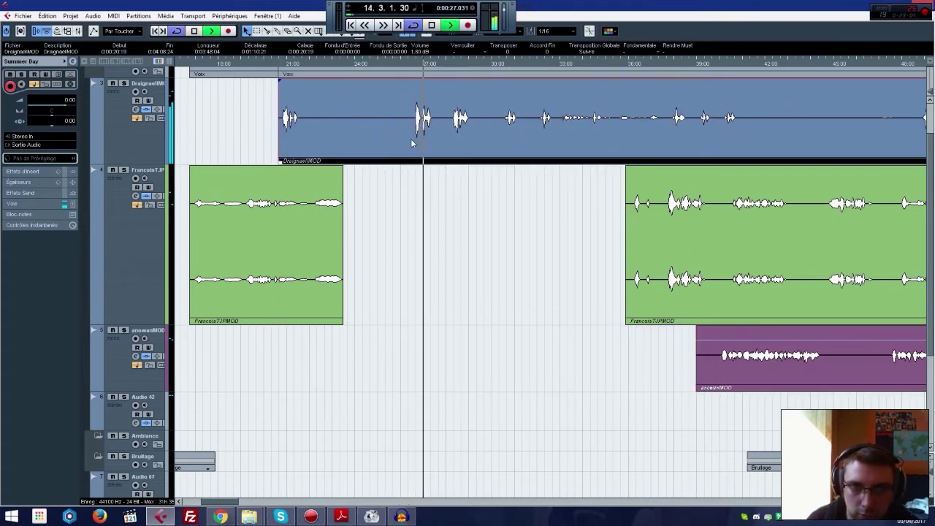
Step: Check the script during playback and split the long DraignaellMOD clip at 31:27 and about 32.6 s, isolating one short line
left_click(344, 516)
left_click(351, 516)
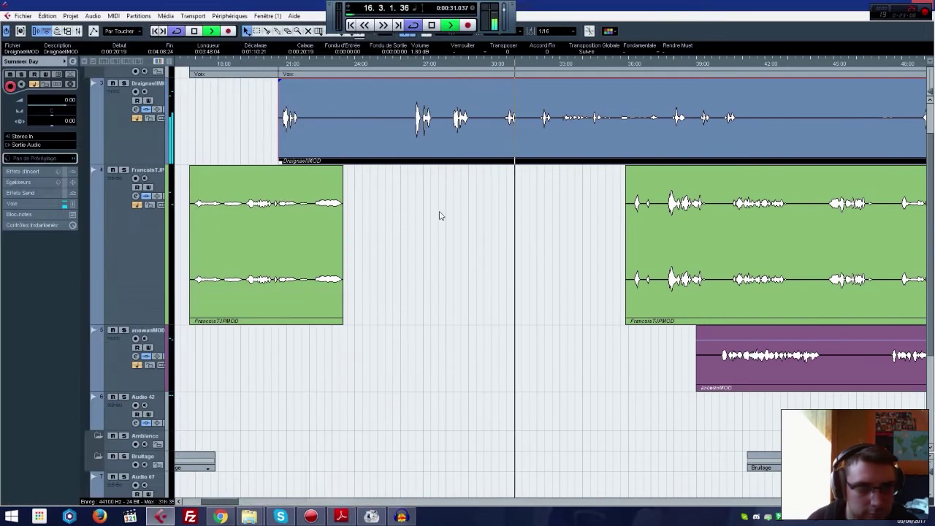
right_click(493, 136)
left_click(515, 131)
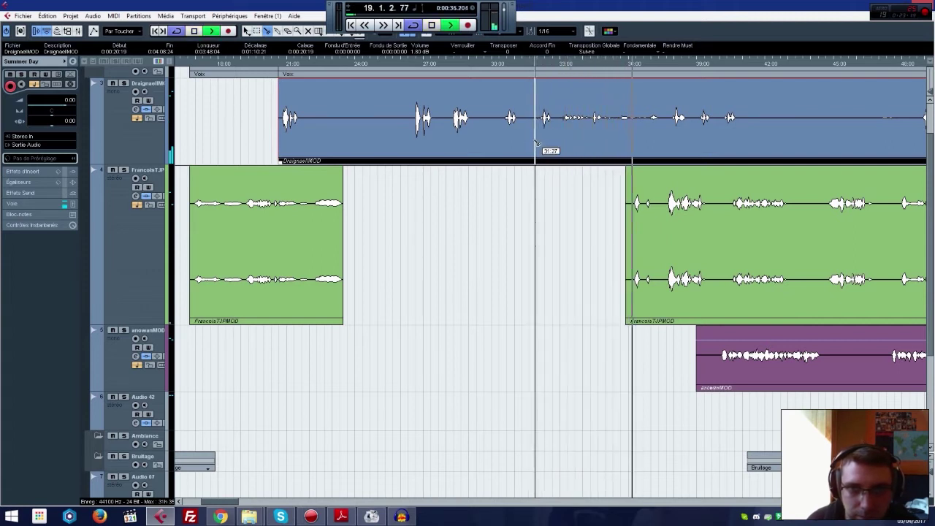
left_click(535, 142)
left_click(557, 144)
key("1")
key("space")
Step: Move the remainder of the DraignaellMOD recording about 4.6 s later and its opening piece to about 33.5 s, clear of the isolated line
left_click_drag(623, 125, 728, 125)
left_click_drag(462, 119, 643, 120)
left_click_drag(580, 127, 626, 127)
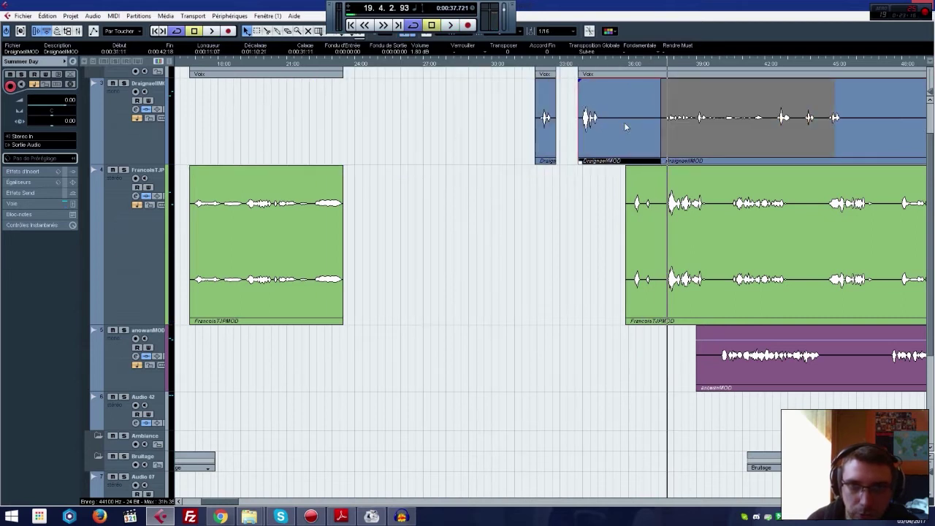
Step: Move the short blue voice clip on track 3 to about 23 s and add a short fade-out to the green clip ending there
left_click_drag(523, 126, 274, 67)
key("space")
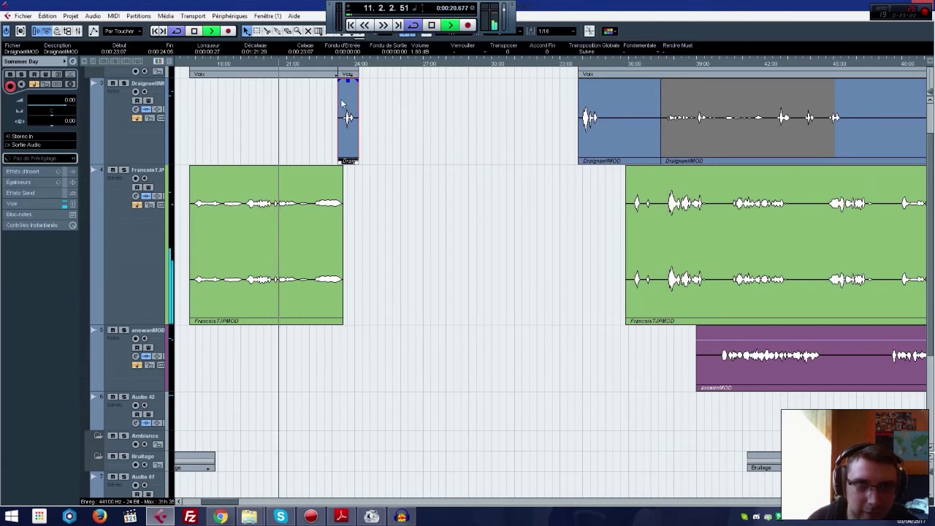
left_click(471, 214)
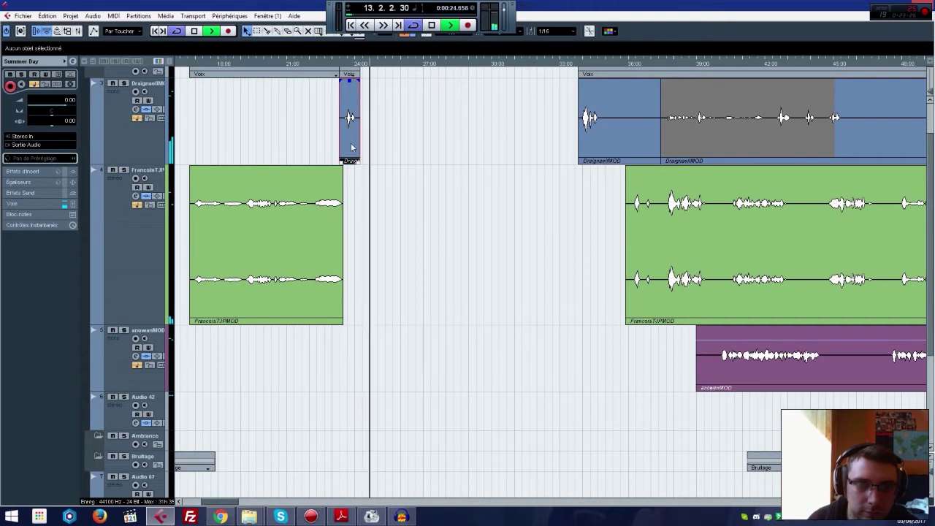
left_click_drag(350, 135, 345, 135)
left_click(291, 66)
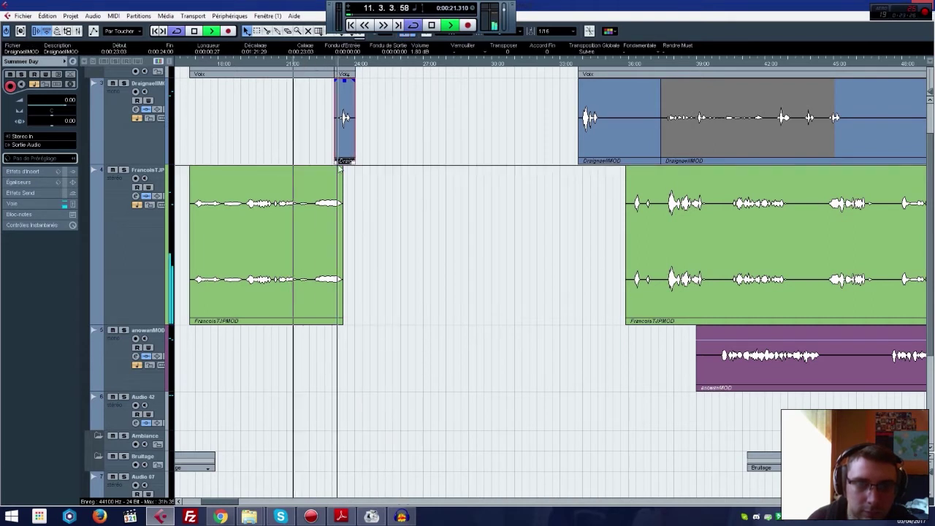
left_click(337, 179)
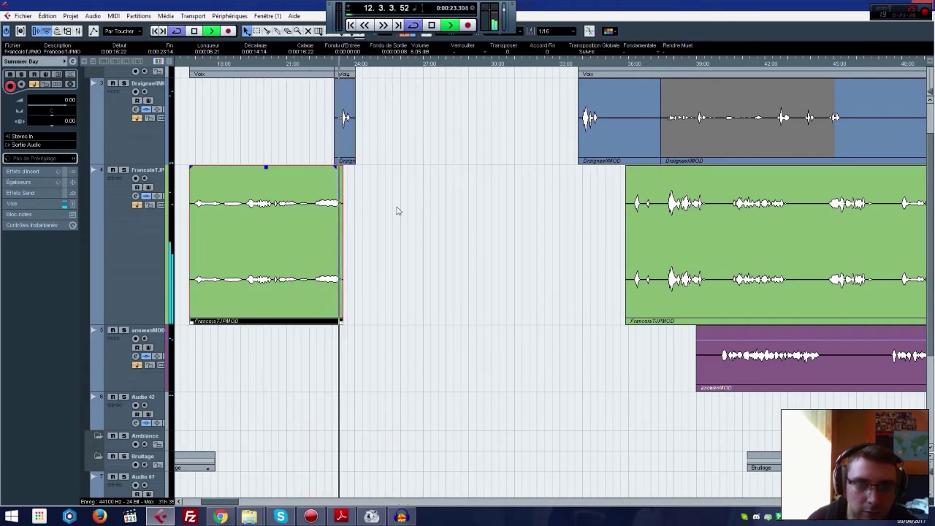
left_click_drag(351, 137, 356, 131)
Step: Try splitting the opening words off the long green clip and placing them at about 23:24, with the remainder at about 35:07
left_click(626, 224)
left_click_drag(626, 224, 489, 212)
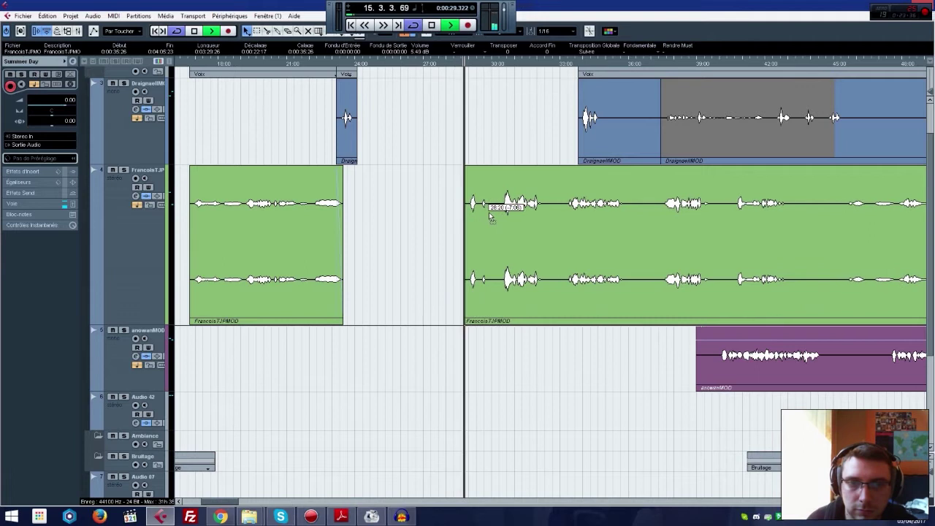
left_click(500, 219)
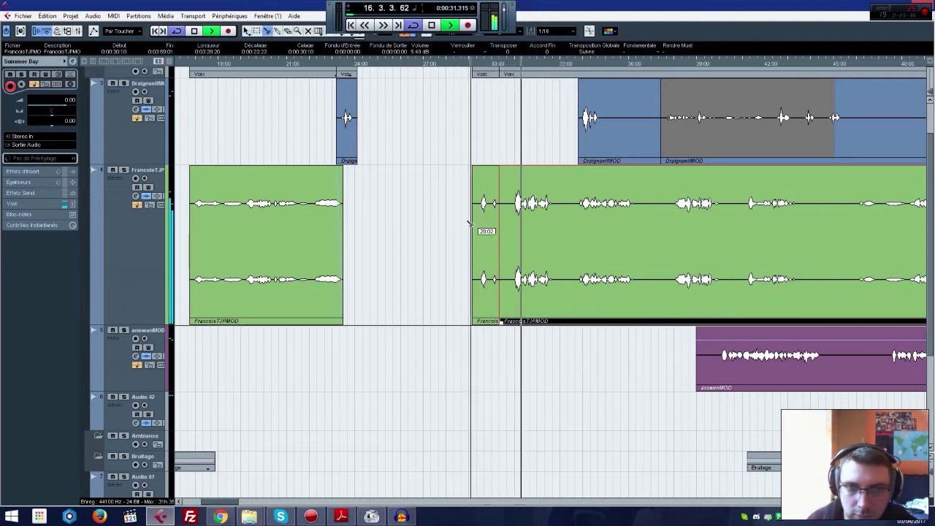
key("1")
left_click_drag(473, 322, 481, 323)
left_click_drag(486, 263, 355, 263)
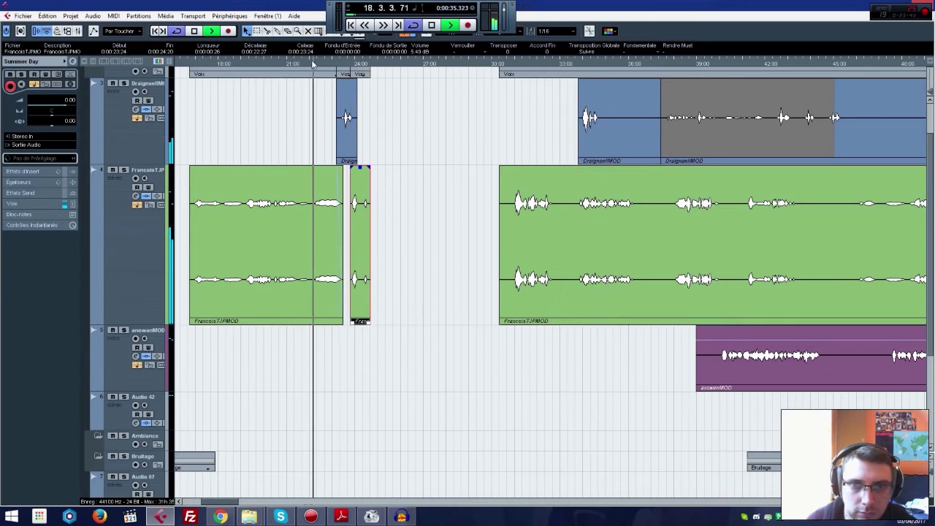
left_click_drag(567, 228, 679, 228)
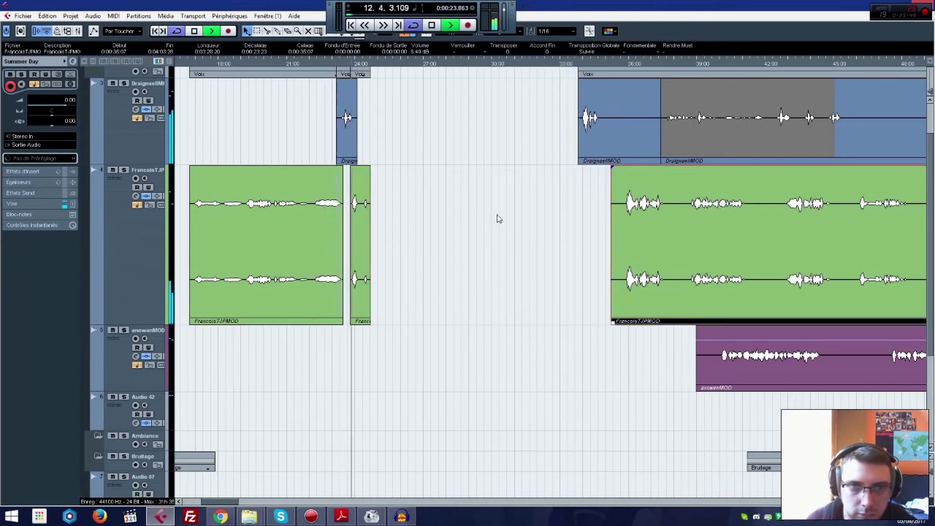
left_click_drag(364, 200, 367, 201)
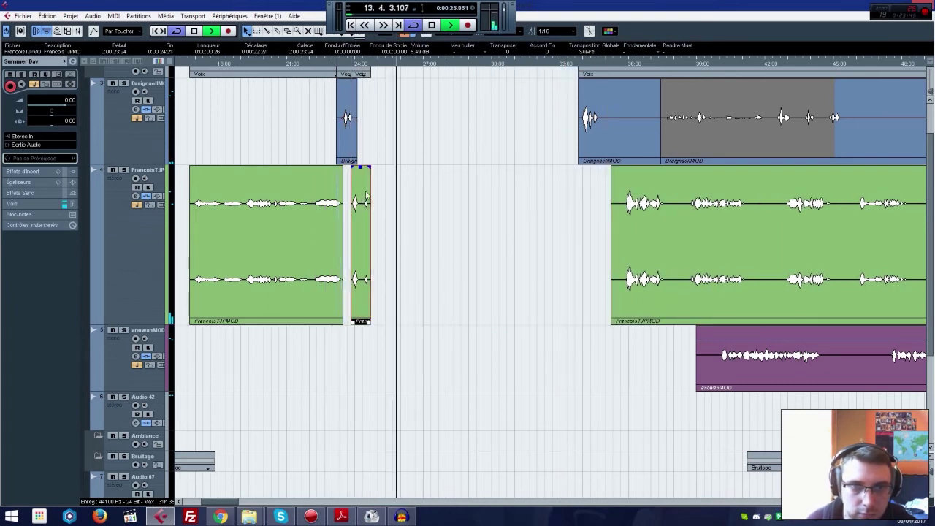
Step: Delete the short green snippet and the earlier green clip before it on track 4
left_click(373, 202)
left_click(367, 202)
key("Delete")
left_click(334, 221)
key("Delete")
Step: Extend the start of the long green clip back over the earlier phrases and position it to start at about 24:16
left_click_drag(612, 322, 230, 301)
left_click_drag(353, 277, 572, 270)
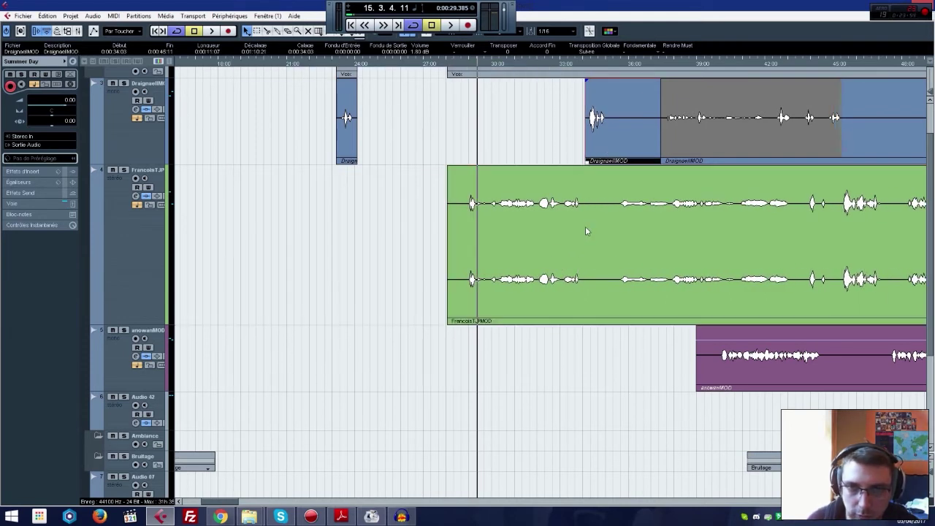
key("space")
left_click_drag(604, 249, 598, 254)
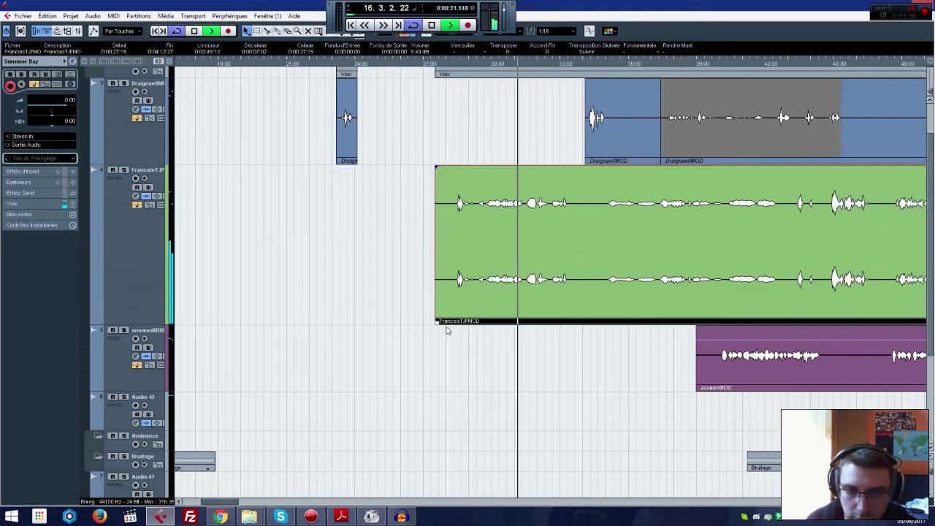
left_click_drag(465, 296, 328, 309)
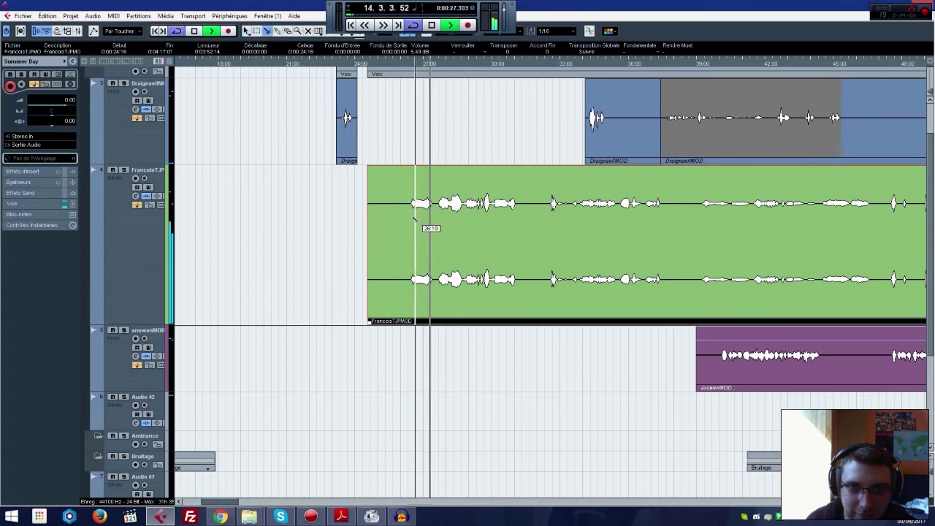
Step: Split the long green clip before and after its first spoken passage and delete the empty lead-in
left_click(409, 226)
left_click(523, 231)
key("1")
left_click(405, 233)
key("Delete")
Step: Place the isolated green passage at about 17 s and the short blue clip on track 3 at about 22:06
mouse_move(447, 234)
left_mouse_down()
mouse_move(179, 244)
mouse_move(448, 252)
left_mouse_up()
mouse_move(553, 119)
left_mouse_down()
mouse_move(525, 121)
mouse_move(538, 130)
left_mouse_up()
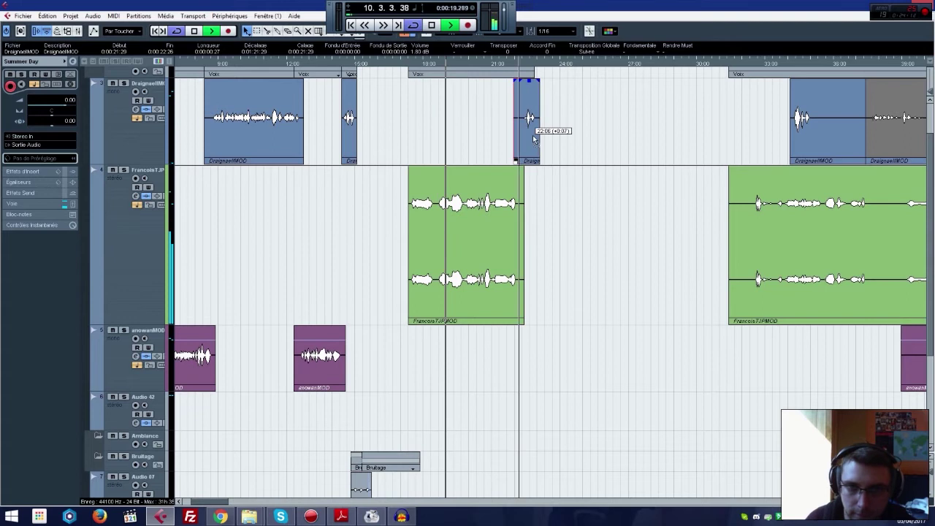
Step: Move the remaining long green clip on track 4 earlier, to start at about 19:01
left_click_drag(759, 202, 860, 321)
left_click_drag(906, 275, 621, 271)
left_click_drag(679, 270, 637, 269)
Step: Split the long green clip at about 27:29 and delete the portions between the first green passage and that cut
right_click(565, 251)
left_click(583, 250)
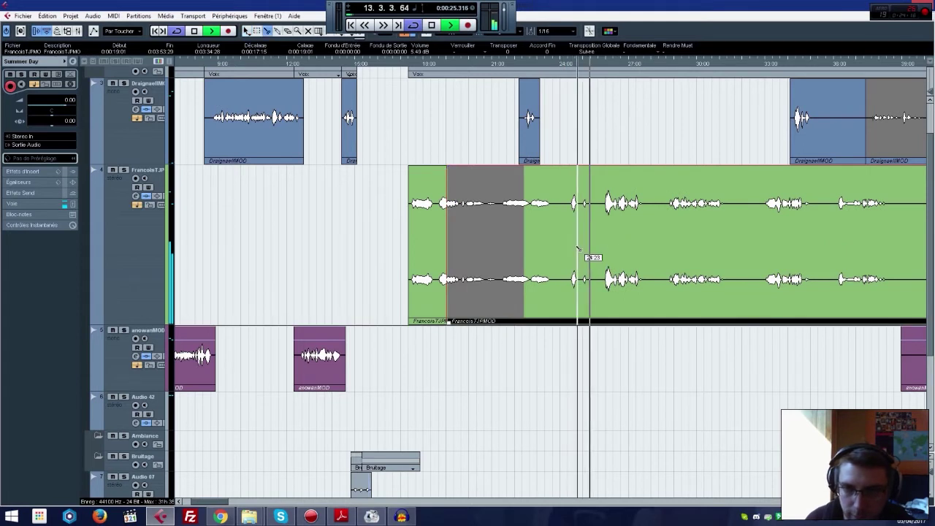
left_click(650, 246)
left_click(570, 249)
right_click(569, 247)
left_click(567, 247)
left_click(561, 246)
key("Delete")
mouse_move(591, 242)
left_mouse_down()
mouse_move(562, 232)
mouse_move(582, 232)
left_mouse_up()
key("Delete")
Step: Isolate the next phrase of the long green clip, remove its leading silence and place it at about 22:24
left_click(684, 236)
right_click(693, 230)
left_click(727, 227)
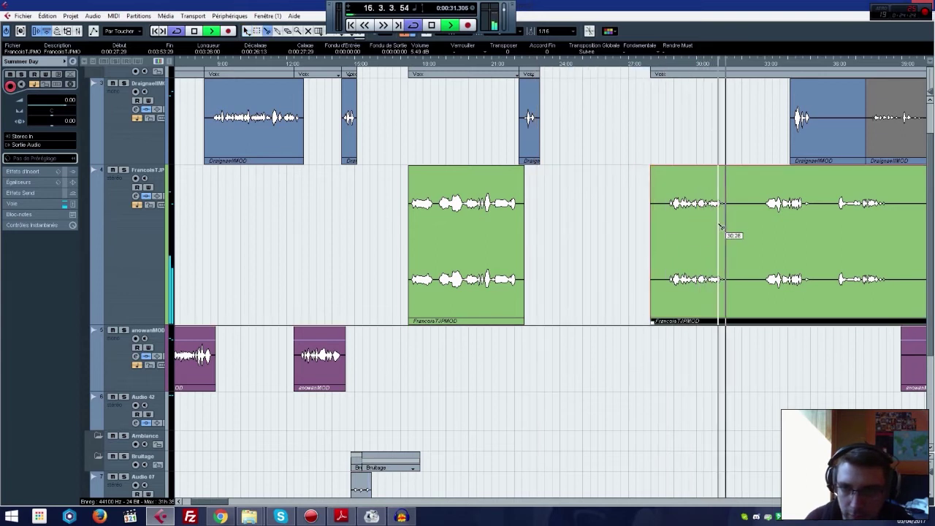
left_click(732, 231)
left_click(666, 231)
right_click(666, 230)
left_click(664, 227)
left_click(662, 226)
key("Delete")
left_click_drag(698, 228, 566, 223)
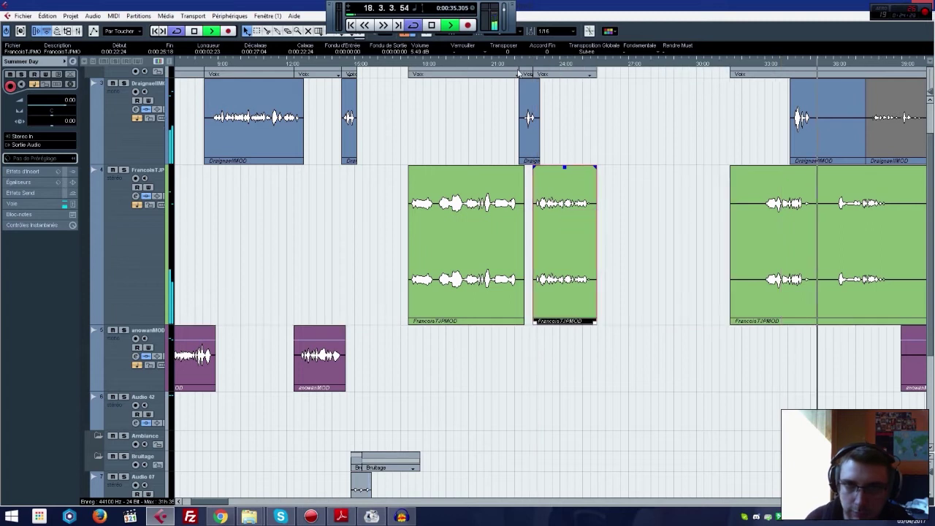
Step: Shift all remaining later clips on tracks 3, 4 and 5 so the blue one starts at about 40 s
left_click_drag(788, 233, 867, 232)
left_click_drag(747, 119, 772, 329)
left_click_drag(747, 236, 841, 232)
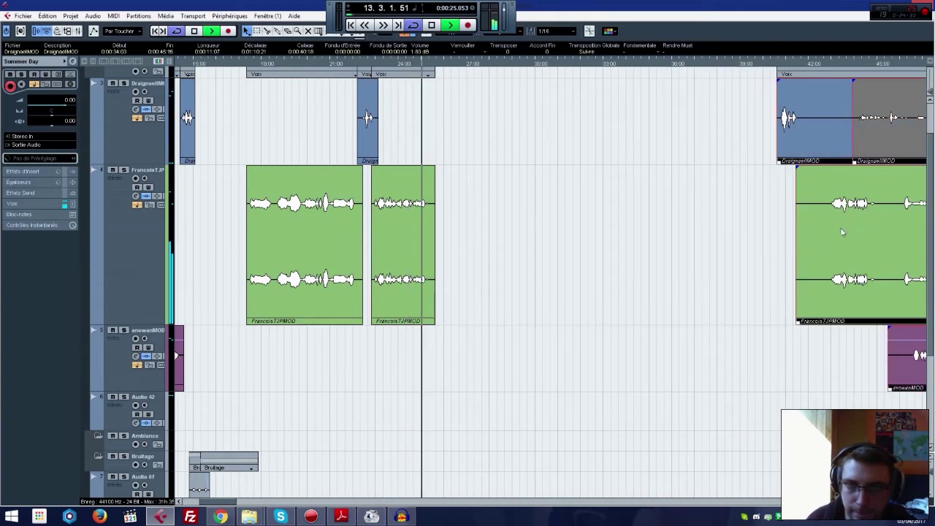
left_click(568, 210)
Step: Nudge the second green phrase to 22:29, lengthen it to 2:28 and give it an 11-frame fade-out
left_click_drag(407, 193, 410, 194)
left_click_drag(439, 322, 441, 326)
left_click_drag(440, 168, 431, 167)
key("space")
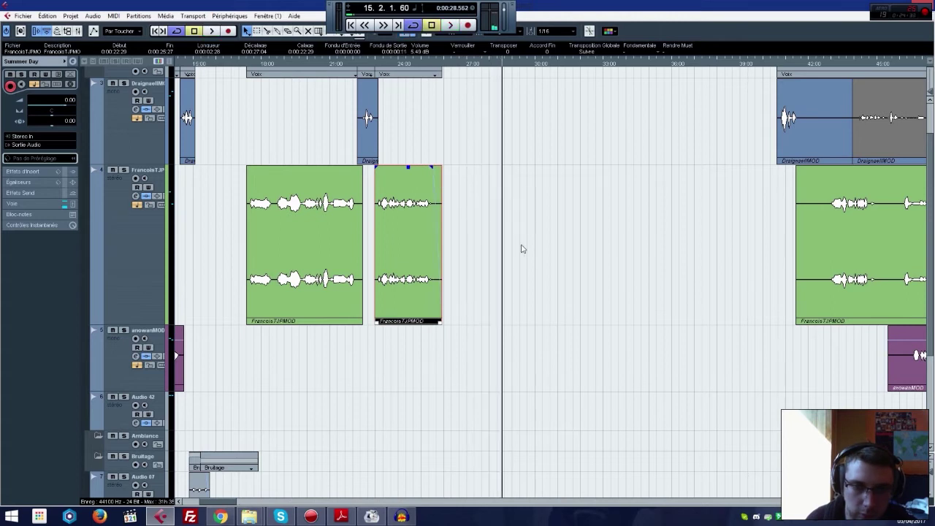
Step: Consult the script PDF for the following line and move the remaining blue track 3 clip earlier in Cubase for playback
left_click(340, 517)
left_click_drag(246, 339, 246, 250)
left_click(738, 145)
left_click_drag(813, 133, 566, 132)
key("space")
Step: Split the blue track 3 clip around its opening words and delete the surplus pieces around them
right_click(556, 141)
left_click(575, 144)
left_click_drag(660, 139, 626, 139)
right_click(575, 141)
left_click(597, 140)
left_click(626, 138)
left_click(650, 142)
right_click(649, 141)
left_click(647, 135)
left_click(613, 134)
key("Delete")
left_click(662, 133)
key("Delete")
Step: Place the isolated blue phrase at 25:12, overlapping the end of the second green phrase, and lower its volume to 0.00 dB
left_click_drag(647, 132, 447, 147)
left_click(419, 64)
left_click(542, 236)
left_click_drag(442, 82, 442, 85)
Step: Raise the second green phrase's volume to 5.74 dB and trim the end of the following blue phrase to a length of 1:00
left_click(403, 198)
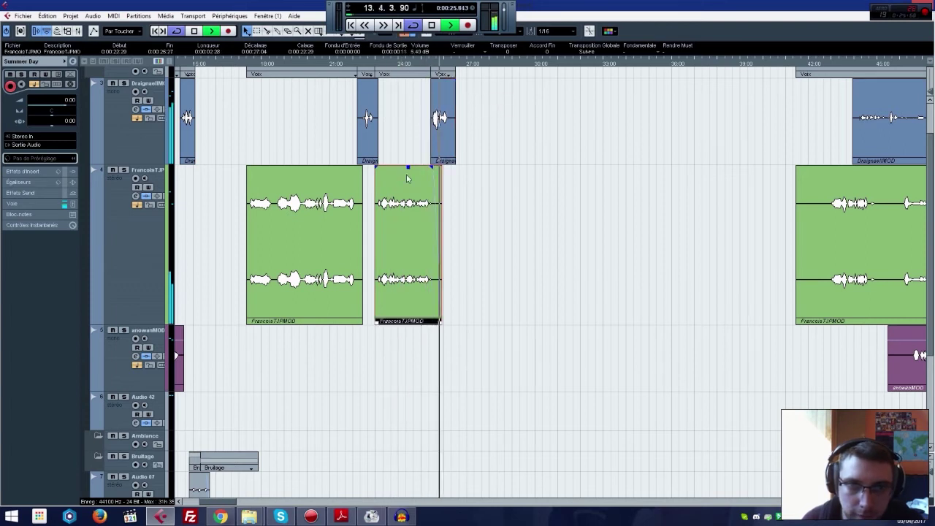
left_click_drag(409, 170, 408, 165)
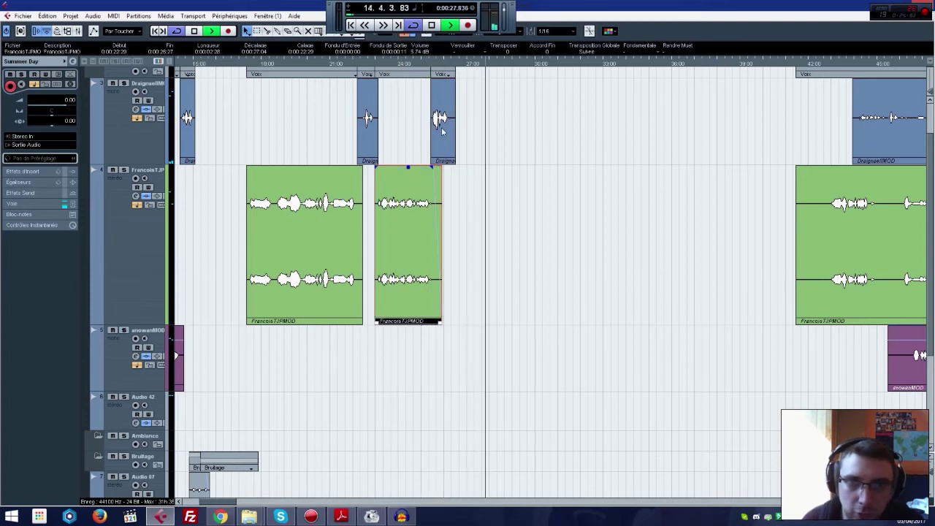
key("space")
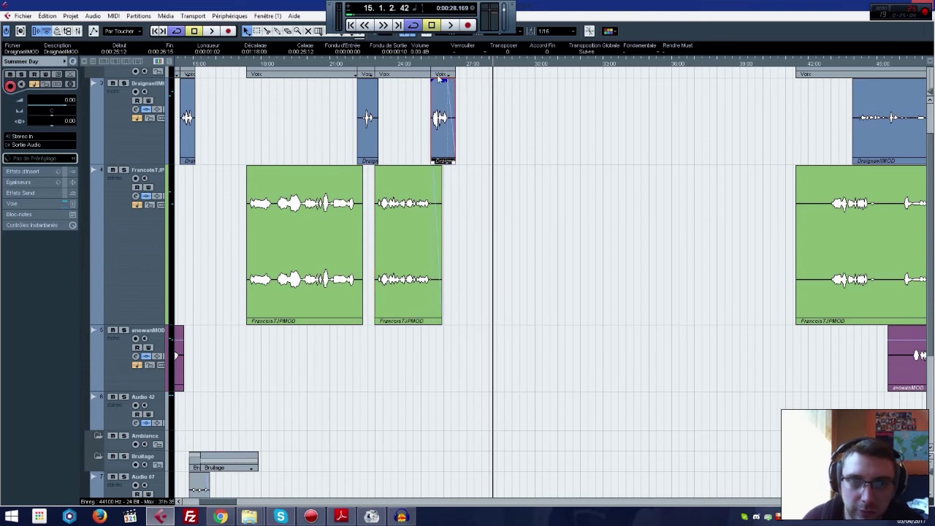
left_click_drag(453, 159, 454, 162)
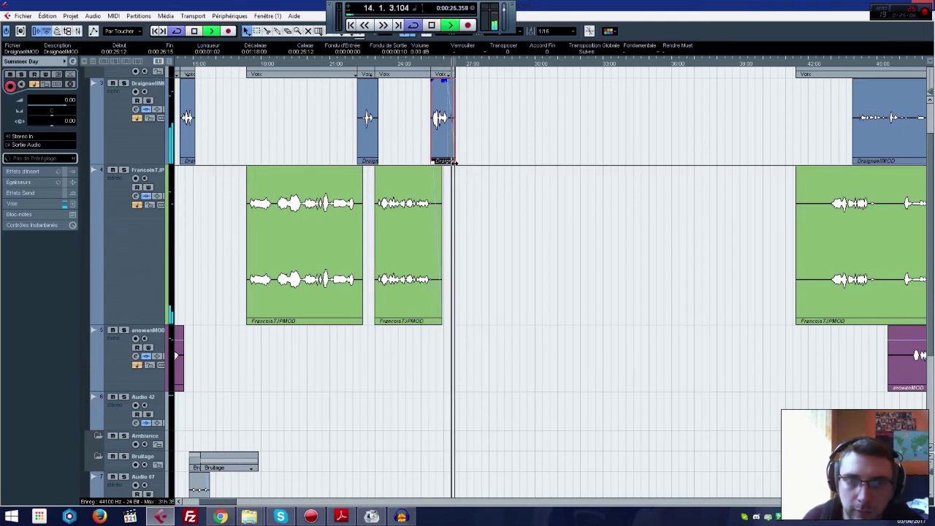
double_click(423, 64)
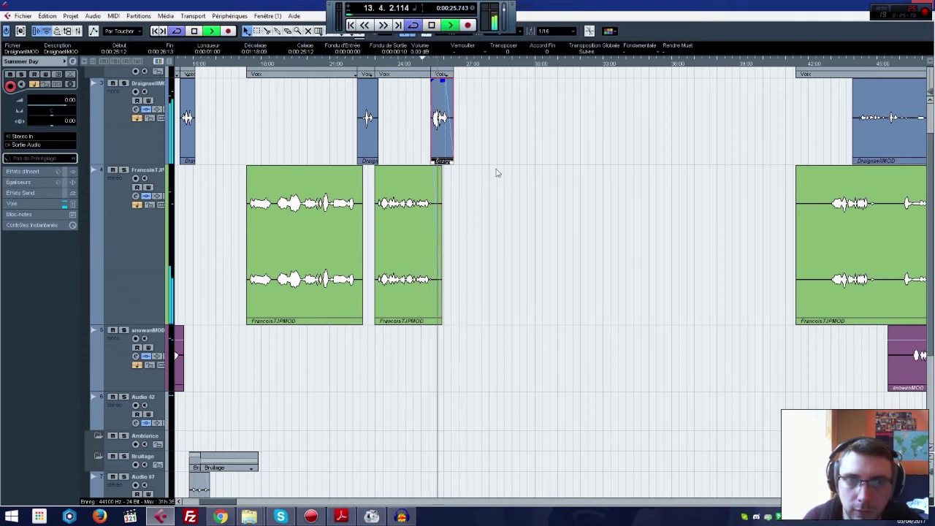
key("space")
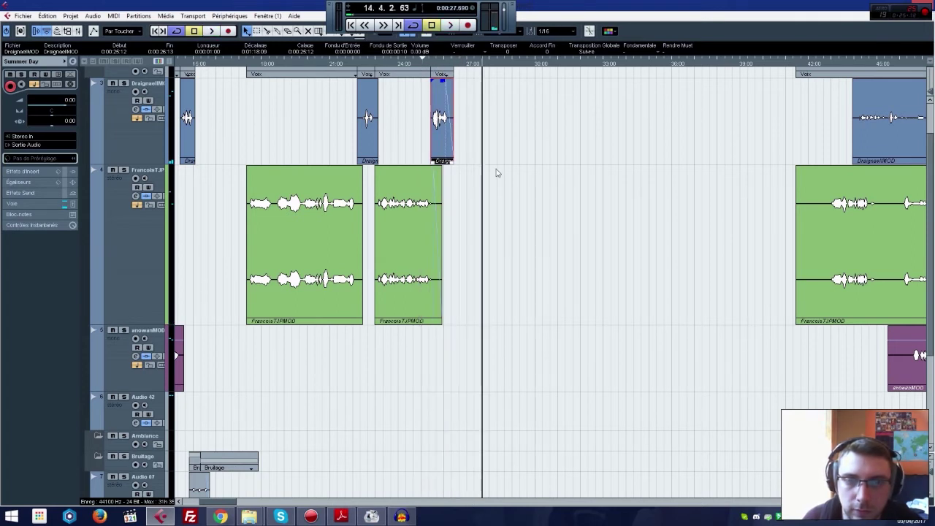
Step: Switch to the script PDF and check which dialogue lines follow on page 2
scroll(494, 261, "down", 5)
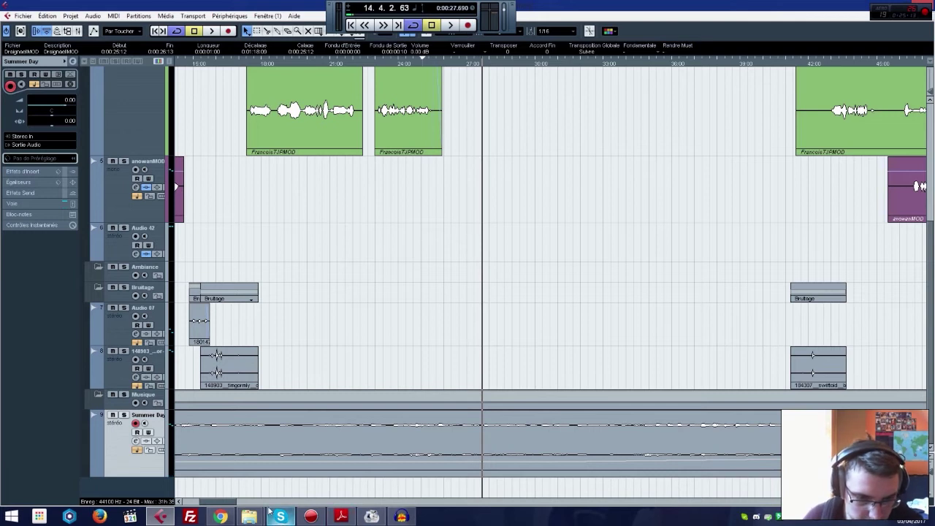
left_click(245, 519)
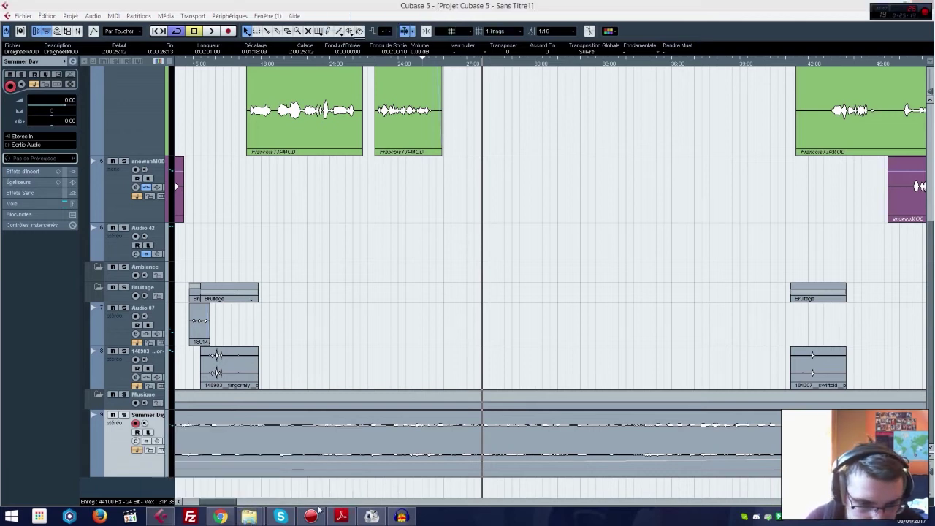
mouse_move(342, 516)
left_click(322, 458)
scroll(298, 202, "down", 5)
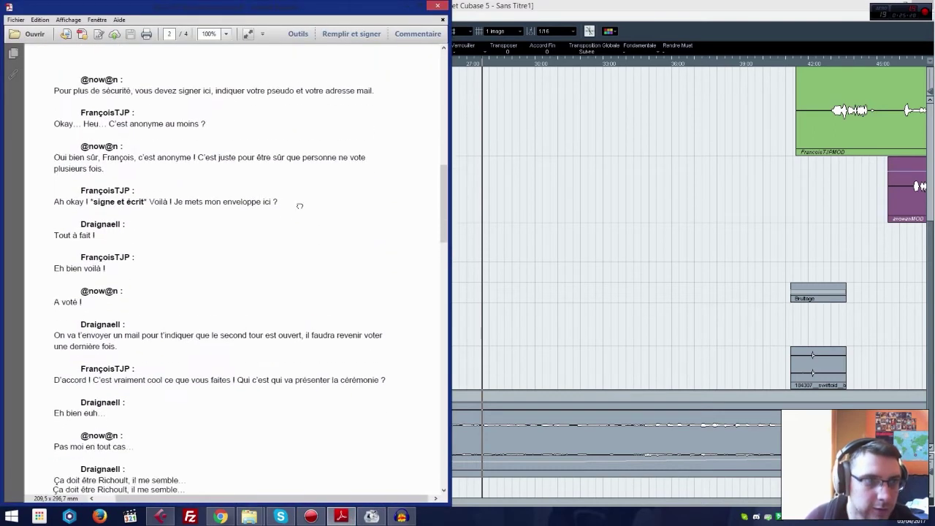
left_click(606, 241)
key("shift+h")
Step: In Cubase, move the long purple clip on track 5 to about 24:08 and align the remaining green clip with the blue one above it
scroll(730, 292, "down", 2)
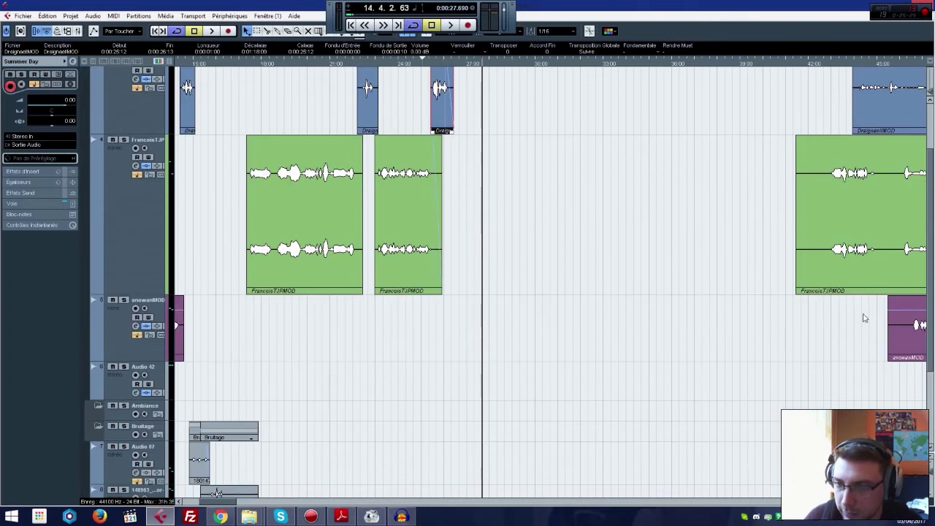
left_click_drag(876, 344, 457, 342)
key("space")
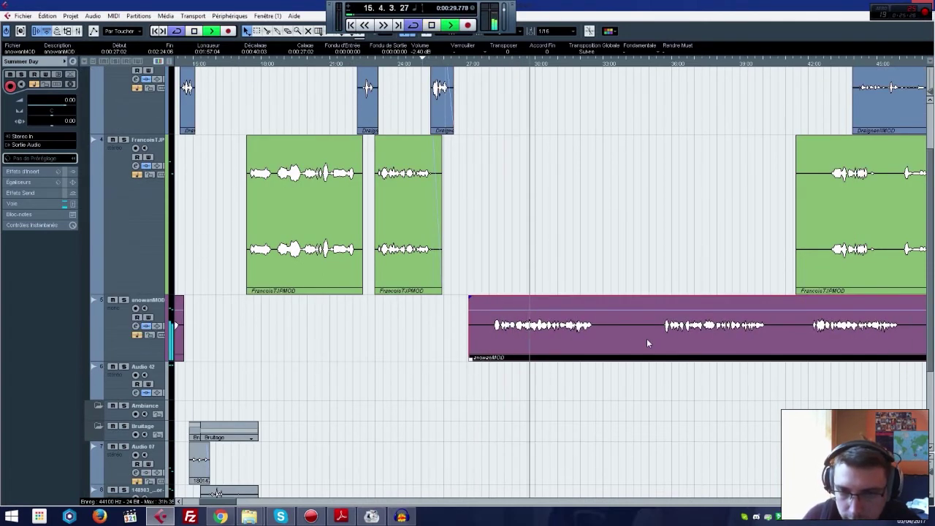
left_click_drag(804, 234, 861, 233)
left_click_drag(761, 344, 727, 342)
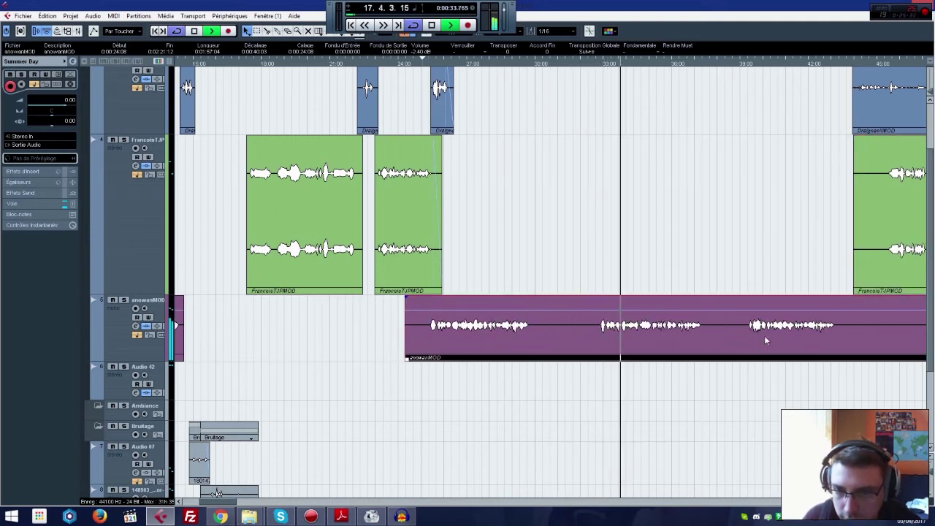
Step: Split the purple clip at both ends of the pause between its first two phrases and delete the pause
right_click(575, 335)
left_click(564, 330)
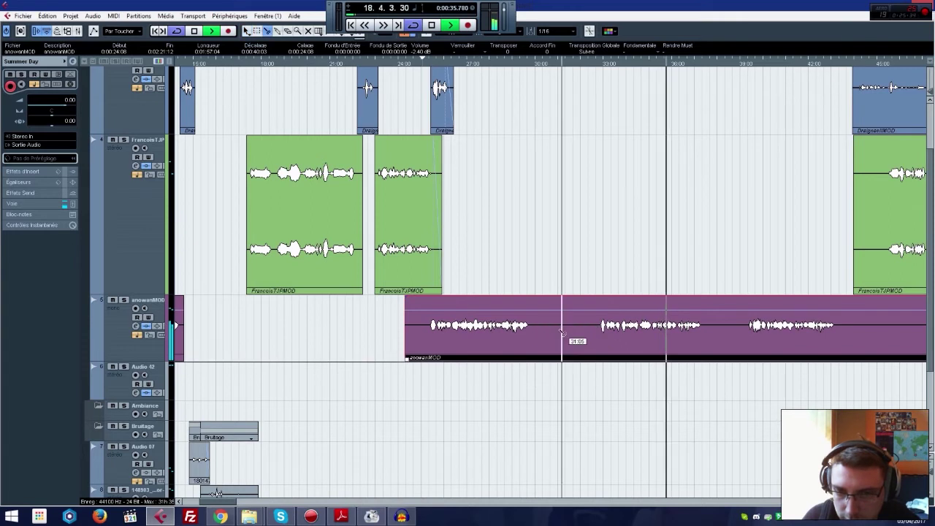
left_click(538, 334)
left_click(597, 342)
right_click(587, 335)
left_click(585, 333)
key("Delete")
Step: Split the purple clip before and after its third phrase and delete the first and second phrase clips
right_click(672, 327)
left_click(693, 327)
left_click(745, 337)
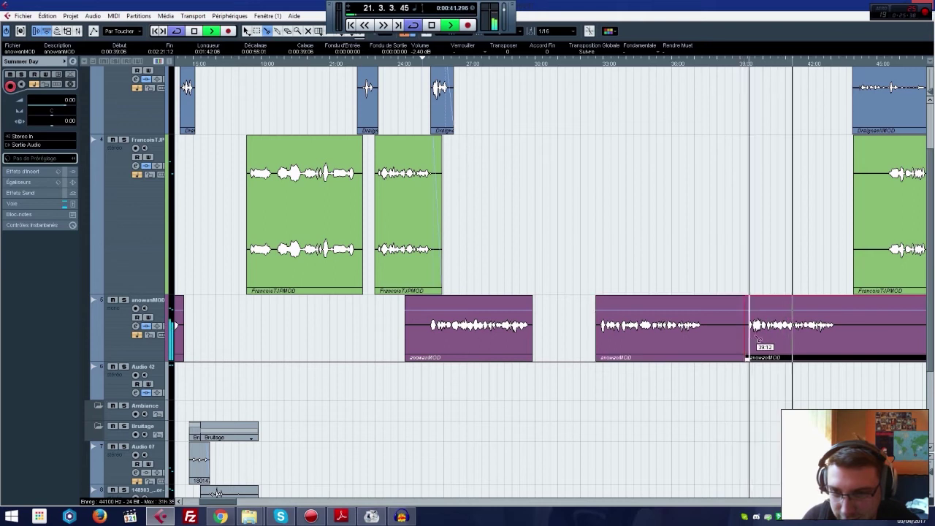
left_click(840, 342)
right_click(841, 341)
left_click(840, 341)
left_click(714, 346)
key("Delete")
left_click(513, 338)
key("Delete")
Step: Place the isolated purple phrase at about 26:03, and trim and move the remaining green clip to start at about 42:03
left_click_drag(777, 338, 480, 322)
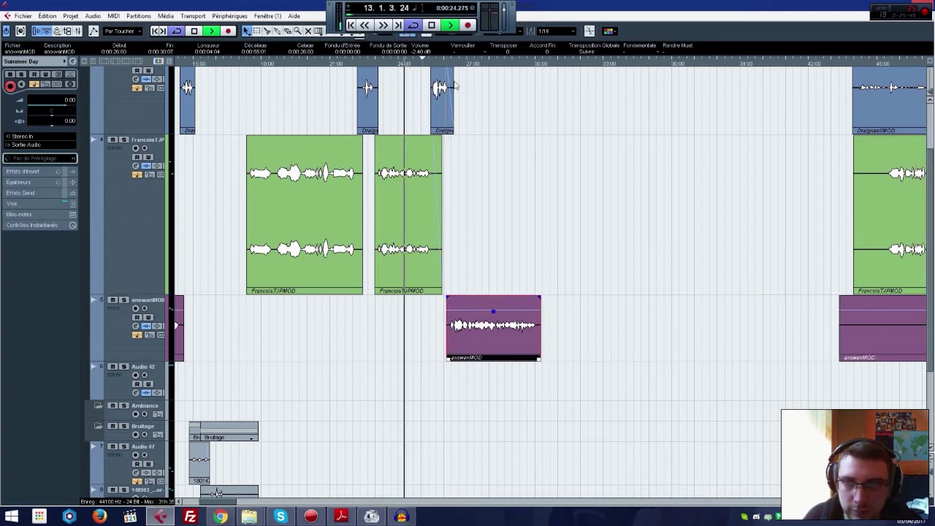
left_click_drag(862, 283, 827, 283)
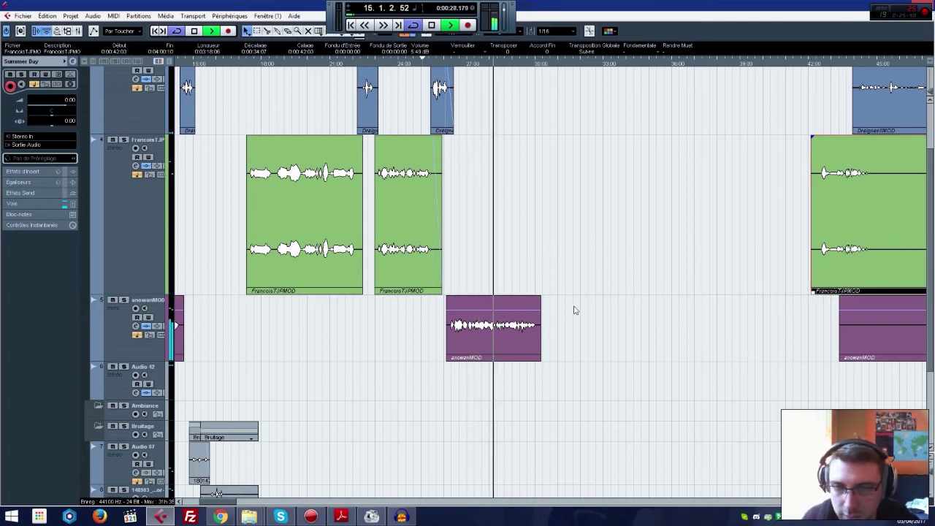
Step: Switch back to the script PDF and look up the dialogue that follows the placed line
left_click(340, 516)
left_click_drag(260, 391, 262, 355)
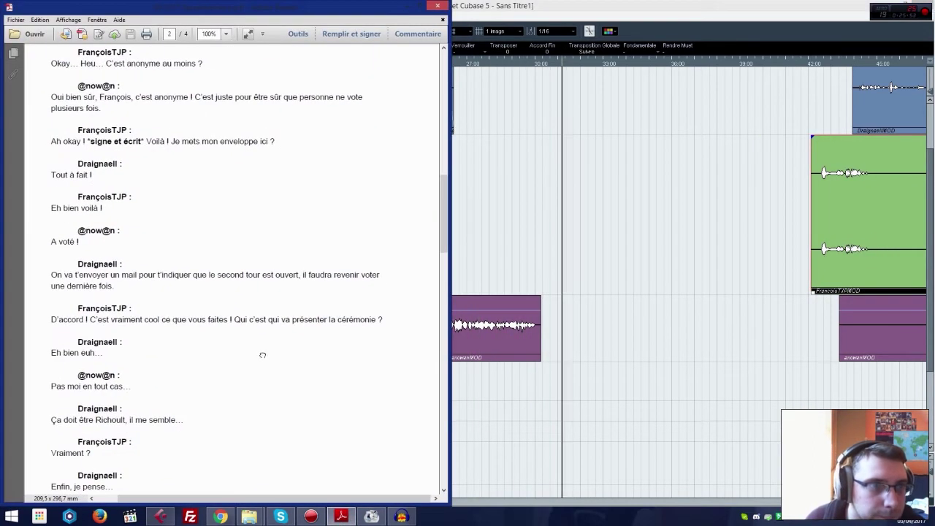
Step: Return to the Cubase project, move the remaining green clip to start at about 26:25 and play through its takes
left_click(597, 392)
left_click_drag(873, 208, 580, 212)
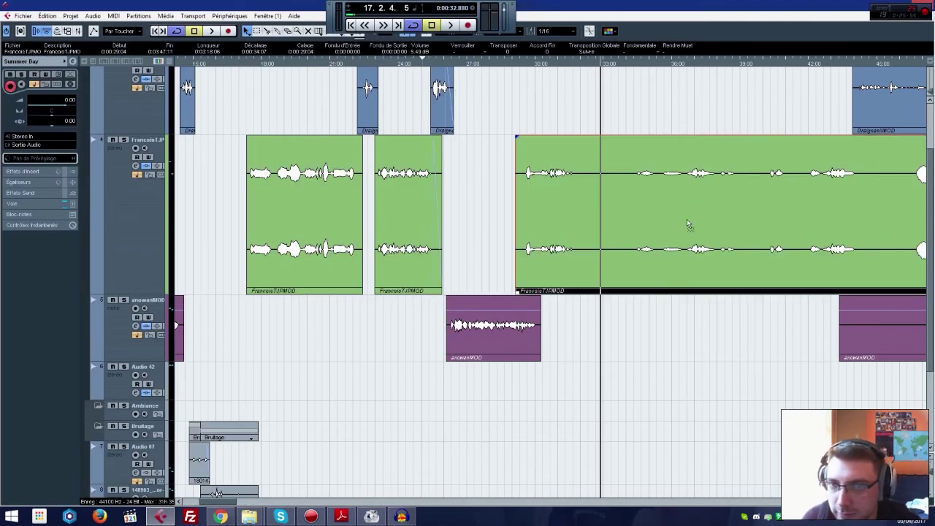
left_click_drag(687, 224, 655, 225)
key("space")
scroll(548, 278, "down", 3)
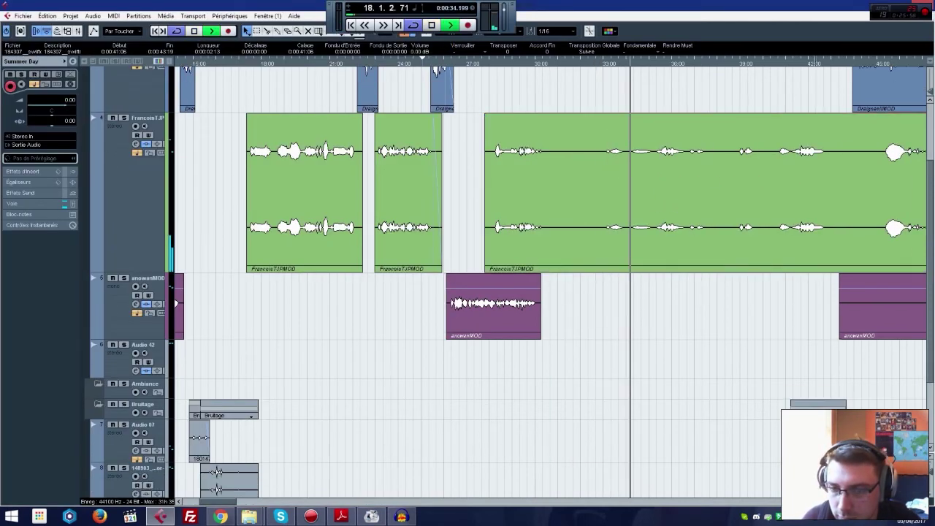
scroll(548, 278, "right", 3)
scroll(639, 364, "right", 1)
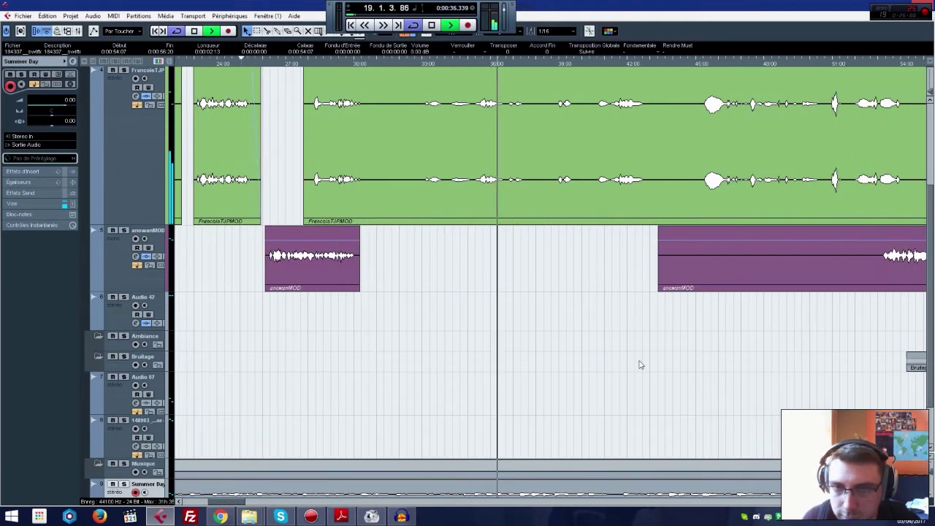
scroll(635, 359, "up", 3)
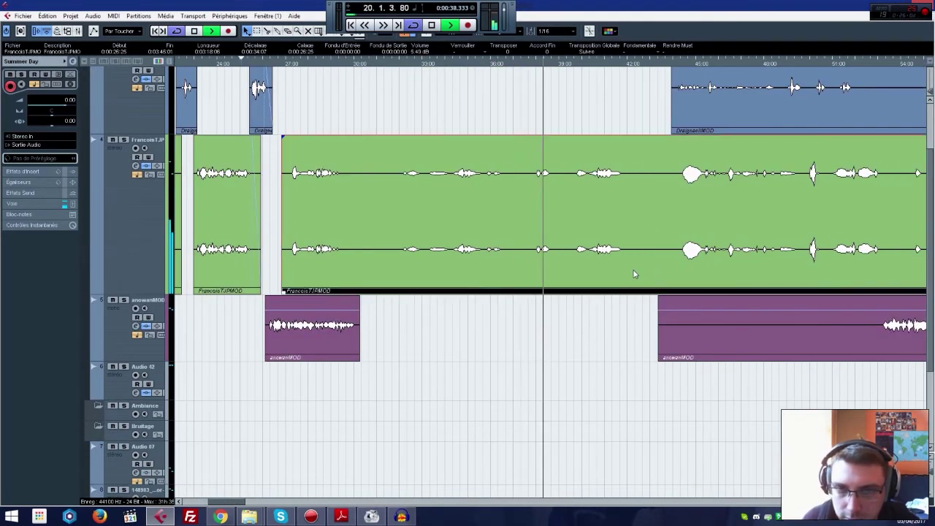
Step: Split the green clip at 37:25 and after the chosen line, delete the earlier takes, and place the isolated line at about 29:29
left_click(541, 223)
left_click(534, 231)
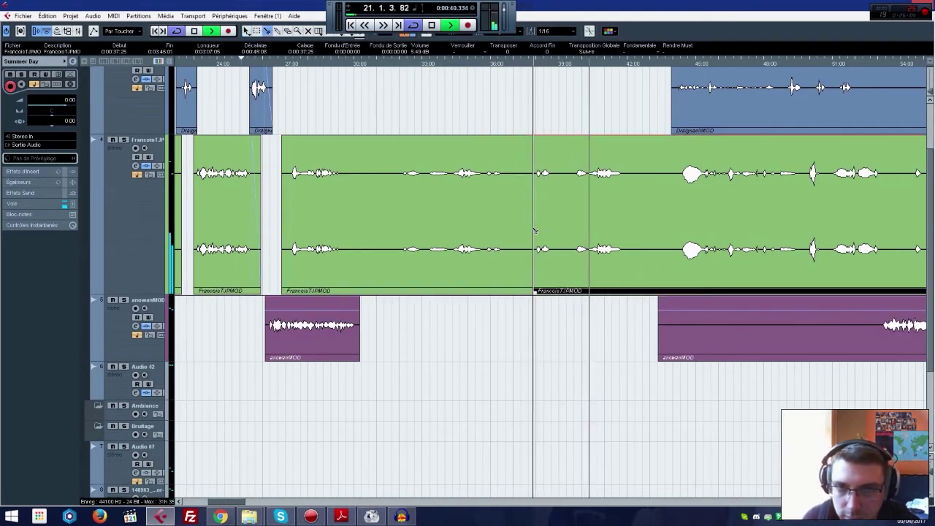
left_click(630, 234)
left_click(484, 221)
key("Delete")
left_click_drag(555, 223, 376, 223)
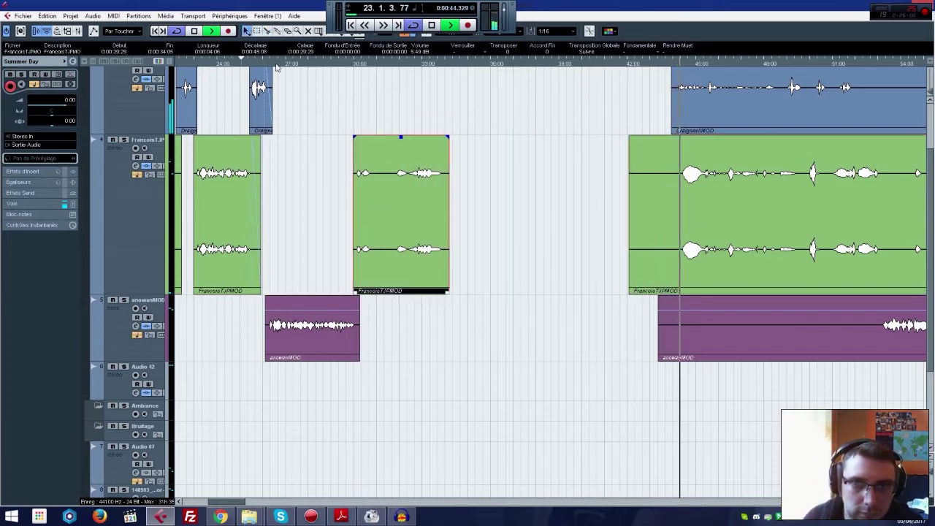
Step: Play back the join around the purple line, and shift all remaining voice clips right so the blue one starts at 54:07
left_click(276, 65)
left_click(529, 313)
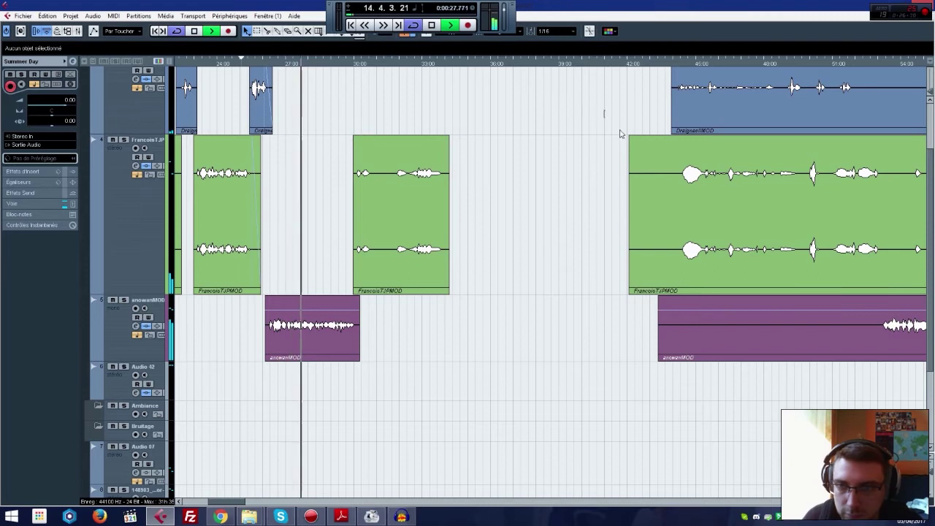
left_click_drag(786, 361, 786, 361)
left_click_drag(731, 340, 924, 334)
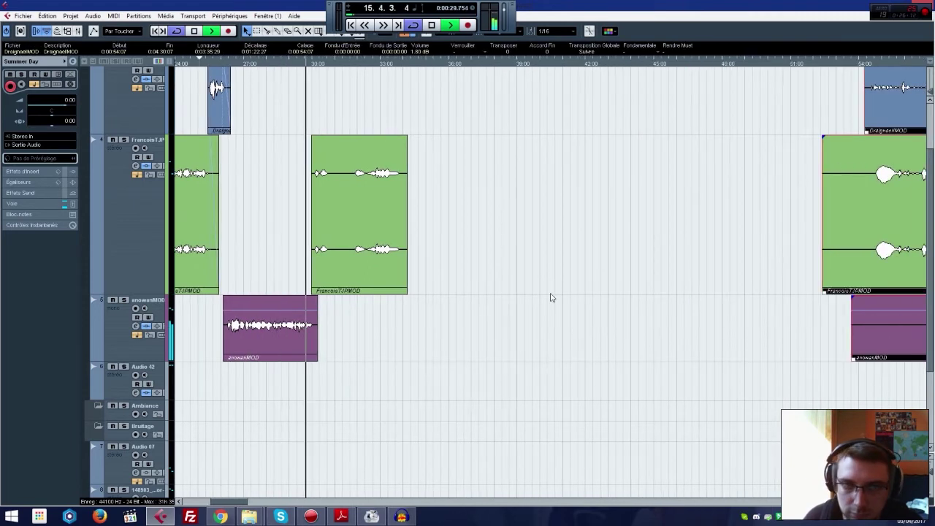
left_click(542, 299)
Step: Check the script PDF for the surrounding dialogue, and move the remaining purple clip back to start at about 25:12
left_click(341, 516)
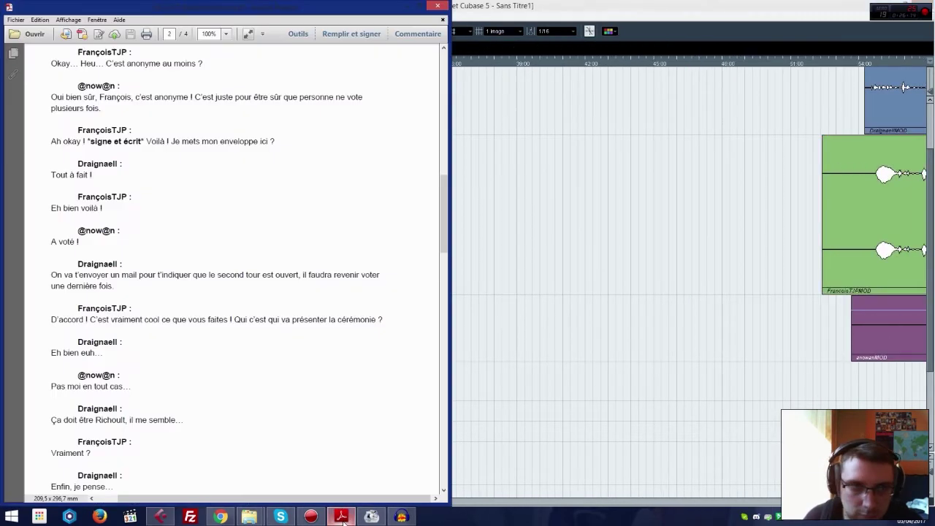
scroll(273, 365, "down", 1)
scroll(274, 360, "down", 3)
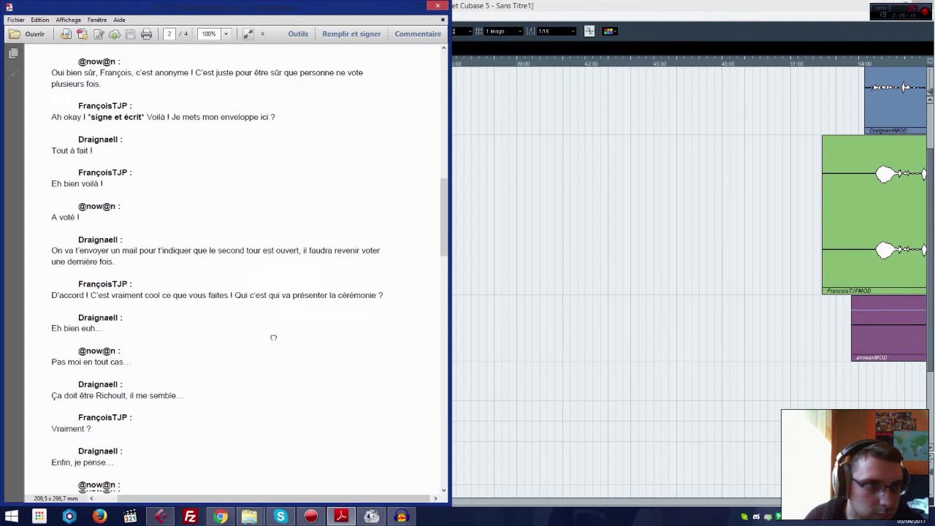
left_click(553, 364)
left_click_drag(852, 351, 223, 328)
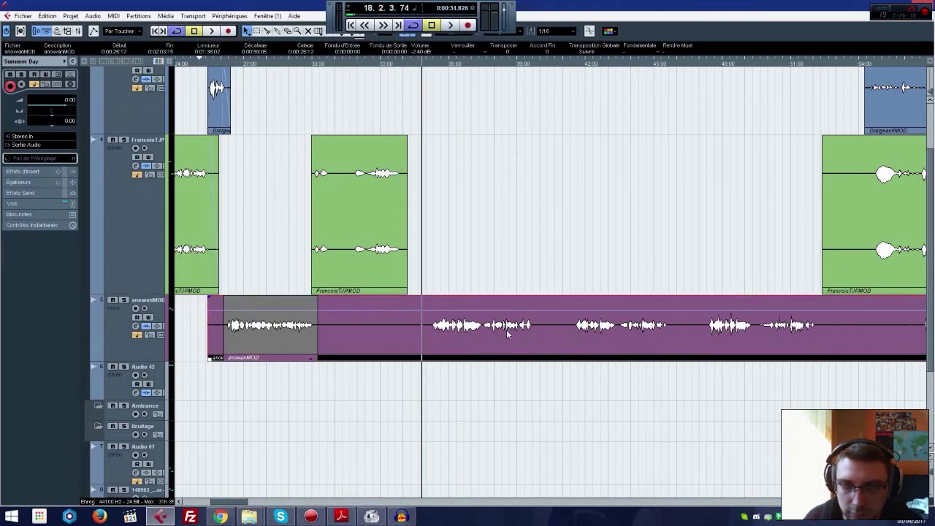
Step: Split the long purple clip just before its next phrase and delete the part that overlaps the already placed purple line
left_click(435, 338)
left_click(427, 340)
right_click(427, 340)
left_click(403, 334)
left_click(402, 334)
key("Delete")
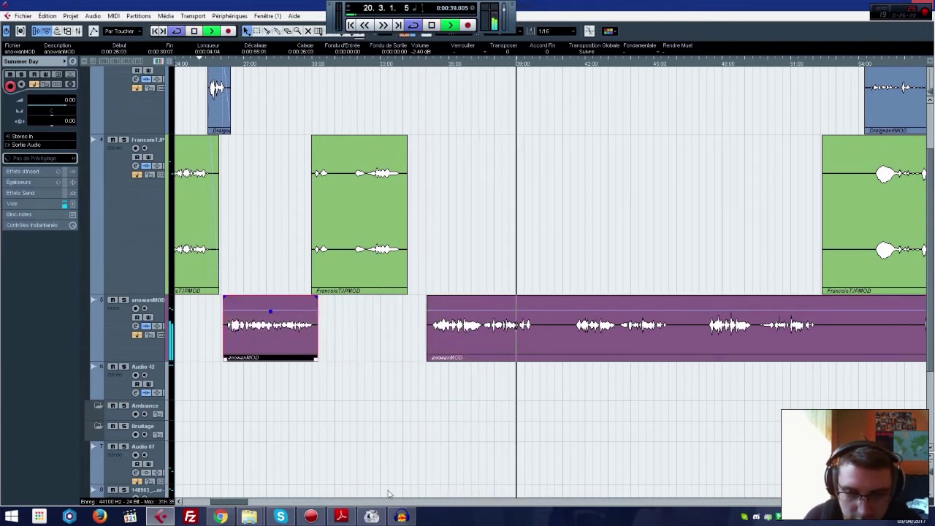
Step: Check the script PDF again, and move the remaining green clip right and the long purple clip to about 34:15
left_click(341, 517)
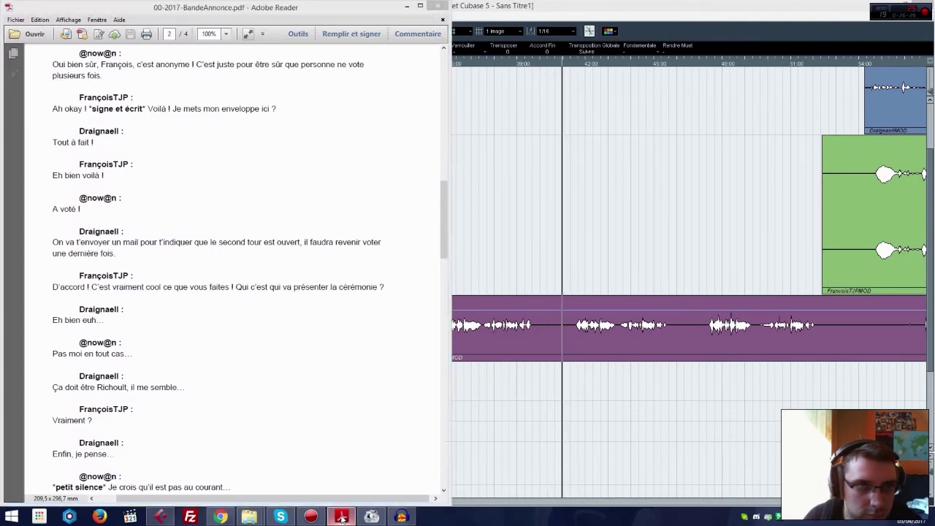
left_click(341, 516)
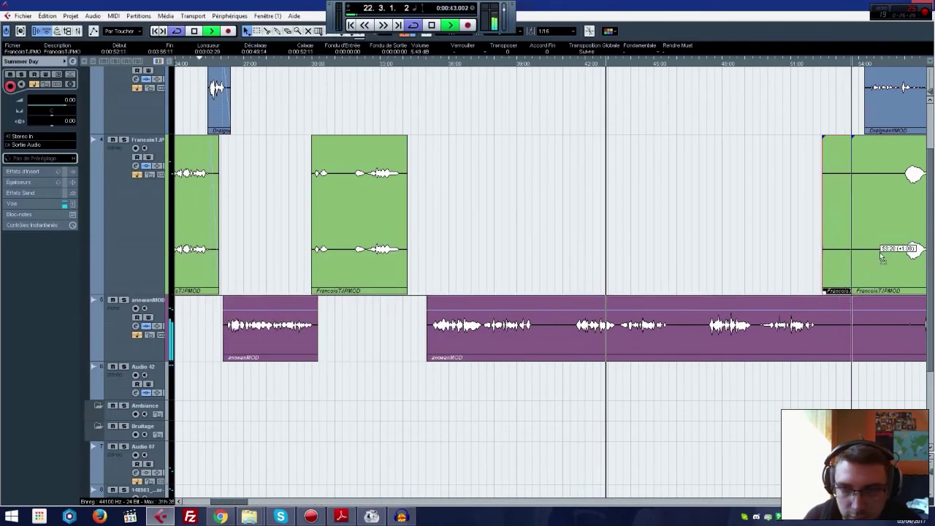
left_click_drag(848, 255, 880, 254)
left_click(592, 339)
left_click_drag(623, 339, 610, 339)
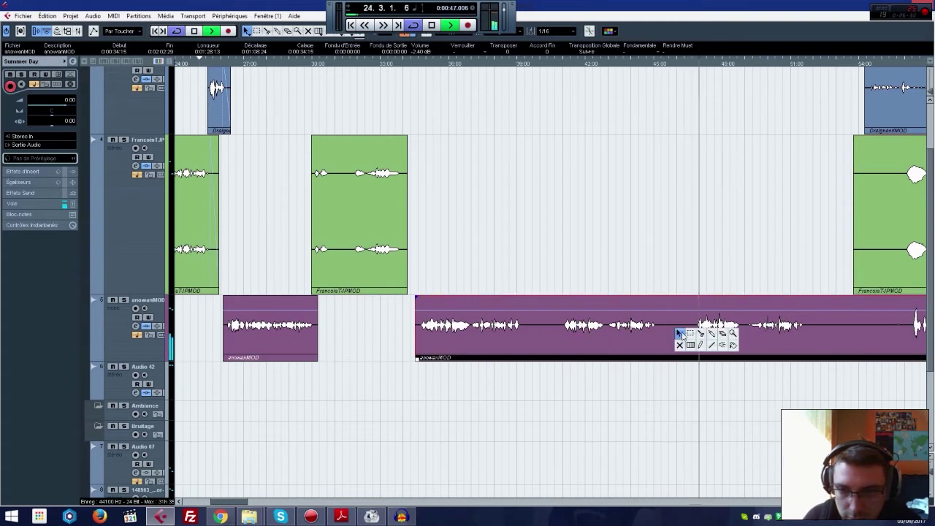
Step: Split the long purple clip at 45:07 and 40:26 and delete the first take before 40:26
left_click(701, 334)
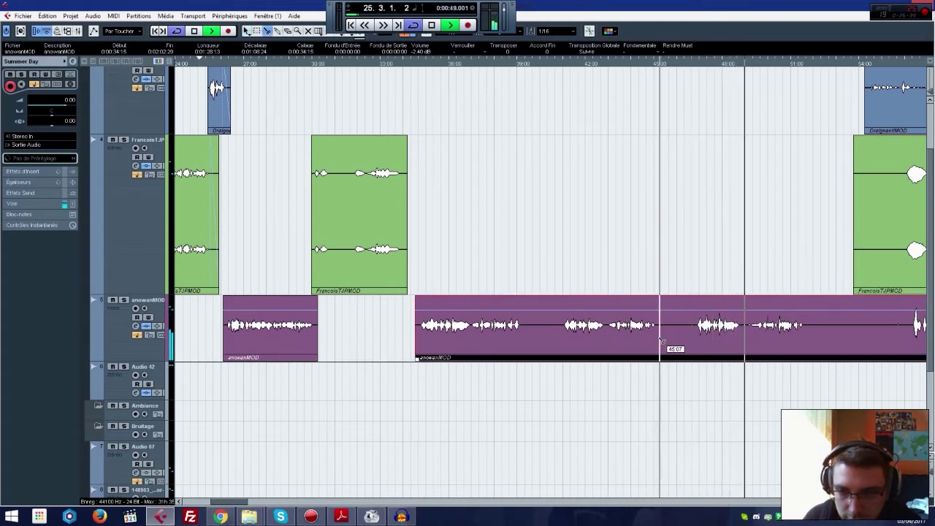
left_click(660, 340)
left_click(560, 339)
key("1")
left_click(548, 338)
key("Delete")
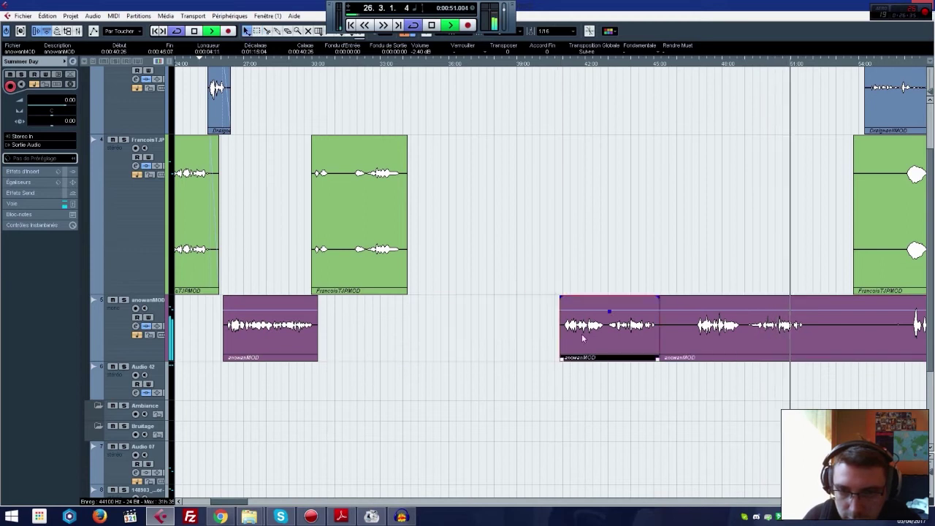
Step: Split the second purple take between its two phrases, and cut the following take at about 48:28 and 51:25
left_click(619, 333)
left_click(609, 339)
left_click(744, 340)
left_click(810, 340)
key("1")
left_click(675, 332)
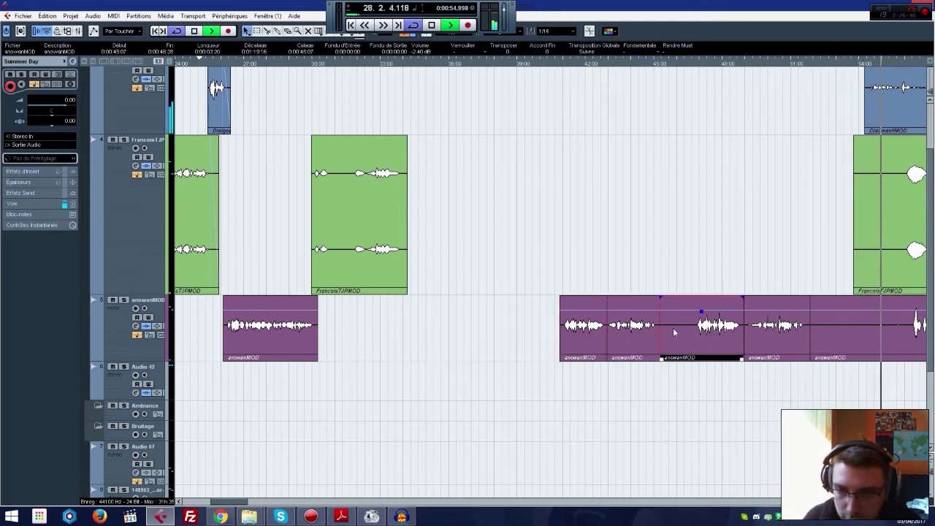
key("Delete")
left_click(649, 334)
key("Delete")
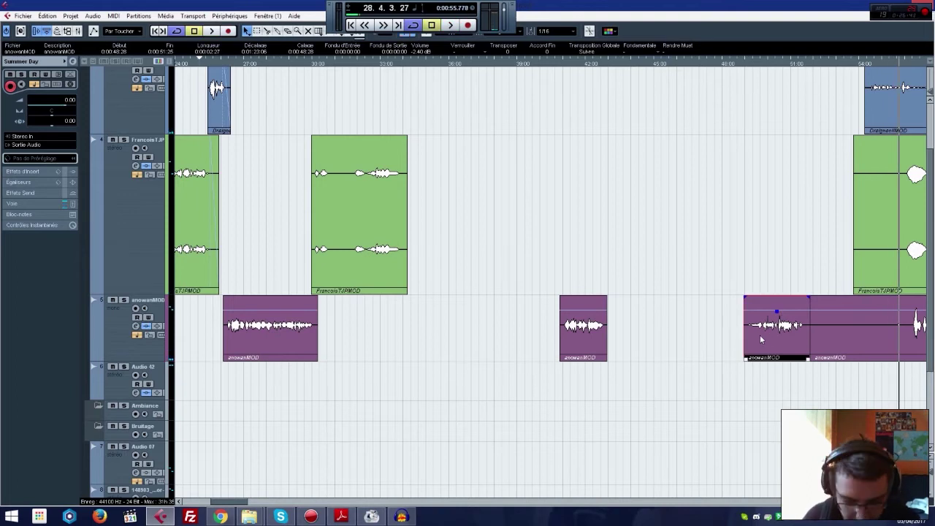
key("ctrl+z")
key("ctrl+z")
Step: Delete the two middle purple clips, and place the kept first and last phrases back to back starting at about 33:19
left_click_drag(578, 333, 532, 333)
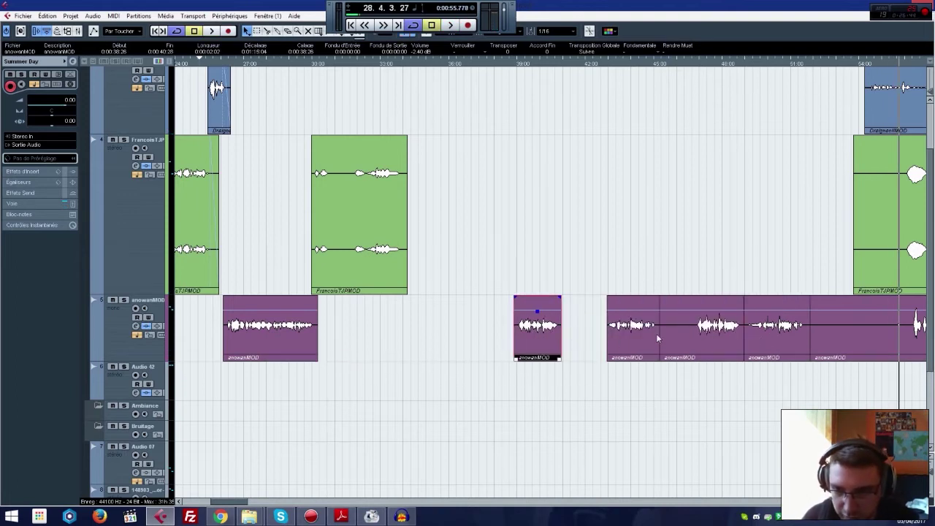
left_click_drag(724, 244, 604, 326)
key("Delete")
left_click_drag(760, 341, 436, 329)
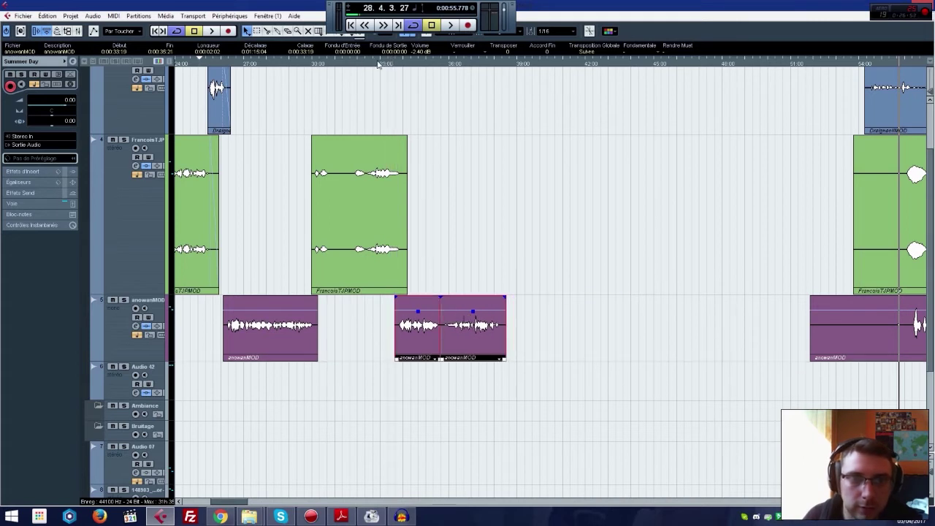
Step: Play back the joined purple phrases, extend the first one's end to 35:24 and listen to the join again
left_click(580, 237)
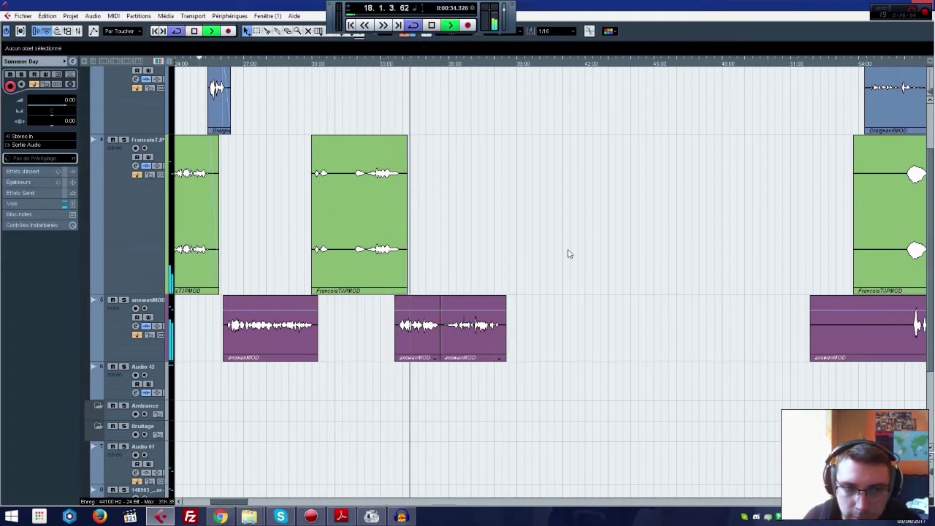
left_click(430, 347)
left_click_drag(440, 358, 444, 360)
left_click(429, 63)
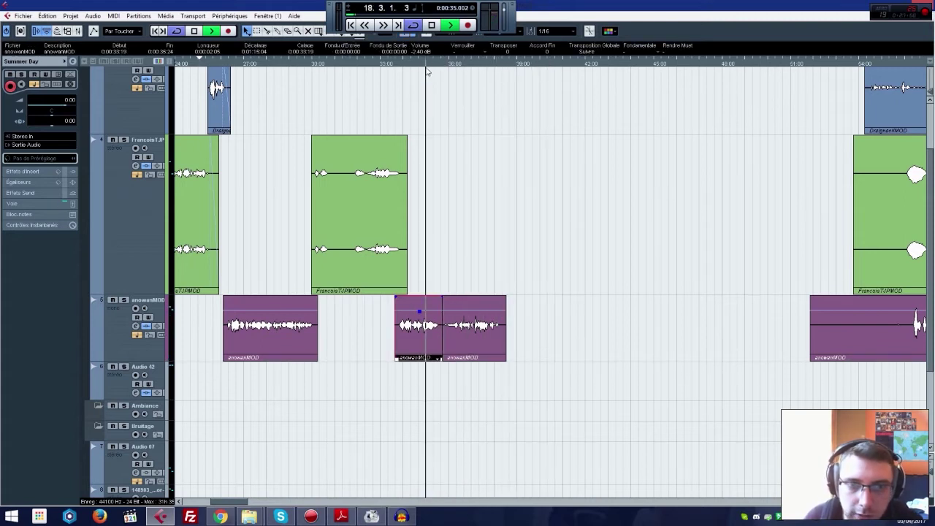
left_click(537, 260)
key("space")
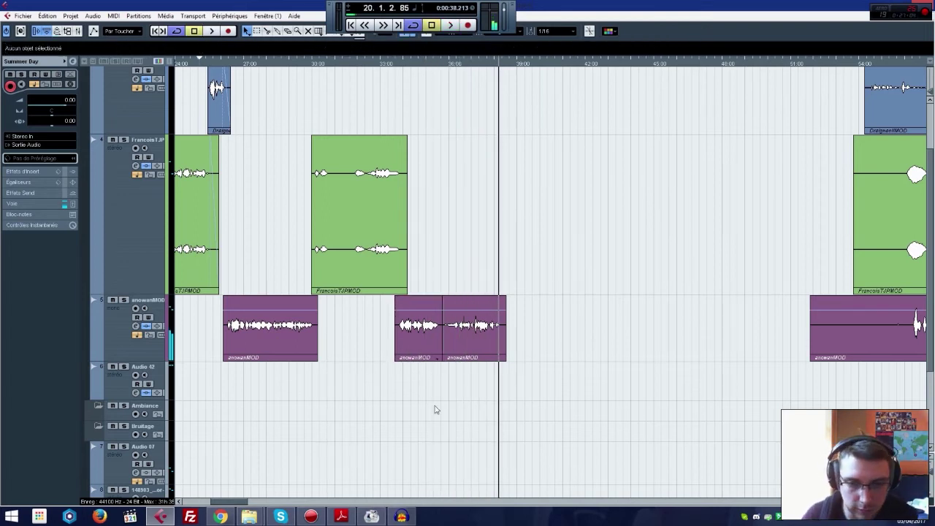
Step: Adjust the Summer Day music clip's volume curve with points at about 30:00 and 56:00 to keep it low under the dialogue
scroll(434, 407, "down", 3)
left_click(550, 468)
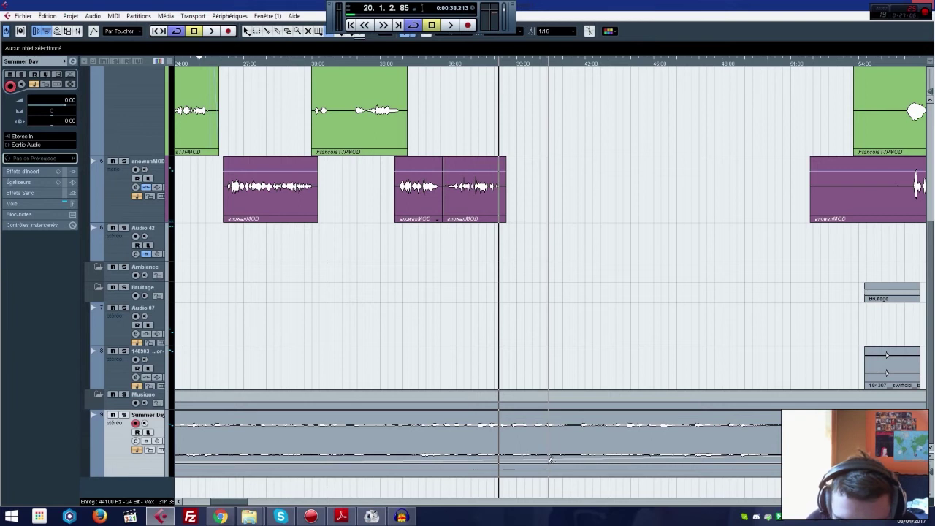
left_click(582, 439)
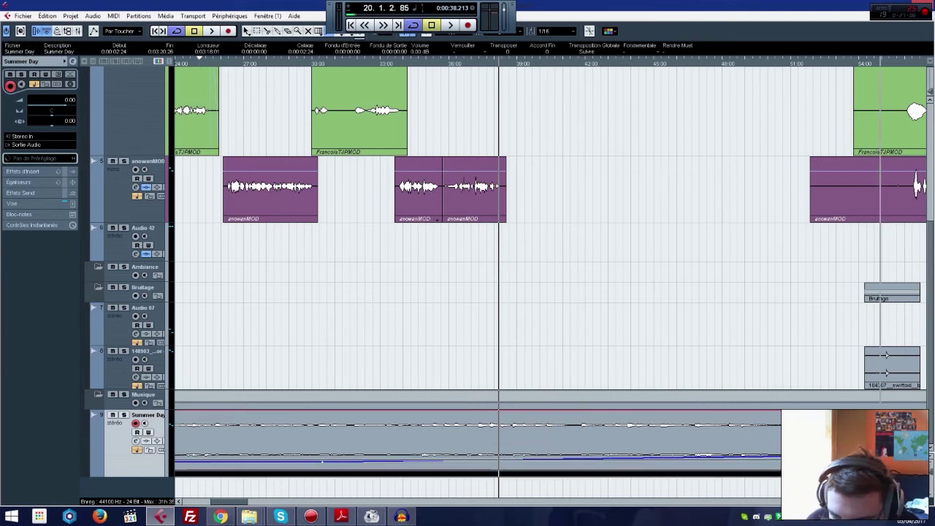
key("ctrl+z")
left_click(910, 463)
left_click(322, 462)
left_click_drag(326, 461, 322, 464)
left_click_drag(322, 462, 321, 461)
key("1")
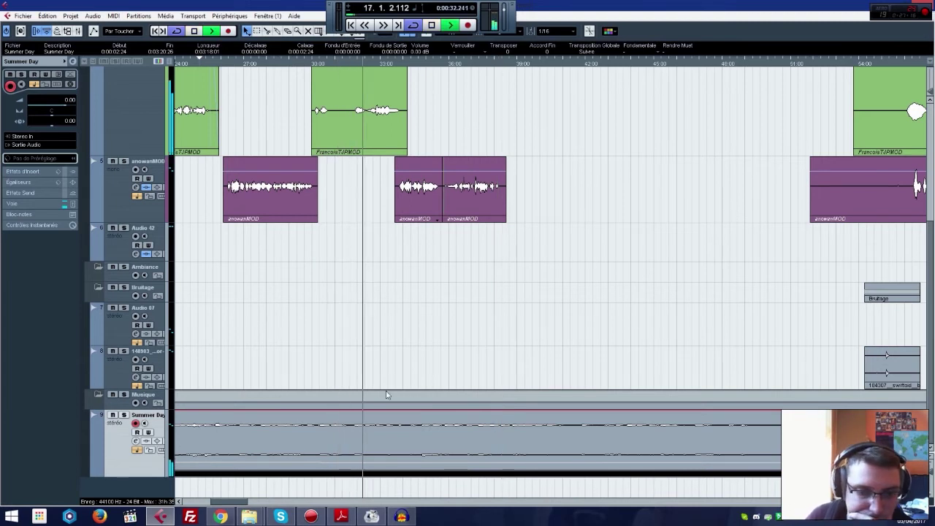
Step: Browse the file search window from Mes saga mp3 up to Ce PC, return to the project and stop playback
mouse_move(249, 517)
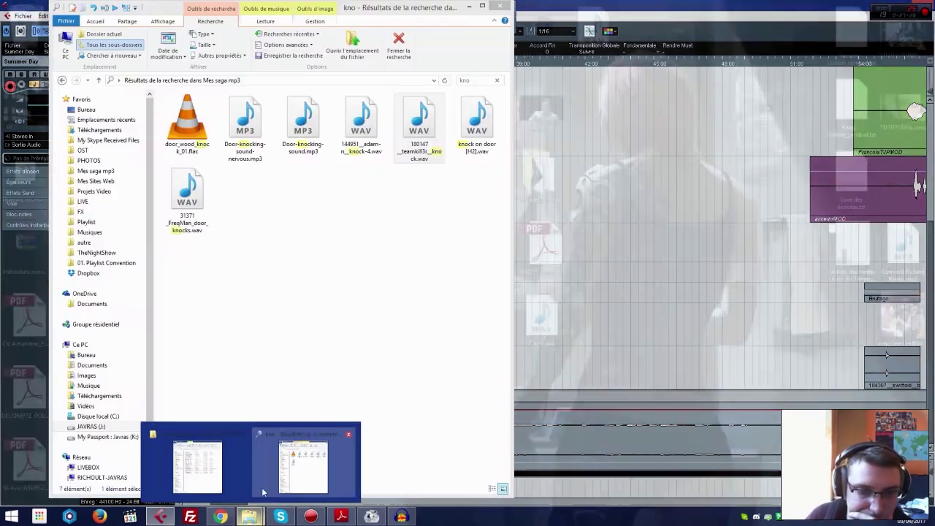
left_click(267, 489)
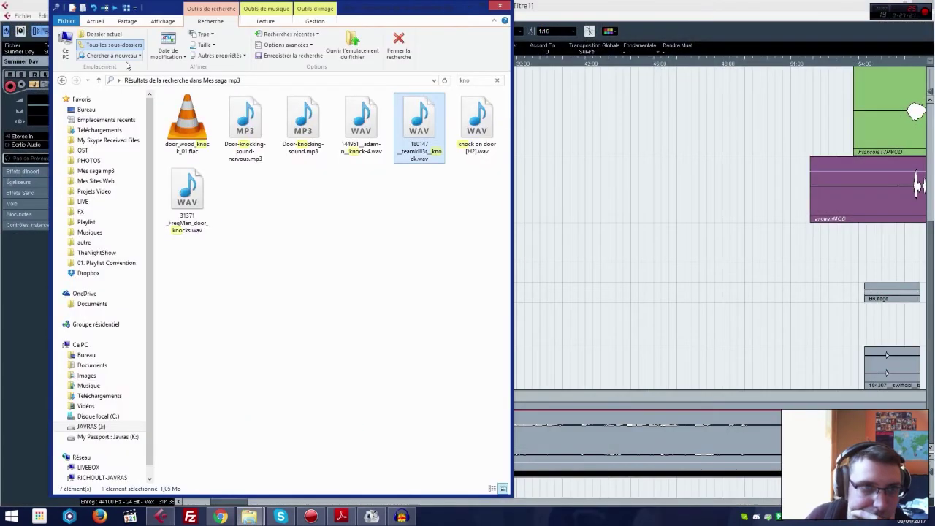
left_click(100, 172)
left_click(157, 80)
left_click(132, 81)
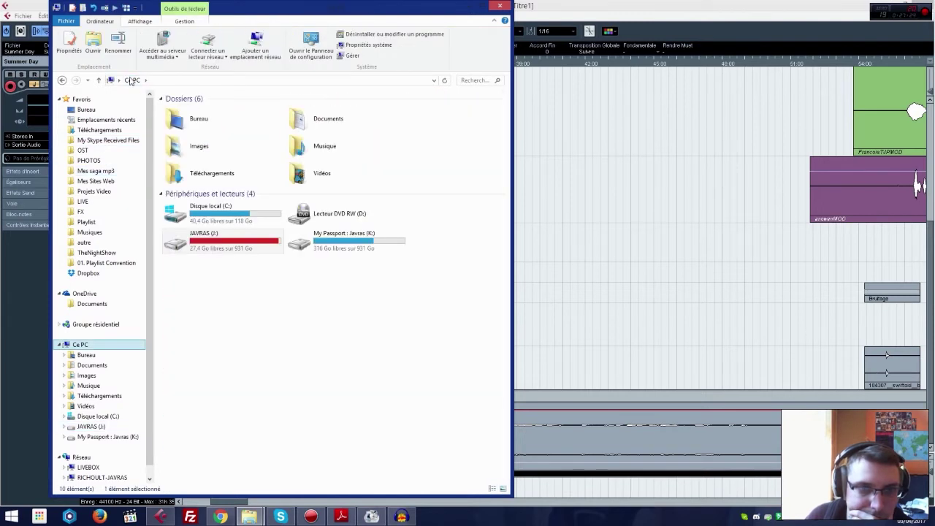
left_click(634, 275)
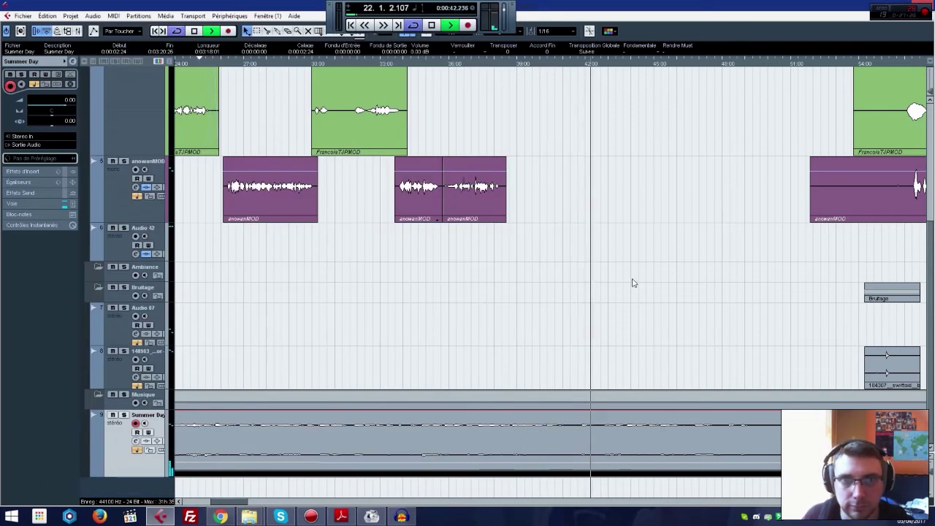
key("space")
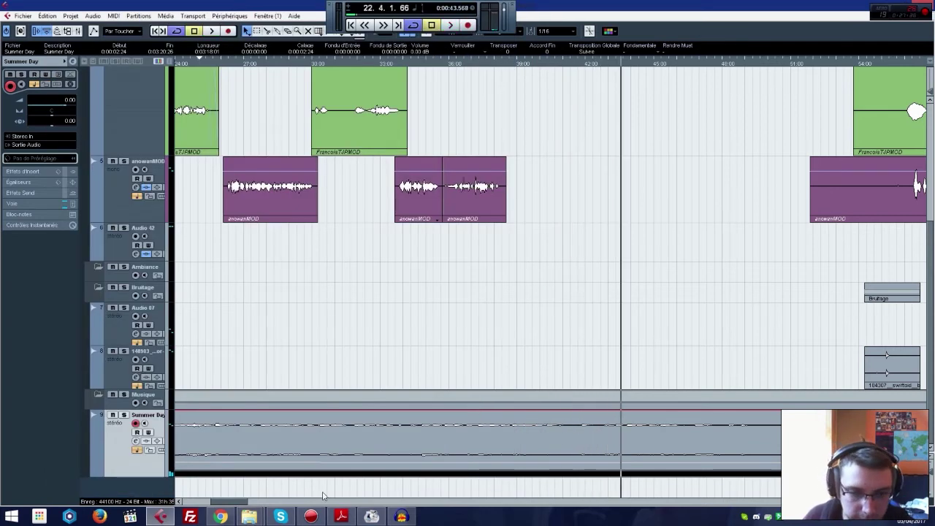
Step: Switch to File Explorer and open the MonoMP3 folder inside Realisation Cubase on the JAVRAS (J:) drive
mouse_move(249, 517)
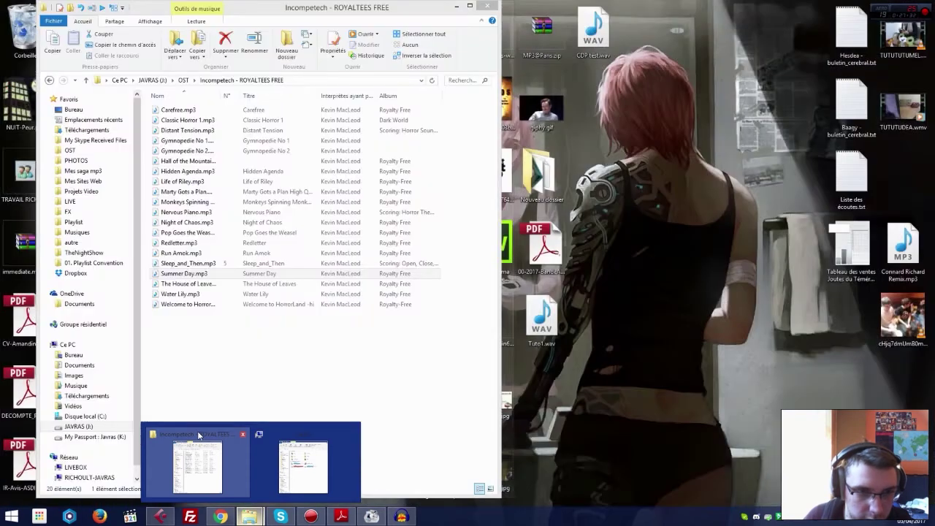
left_click(207, 461)
left_click(120, 80)
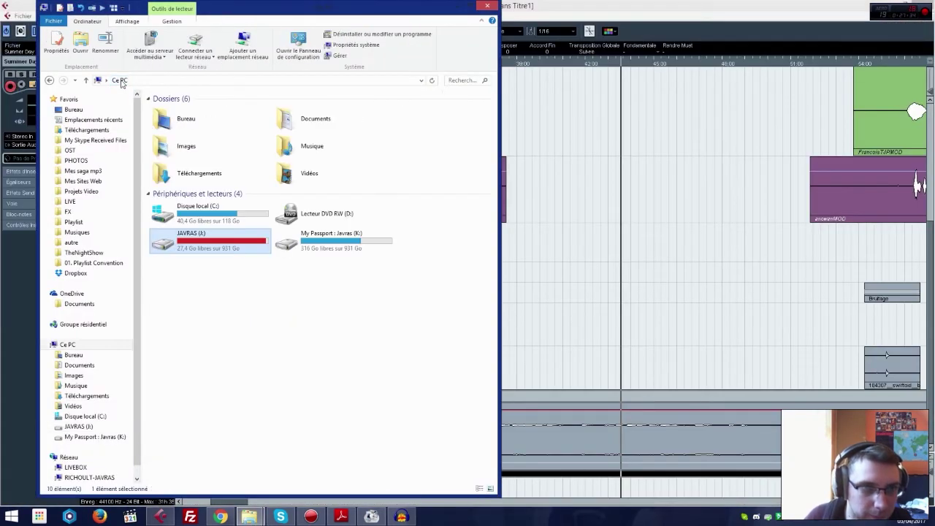
double_click(218, 247)
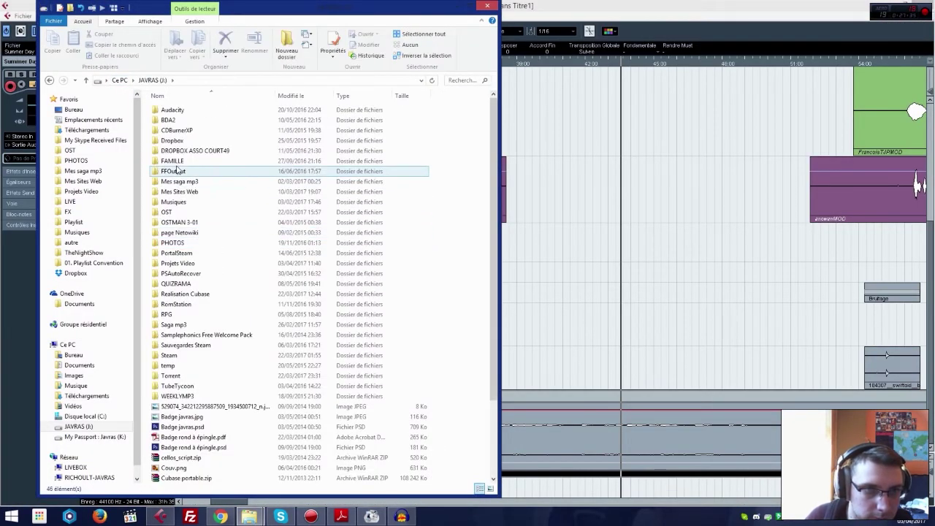
left_click(188, 296)
double_click(187, 297)
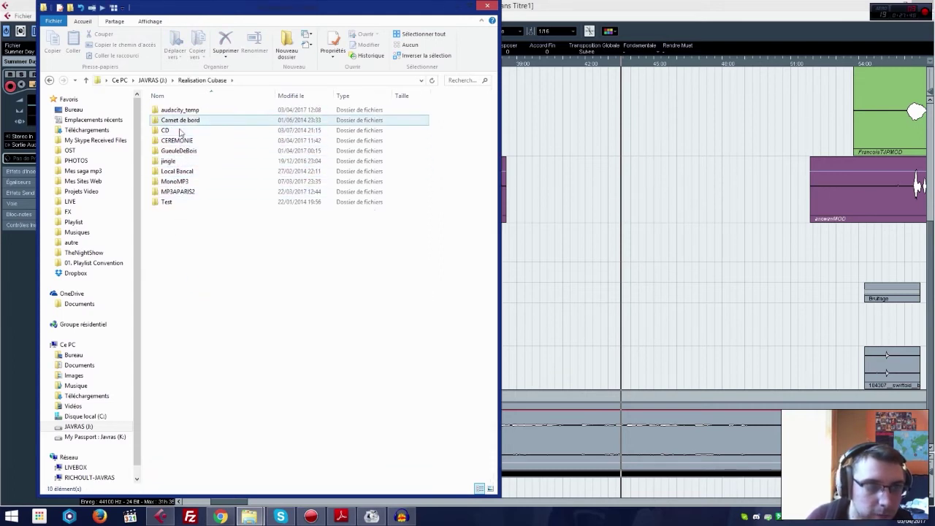
double_click(171, 184)
Step: Delete the folders NOEL NETO 2016, NOEL2015, PereNoelNExistePas, Valnuit and ChtokChtok from MonoMP3
left_click(176, 141)
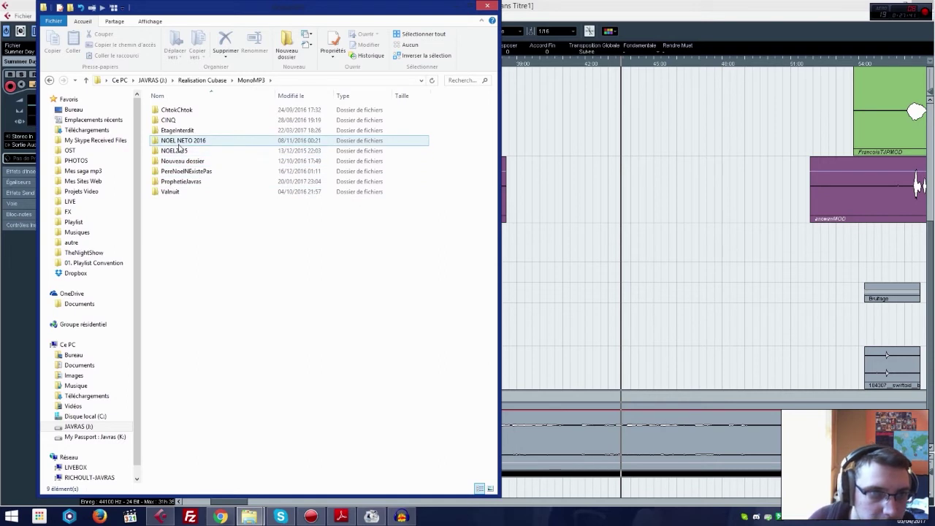
left_click(180, 150, "ctrl")
left_click(179, 171, "ctrl")
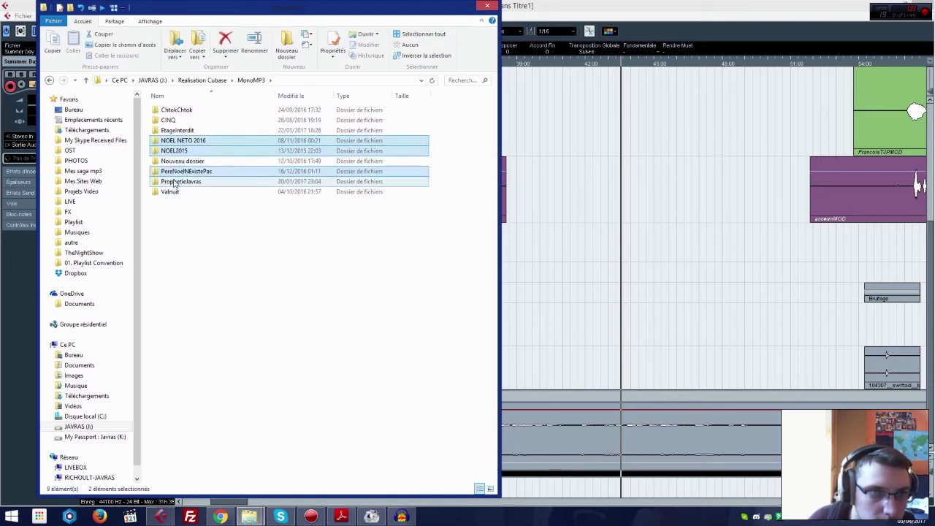
left_click(172, 193, "ctrl")
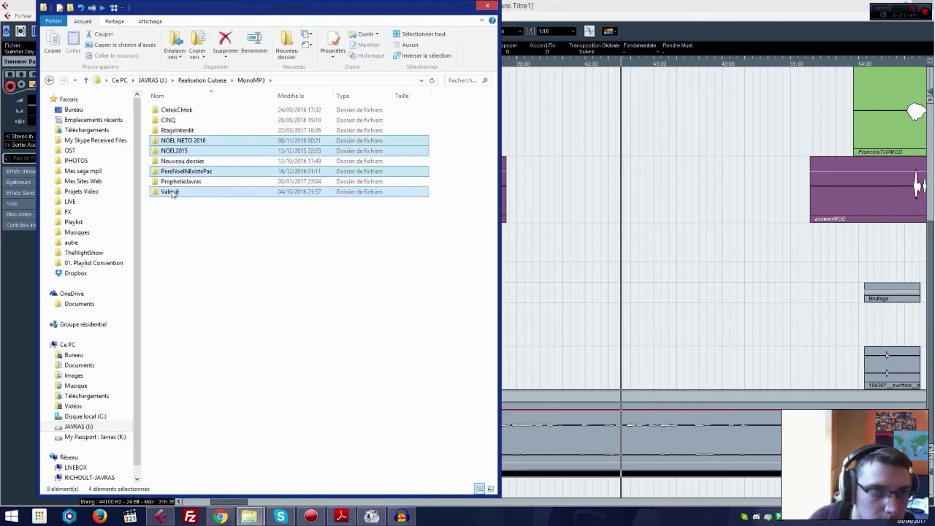
left_click(177, 109, "ctrl")
left_click_drag(176, 109, 219, 139)
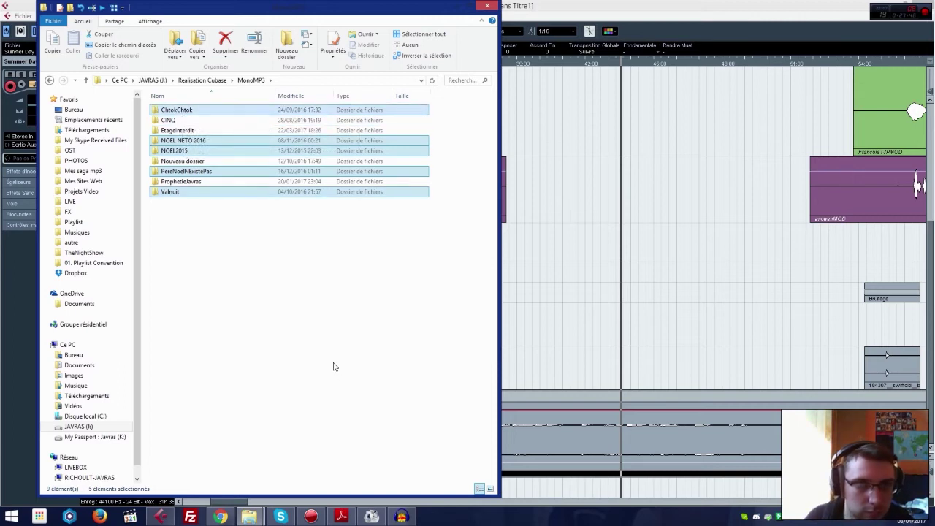
key("Delete")
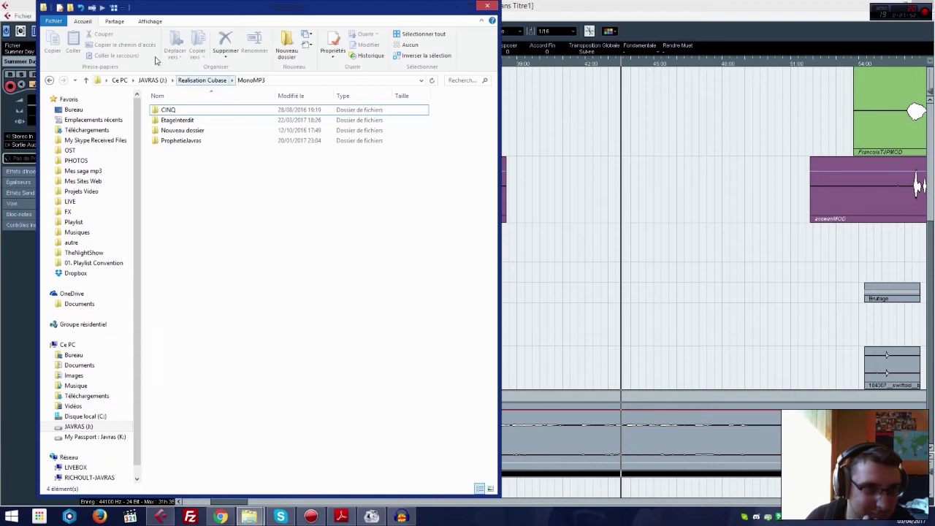
Step: Empty the Recycle Bin permanently and check the free space on the JAVRAS (J:) drive in Ce PC
left_click(120, 80)
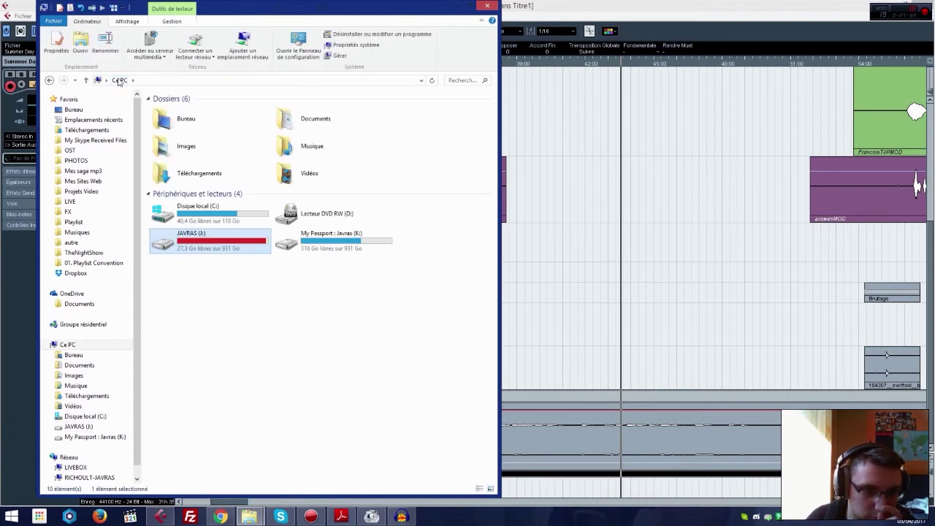
key("super+d")
right_click(22, 45)
left_click(51, 66)
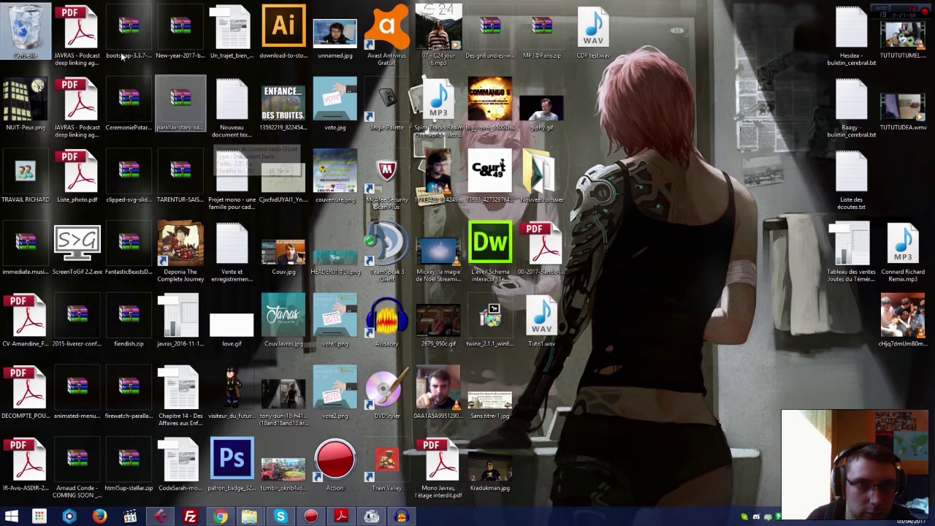
mouse_move(249, 516)
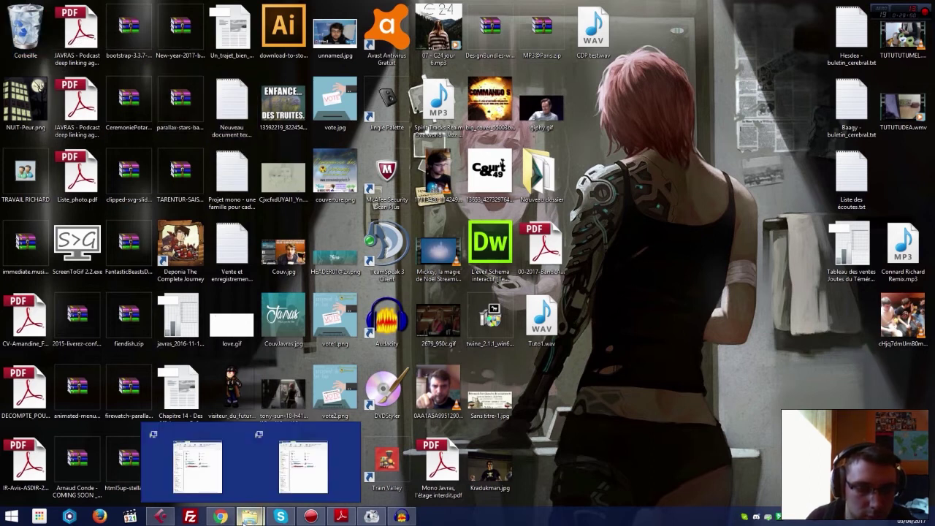
left_click(212, 454)
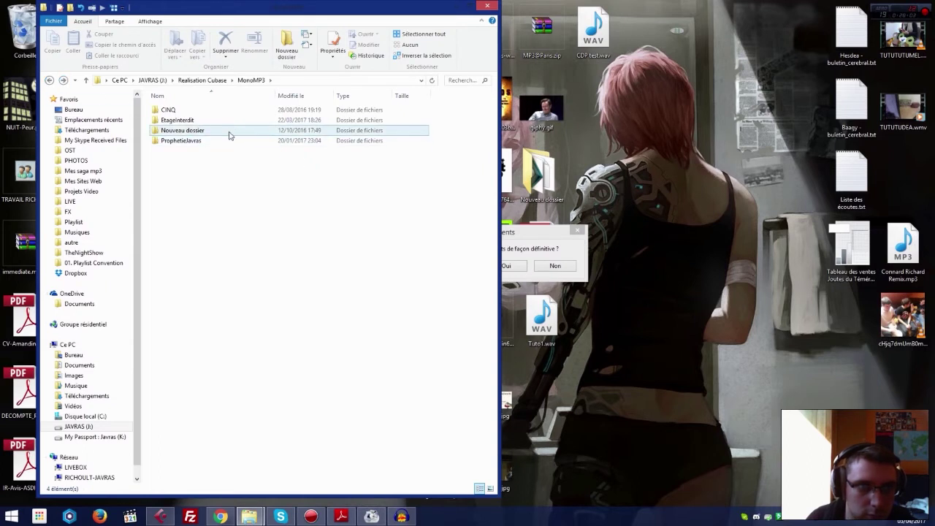
left_click(202, 80)
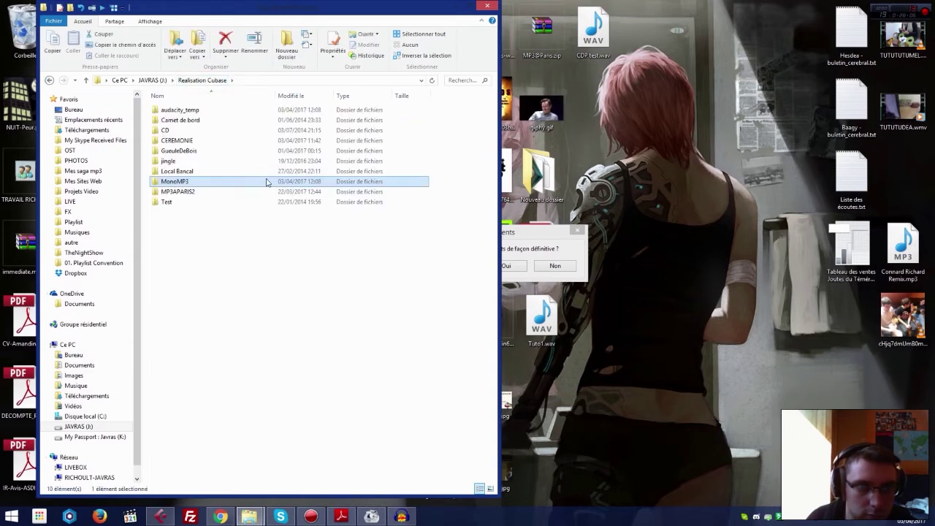
left_click(515, 230)
left_click(494, 266)
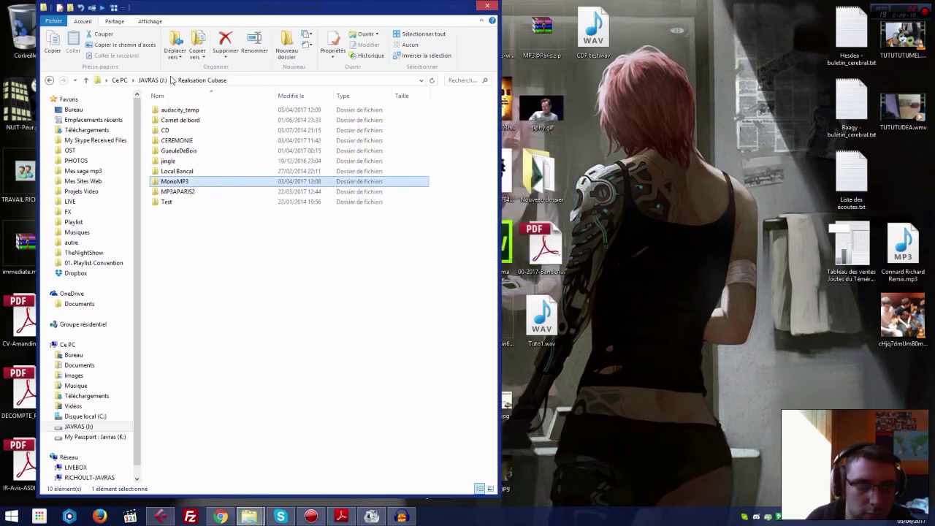
left_click(120, 80)
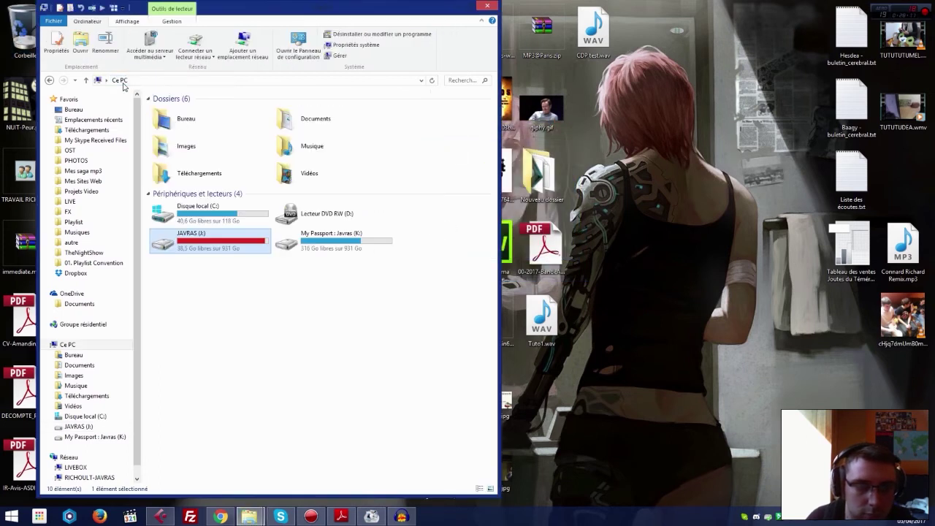
left_click(458, 8)
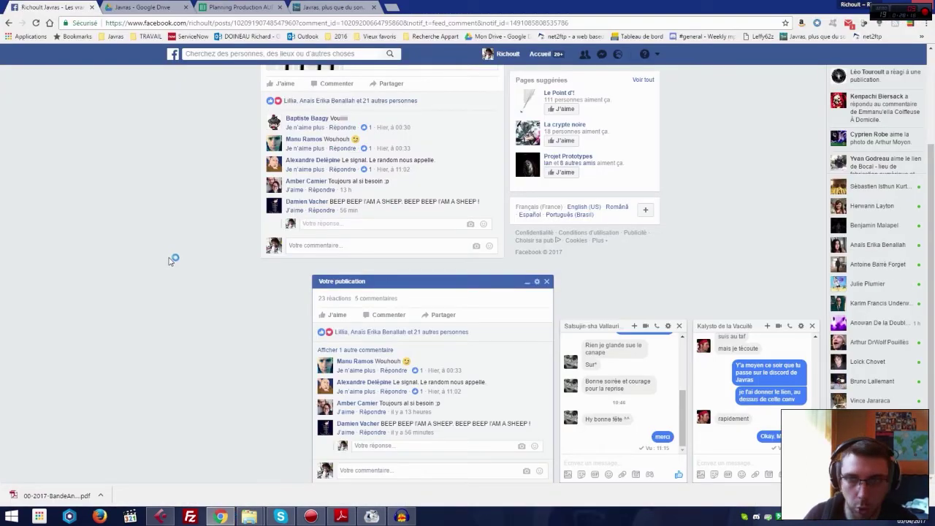
Step: Check the ongoing recording in Audacity and return to the Cubase project
left_click(159, 7)
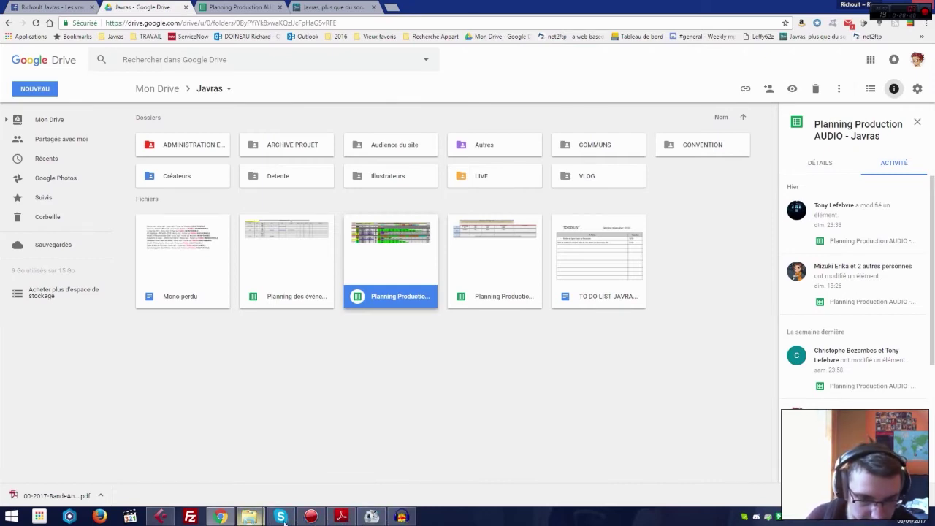
left_click(161, 517)
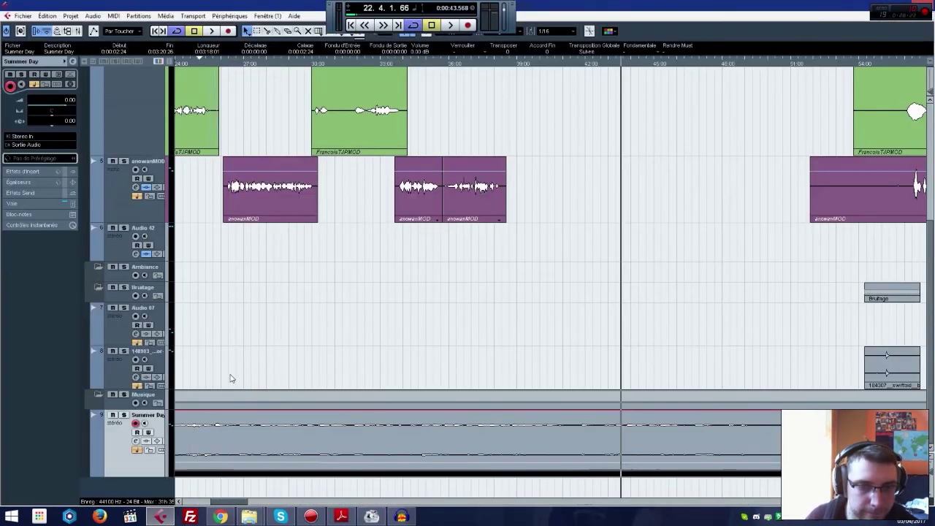
left_click(408, 518)
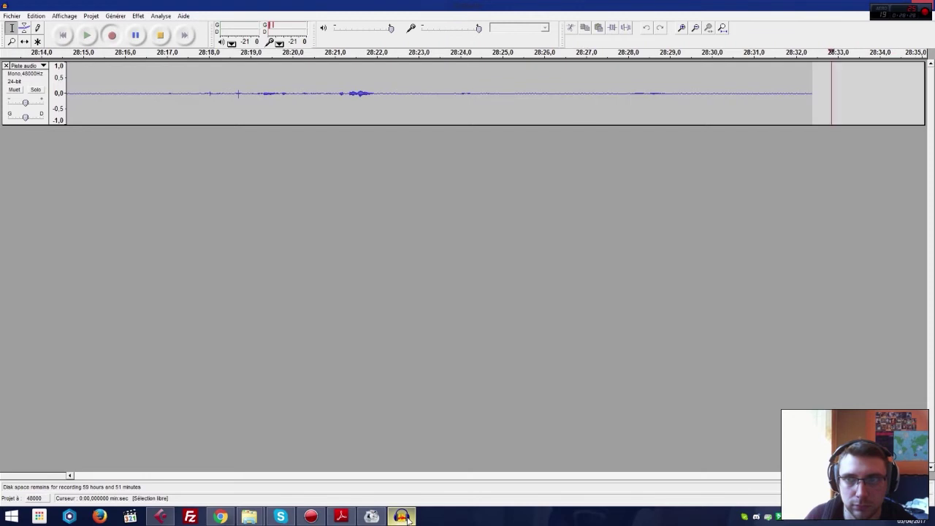
left_click(408, 519)
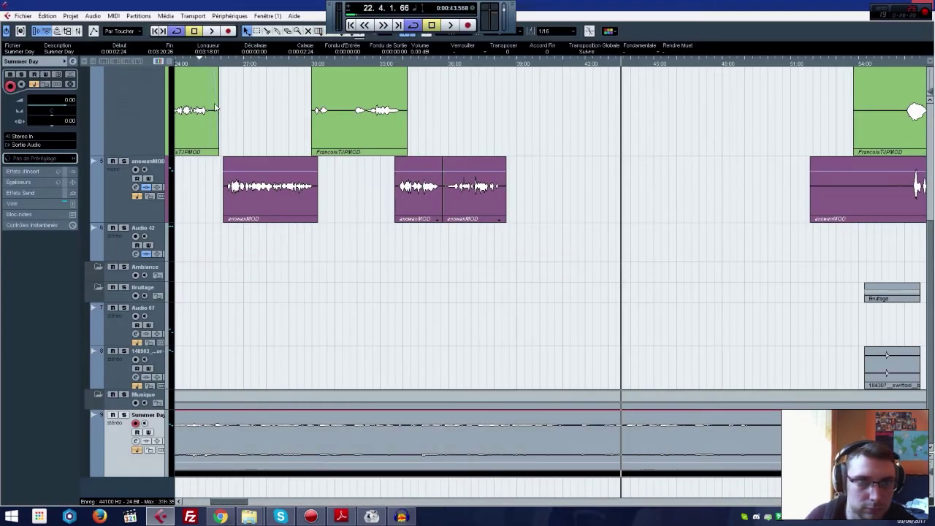
Step: Play back the edit from about 24:00 while reading the upcoming lines on page 2 of the PDF script
left_click(184, 64)
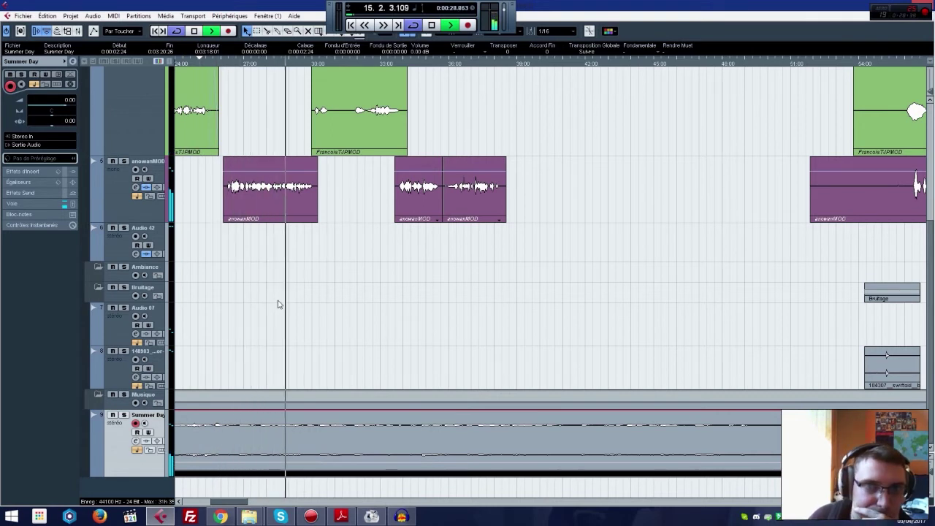
left_click(354, 519)
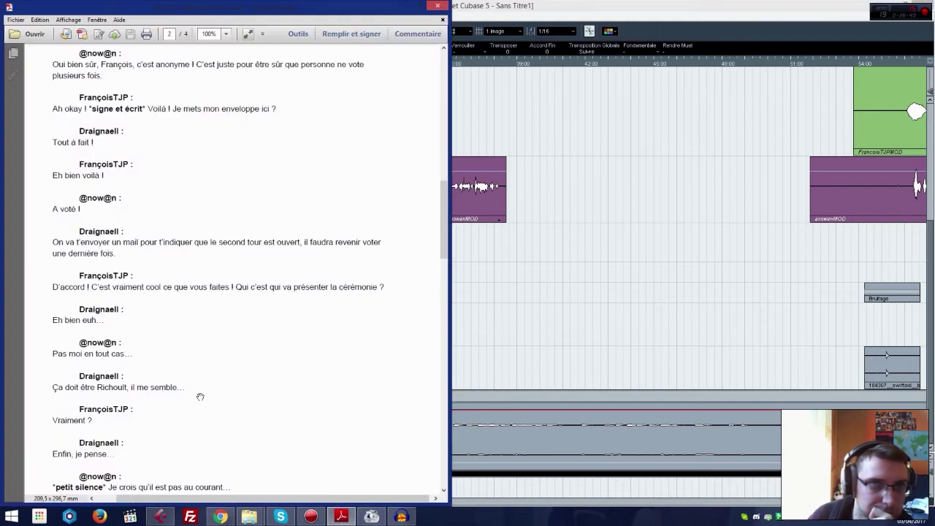
left_click_drag(201, 396, 201, 356)
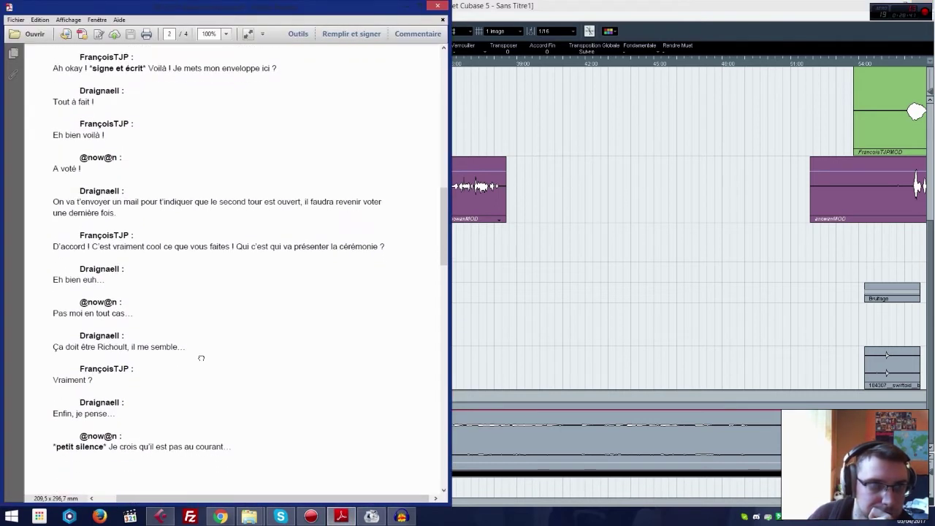
left_click(479, 285)
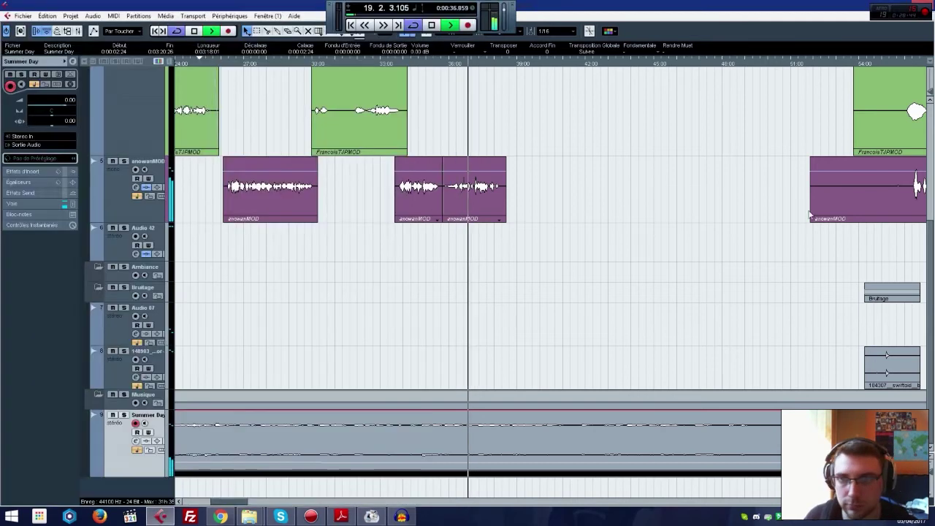
Step: Trim the silence off the start of the next purple clip and move the clip along to about 52:15
left_click_drag(873, 194, 585, 197)
left_click_drag(524, 220, 611, 219)
scroll(854, 155, "up", 2)
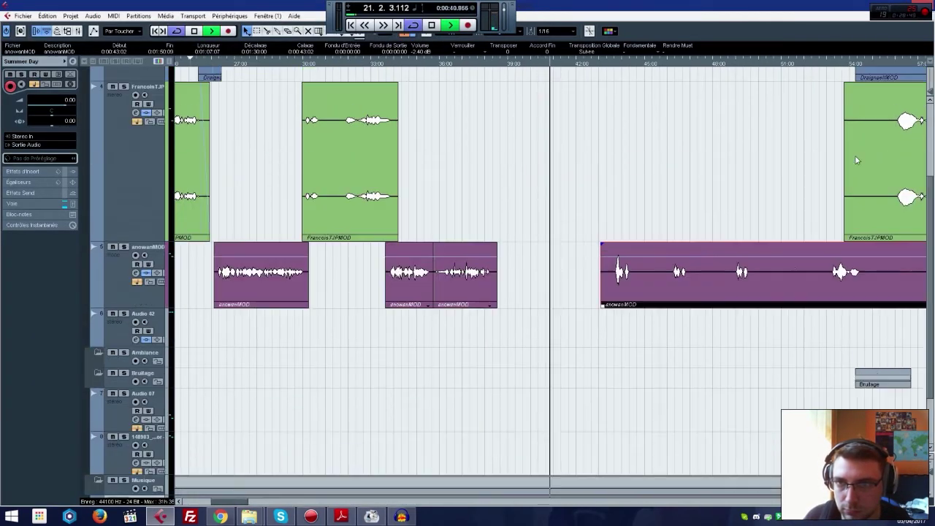
left_click_drag(664, 278, 601, 196)
Step: Bring the next green clip forward, audition its takes and trim its start to 39:20
left_click_drag(816, 192, 740, 194)
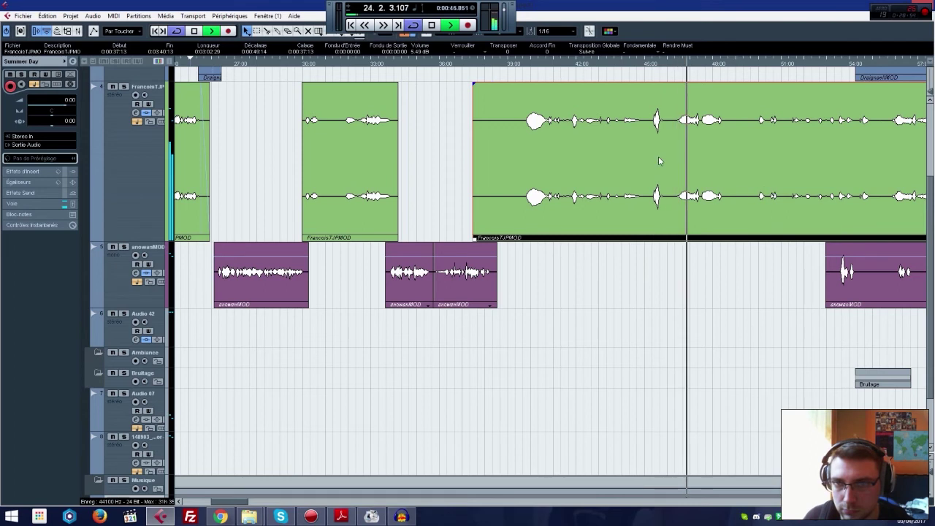
left_click(637, 65)
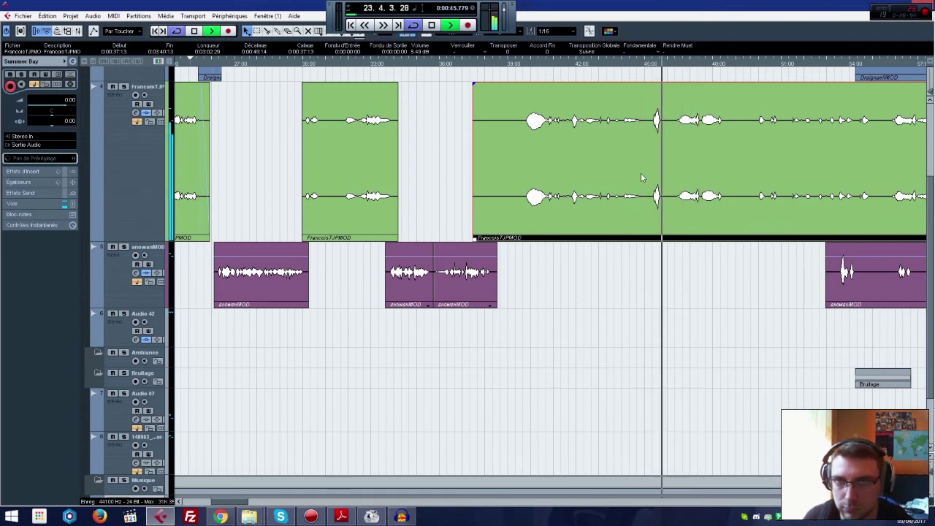
left_click(523, 64)
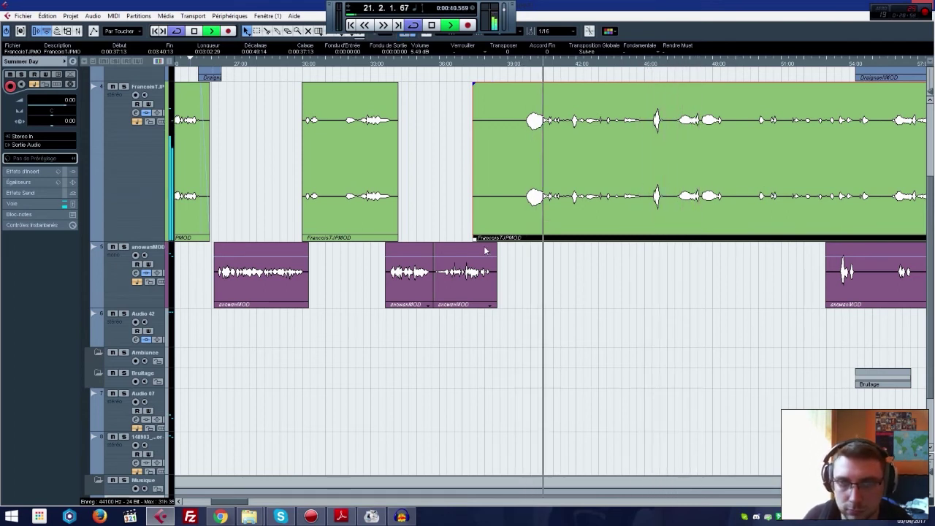
left_click_drag(485, 237, 536, 237)
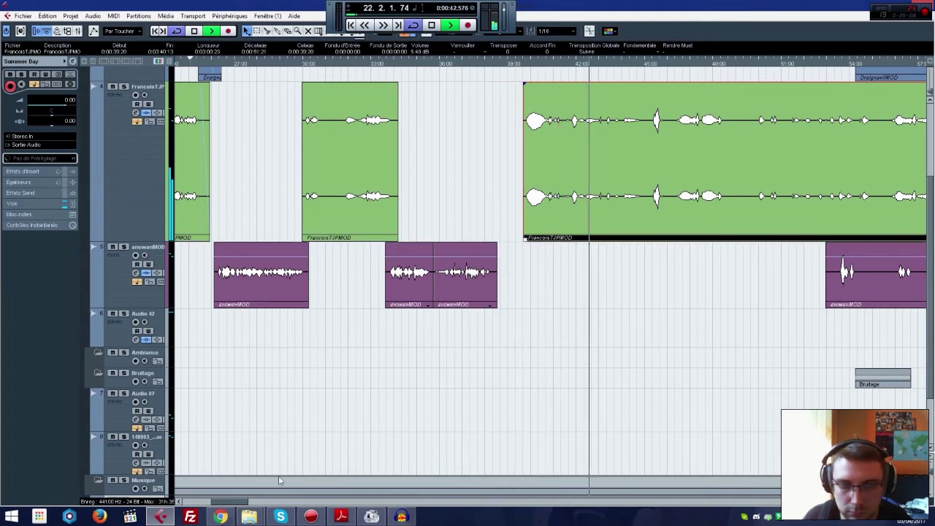
Step: Split the green clip in the silence after its phrase at about 48:07
left_click_drag(233, 503, 237, 504)
right_click(511, 185)
left_click(530, 182)
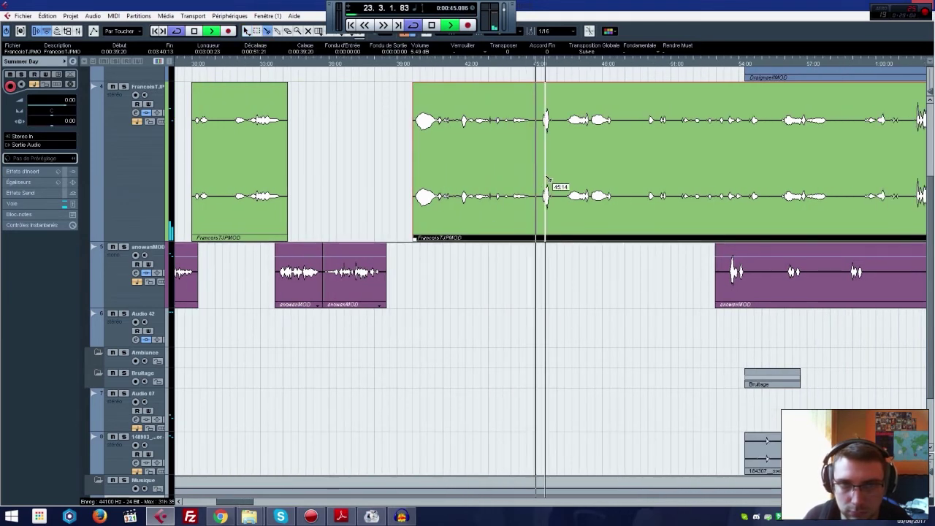
left_click(615, 183)
right_click(615, 176)
left_click(615, 176)
Step: Move the next purple clip to start at 1:08:12 and the blue clip to start at 1:02:04
left_click_drag(741, 276, 924, 282)
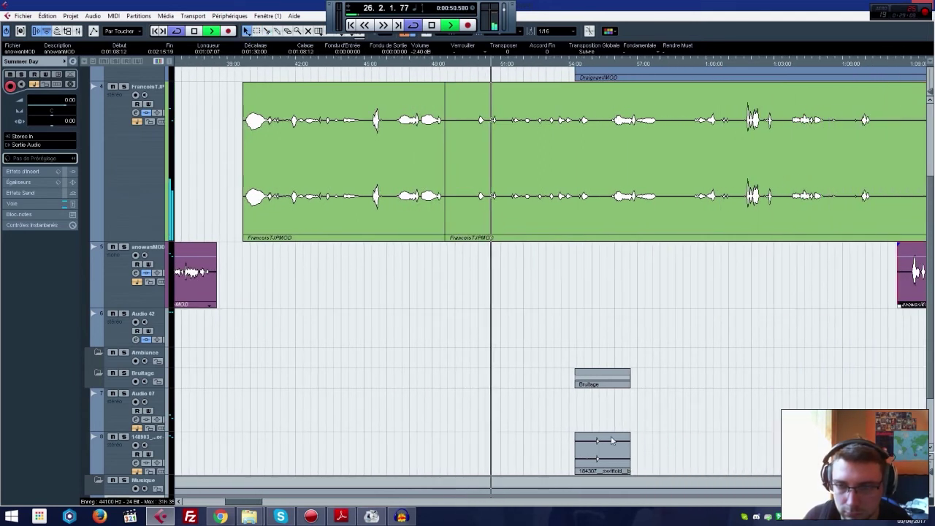
scroll(761, 376, "up", 3)
left_click_drag(621, 183, 802, 194)
scroll(664, 263, "down", 3)
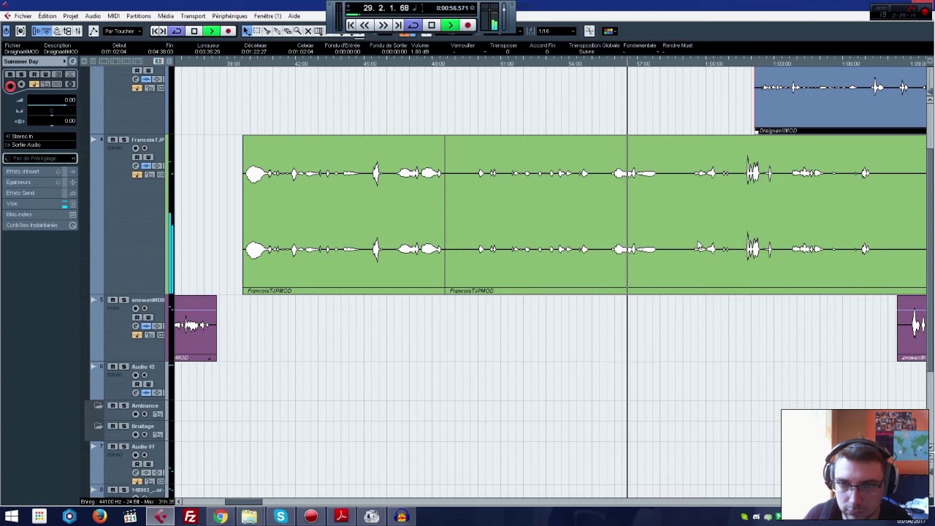
Step: Shift the second green clip to start at 47:15 and move the blue clip to start at 1:05:20
left_click_drag(753, 247, 774, 247)
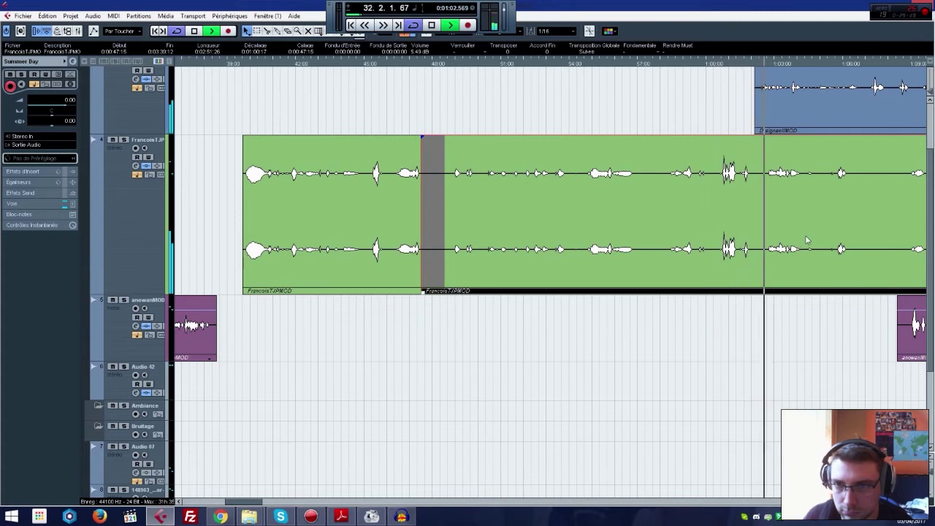
left_click_drag(757, 129, 835, 129)
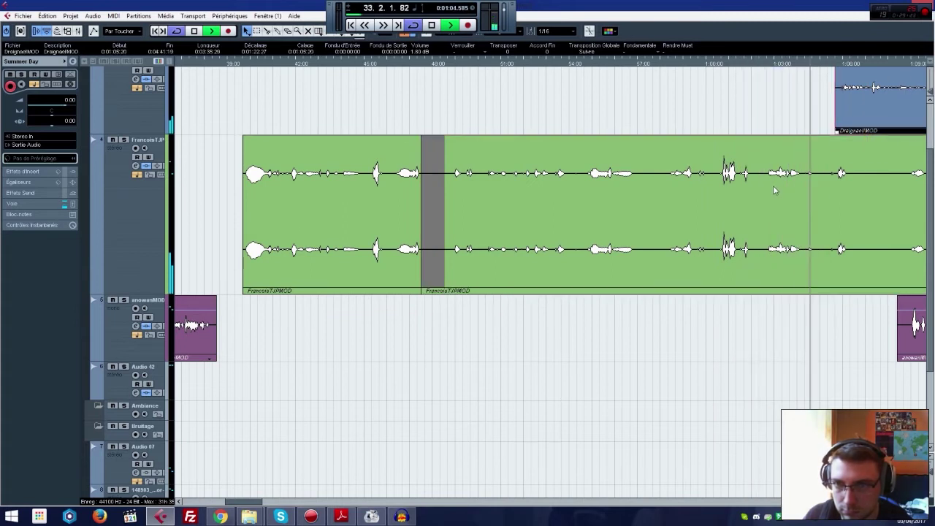
Step: Move the first green clip to start at 38:04 and draw a volume dip over its opening sound
left_click_drag(347, 183, 300, 199)
right_click(231, 170)
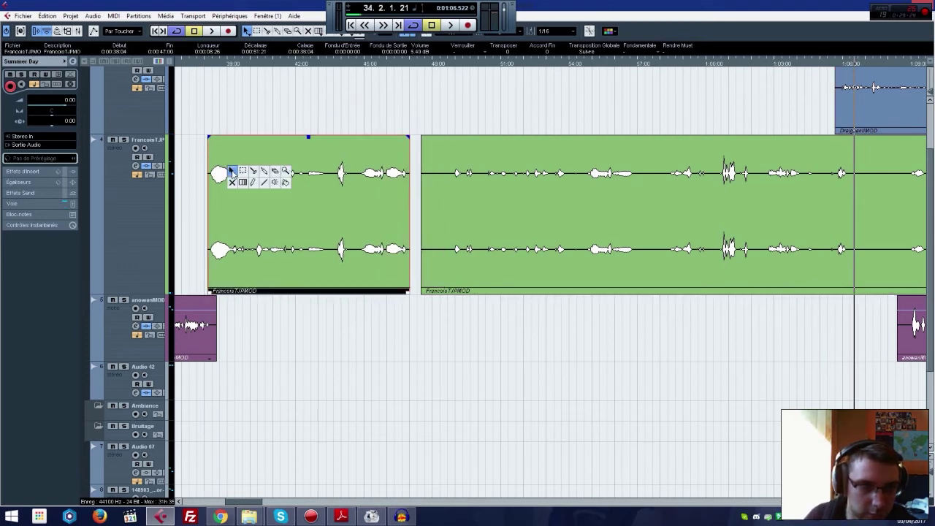
left_click(252, 183)
left_click_drag(236, 136, 203, 126)
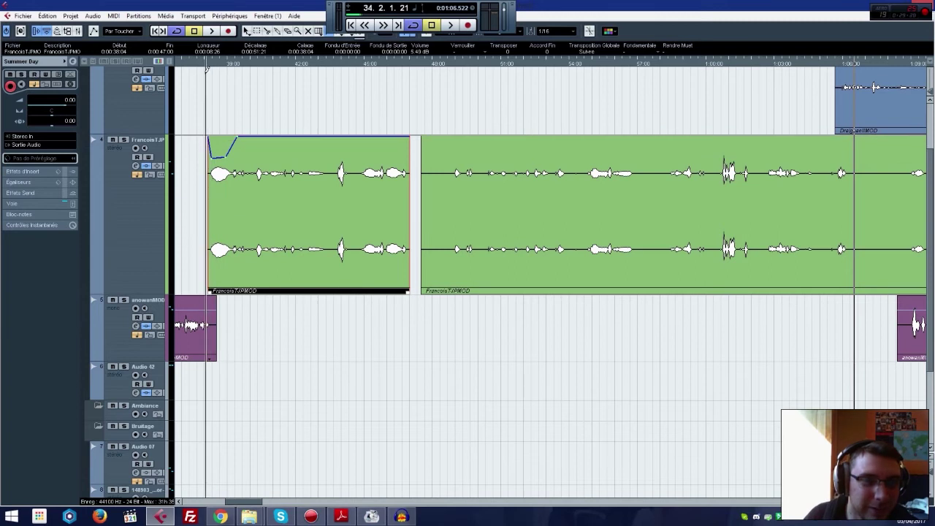
key("space")
key("1")
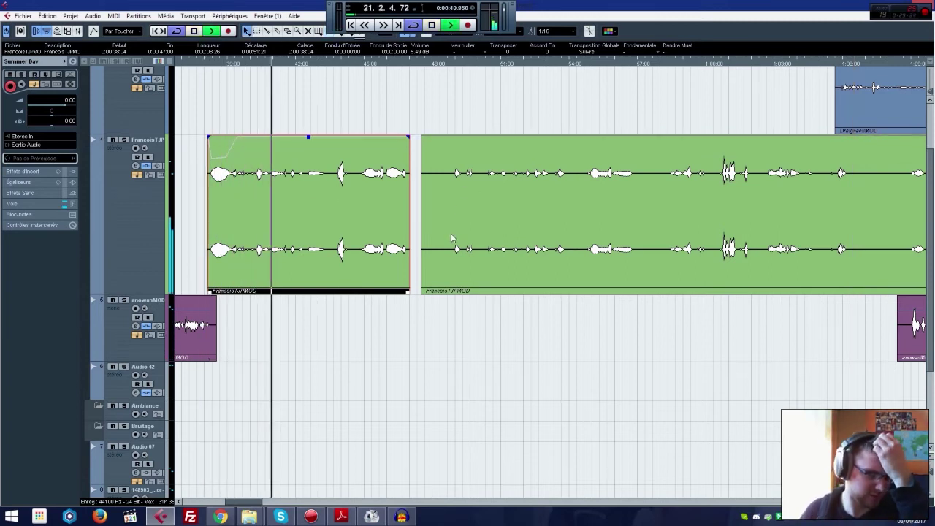
Step: Shift the following green clip to start at 55:20 and check the next line in the script
left_click_drag(452, 234, 511, 243)
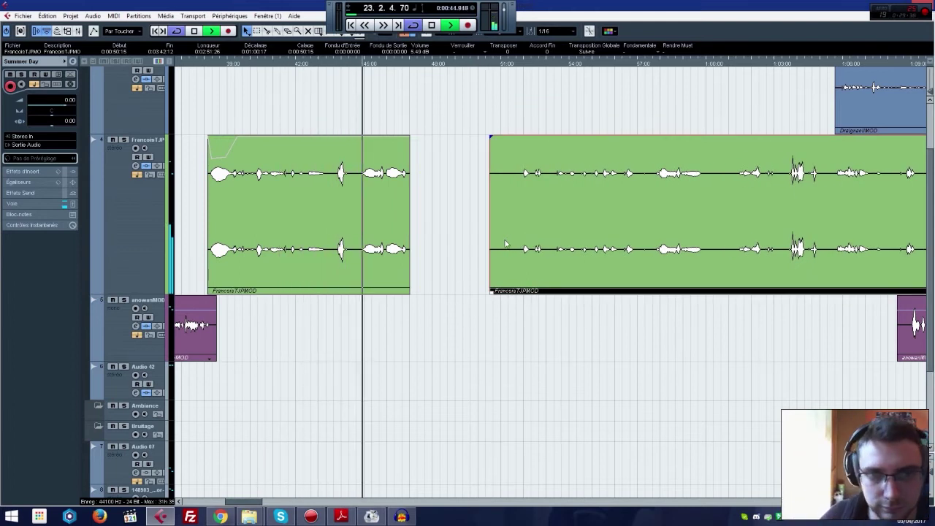
left_click_drag(505, 244, 621, 260)
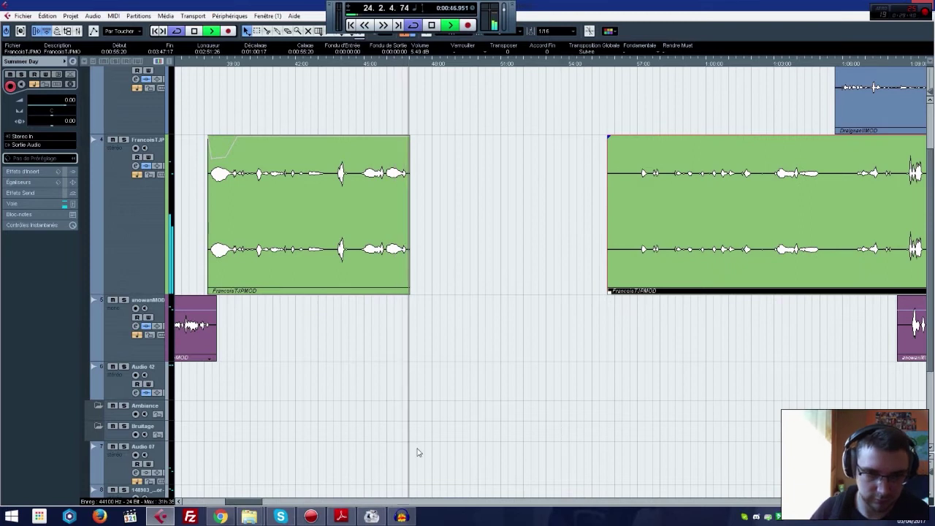
left_click(340, 518)
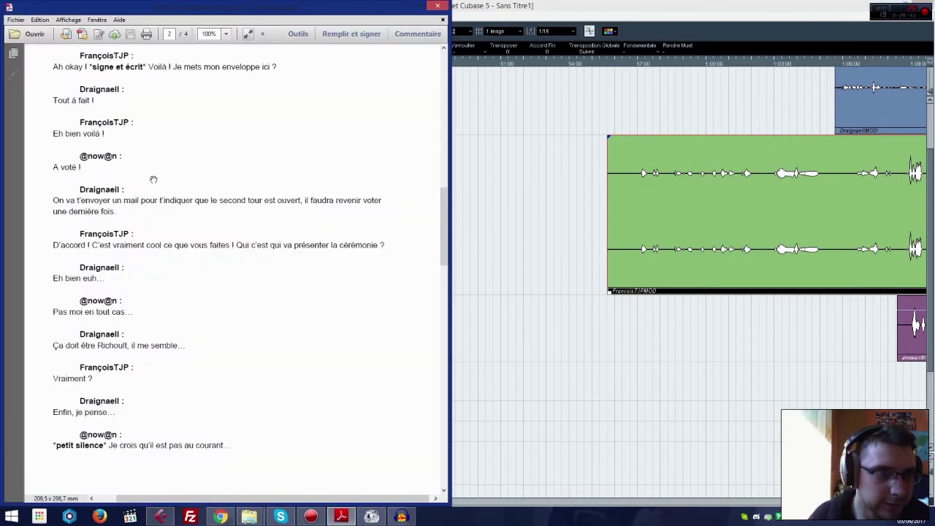
scroll(198, 269, "down", 1)
left_click(490, 299)
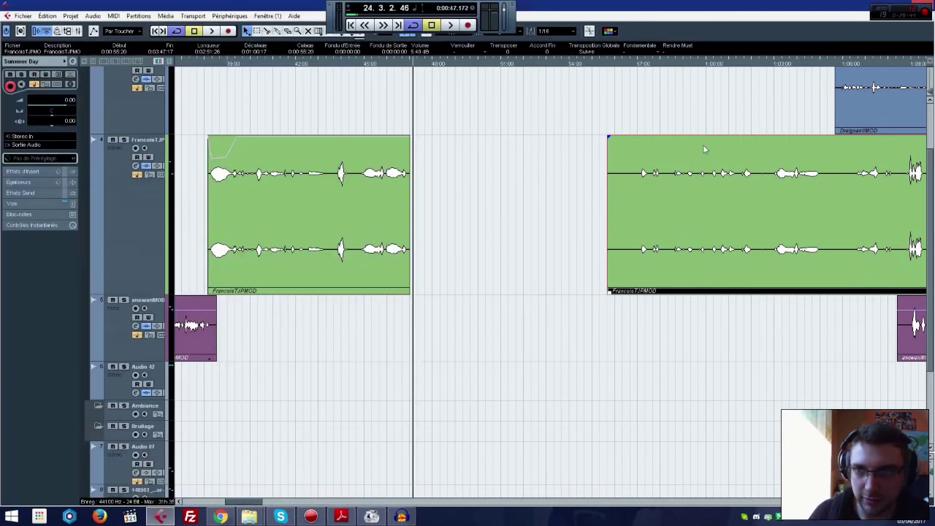
Step: Bring the blue clip forward to 42:22, audition its takes and split it around the chosen short phrase
left_click_drag(861, 110, 340, 111)
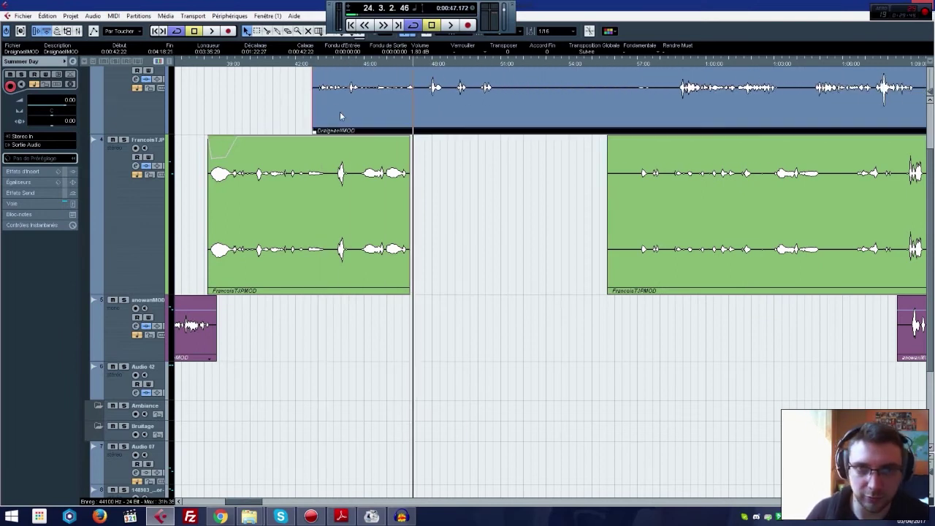
scroll(339, 111, "up", 2)
key("space")
right_click(447, 193)
left_click(461, 188)
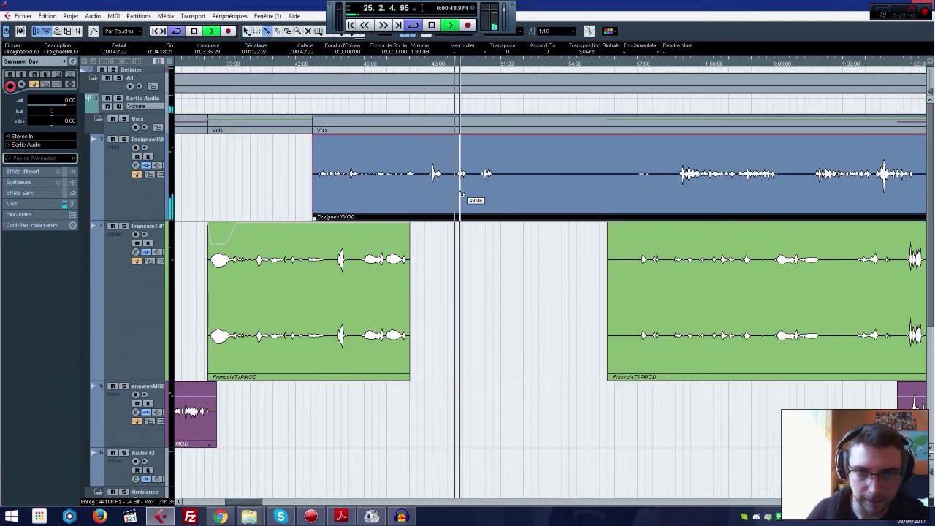
left_click(446, 191)
left_click(428, 189)
Step: Delete the unused blue piece before the chosen phrase and move that phrase to start at 47:00
key("1")
left_click(420, 189)
key("Delete")
left_click_drag(439, 189, 423, 190)
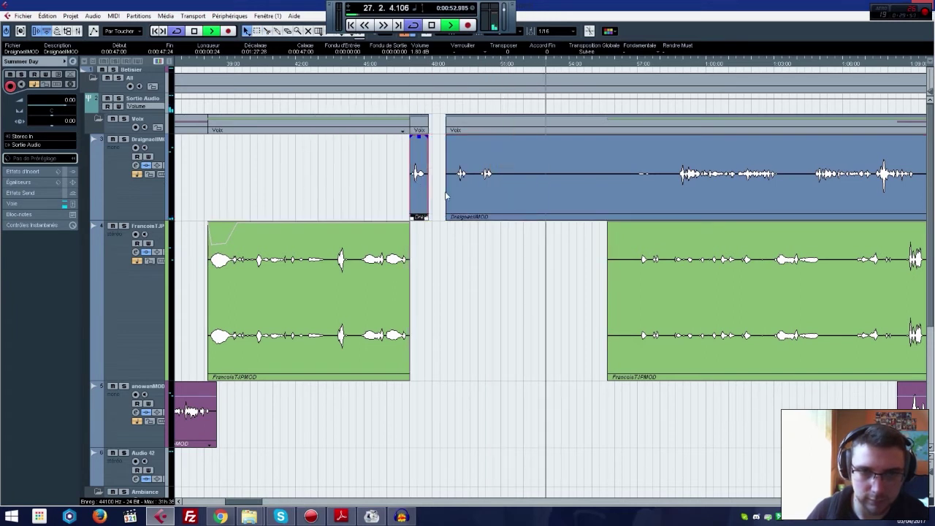
Step: Move the remaining blue clip to about 1:03:25 and the remaining green clip to about 1:02:10, then read the script's following lines
left_click_drag(448, 218, 816, 182)
key("space")
scroll(660, 317, "down", 3)
left_click(341, 517)
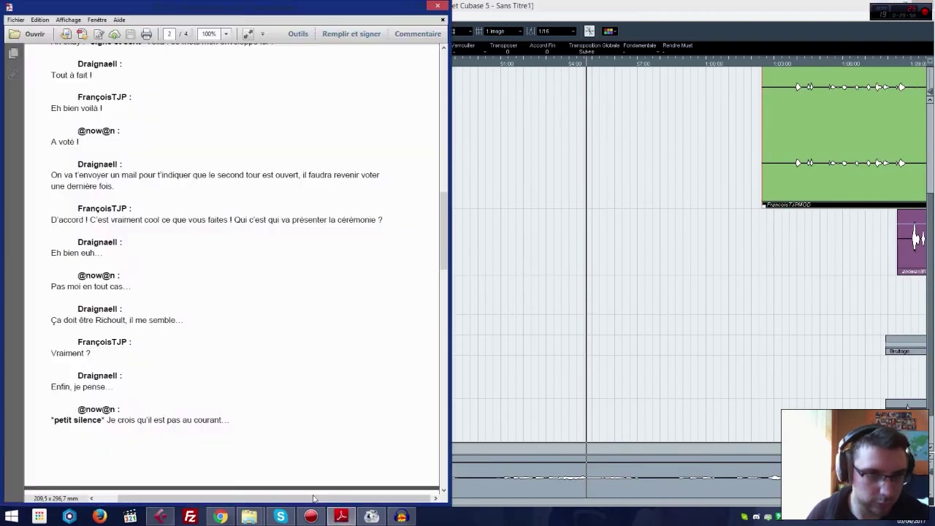
scroll(182, 348, "down", 1)
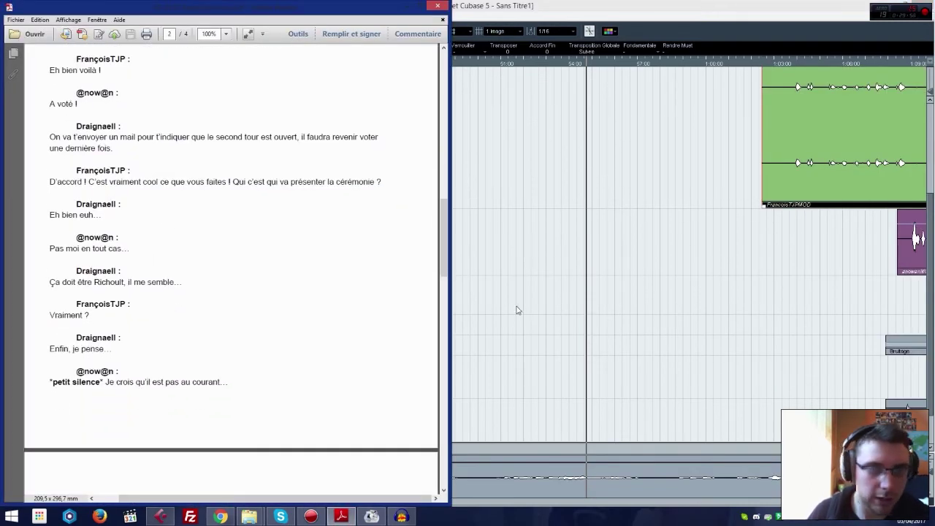
left_click(519, 310)
Step: Bring the remaining green clip to 45:06, audition its takes and split it at 58:04, 1:00:06 and about 1:02:20
scroll(810, 182, "up", 3)
left_click_drag(826, 296, 555, 301)
key("space")
left_click_drag(721, 308, 707, 323)
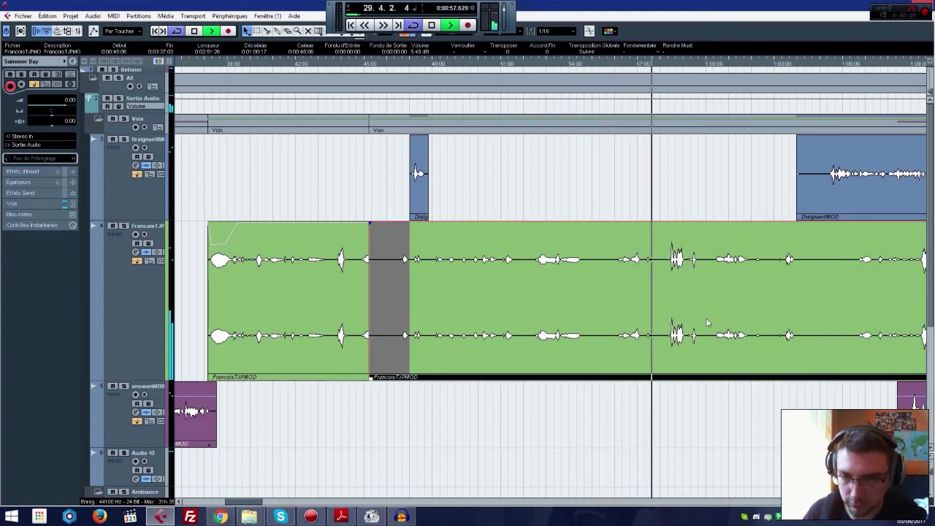
right_click(647, 314)
left_click(662, 309)
left_click(665, 298)
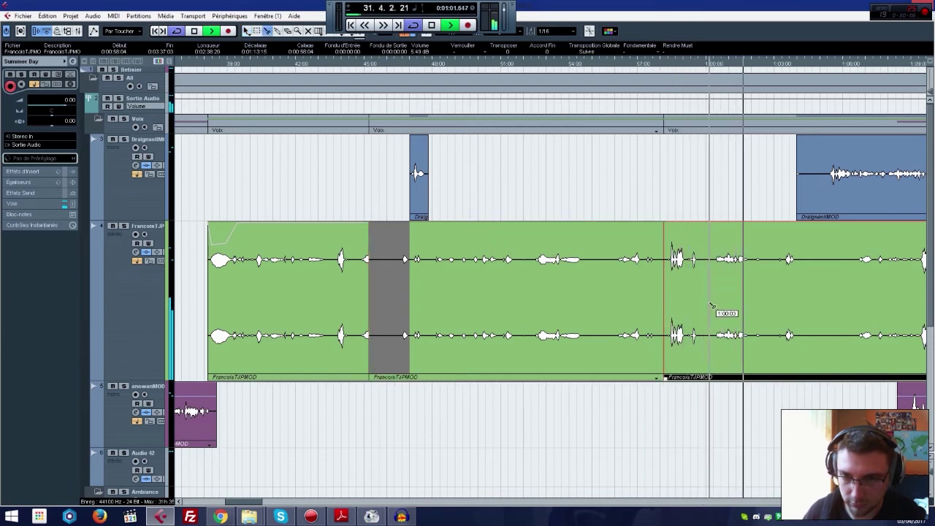
left_click(712, 307)
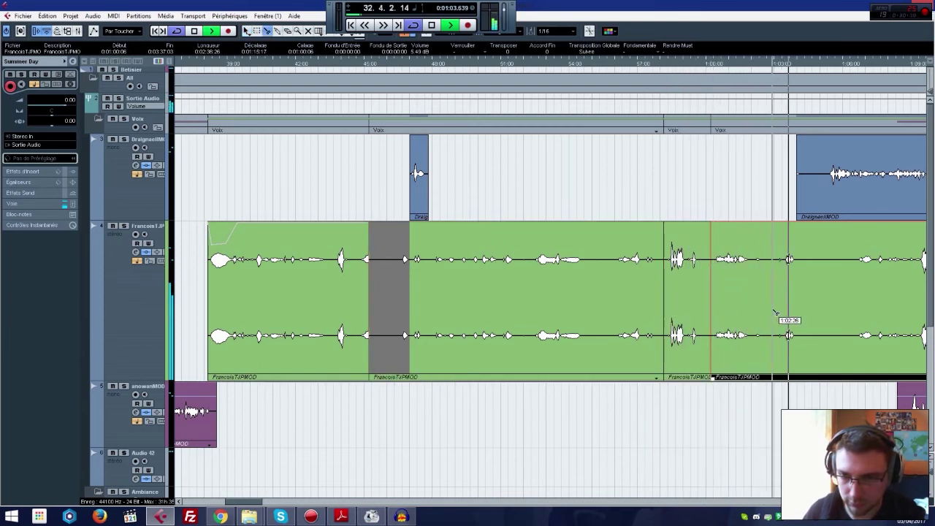
left_click(766, 314)
Step: Delete the unused green pieces, move the chosen green phrase to 47:15 and shift the remaining clips to start from 1:14:15
left_click_drag(665, 220, 647, 242)
key("Delete")
left_click_drag(745, 284, 459, 269)
left_click_drag(783, 124, 919, 125)
scroll(606, 228, "down", 4)
scroll(606, 228, "up", 2)
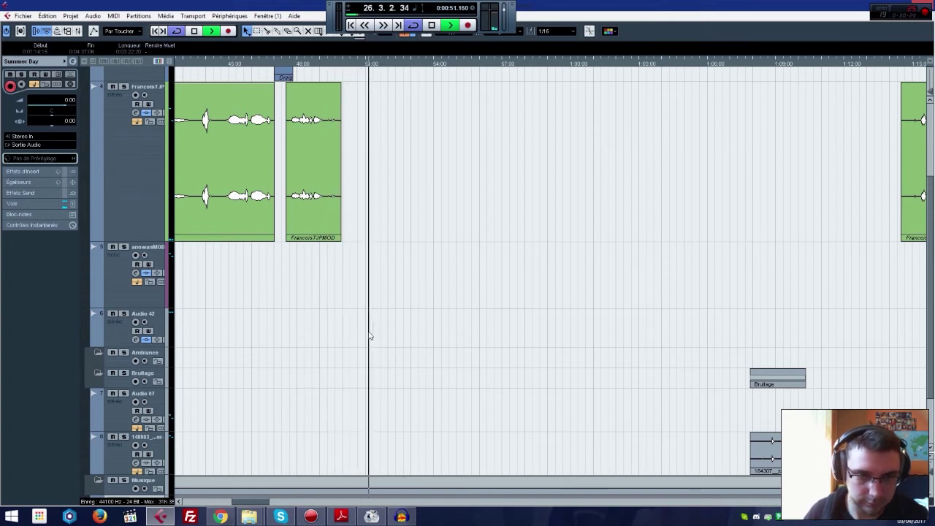
Step: Stop playback and split the chosen green phrase at 49:07, before its quiet ending
key("space")
right_click(326, 101)
left_click(347, 100)
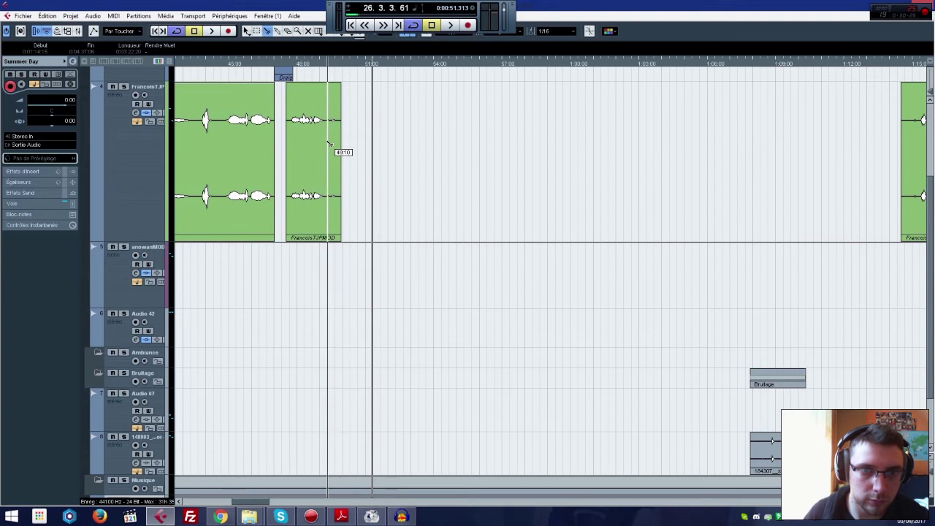
left_click(326, 143)
key("1")
Step: Raise the split green phrase to 8.19 dB, lower its front piece with a flat volume curve and audition the passage
left_click(298, 141)
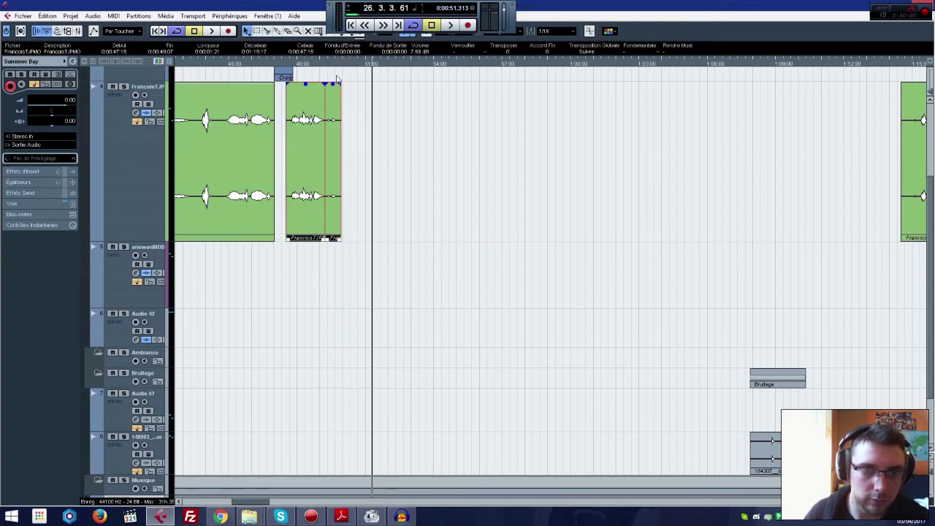
left_click(323, 126)
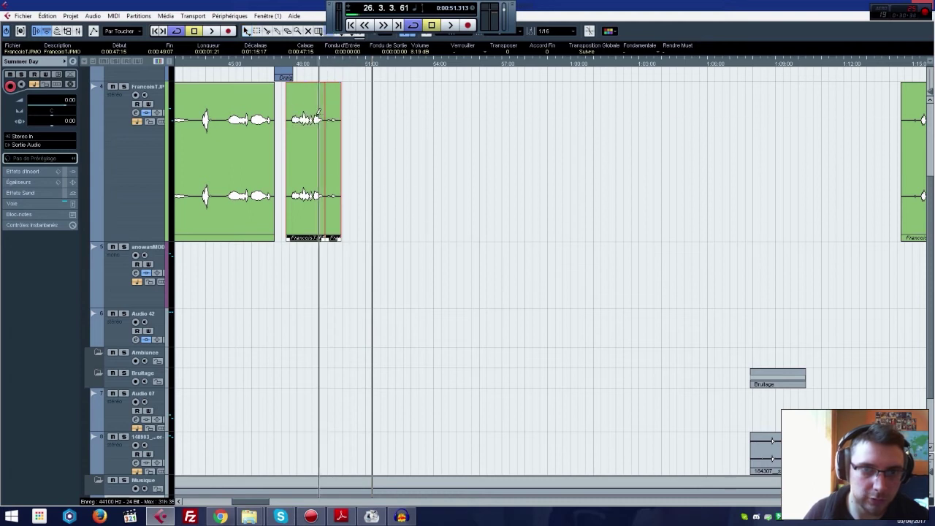
right_click(323, 111)
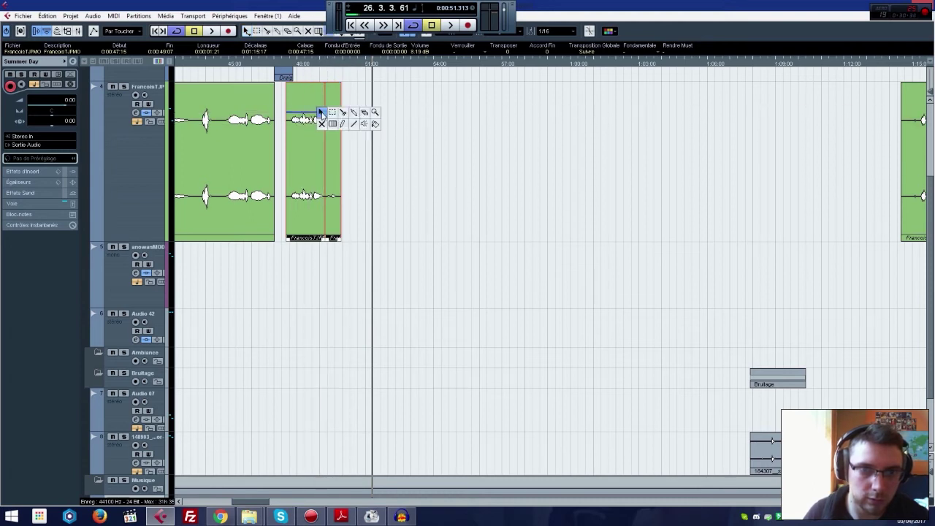
left_click(555, 227)
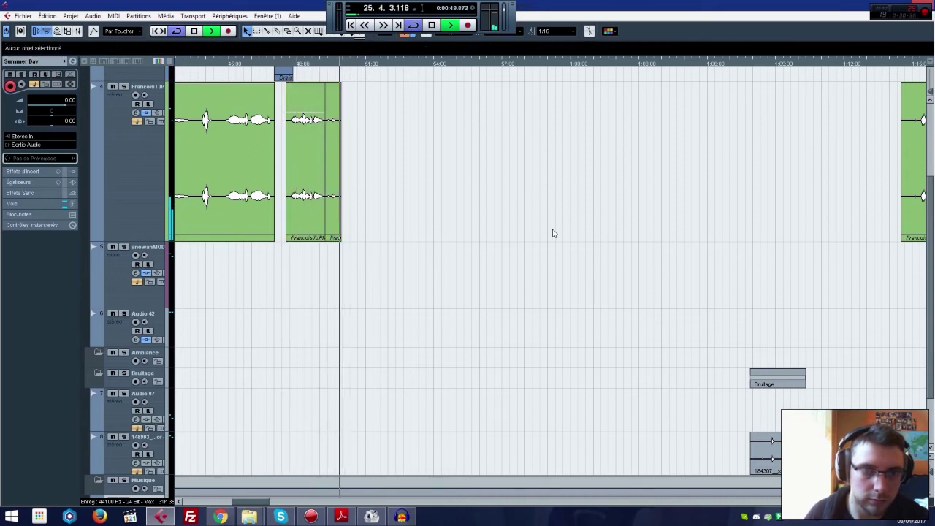
key("space")
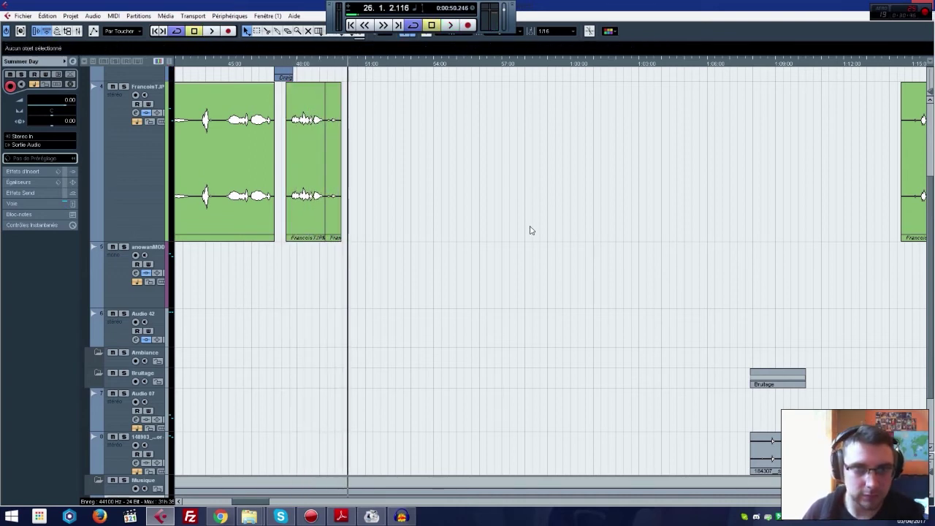
left_click(288, 63)
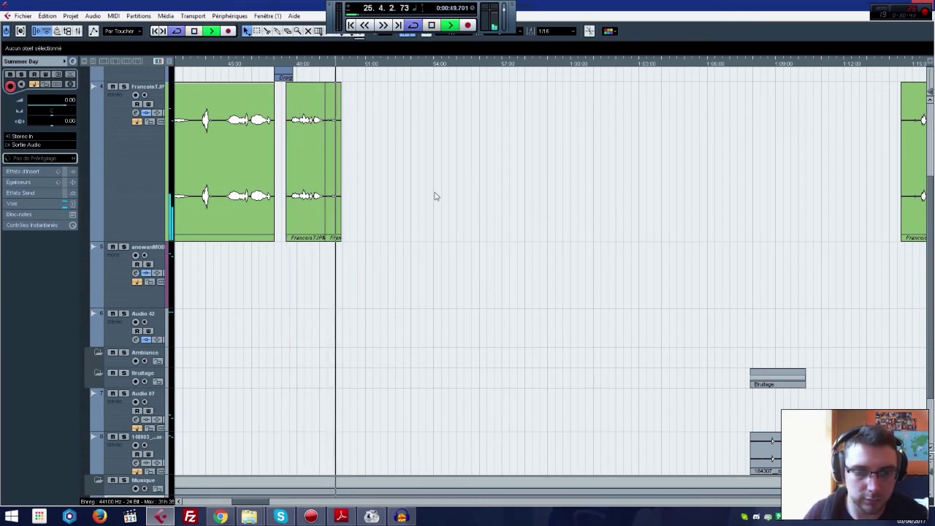
Step: Check the script's next line, then bring the purple clip forward to start at 50:03 and audition it
left_click(341, 517)
scroll(155, 298, "down", 3)
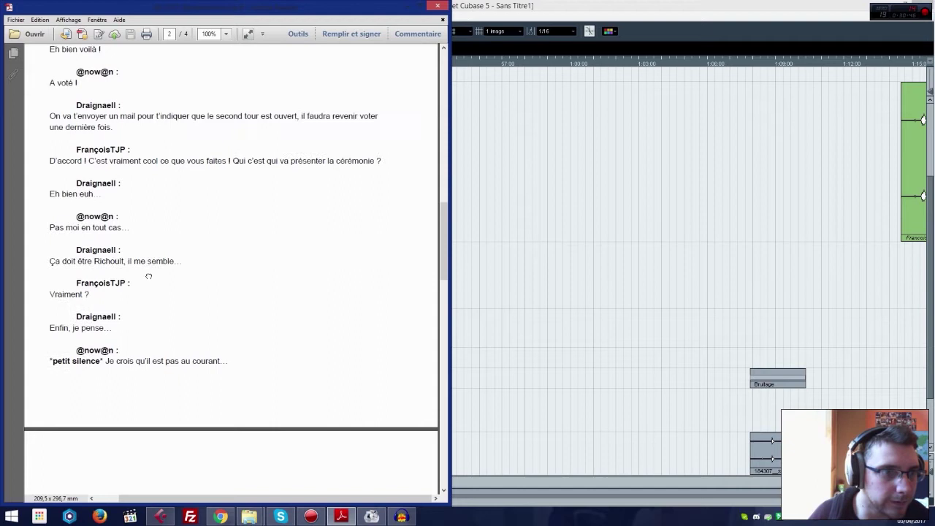
left_click(559, 211)
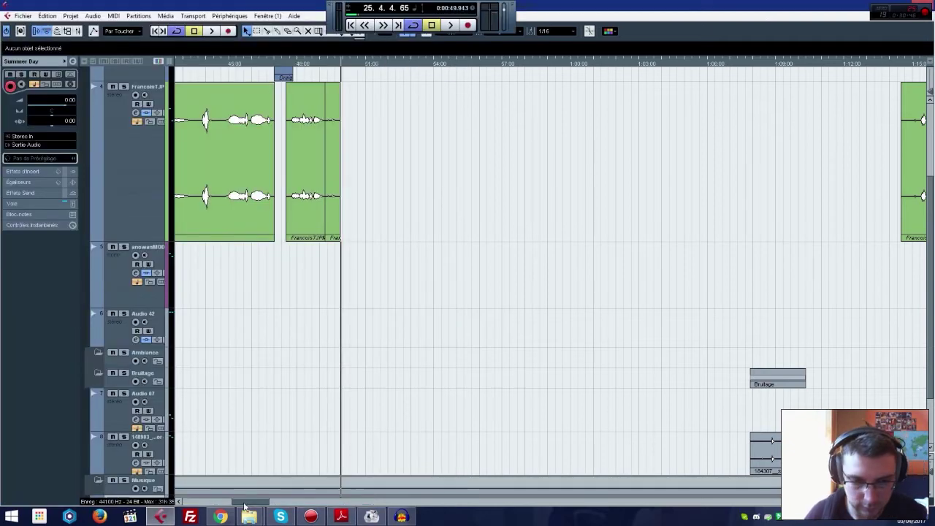
left_click_drag(245, 504, 257, 503)
left_click_drag(786, 309, 396, 272)
key("space")
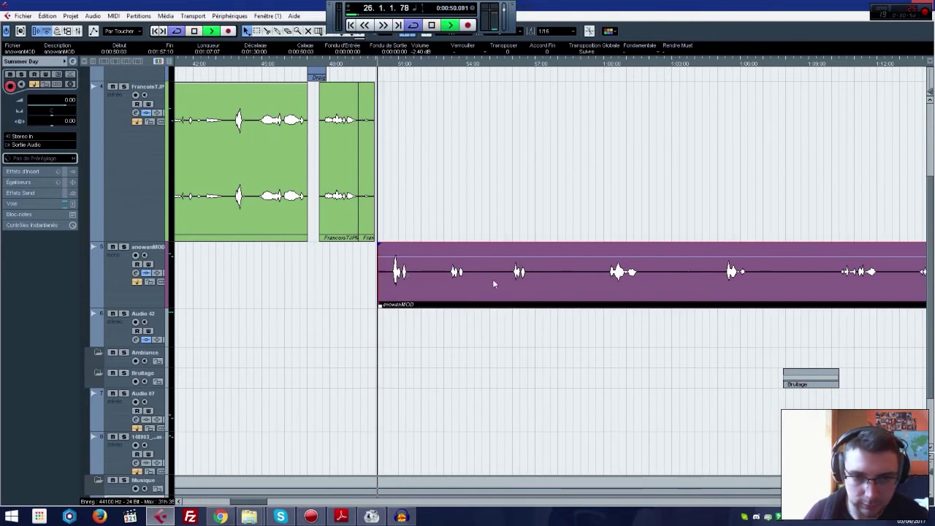
Step: Isolate the purple clip's second phrase with splits at 52:03 and 52:27 and place it at about 49:25, after the green phrase
left_click_drag(498, 282, 493, 280)
right_click(462, 283)
left_click(462, 280)
left_click(444, 280)
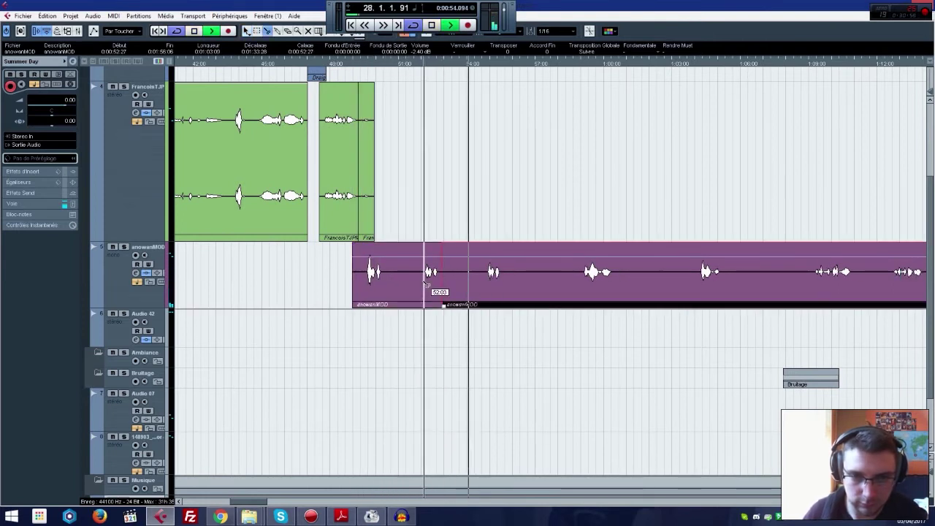
mouse_move(386, 278)
left_mouse_down()
mouse_move(393, 280)
mouse_move(380, 280)
left_mouse_up()
Step: Move the remaining purple clip to start at 1:09:28 and read the next lines of the script
left_click_drag(443, 305, 831, 292)
left_click(341, 517)
scroll(232, 369, "down", 2)
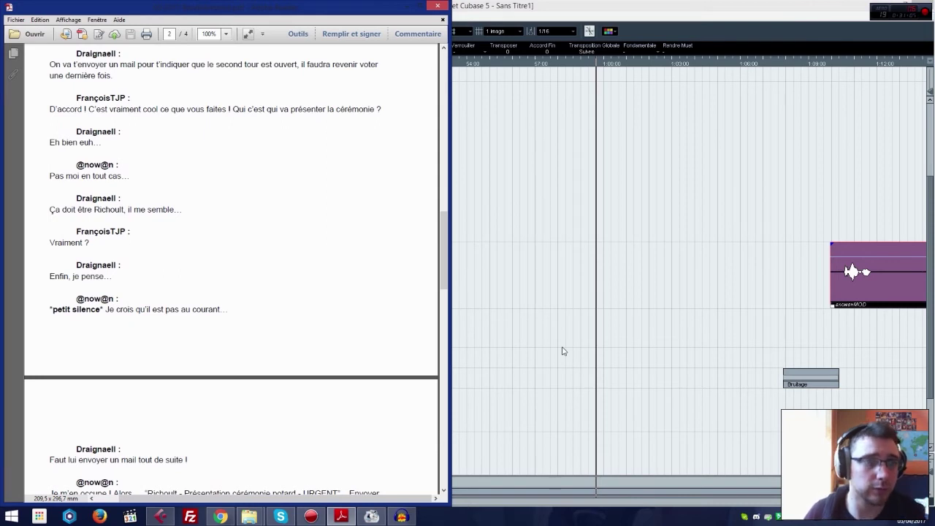
left_click(563, 351)
Step: Bring the remaining blue clip forward to 58:03, audition it and trim its start to 59:10
scroll(669, 335, "up", 3)
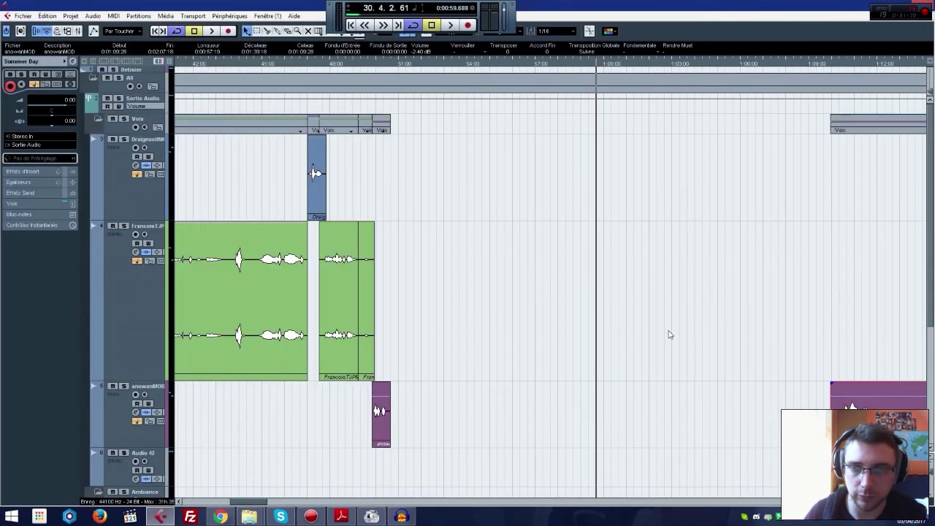
left_click_drag(252, 505, 263, 503)
left_click_drag(747, 188, 342, 189)
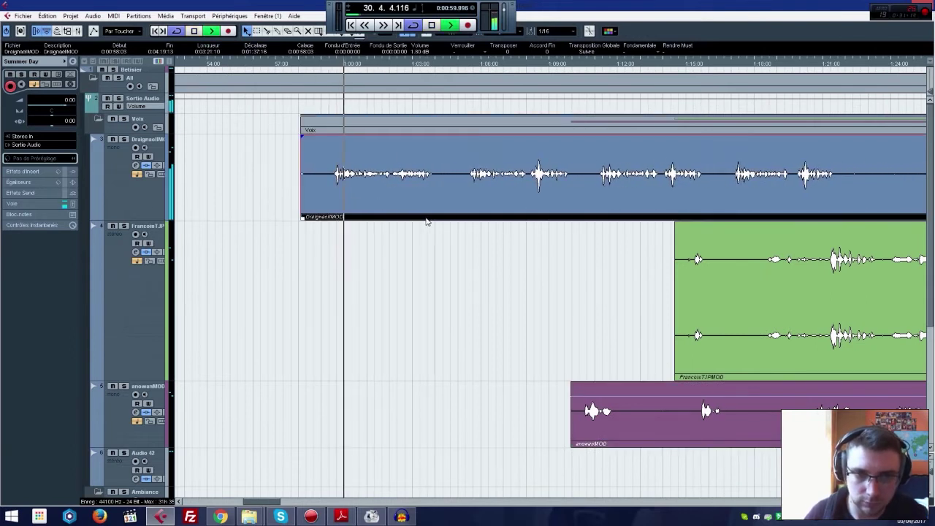
left_click_drag(316, 217, 334, 220)
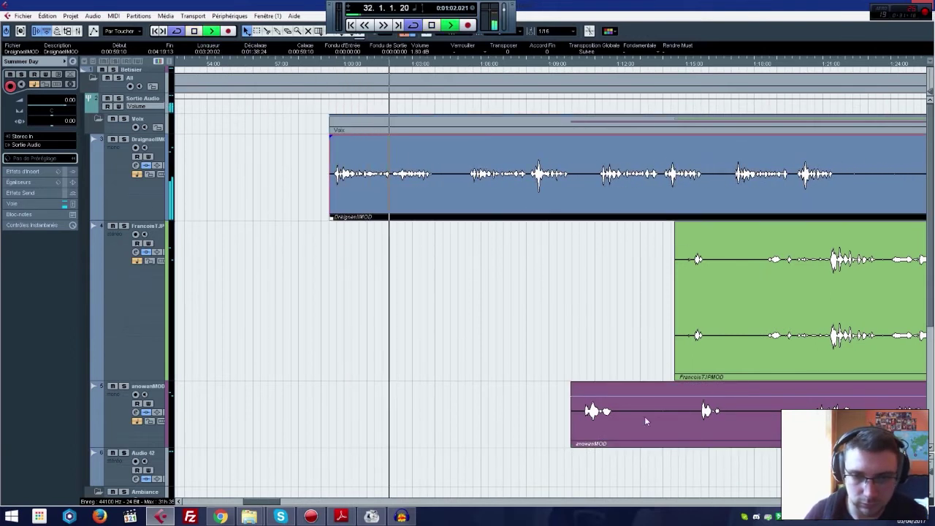
Step: Move the remaining purple clip to about 1:15:18 and the sound effect clip to 1:36:15
left_click_drag(647, 418, 777, 416)
left_click_drag(634, 208, 609, 208)
scroll(609, 219, "down", 3)
left_click_drag(579, 433, 595, 431)
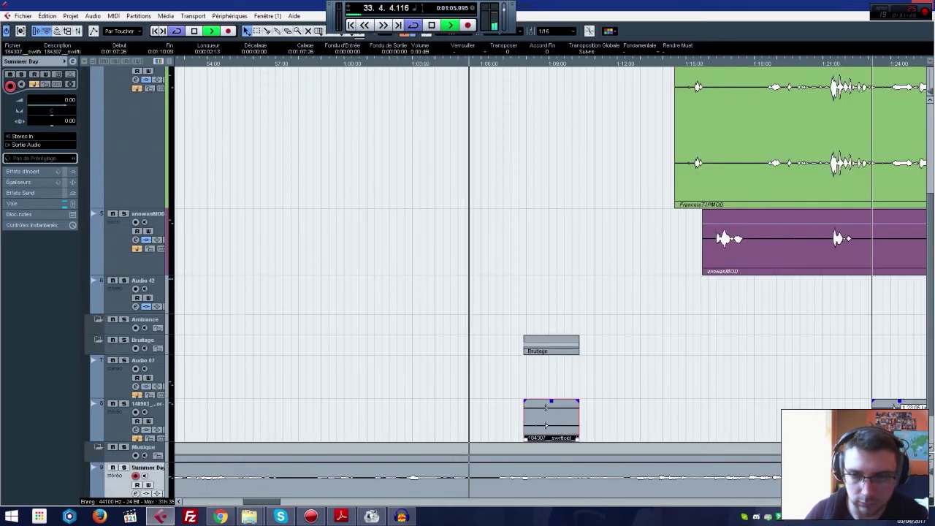
Step: Shift the remaining green clip to start at 1:21:27 and the purple clip to start at about 1:21:13
scroll(391, 301, "right", 5)
scroll(390, 302, "up", 3)
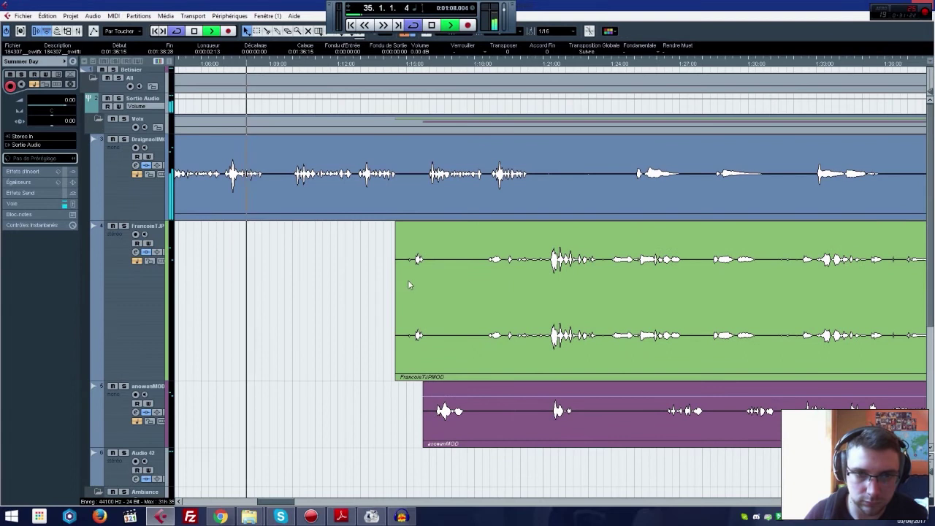
left_click_drag(409, 284, 444, 285)
left_click_drag(399, 323, 586, 413)
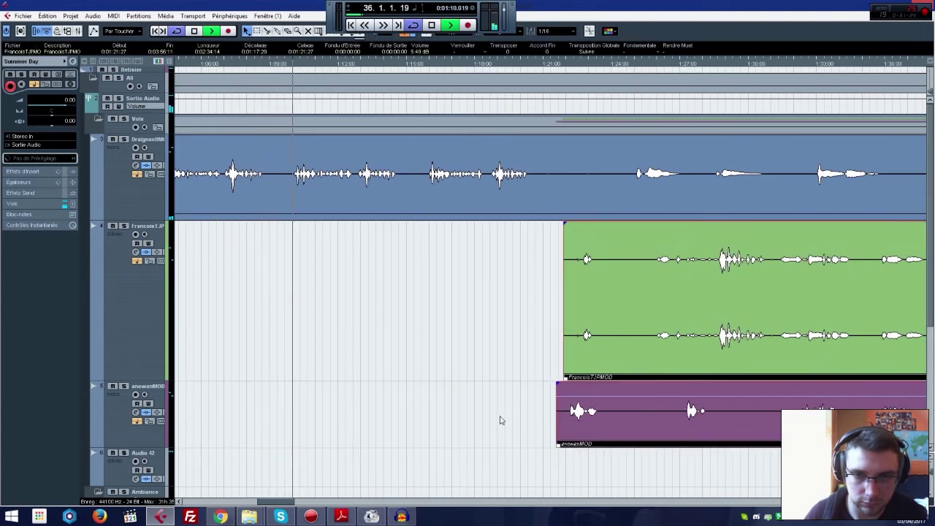
left_click(278, 495)
scroll(274, 482, "down", 1)
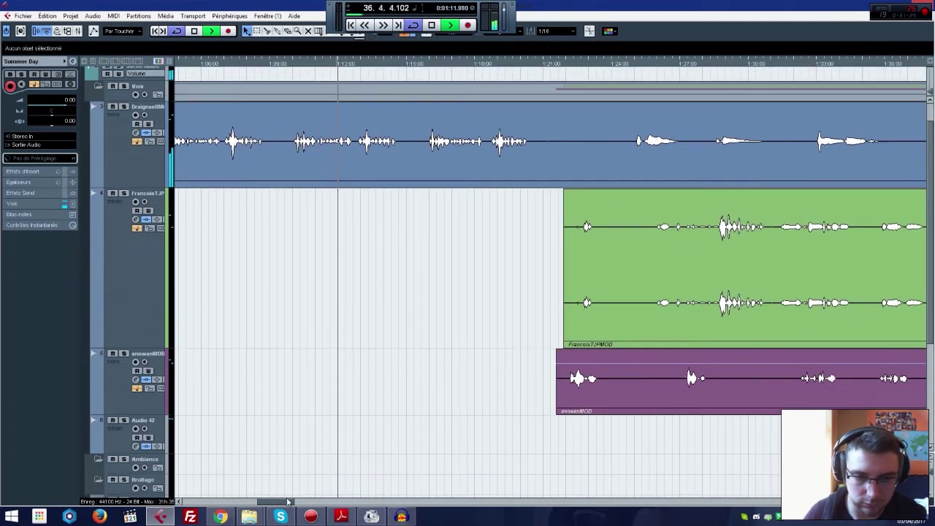
Step: Split the blue clip around its third take, delete the part before it and move that take to start at 50:13
scroll(425, 297, "left", 4)
right_click(489, 150)
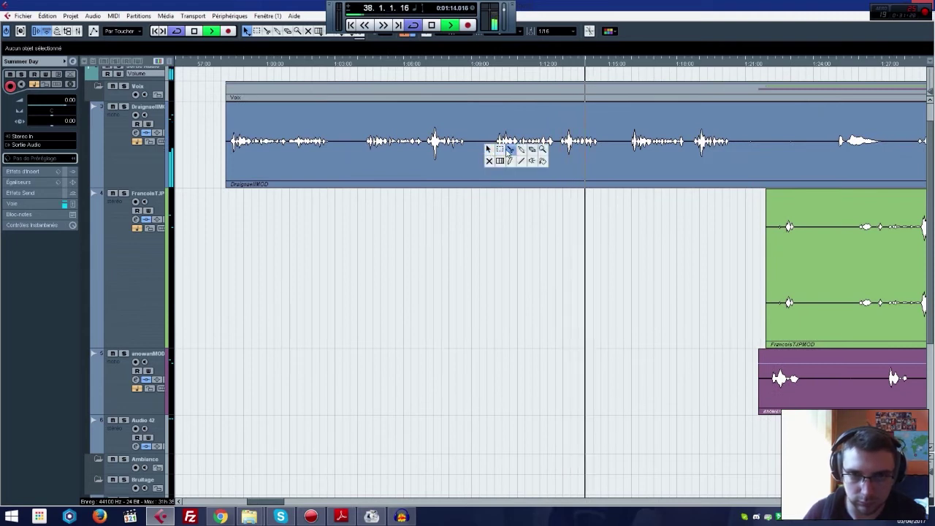
left_click(509, 149)
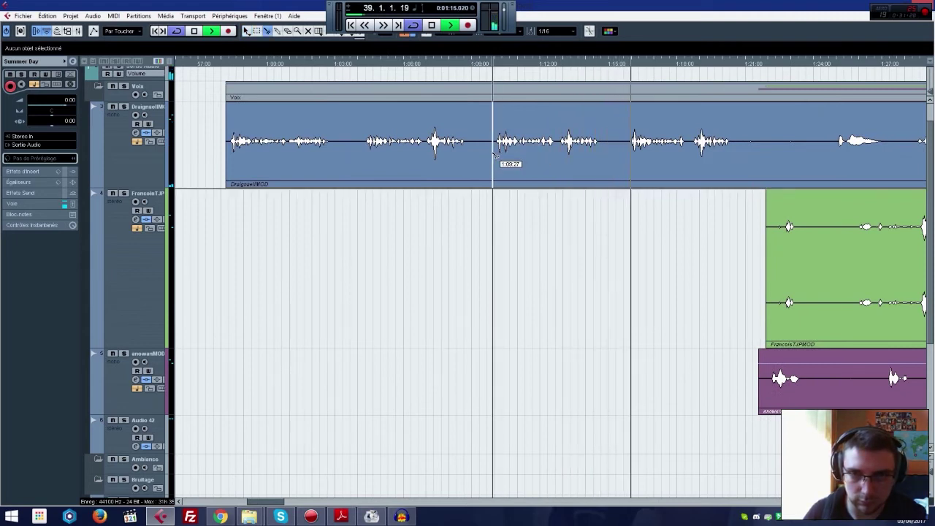
left_click(631, 156)
left_click(738, 156)
key("1")
left_click(575, 152)
key("Delete")
left_click_drag(629, 153, 468, 140)
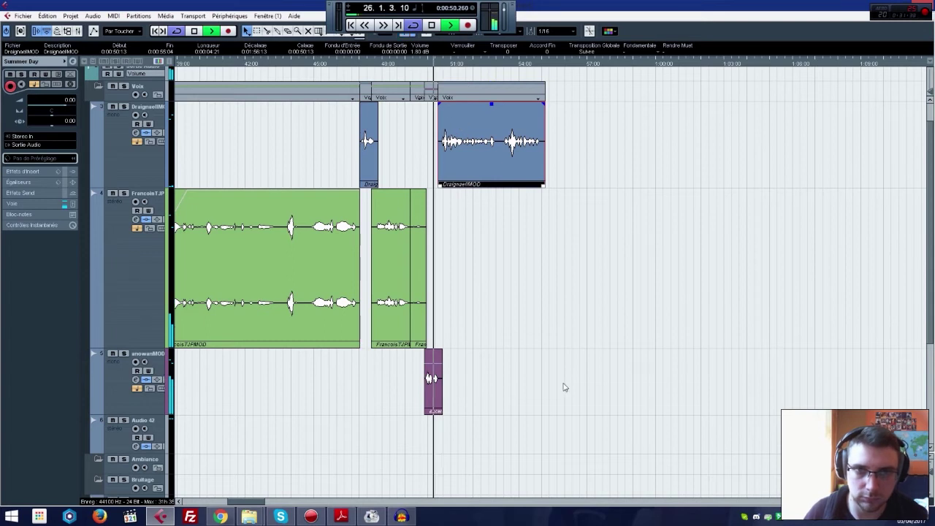
Step: Bring the remaining green clip forward to start at 56:28 and stop playback
left_click_drag(249, 504, 263, 504)
left_click_drag(881, 271, 334, 260)
key("space")
Step: Adjust the Summer Day music clip's volume curve, lower the track volume to -3.05 and audition the mix
scroll(329, 270, "down", 3)
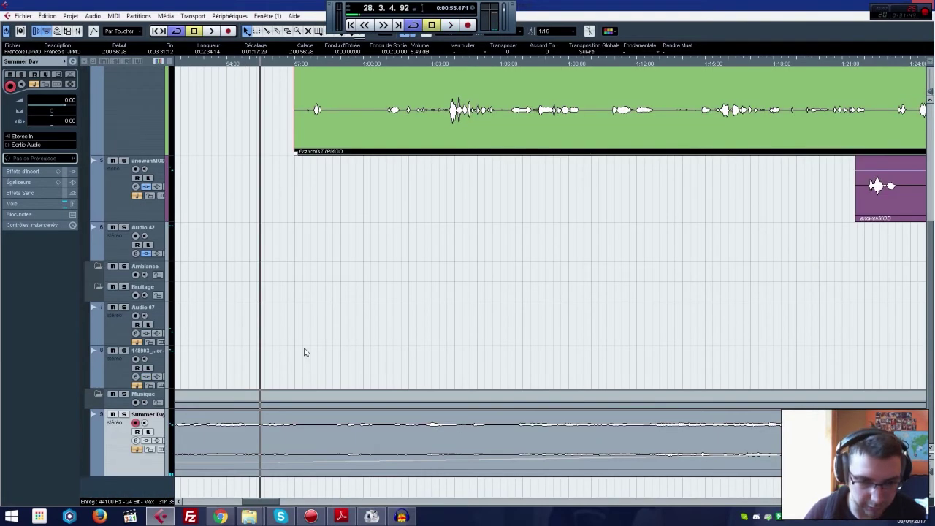
left_click_drag(147, 475, 148, 494)
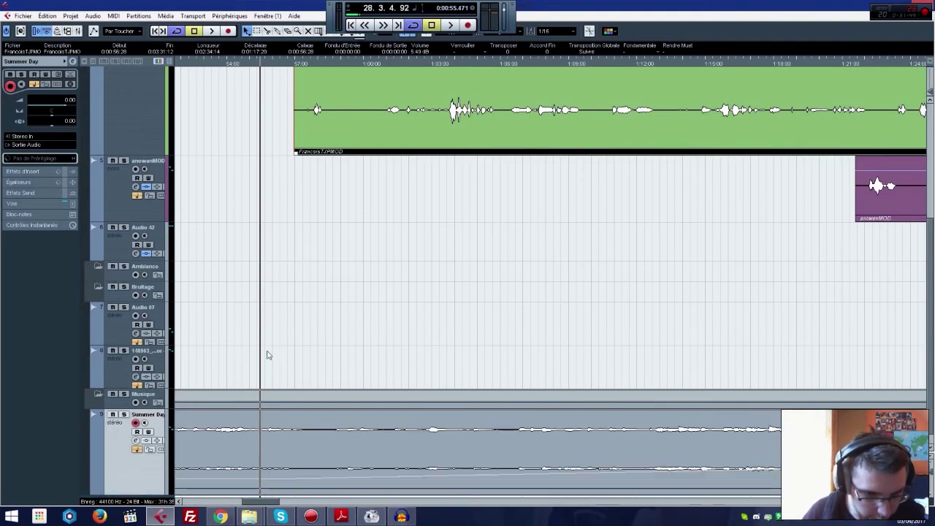
scroll(263, 361, "down", 1)
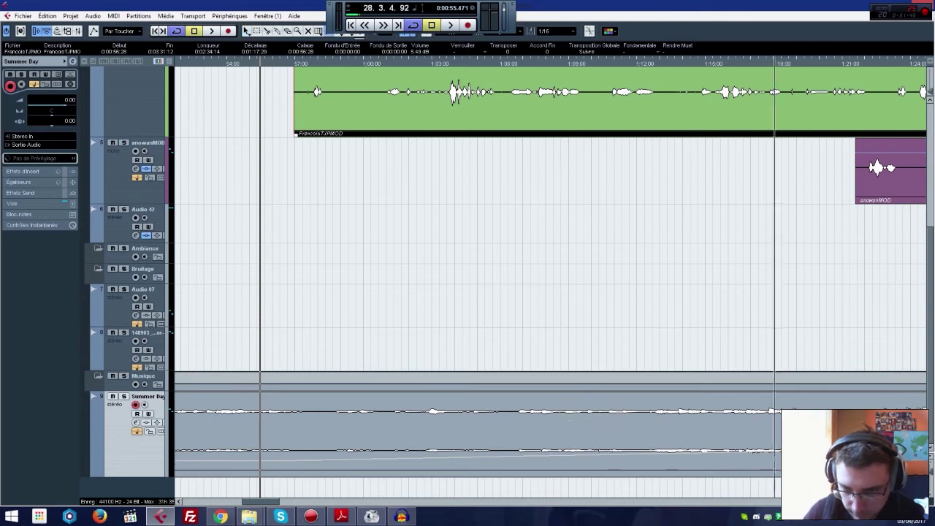
left_click(588, 417)
left_click_drag(278, 461, 278, 461)
right_click(93, 398)
right_click(403, 300)
left_click(406, 294)
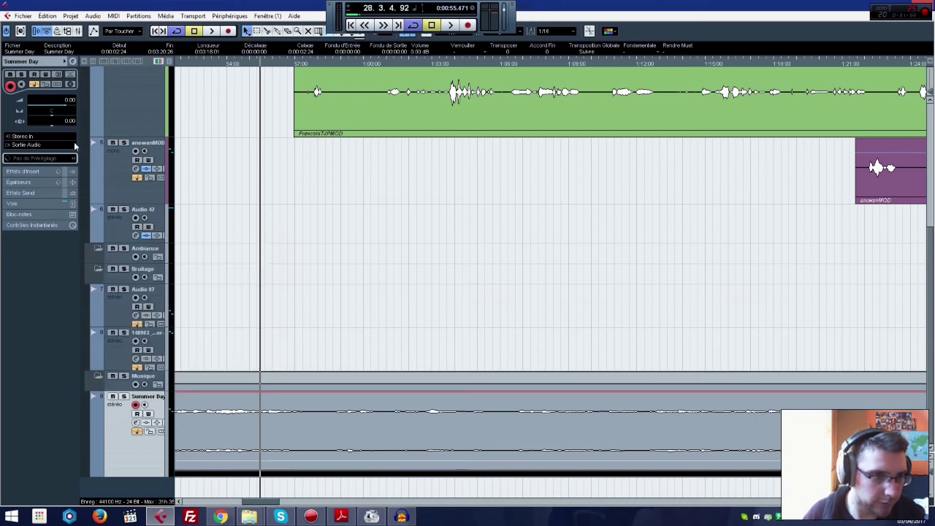
left_click(199, 66)
key("space")
scroll(251, 167, "up", 3)
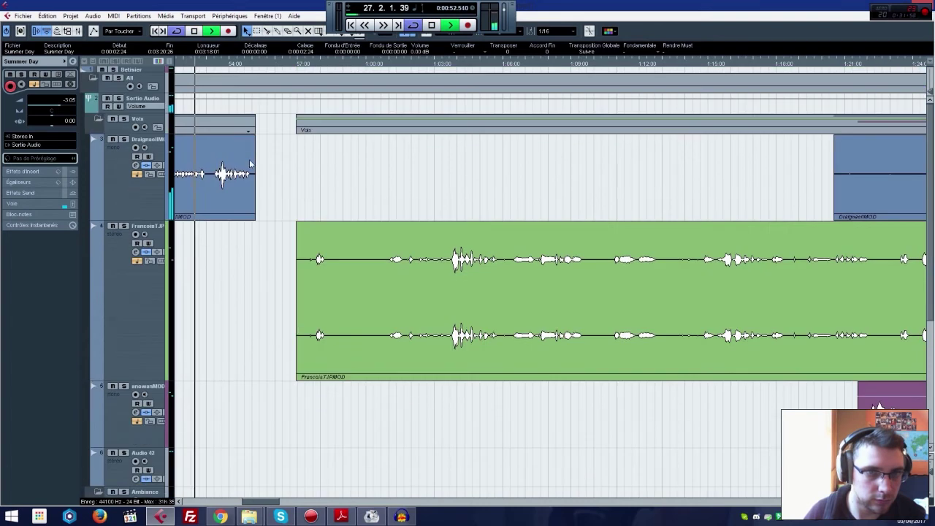
Step: Move the green clip to start at 52:01, split it at 55:26 and delete the part before the cut
left_click_drag(438, 292, 366, 304)
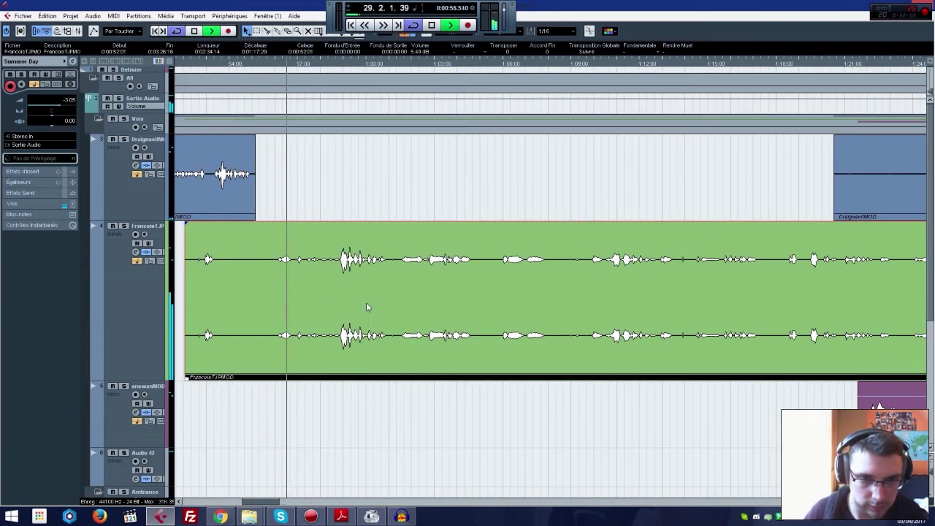
right_click(264, 292)
left_click(288, 292)
left_click(272, 292)
right_click(269, 286)
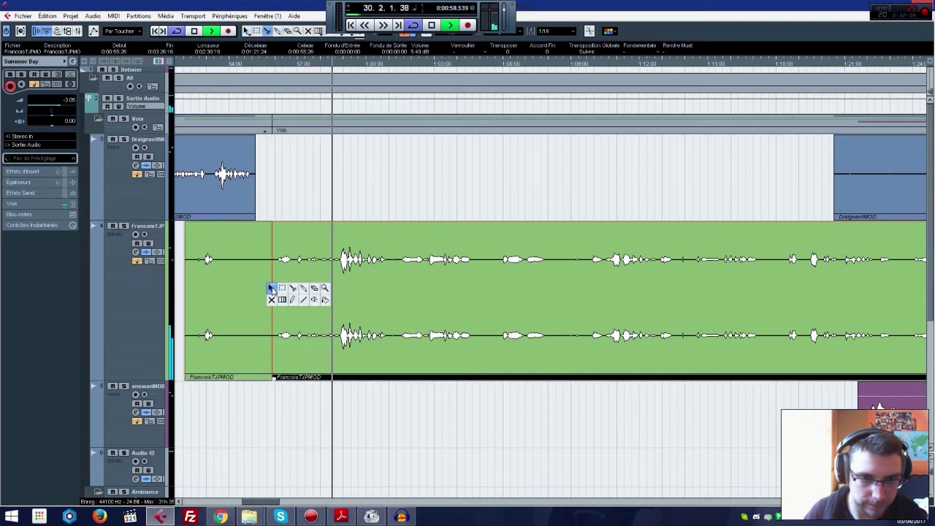
left_click(270, 289)
left_click(265, 292)
key("Delete")
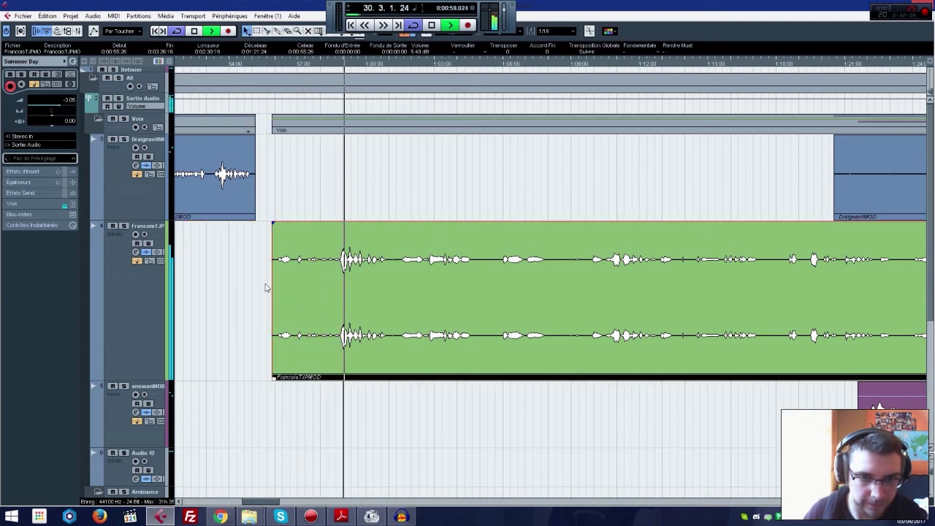
Step: Check the script, split the green clip at 1:05:25 and about 1:17, delete the first part and move the middle one to 54:27
left_click(407, 516)
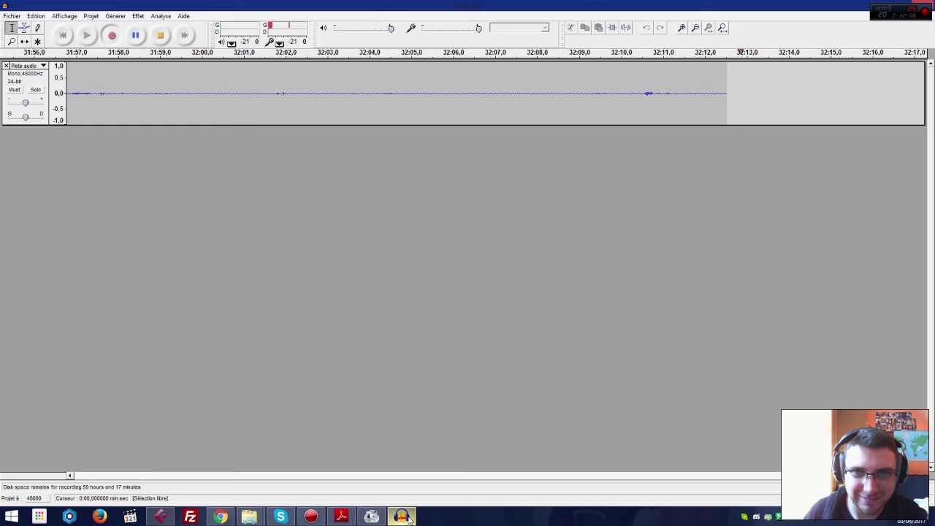
left_click(407, 517)
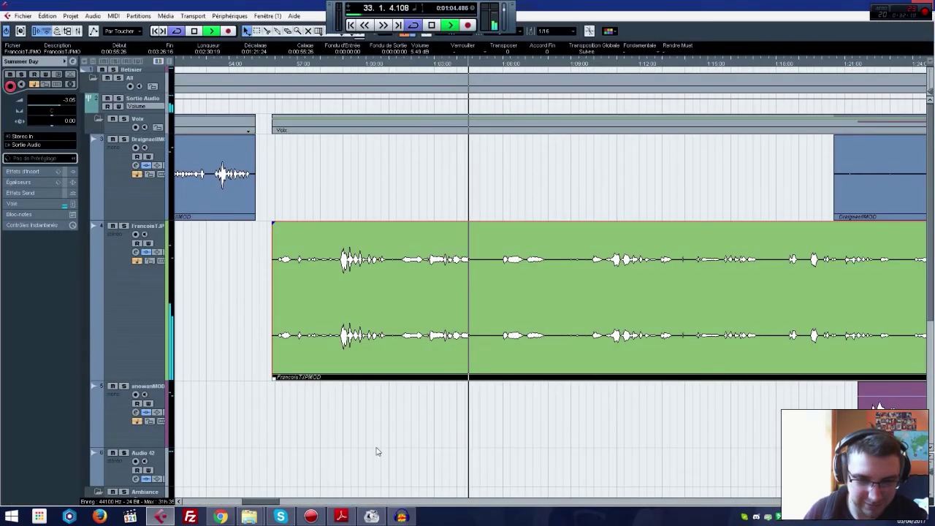
left_click(333, 516)
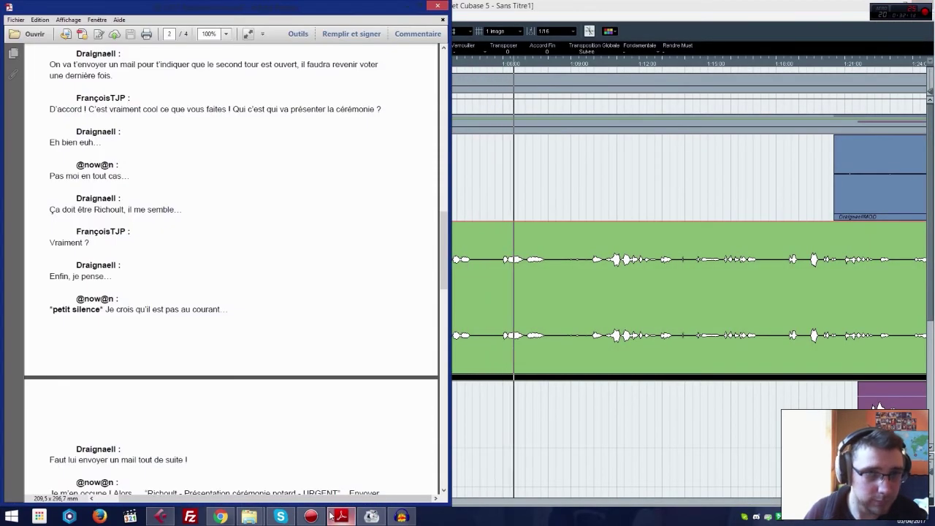
left_click(333, 516)
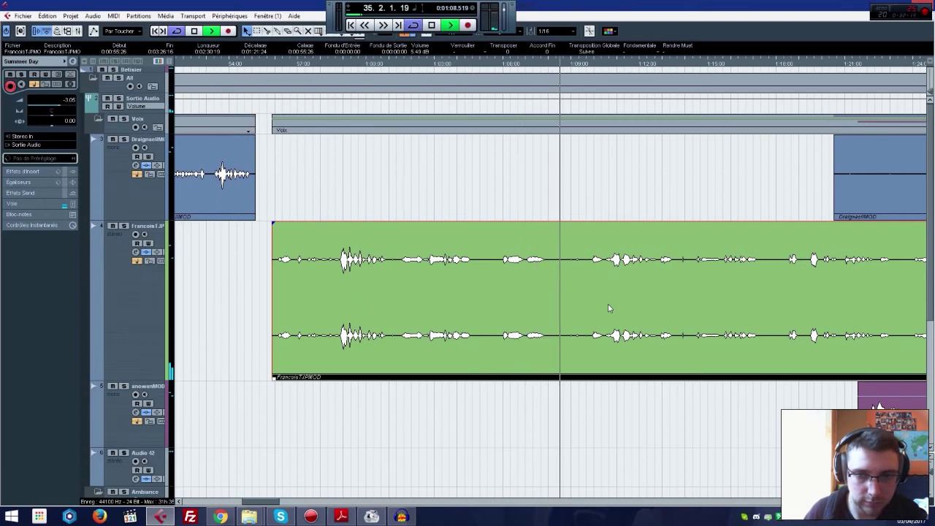
right_click(488, 290)
left_click(484, 285)
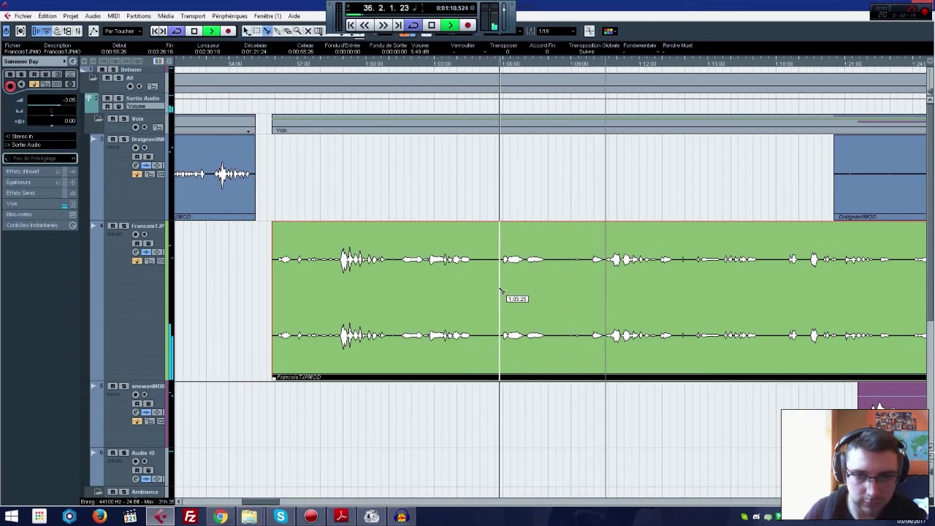
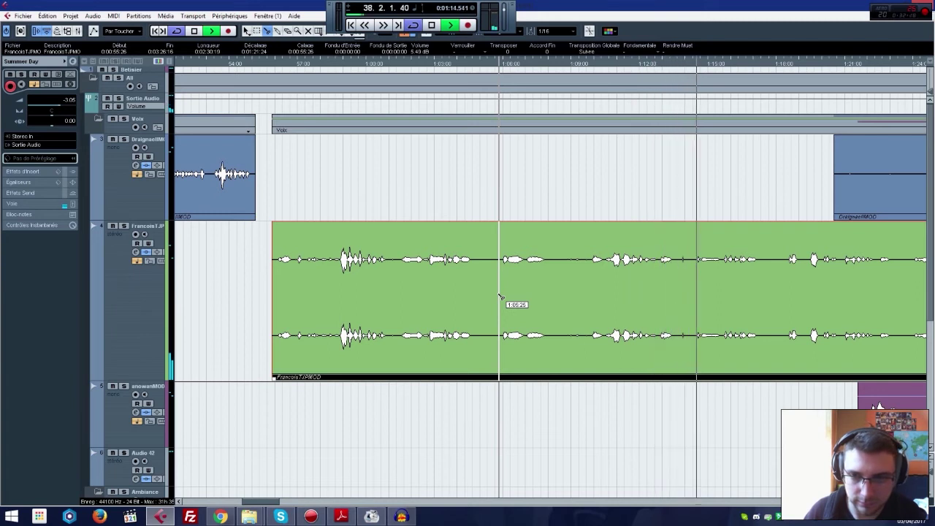
left_click(499, 298)
left_click(764, 313)
key("1")
left_click(436, 284)
key("Delete")
left_click_drag(552, 283, 305, 269)
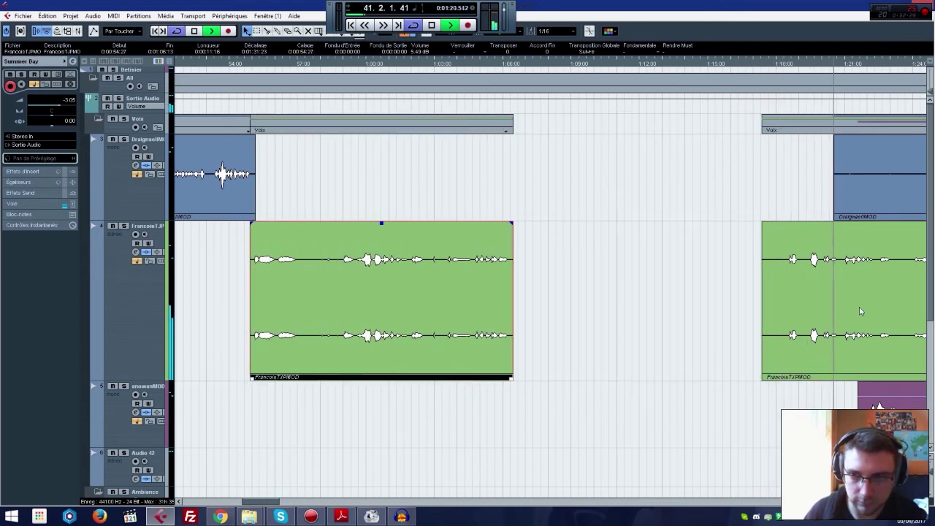
Step: Move the remaining green clip to 1:07:15, split it at 1:09:15 and delete the part before the cut
left_click_drag(860, 306, 606, 236)
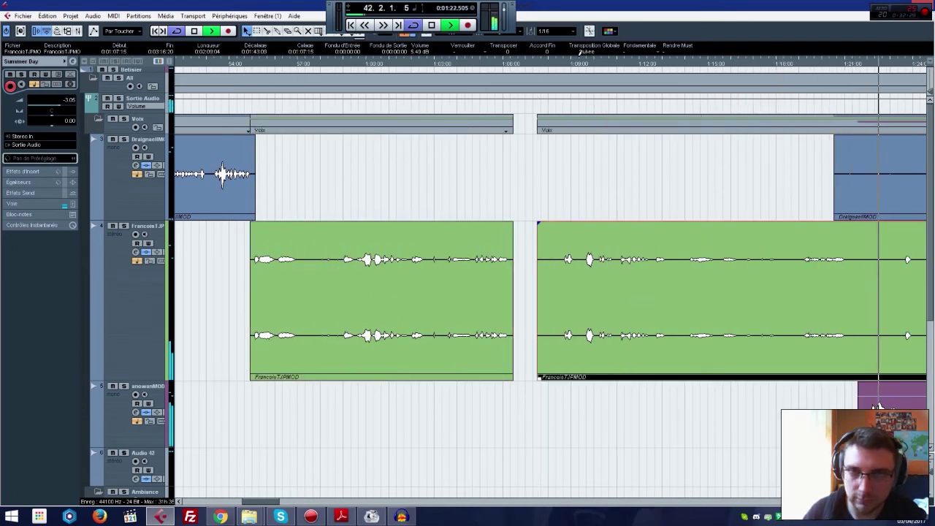
right_click(557, 261)
left_click(578, 261)
left_click(583, 279)
key("1")
left_click(549, 282)
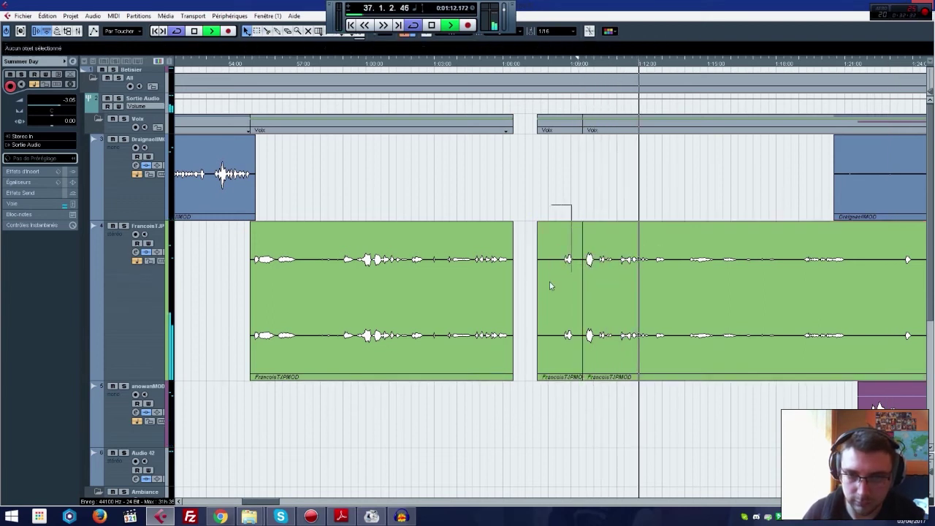
key("Delete")
Step: Push the remaining blue clip back to start at 1:25:08
right_click(605, 272)
left_click(630, 271)
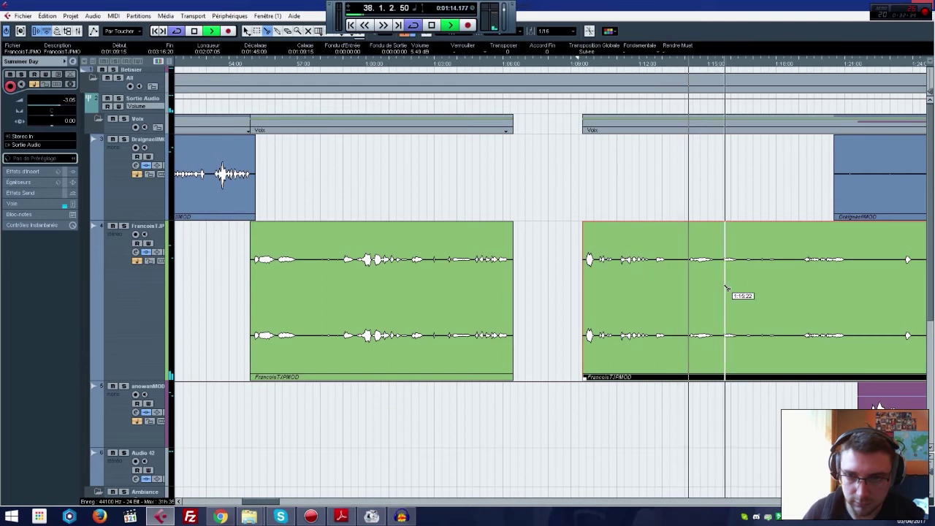
key("1")
left_click_drag(847, 196, 880, 198)
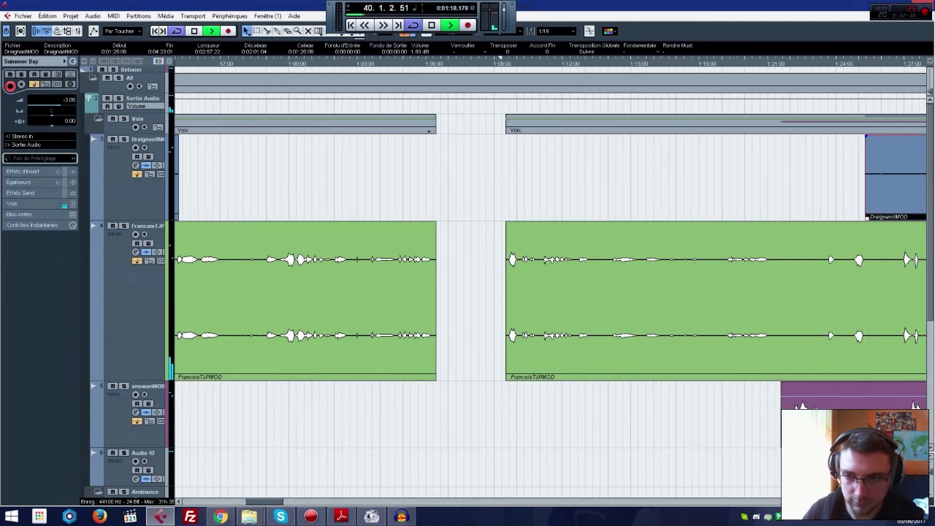
Step: Split the later green clip at about 1:21, delete the green take at 54:27 and put the newly cut take at 54:29
right_click(770, 320)
left_click(794, 321)
left_click(774, 318)
key("1")
left_click(361, 317)
key("Delete")
left_click_drag(532, 320, 267, 275)
Step: Split the green take at 1:01:29, trim the second part's start to a length of 2:05 and move it to 1:01:27
left_click(217, 67)
right_click(373, 287)
left_click(371, 283)
left_click(381, 296)
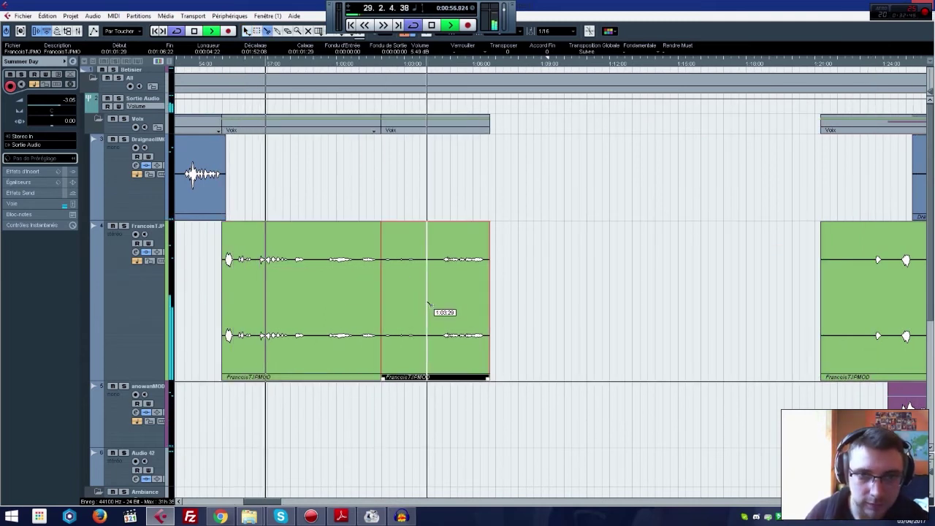
left_click_drag(383, 378, 441, 381)
left_click_drag(454, 331, 393, 331)
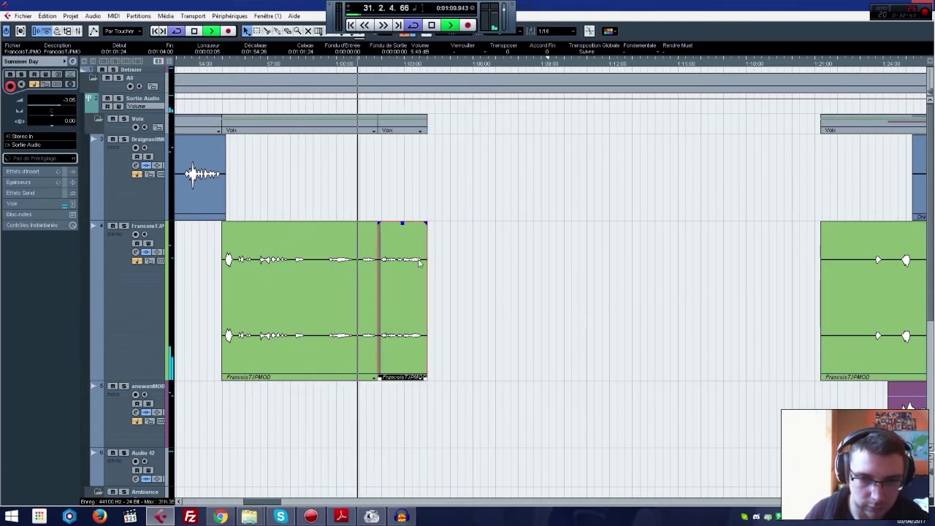
left_click(447, 259)
left_click_drag(407, 273, 409, 278)
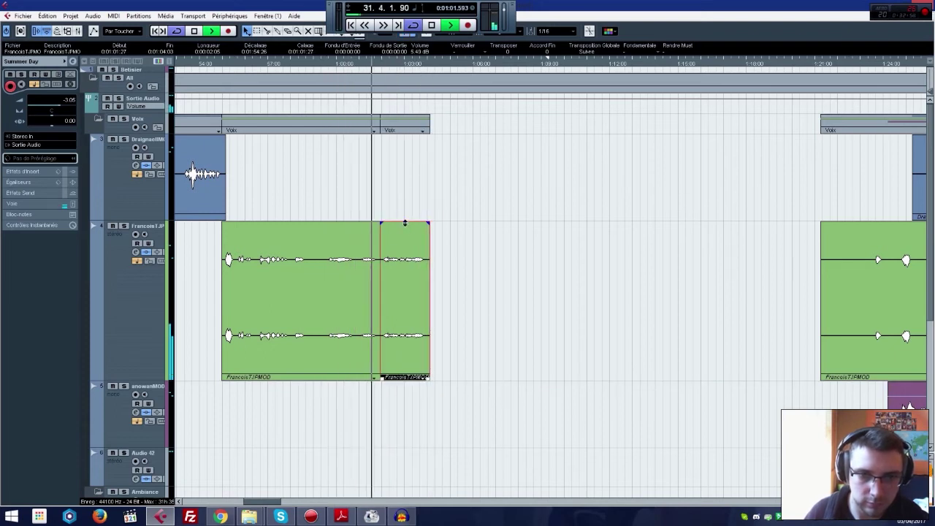
Step: Raise the volume of the green clip starting at 54:29 to about 9 dB and audition it
left_click(317, 249)
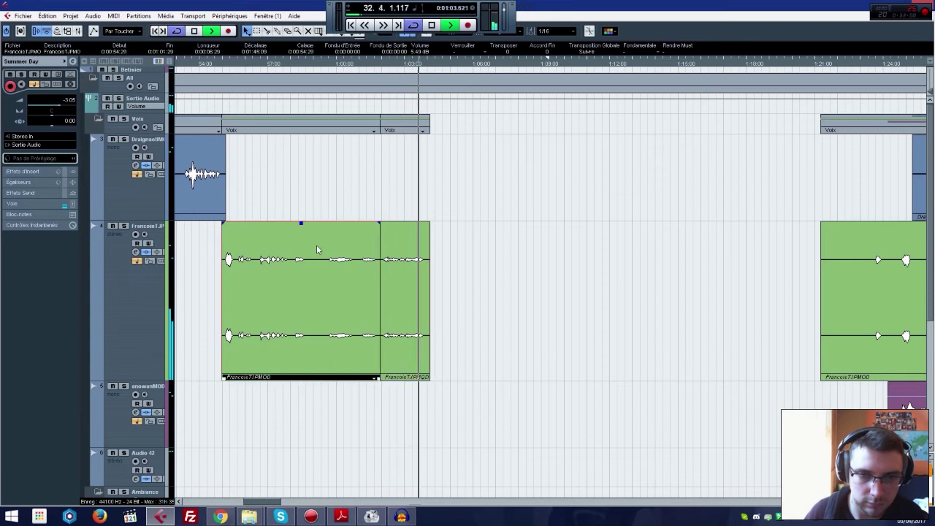
left_click_drag(299, 229, 299, 203)
left_click_drag(296, 150, 296, 147)
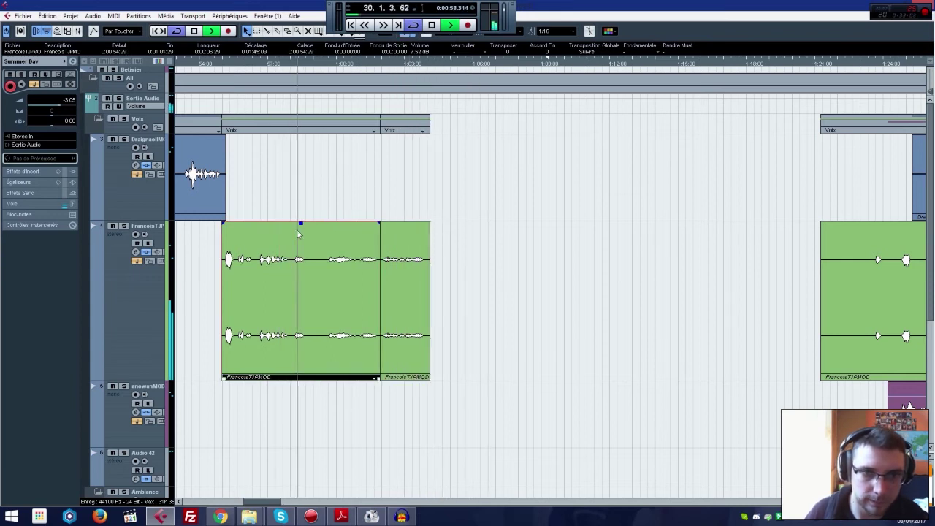
left_click(299, 203)
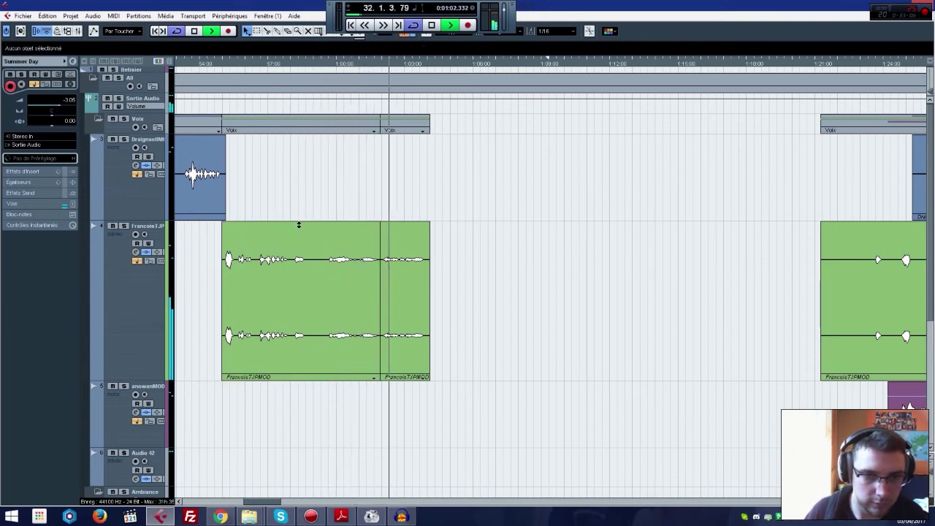
left_click(322, 79)
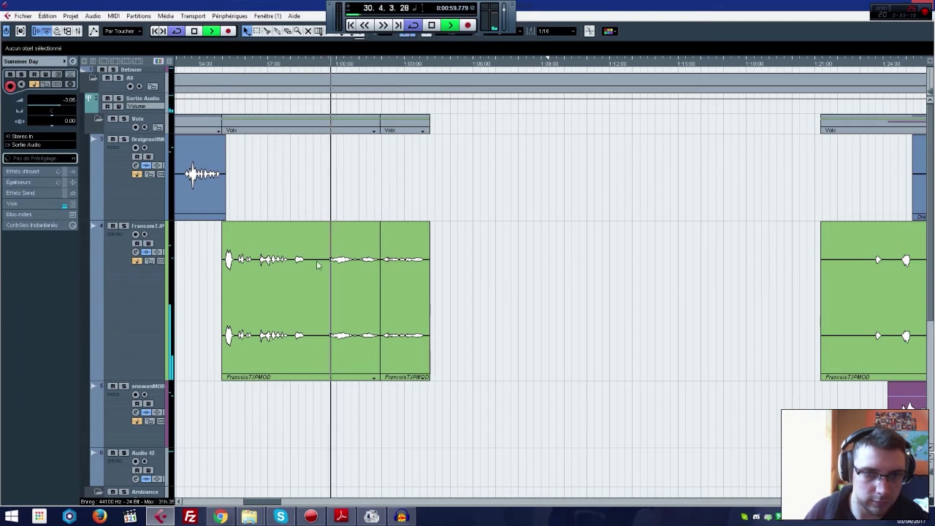
Step: Draw volume curves that lower the first green clip until about 59:00 and slightly lower the short green clip after it
right_click(291, 263)
left_click(290, 262)
mouse_move(324, 223)
left_mouse_down()
mouse_move(298, 256)
mouse_move(314, 241)
left_mouse_up()
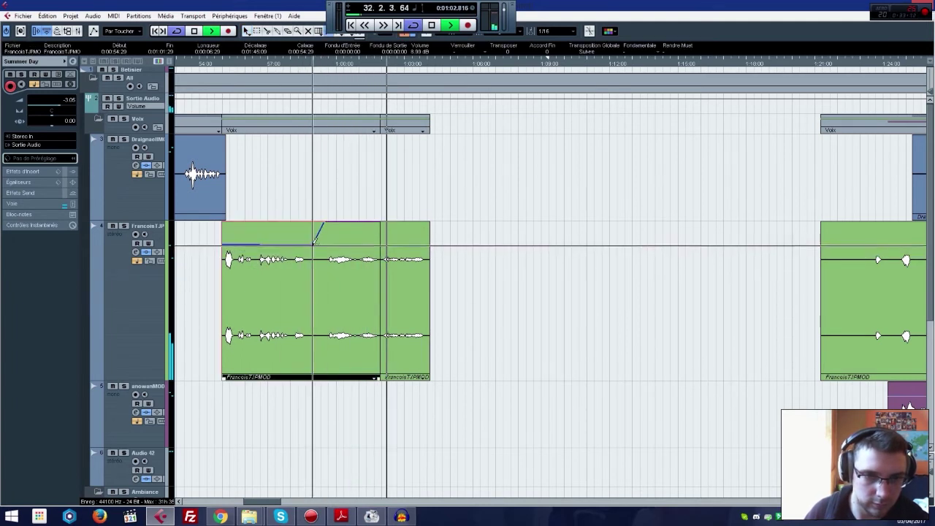
left_click(383, 232)
left_click(286, 66)
left_click_drag(381, 234, 436, 224)
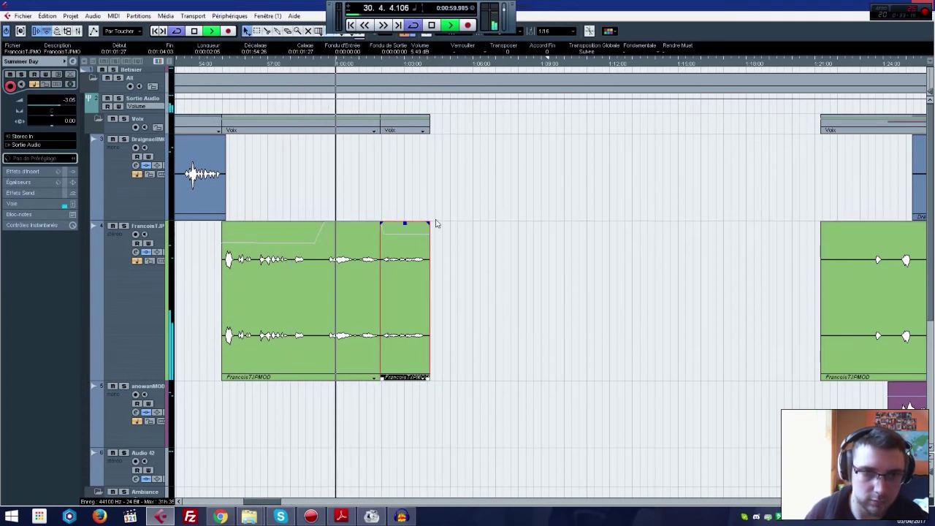
left_click(455, 312)
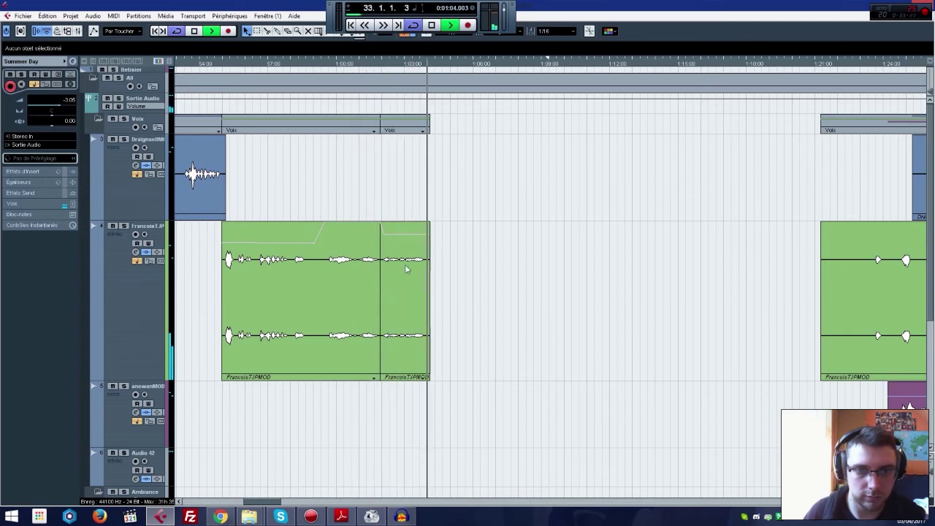
Step: Add a fade-out of 0:00:00:07 to the end of the first green clip, where it meets the short one
left_click(381, 223)
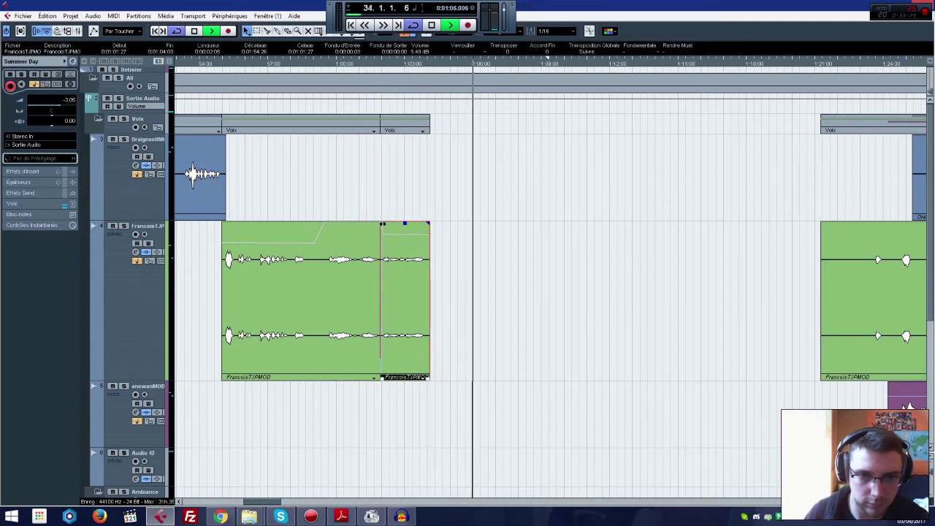
left_click(377, 224)
left_click(367, 69)
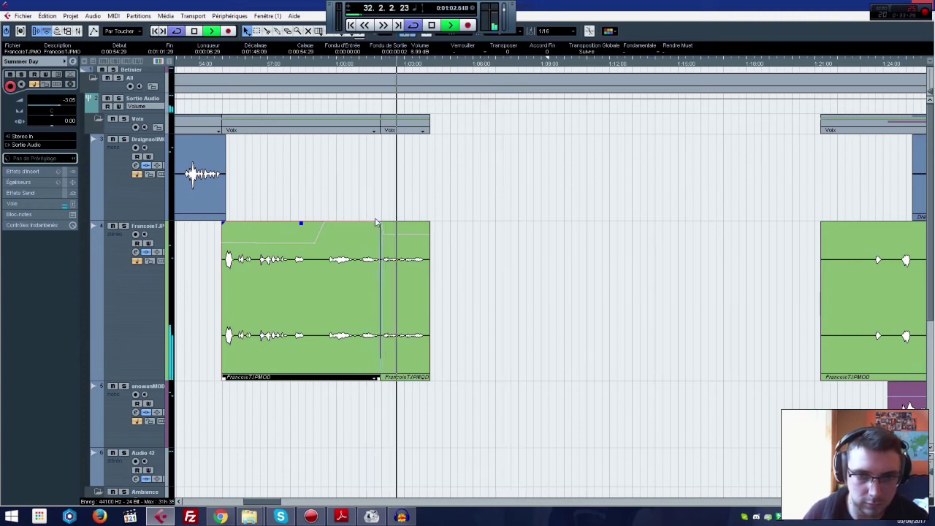
left_click_drag(377, 223, 373, 225)
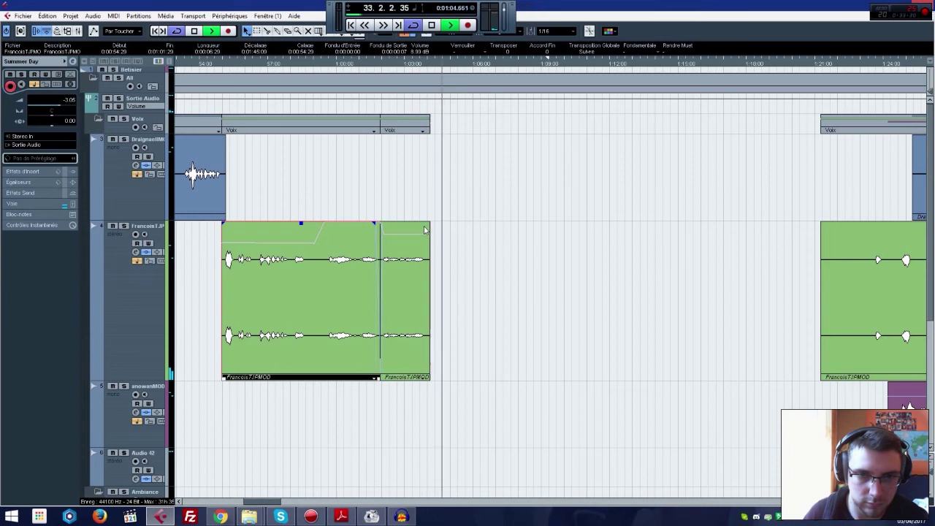
Step: Stop playback and check the PDF script for the lines that follow the green takes
left_click(439, 234)
key("space")
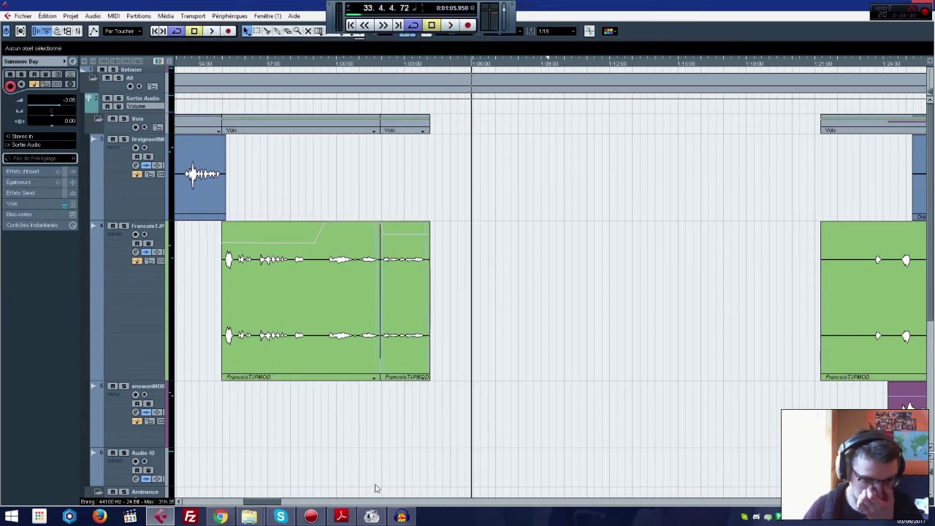
left_click(339, 517)
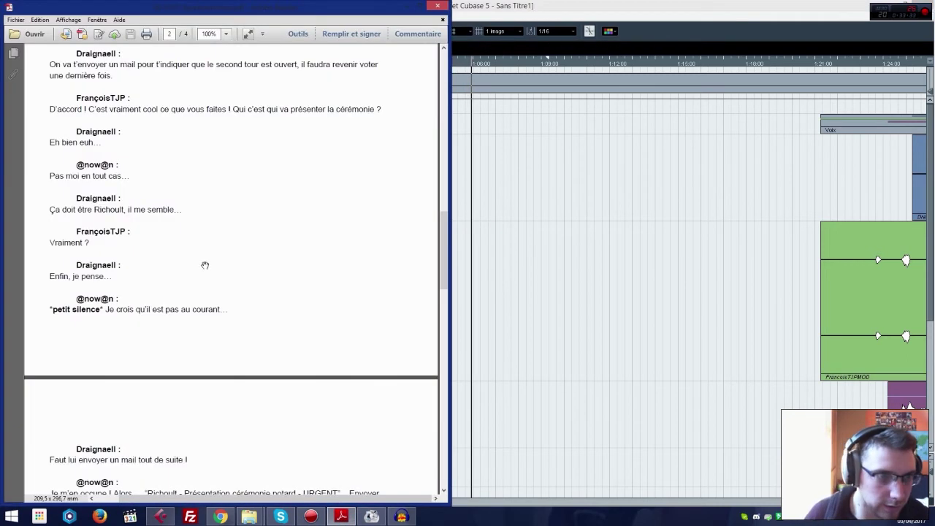
scroll(215, 358, "down", 3)
left_click(504, 307)
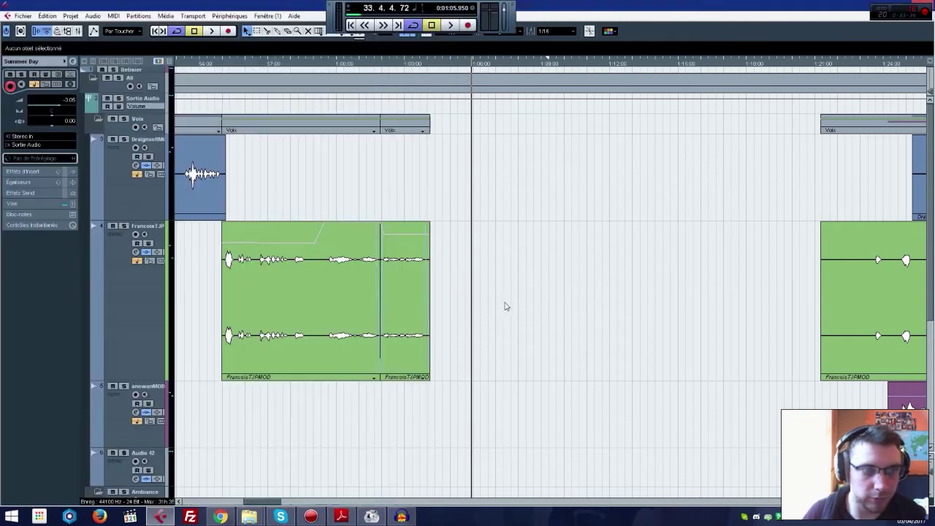
Step: Cut the next take out of the long blue clip, start it at 1:03:24 and move the clip's remainder to about 1:20
left_click_drag(912, 191, 371, 193)
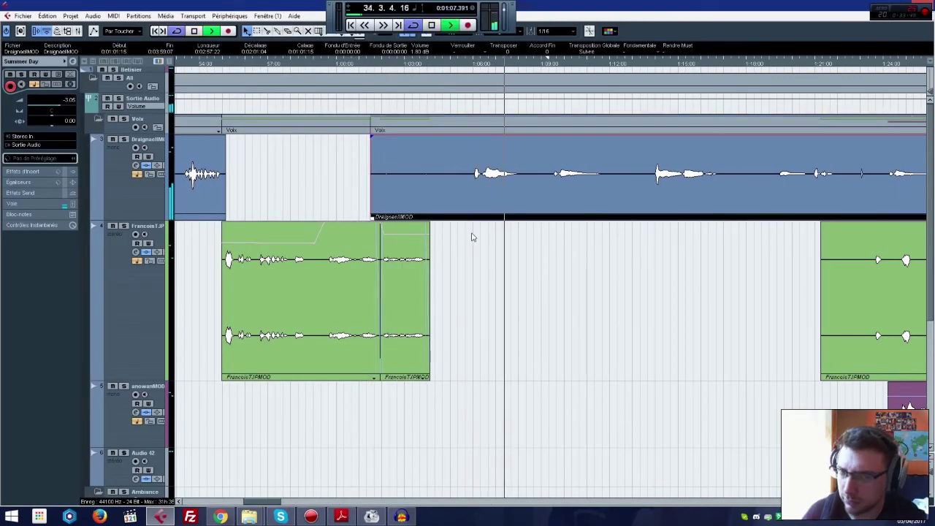
mouse_move(614, 198)
left_mouse_down()
mouse_move(586, 193)
mouse_move(596, 193)
left_mouse_up()
right_click(557, 195)
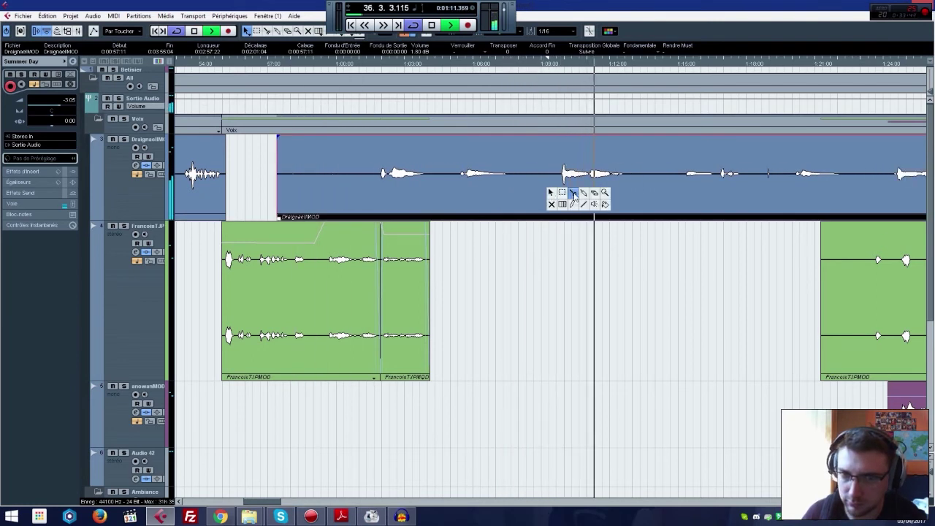
left_click(574, 193)
left_click(558, 191)
left_click(636, 192)
key("1")
key("Delete")
left_click_drag(578, 188, 443, 186)
left_click_drag(658, 175, 816, 175)
Step: Isolate the second take of the purple clip, delete the first one and start the kept take at 1:06:08
left_click_drag(910, 402, 503, 413)
left_click(493, 358)
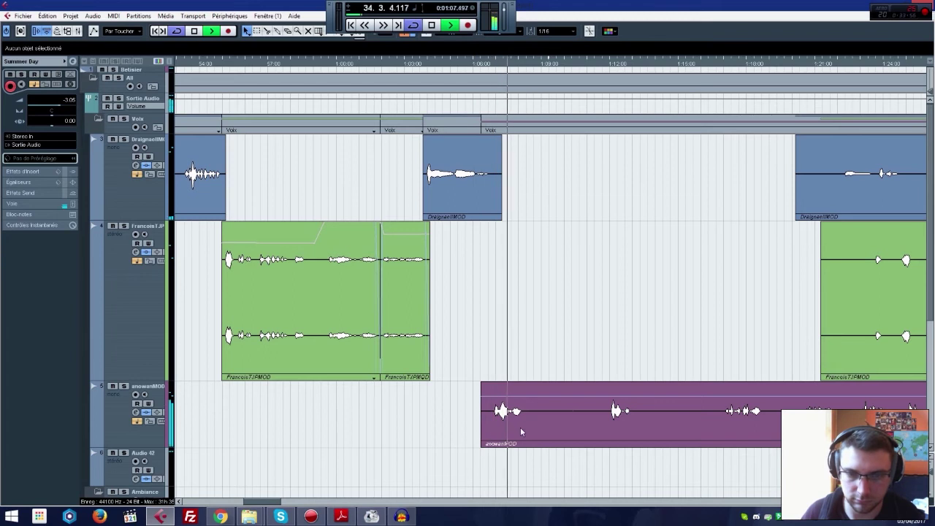
left_click_drag(621, 420, 558, 421)
right_click(554, 427)
left_click(560, 422)
left_click(541, 423)
left_click(569, 427)
key("1")
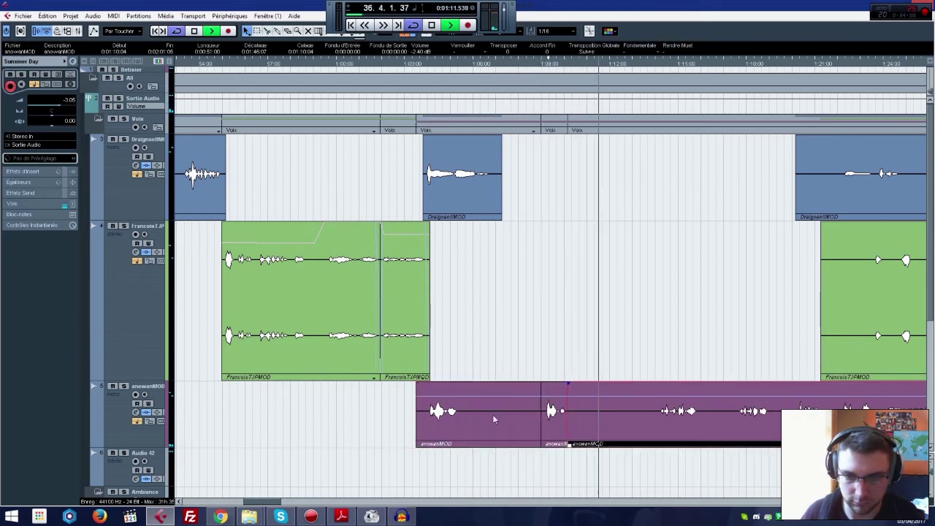
left_click(494, 419)
key("Delete")
left_click_drag(564, 428, 493, 419)
Step: Shift the short blue take to 1:04:03 and the short purple take to 1:07:00, and audition the timing
left_click(391, 69)
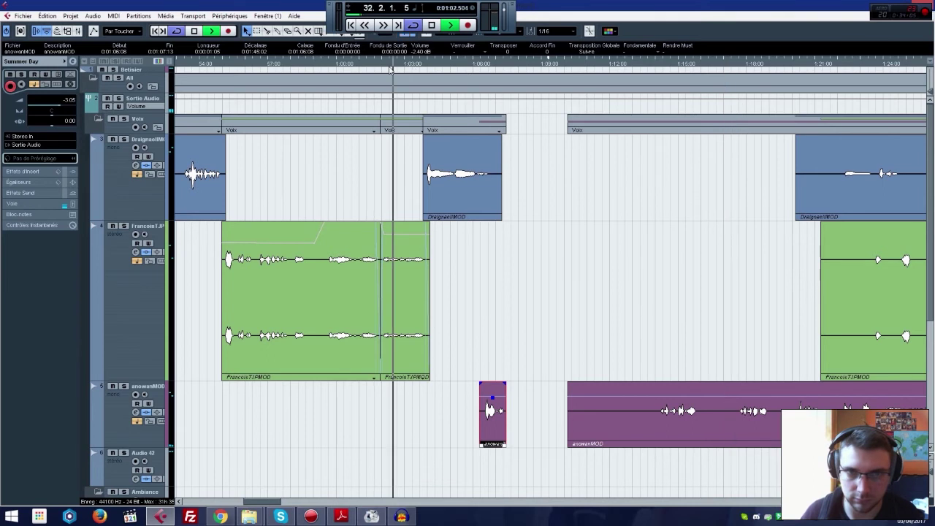
left_click(454, 141)
left_click_drag(539, 168, 472, 409)
left_click_drag(465, 197, 472, 197)
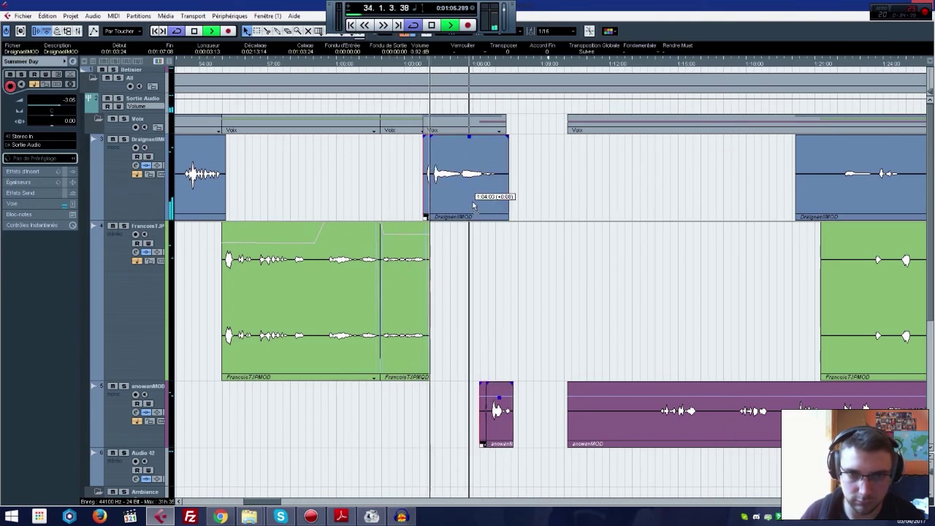
left_click(522, 263)
mouse_move(499, 412)
left_mouse_down()
mouse_move(482, 411)
mouse_move(511, 411)
left_mouse_up()
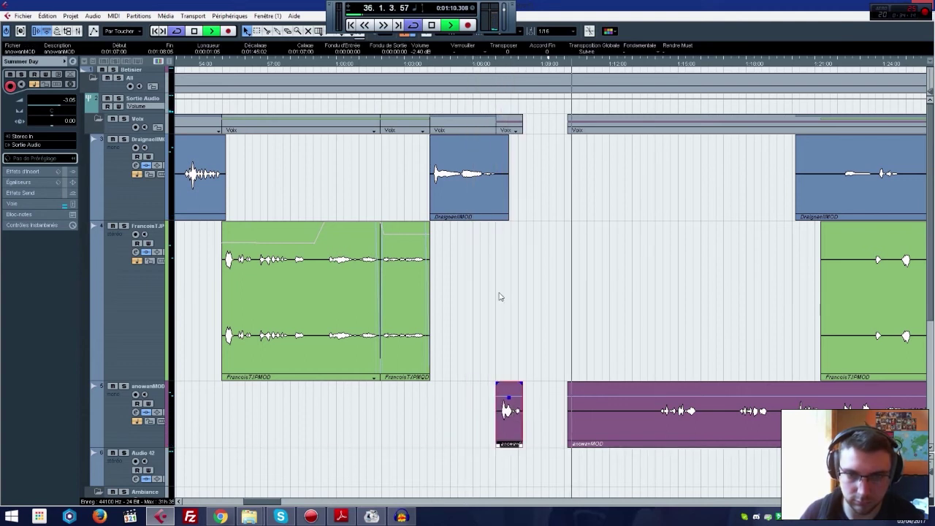
left_click(457, 64)
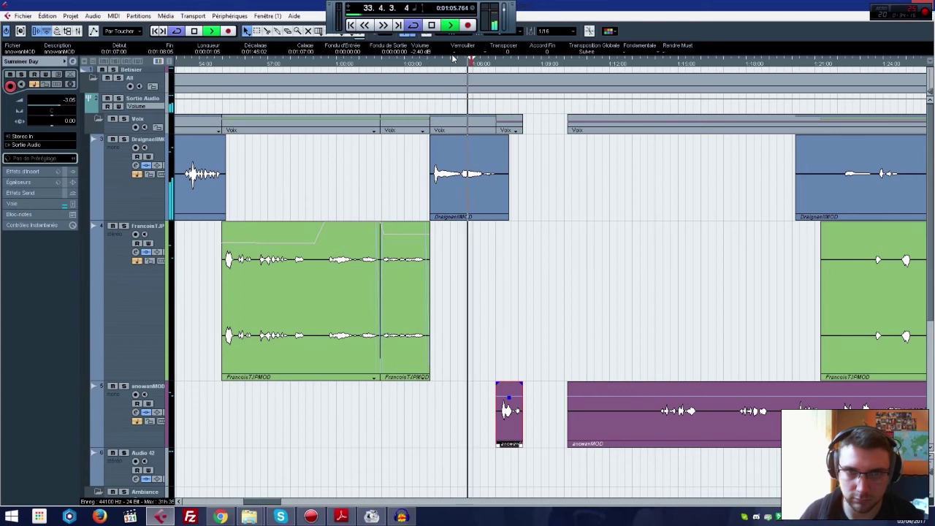
Step: Push the remaining blue, green and purple clips together further along the timeline, with the purple one starting at about 1:31
left_click_drag(577, 412, 773, 437)
left_click(752, 256)
left_click_drag(752, 256, 927, 447)
left_click(387, 482)
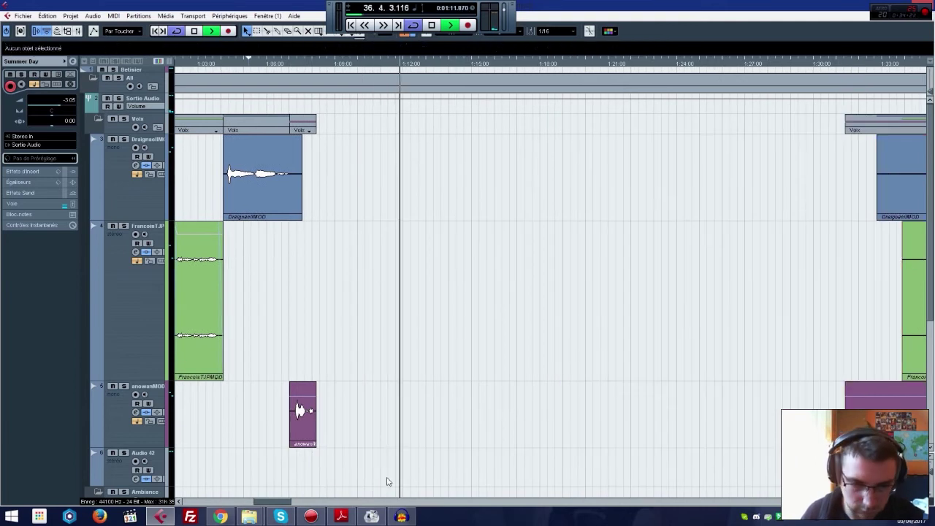
Step: Check the PDF script for the dialogue after the line about Richoult
left_click(343, 516)
left_click_drag(212, 269, 198, 207)
left_click(584, 215)
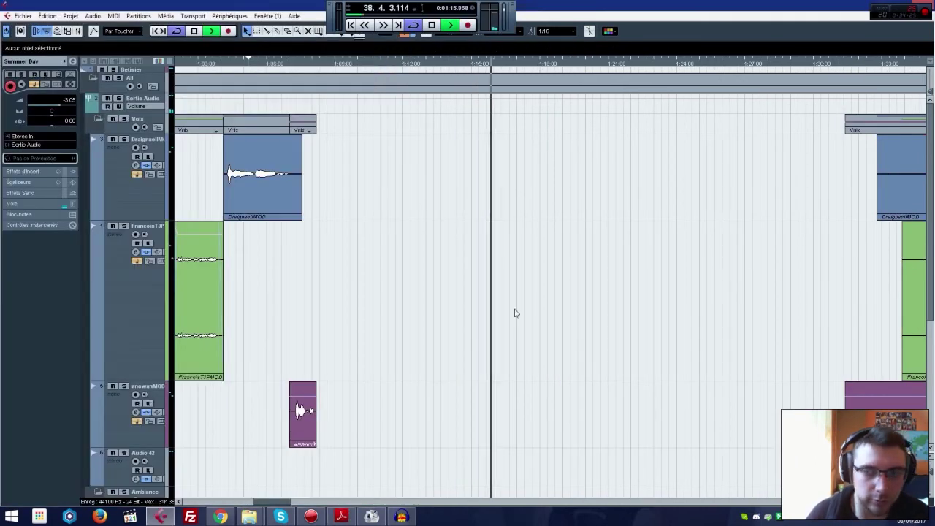
left_click(346, 518)
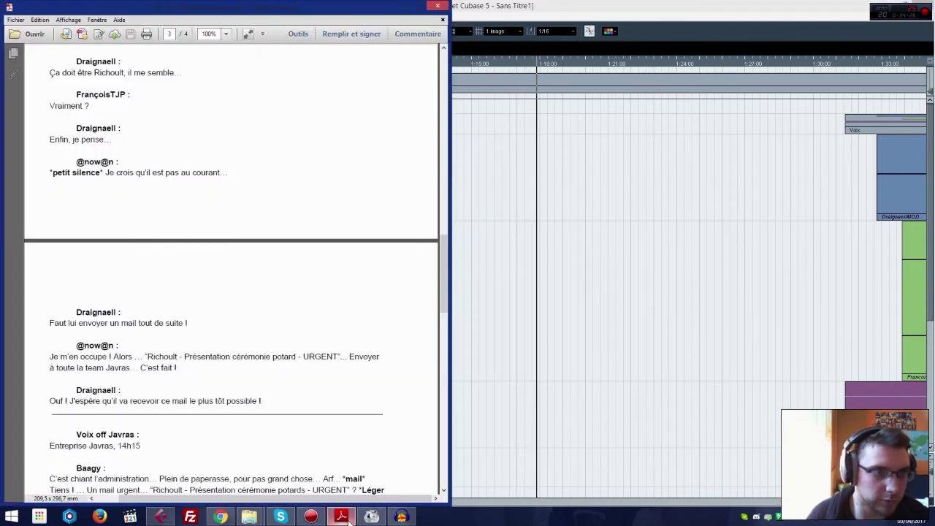
left_click(342, 517)
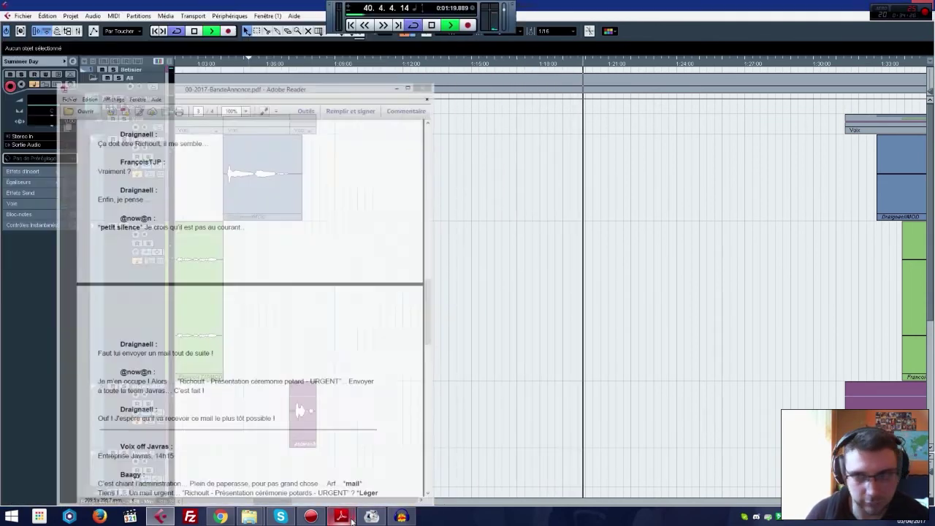
Step: Cut an alternative take from the remaining blue clip, delete the blue take placed before, and start the new one at 1:03:24
left_click_drag(880, 179, 361, 179)
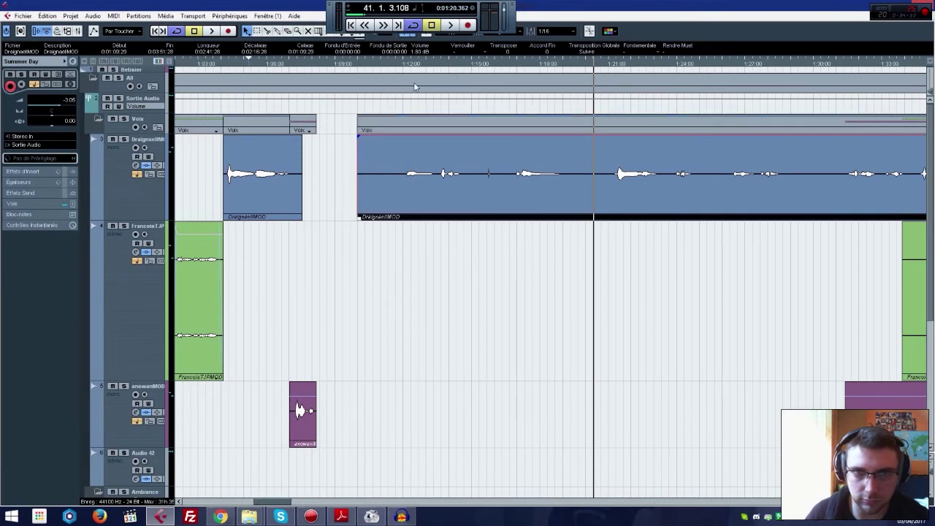
key("space")
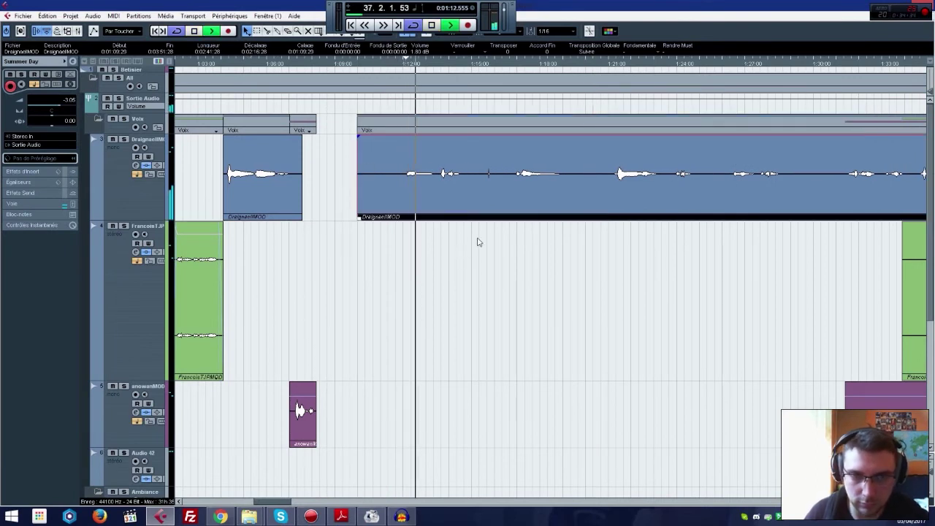
key("3")
left_click(463, 208)
left_click(401, 197)
key("1")
left_click(286, 195)
key("Delete")
left_click_drag(419, 195, 241, 196)
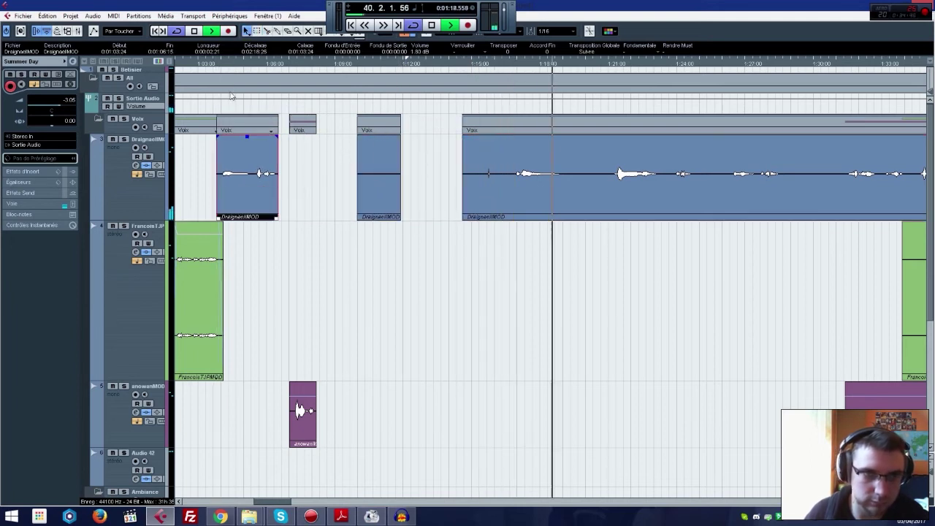
Step: Move the short purple take earlier to about 1:06 and delete the leftover blue fragment near 1:10
left_click_drag(301, 411, 286, 414)
left_click(326, 326)
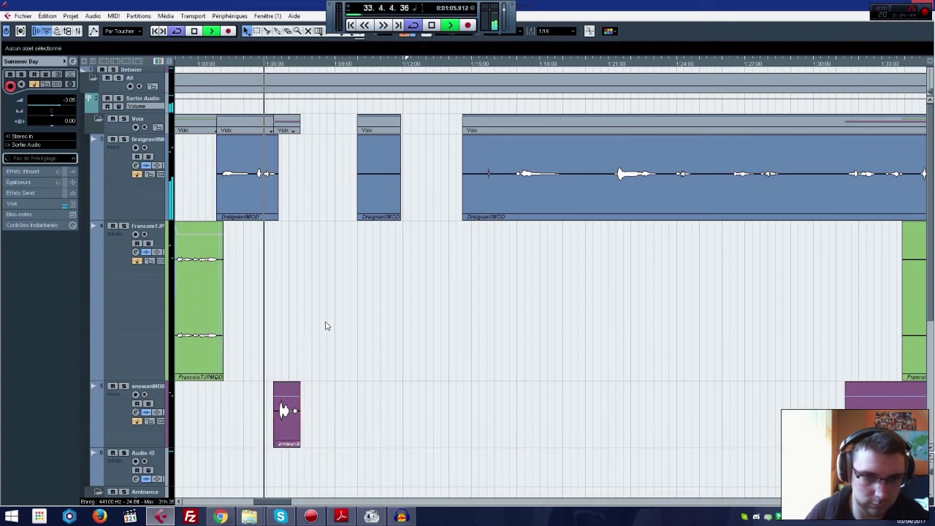
left_click(380, 198)
key("Delete")
Step: Slide the remaining blue clip earlier, cut out its take starting at 1:15:16 and place that take at about 1:07
left_click_drag(522, 190, 383, 190)
left_click_drag(489, 189, 424, 189)
left_click_drag(497, 189, 379, 187)
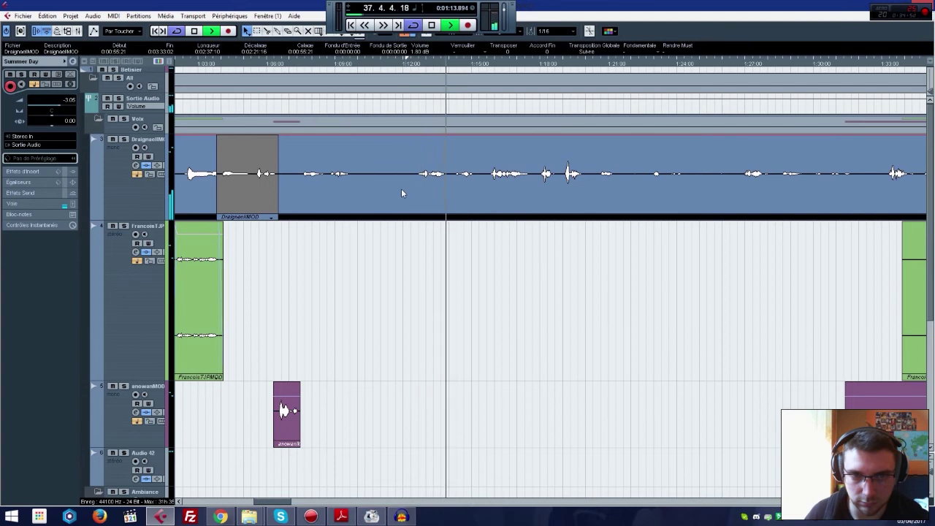
right_click(483, 205)
left_click(489, 203)
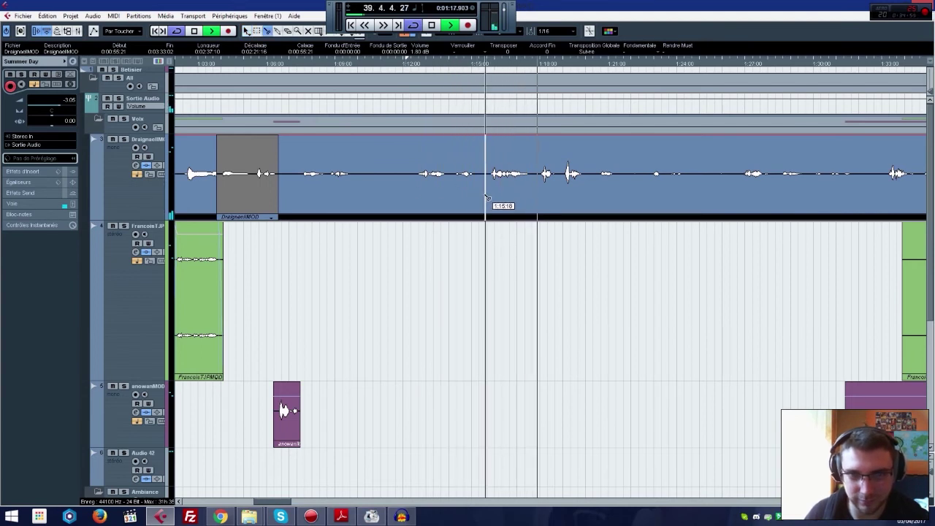
left_click(486, 194)
left_click(532, 198)
key("Delete")
left_click_drag(503, 193, 325, 178)
left_click(281, 65)
Step: Bring the long green clip's start to 1:11:24 to audition it and shift the remaining blue clip's start to 1:30:22
left_click_drag(595, 183, 432, 182)
left_click_drag(906, 333, 407, 322)
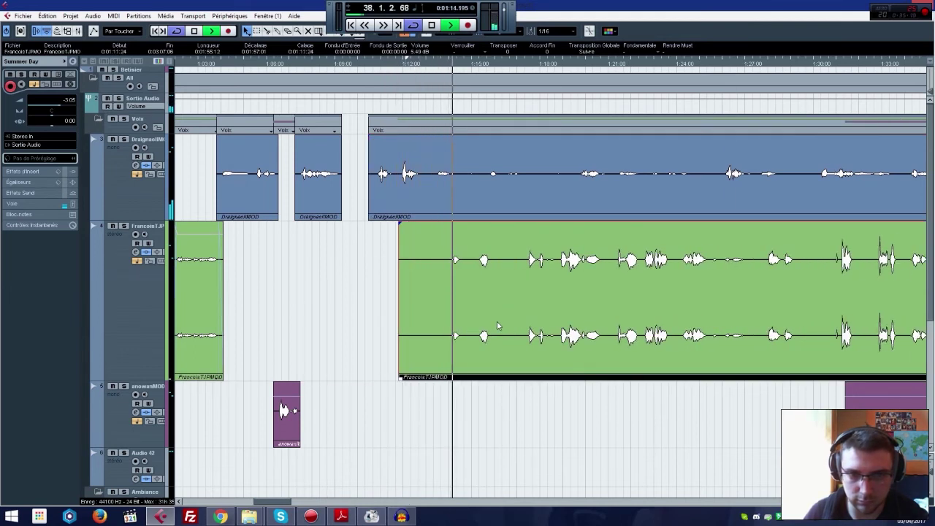
right_click(469, 281)
left_click(488, 283)
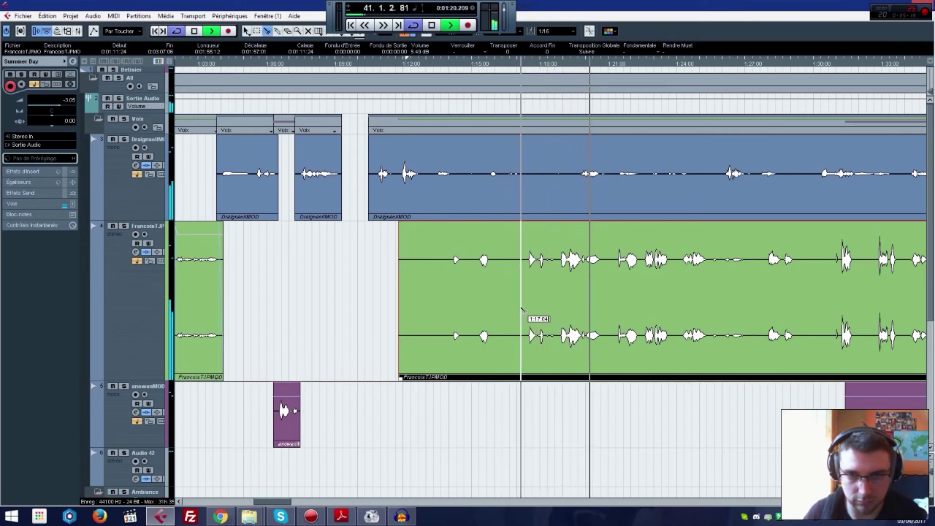
key("1")
left_click_drag(474, 207, 828, 188)
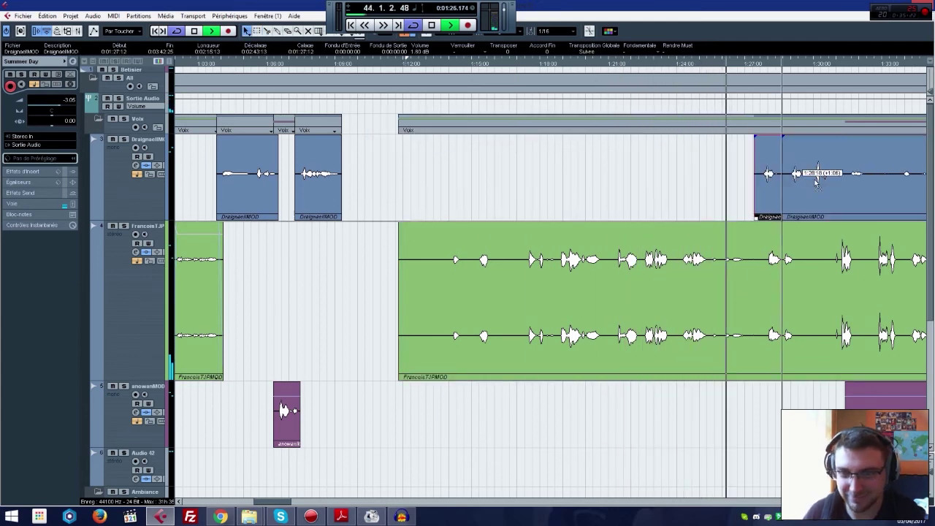
left_click_drag(760, 308, 800, 309)
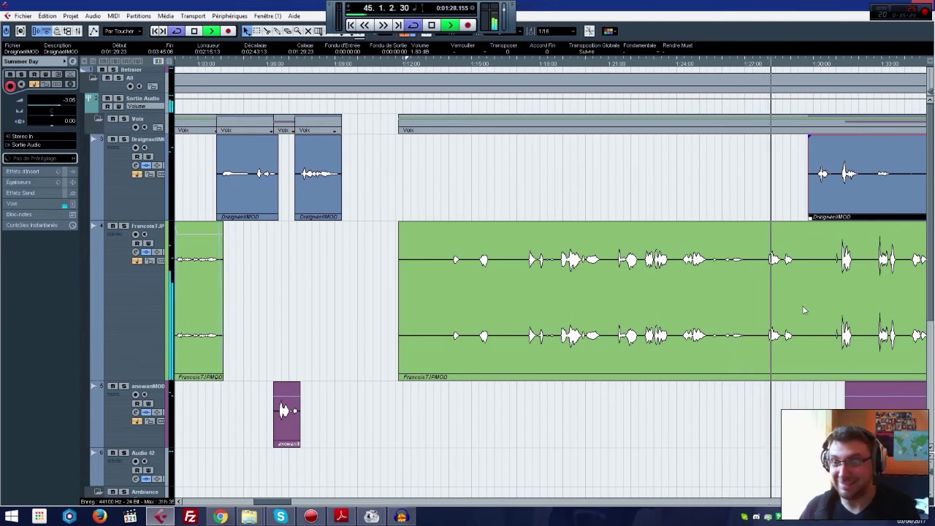
left_click_drag(843, 198, 866, 199)
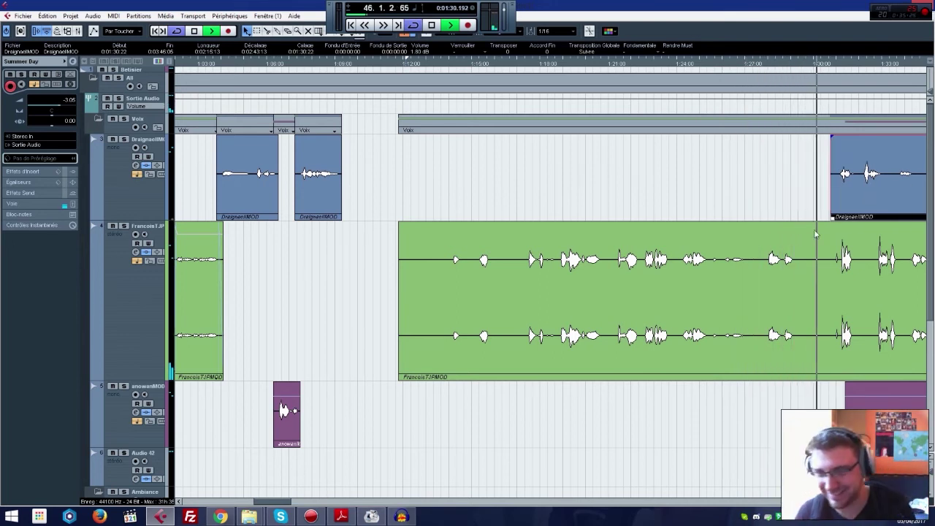
Step: Slide the long green clip earlier so that it starts at 1:01:10, and audition its takes
left_click_drag(826, 282, 600, 294)
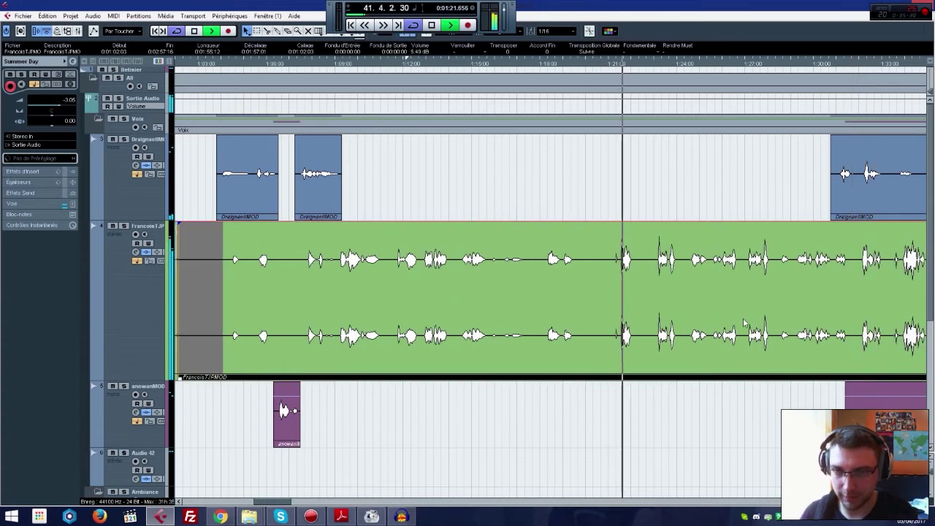
left_click_drag(744, 330, 727, 330)
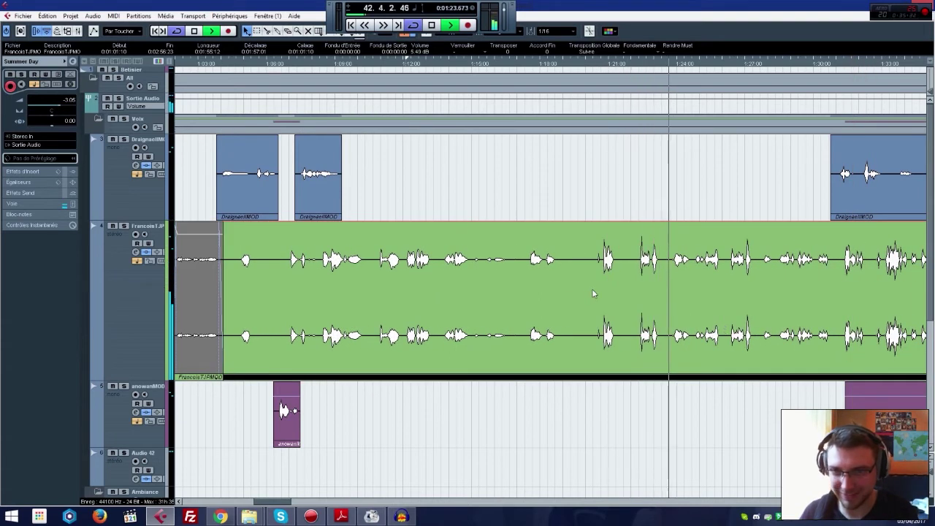
right_click(611, 313)
left_click(608, 310)
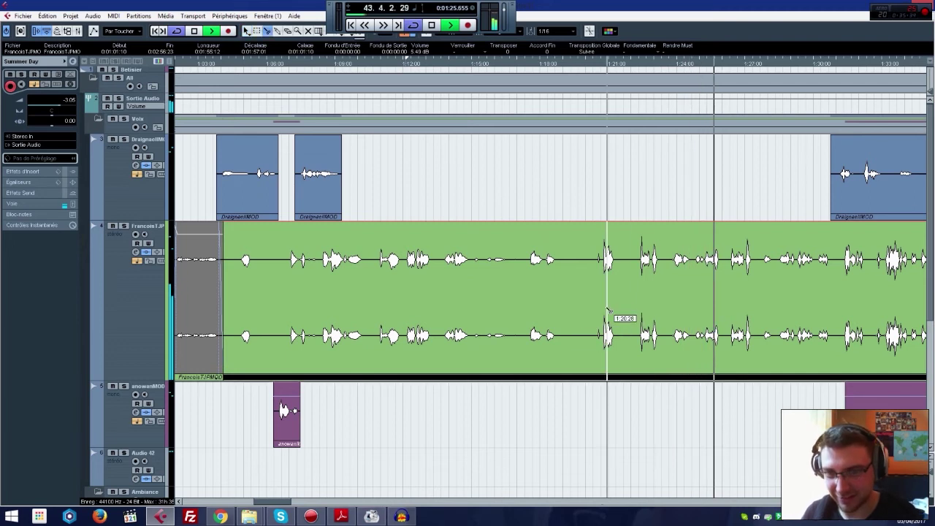
Step: Move the remaining purple clip's start to 1:42:21 and the remaining blue clip's start to 1:40:27
left_click(911, 192)
mouse_move(912, 196)
left_mouse_down()
mouse_move(924, 195)
mouse_move(908, 193)
left_mouse_up()
left_click_drag(812, 422, 916, 422)
left_click_drag(898, 187, 917, 188)
left_click(877, 421)
left_click_drag(876, 420, 906, 407)
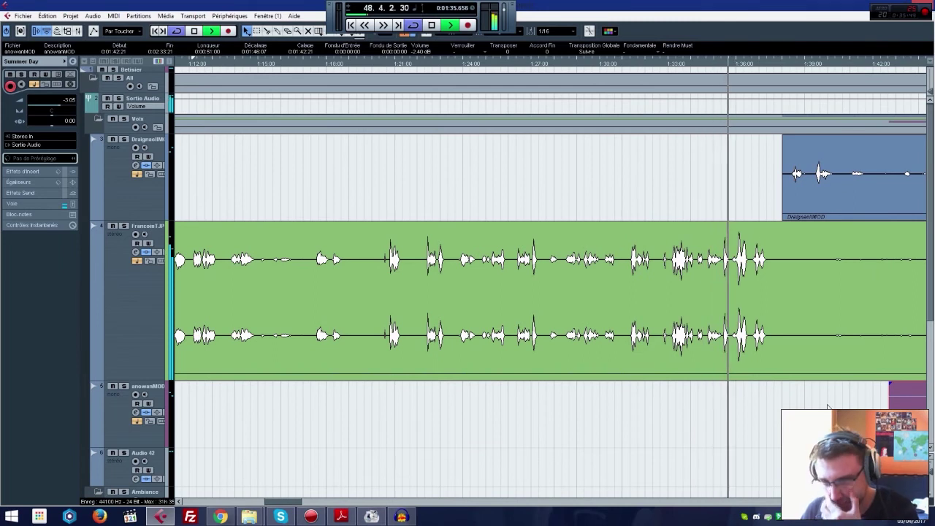
left_click_drag(801, 184, 867, 184)
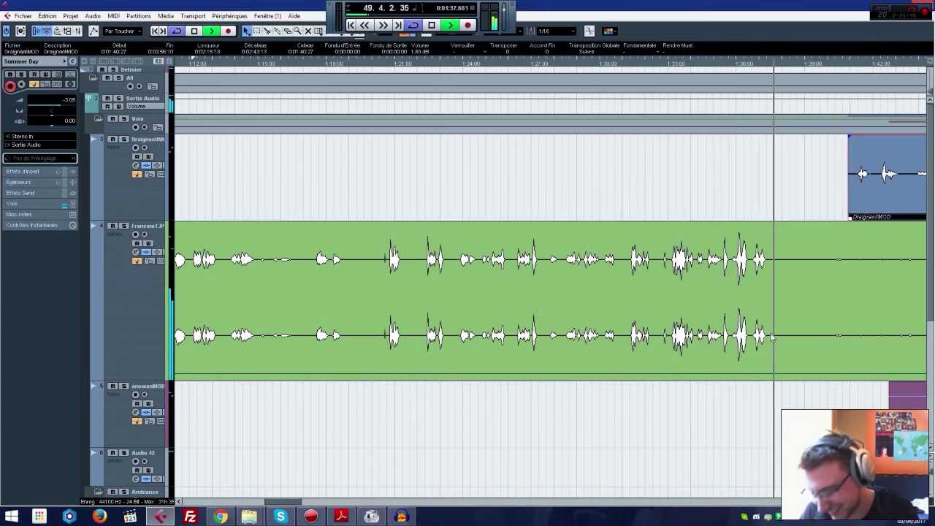
Step: Stop playback, set the playhead to about 0:01:21.950 and nudge the long green clip's start to 1:01:04
key("space")
scroll(778, 330, "down", 4)
scroll(778, 330, "up", 3)
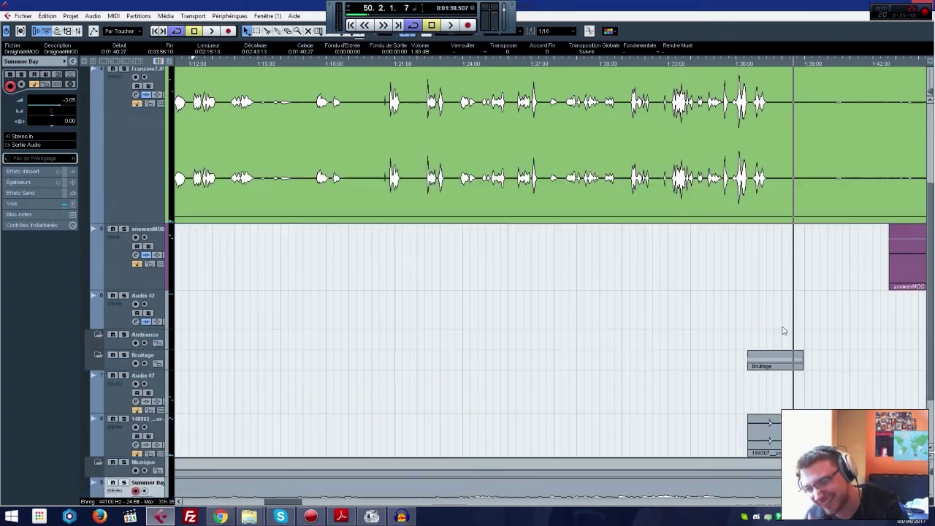
scroll(774, 310, "down", 1)
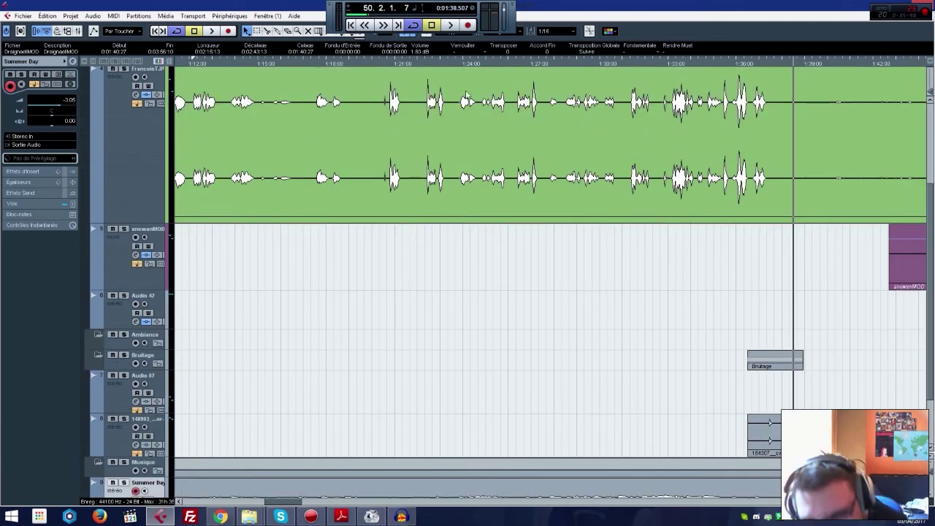
left_click(417, 65)
left_click_drag(446, 138, 441, 144)
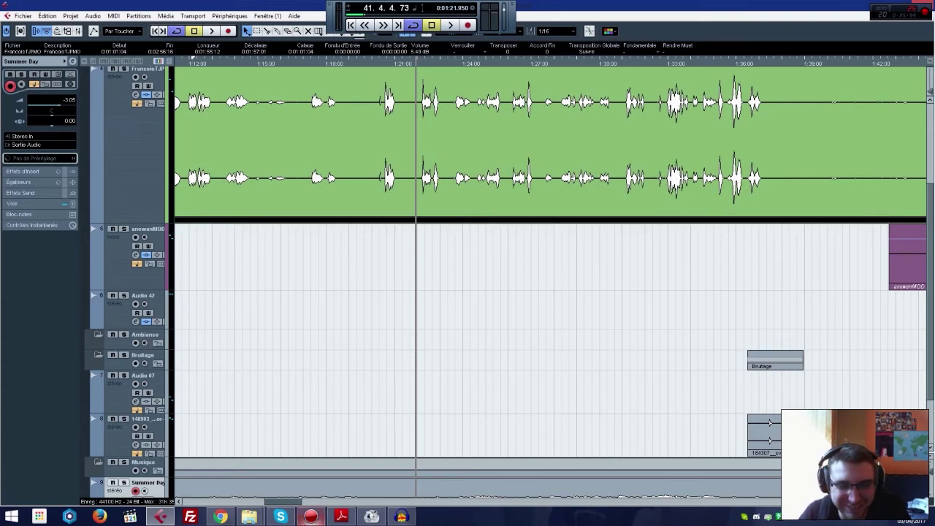
Step: Switch to File Explorer and browse the Doctor Who - S3 folder of the OST collection for a suitable music track
mouse_move(249, 519)
mouse_move(214, 461)
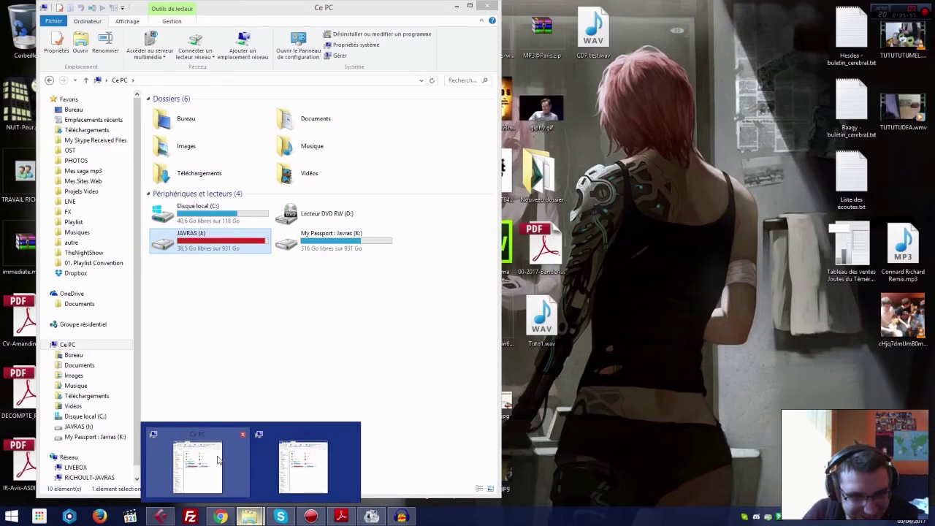
left_click(218, 458)
left_click(81, 150)
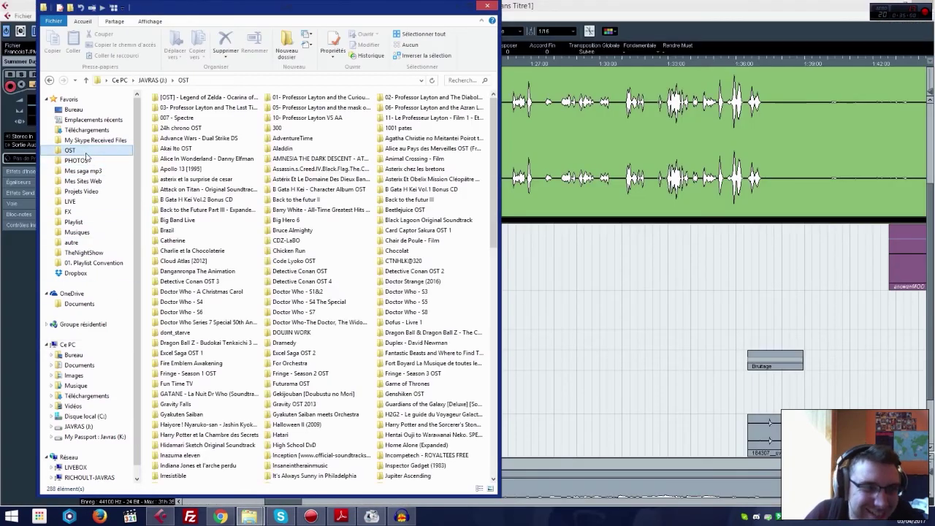
left_click(212, 262)
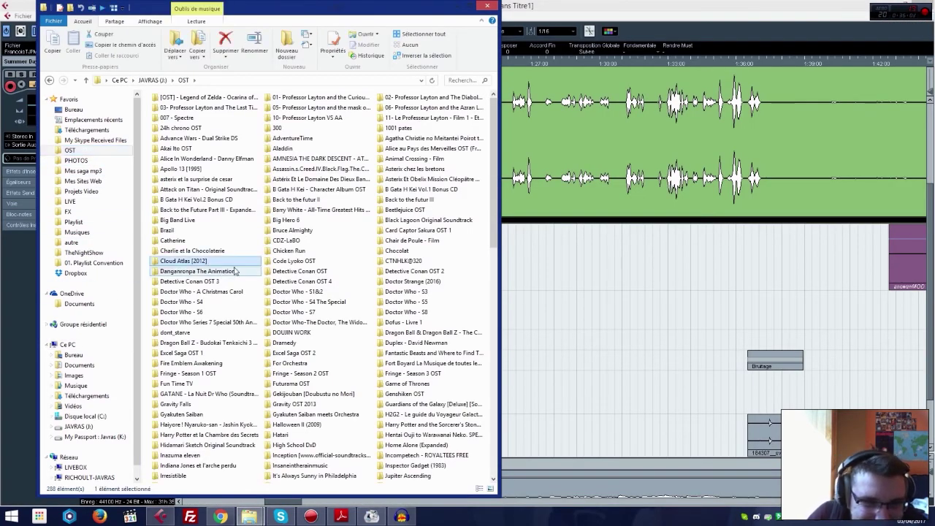
scroll(296, 275, "down", 1)
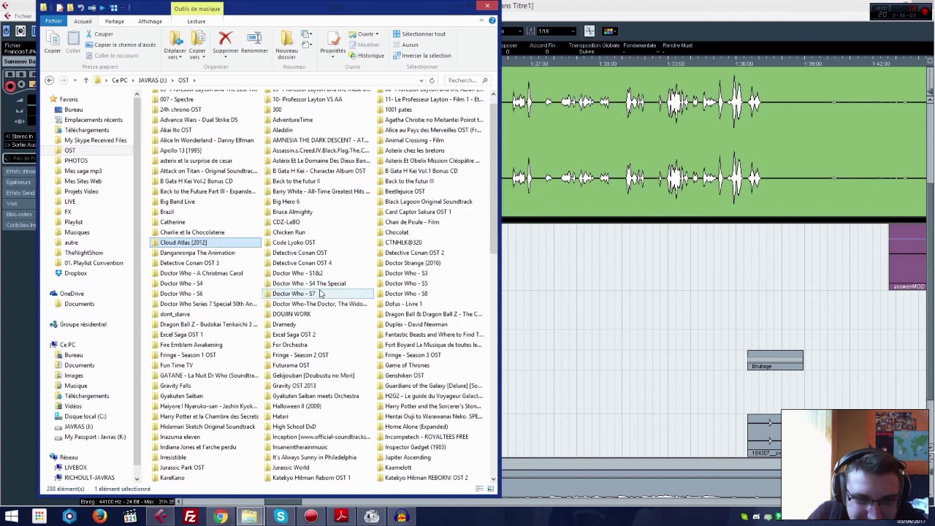
double_click(406, 273)
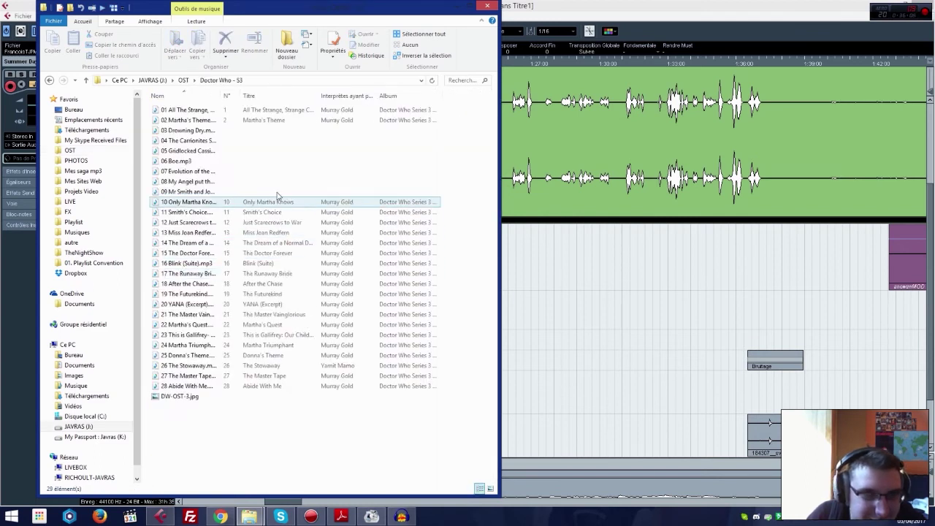
left_click(207, 113)
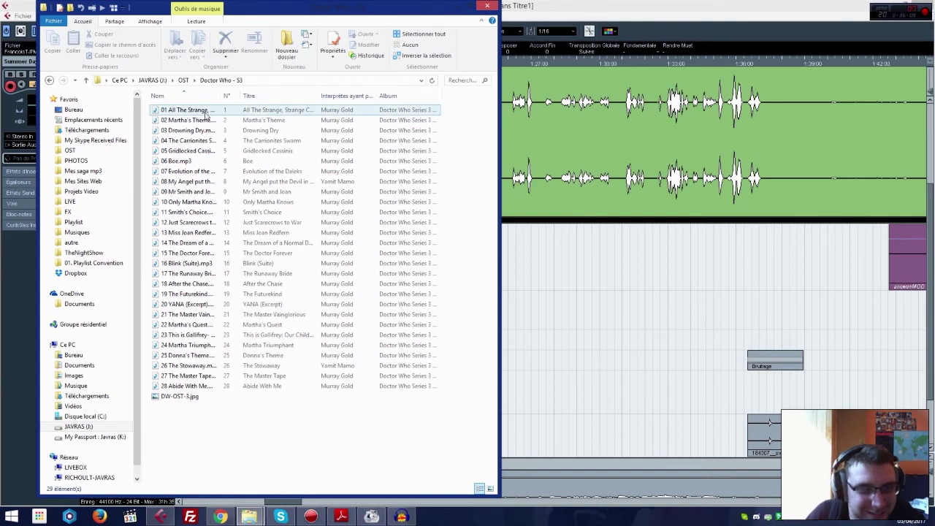
Step: Import "16 - Huh Did I Do That.mp3" from the Namiuchigiwa No Muromi San soundtrack folder onto a new track, starting at 1:23:10
left_click(184, 80)
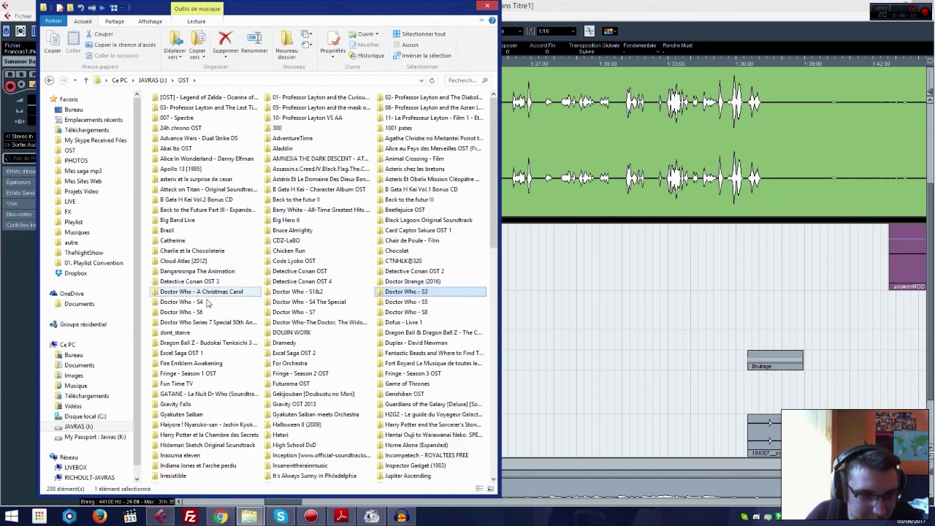
scroll(207, 302, "down", 2)
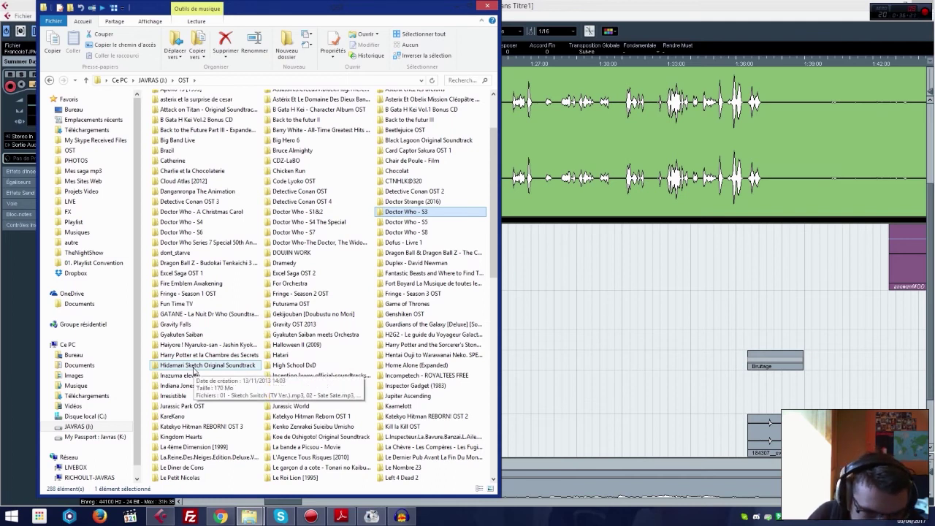
scroll(195, 372, "down", 6)
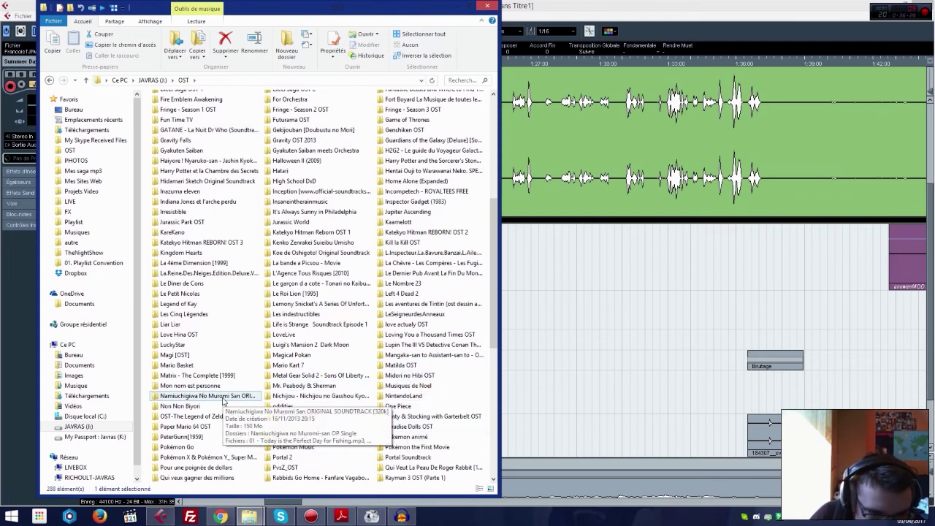
double_click(208, 397)
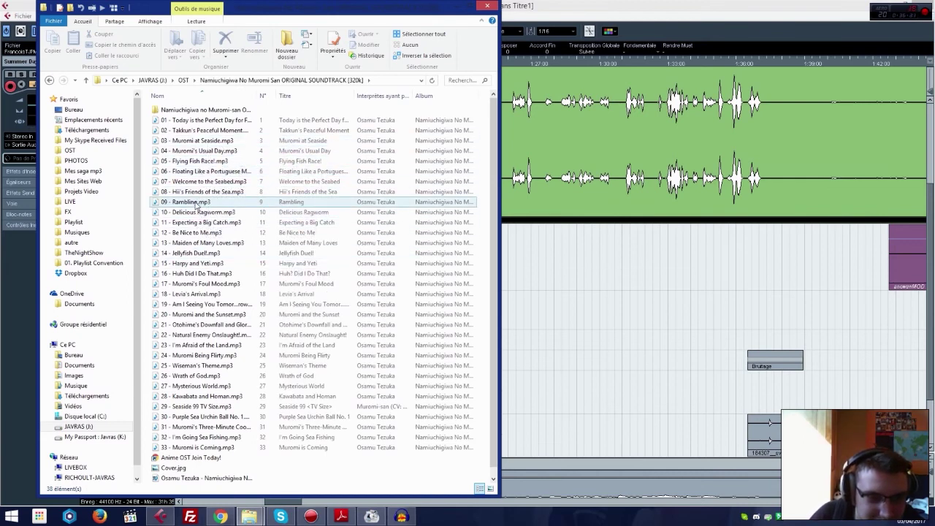
left_click_drag(196, 276, 476, 468)
left_click(152, 463)
Step: Mute Summer Day, audition the new music from about 0:01:20.113 and set its track volume to -19.27
left_click(40, 105)
left_click(37, 144)
left_click(47, 205)
left_click_drag(416, 65, 380, 76)
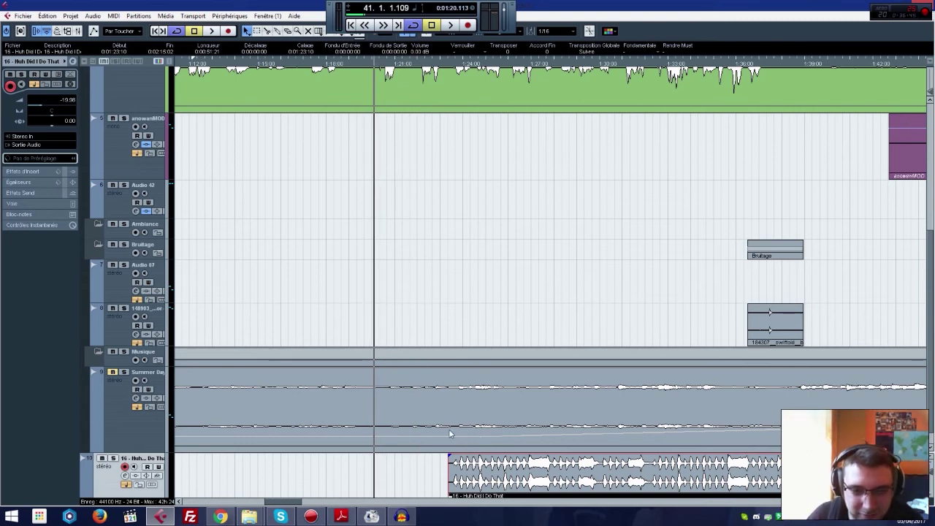
key("space")
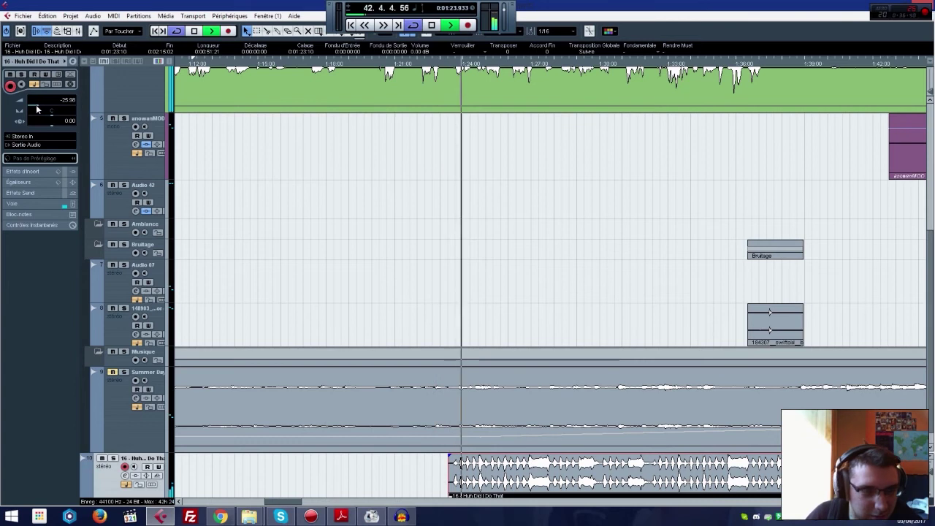
left_click(365, 226)
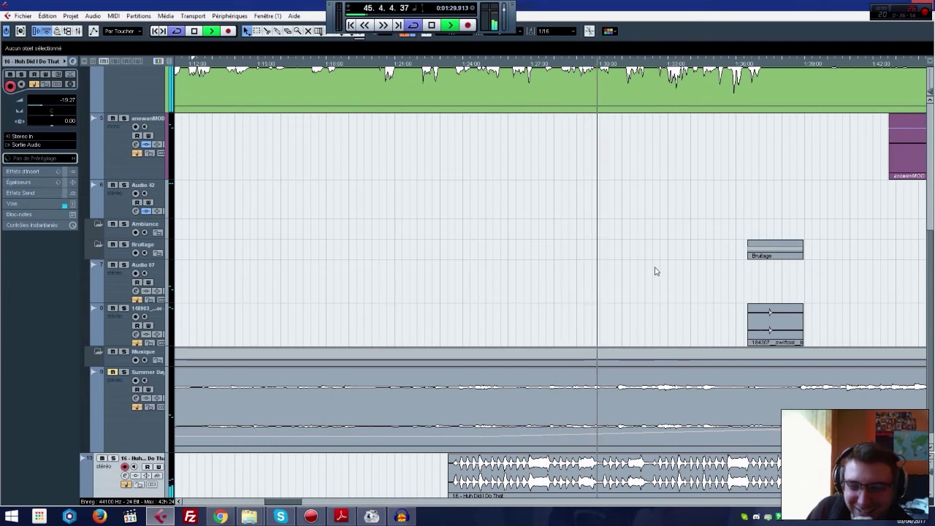
scroll(656, 271, "down", 1)
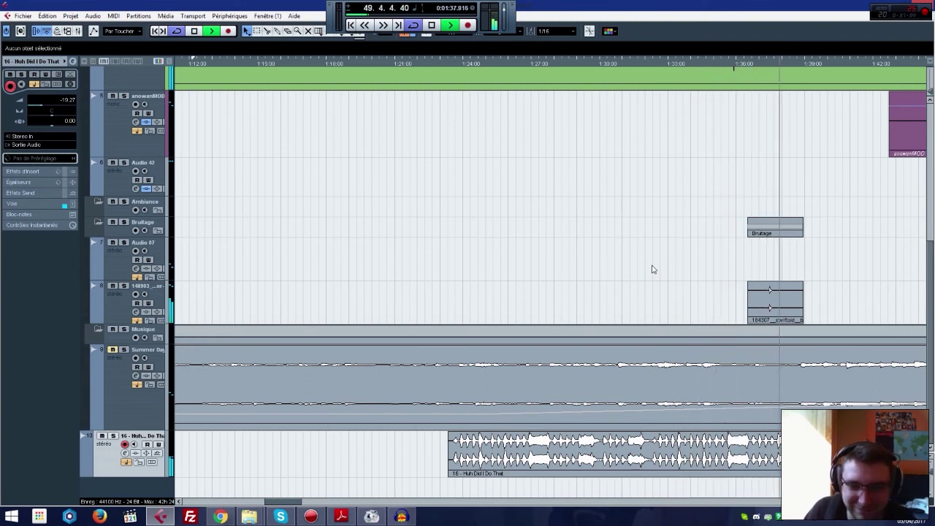
key("space")
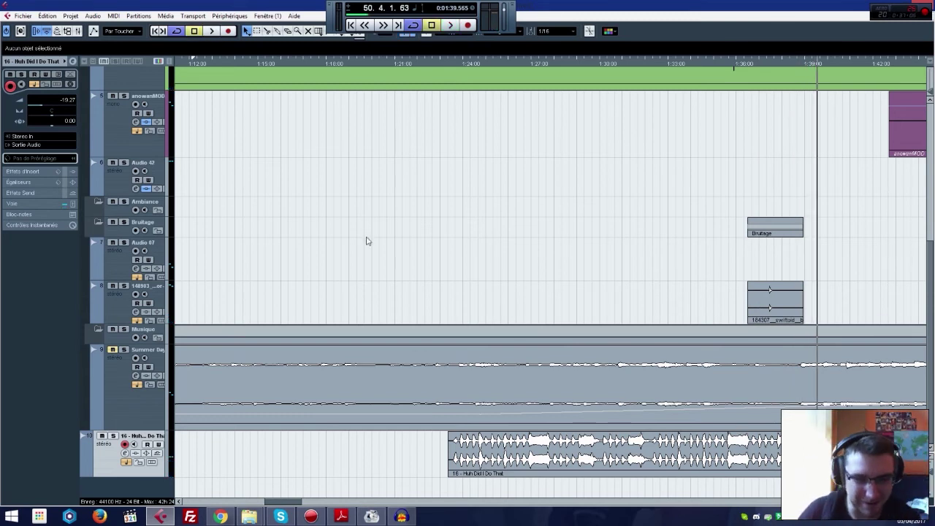
Step: Unmute the Summer Day track and play the scene from about 0:56 to locate the music transition
left_click(232, 79)
key("space")
left_click(113, 350)
left_click(206, 404)
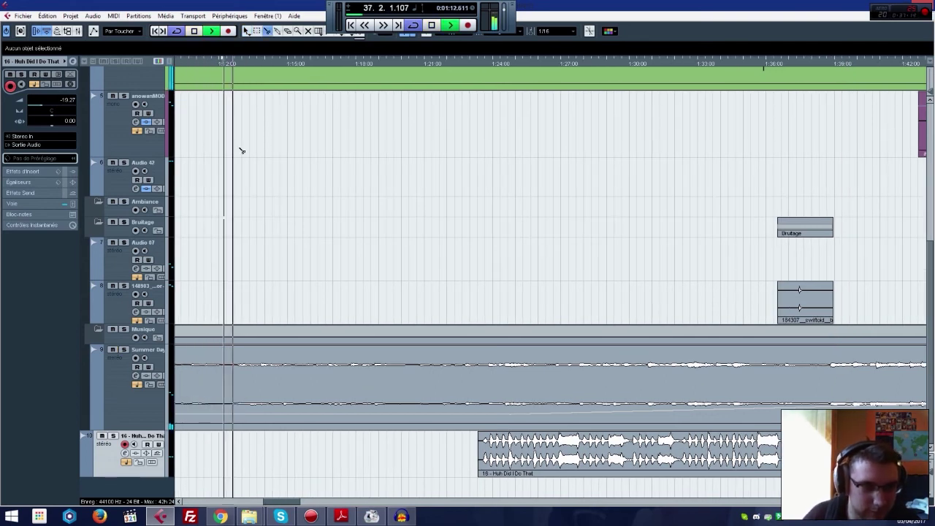
key("space")
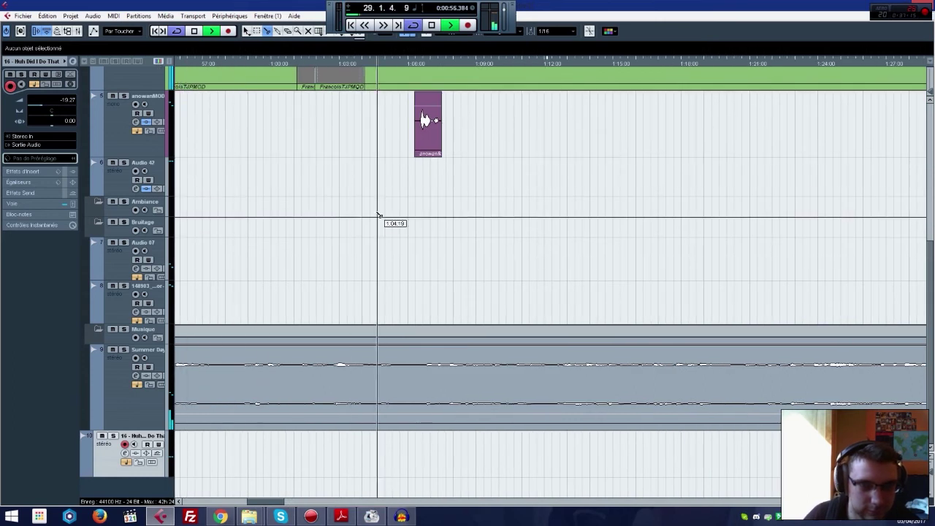
scroll(378, 216, "up", 3)
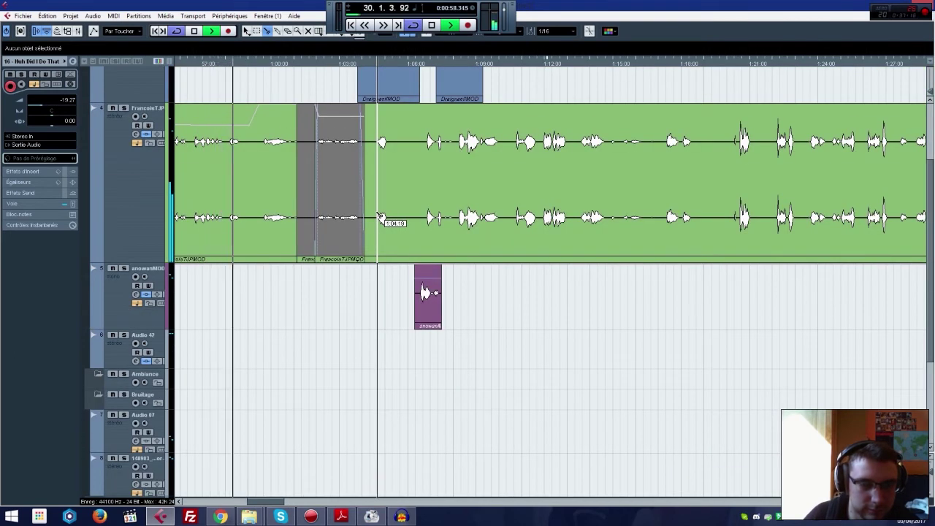
key("1")
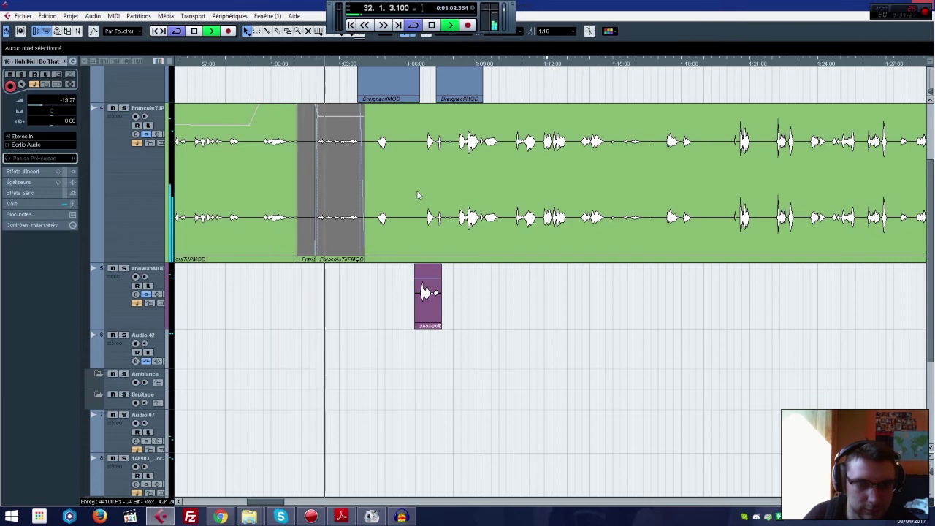
key("space")
Step: Split the Summer Day clip at 1:02:03 and delete the part after the cut
scroll(353, 294, "down", 3)
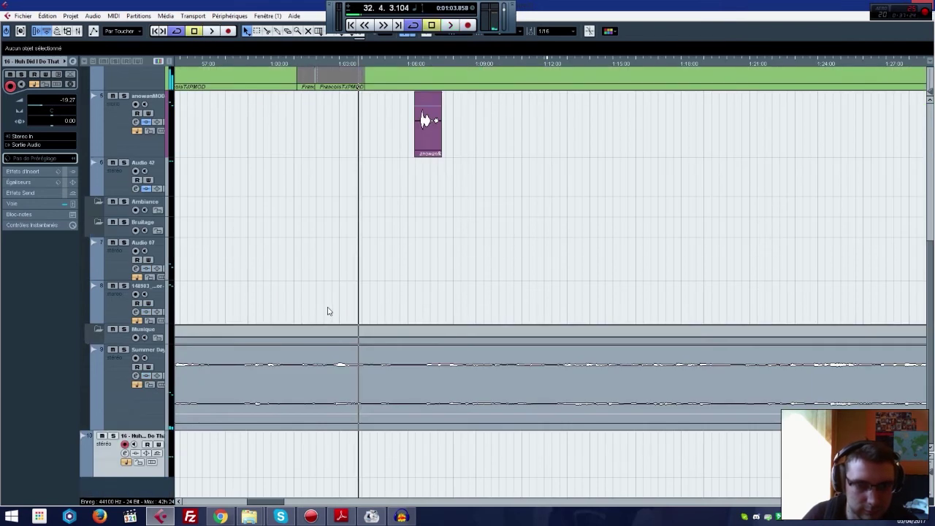
left_click(312, 323)
left_click(320, 380)
right_click(319, 380)
left_click(323, 385)
left_click(360, 402)
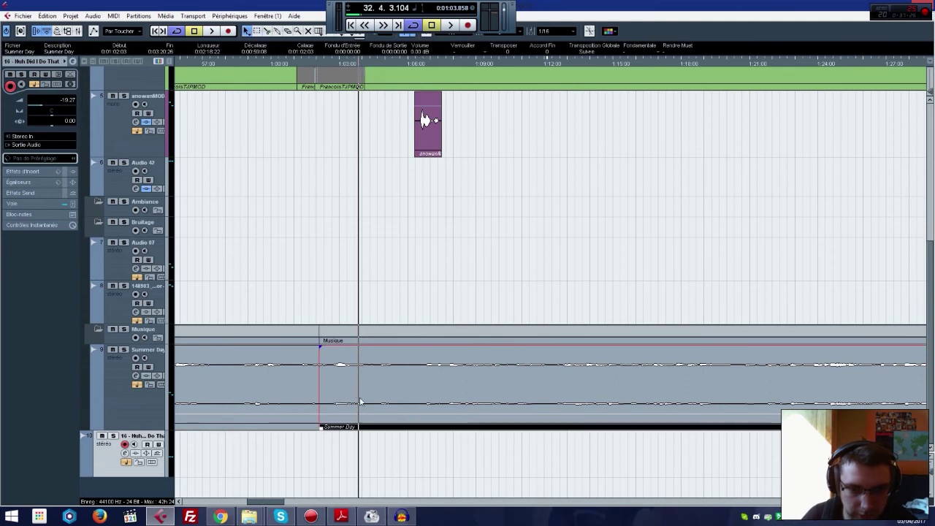
key("Delete")
Step: Bring the new music clip's start to the playhead and extend Summer Day to about 1:04:20 with a fade-out of about 6:27
left_click_drag(837, 452, 400, 451)
left_click_drag(319, 402, 377, 402)
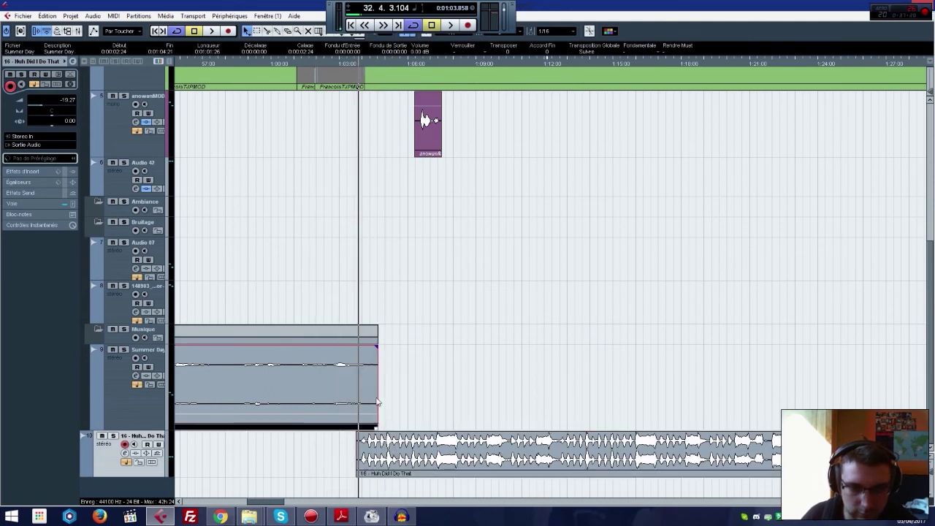
Step: Move the long green voice clip's start to 1:03:27 and play its takes
scroll(310, 309, "up", 5)
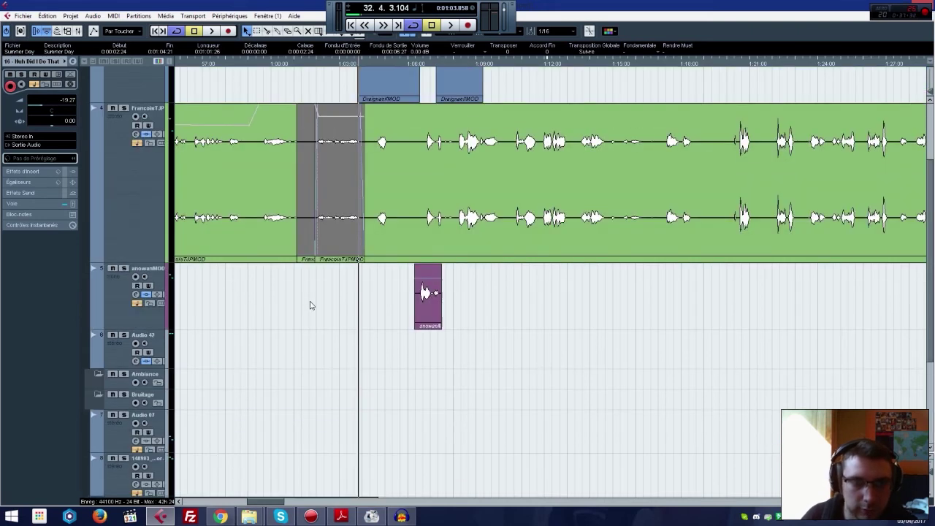
left_click_drag(518, 290, 575, 300)
left_click_drag(279, 501, 288, 502)
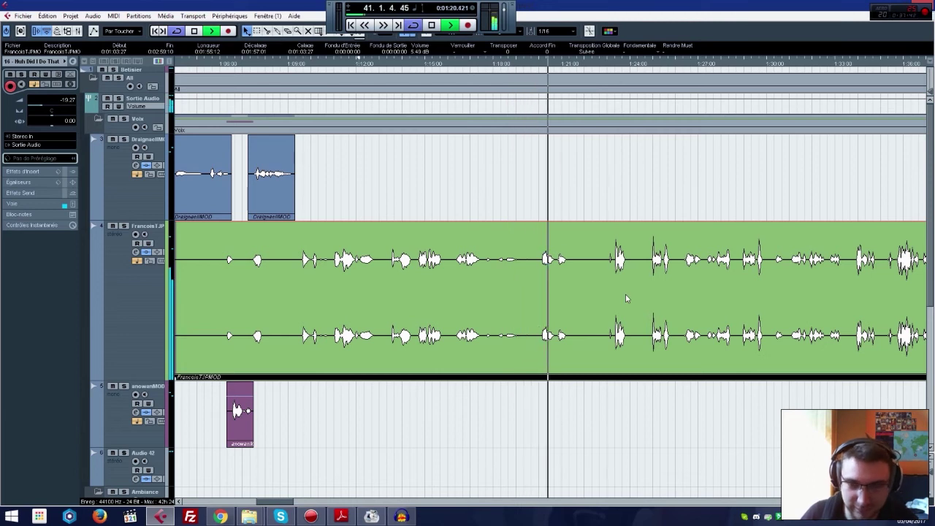
Step: Slide the long green clip progressively earlier during playback, down to a start of 0:00:00:00, to audition its takes
left_click_drag(718, 301, 589, 303)
left_click_drag(747, 309, 588, 311)
left_click_drag(835, 327, 720, 335)
left_click_drag(911, 329, 705, 304)
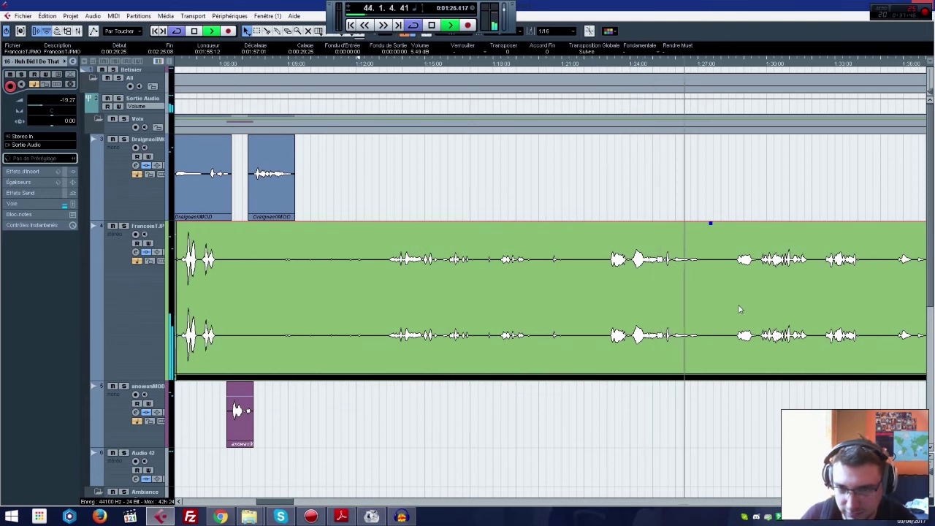
left_click_drag(823, 325, 787, 323)
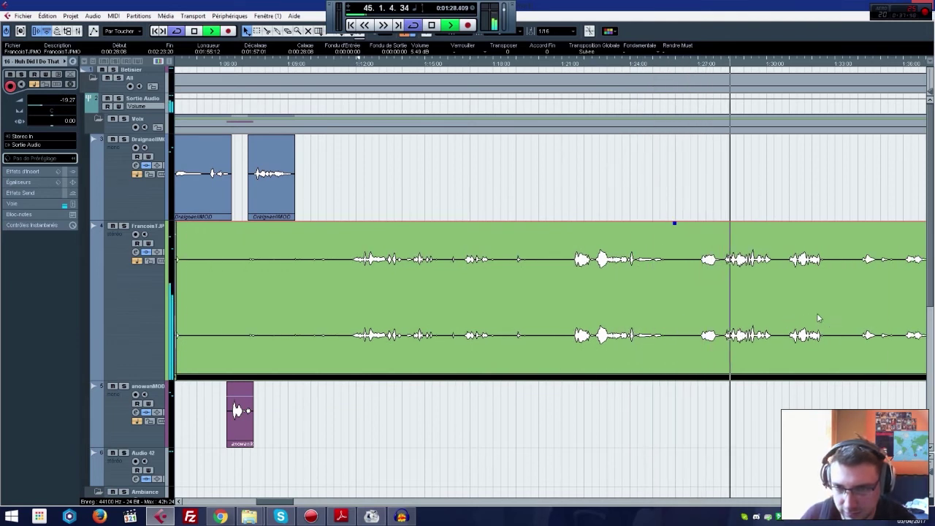
left_click_drag(843, 312, 757, 316)
left_click_drag(822, 315, 798, 323)
Step: Split the long green clip, delete the part before the cut and move the remainder's start to 1:11:29 to audition it
right_click(733, 309)
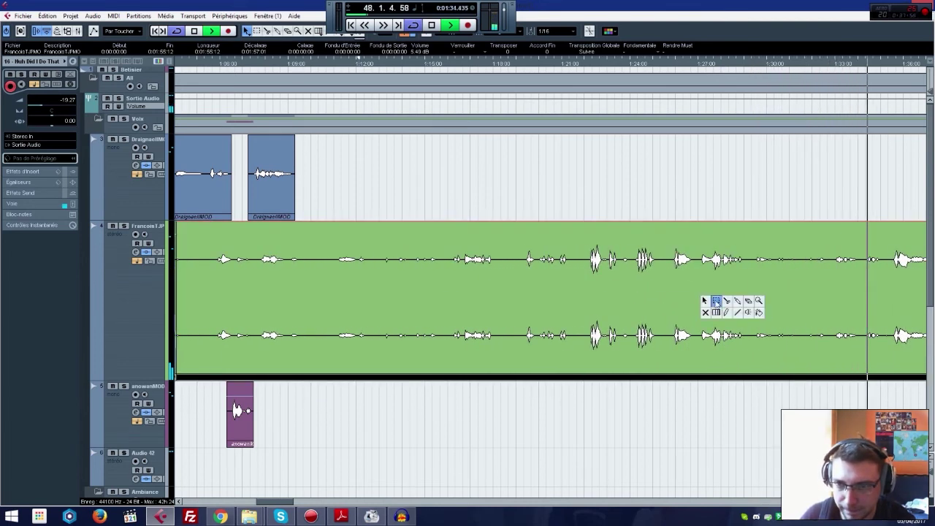
left_click(724, 303)
left_click(757, 307)
key("1")
left_click(740, 303)
key("Delete")
left_click_drag(800, 303, 616, 301)
left_click_drag(751, 301, 459, 112)
left_click(460, 65)
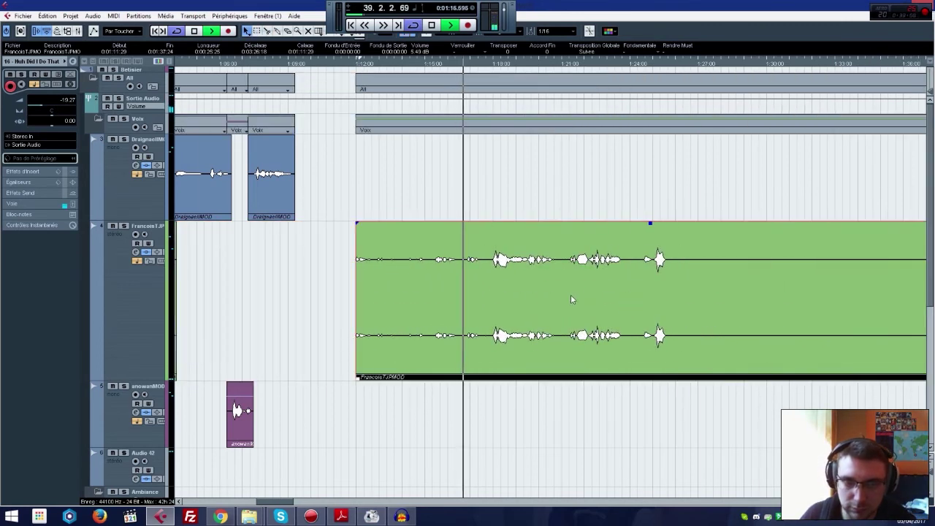
Step: Split the remaining green clip at 1:17:25 and delete the section before the cut
left_click(513, 286)
left_click(491, 285)
key("1")
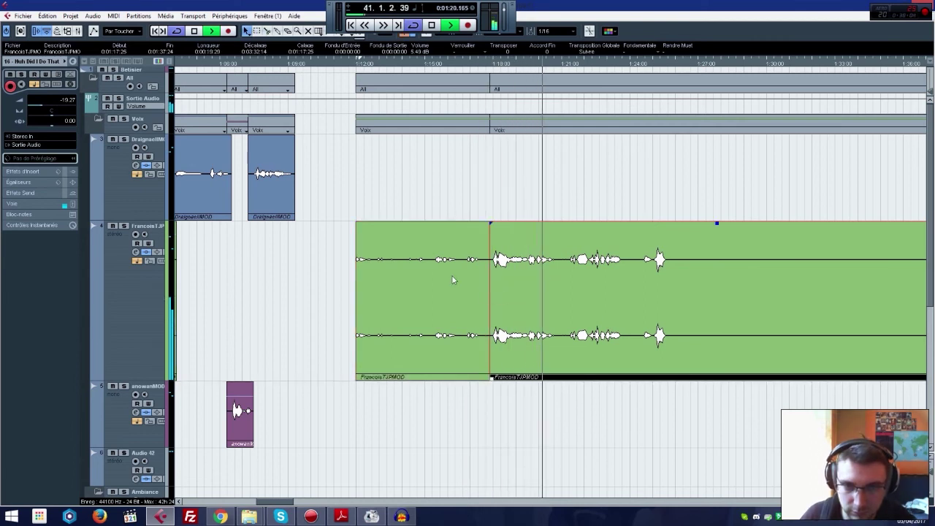
left_click(455, 280)
key("Delete")
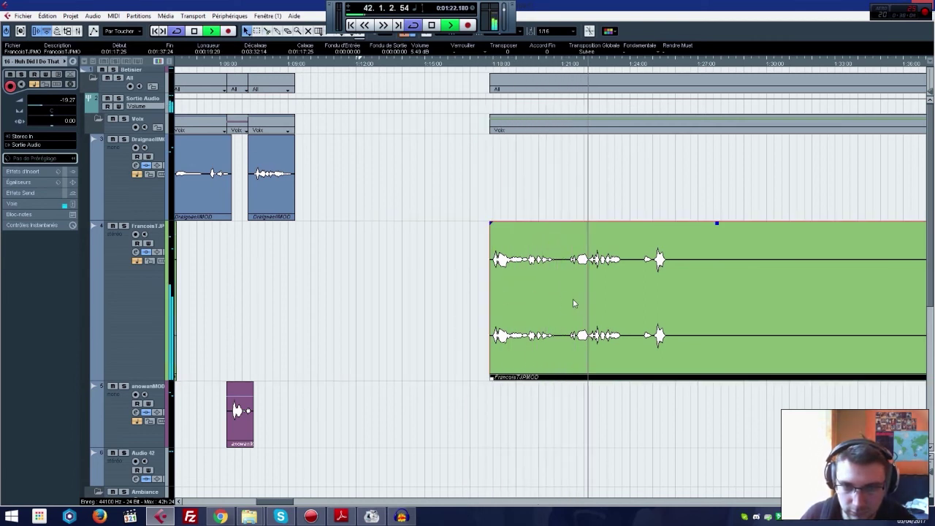
Step: Nudge the green clip's start to 1:17:06, try deleting the clip and undo the deletion
left_click_drag(647, 304, 632, 309)
right_click(618, 307)
left_click(618, 309)
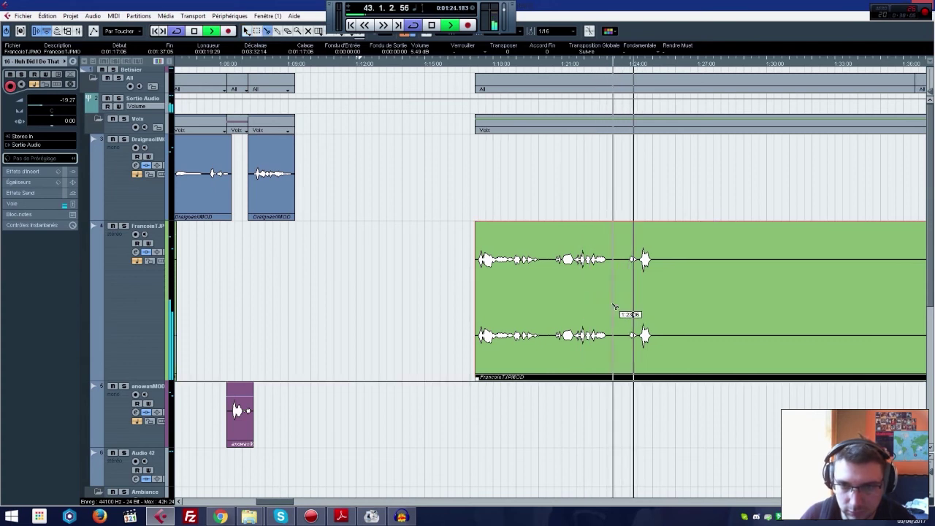
right_click(627, 301)
left_click(626, 301)
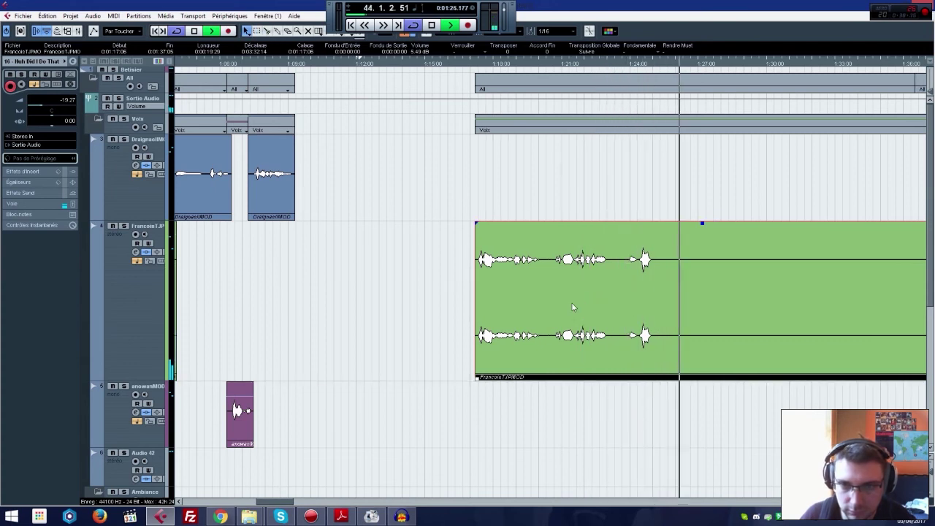
key("Delete")
key("ctrl+z")
Step: Stop playback, move the green clip later and extend its beginning to start at 1:33:28 with a length of 0:43:00
left_click_drag(573, 305, 880, 325)
key("space")
left_click_drag(784, 378, 619, 365)
left_click_drag(755, 339, 856, 380)
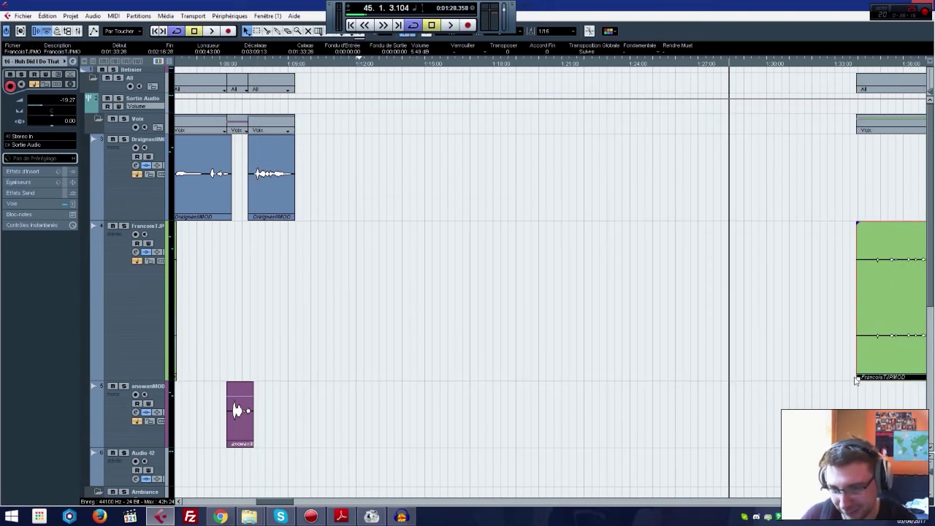
Step: Check the script in 00-2017-BandeAnnonce.pdf and extend the green clip's beginning back to 1:08:04 to restore earlier takes
left_click(332, 519)
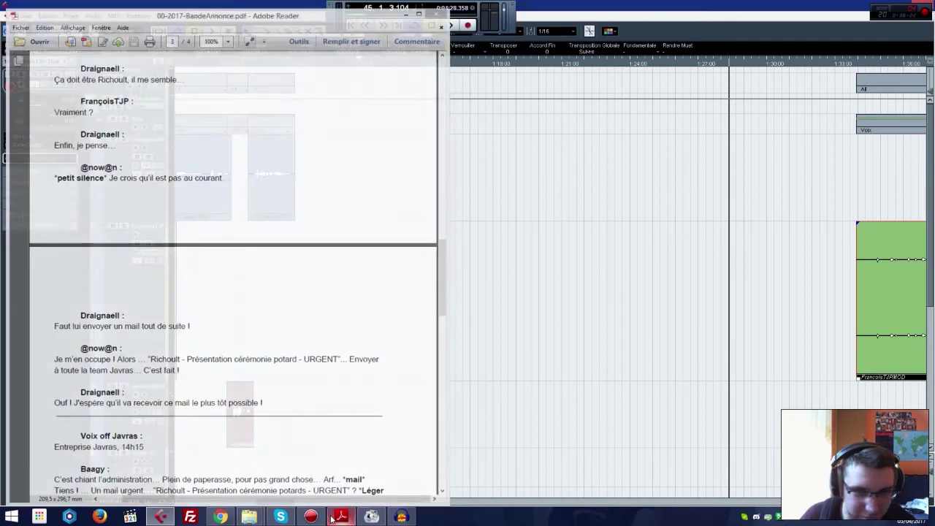
left_click(333, 519)
left_click_drag(860, 378, 271, 378)
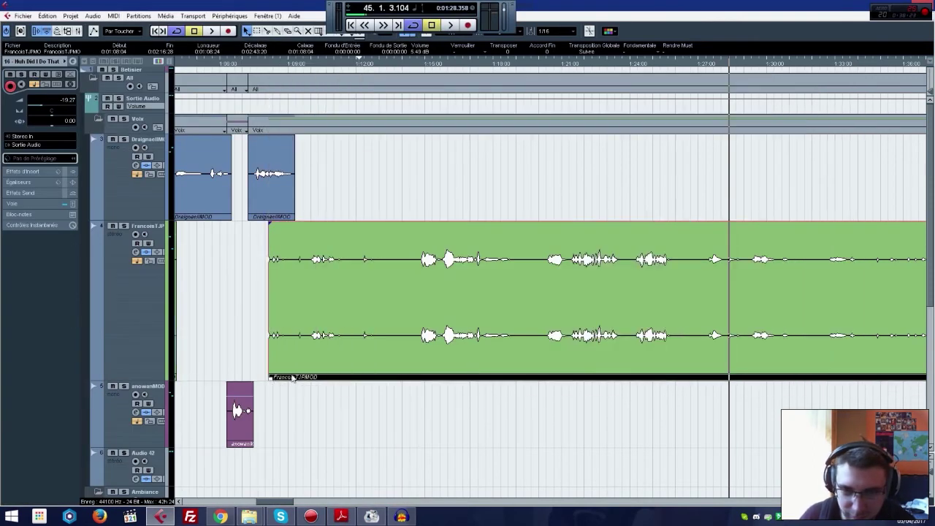
Step: Extend the green clip's beginning to earlier takes, trim its start and place it at 1:09:01
left_click_drag(375, 351, 810, 349)
left_click_drag(704, 378, 299, 378)
left_click(328, 66)
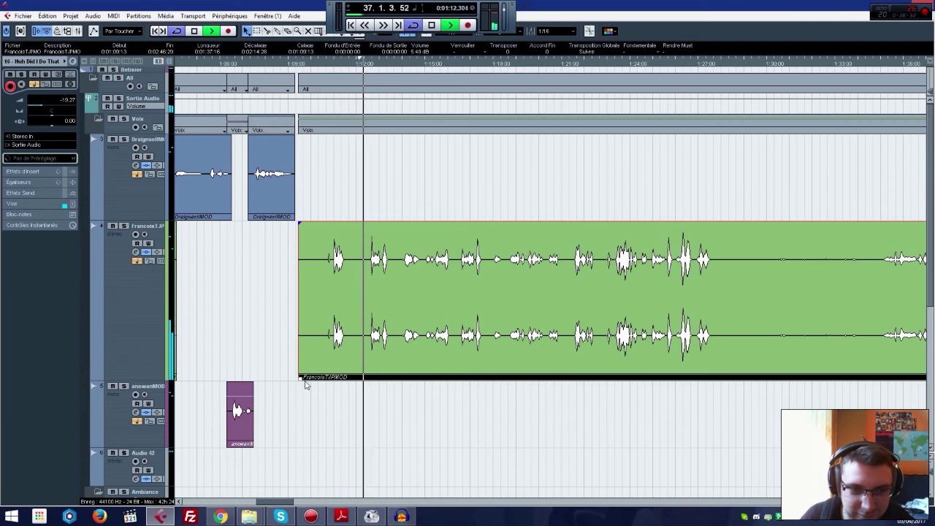
left_click_drag(301, 378, 327, 378)
left_click_drag(347, 319, 312, 315)
left_click(288, 64)
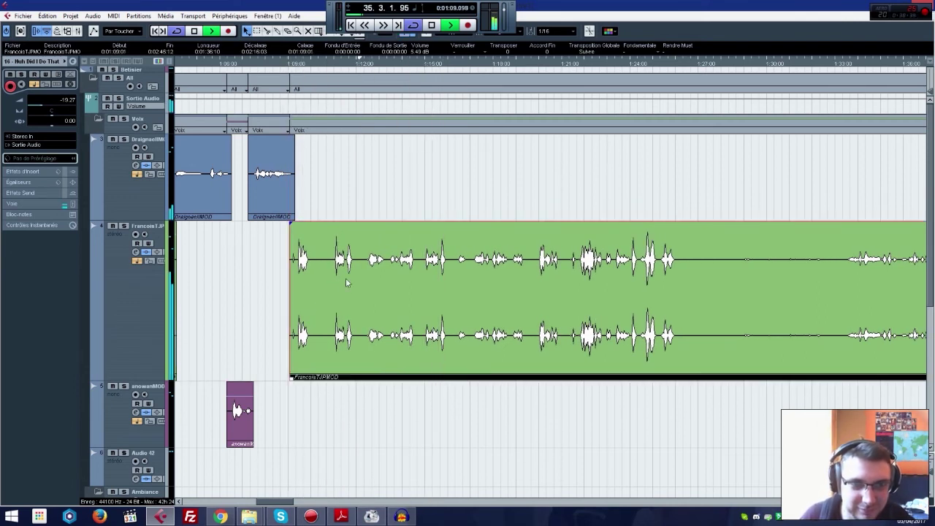
Step: Split the green clip at 1:26:04 and 1:16:10
right_click(341, 318)
left_click(362, 315)
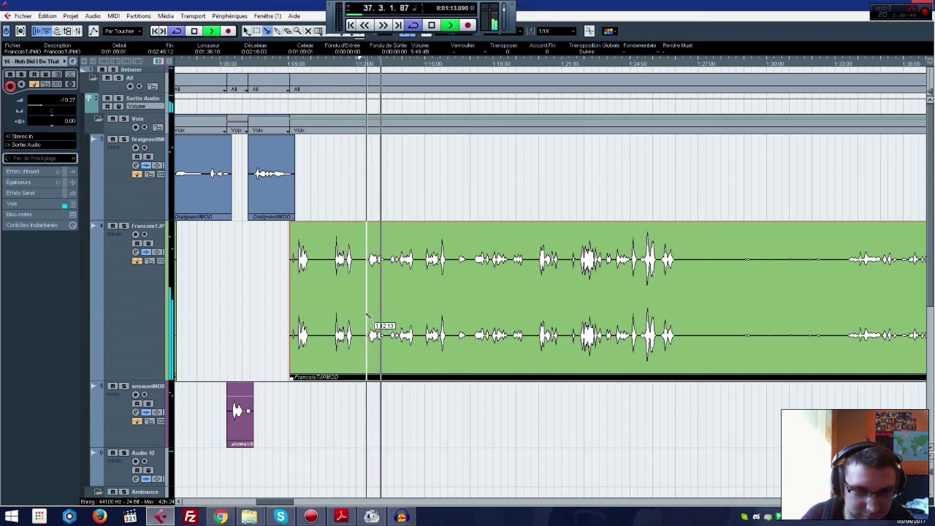
left_click(681, 314)
right_click(406, 307)
left_click(430, 304)
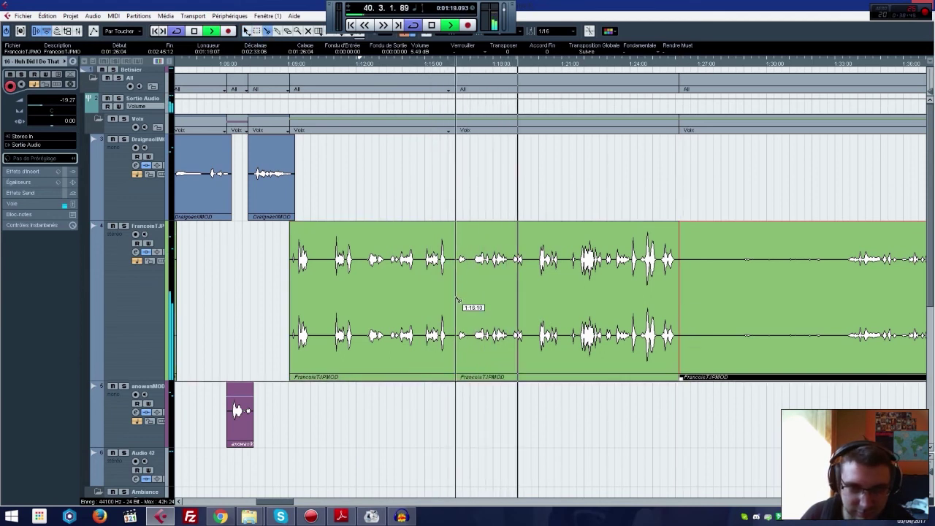
Step: Move the middle green section earlier to about 1:12:05 and delete the green section starting at 1:26:04
left_click_drag(454, 375, 364, 375)
left_click_drag(539, 318, 447, 318)
left_click(771, 291)
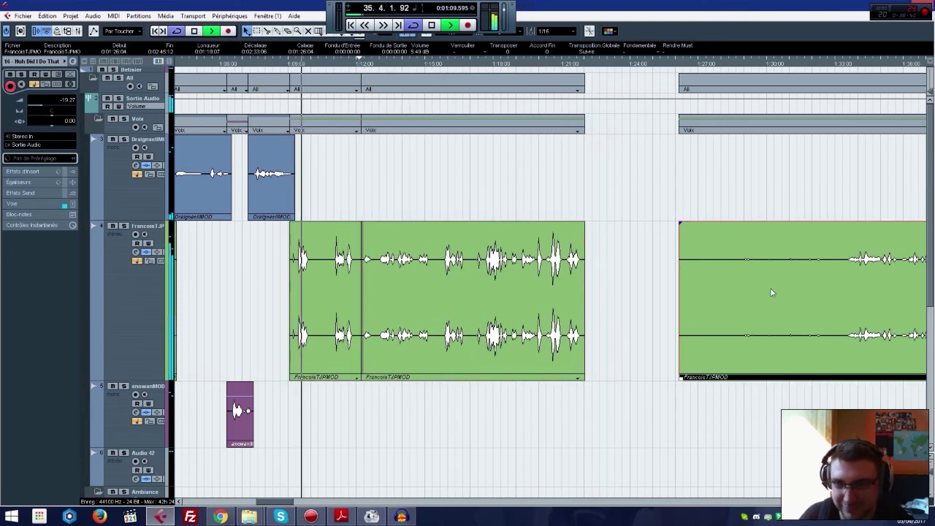
key("Delete")
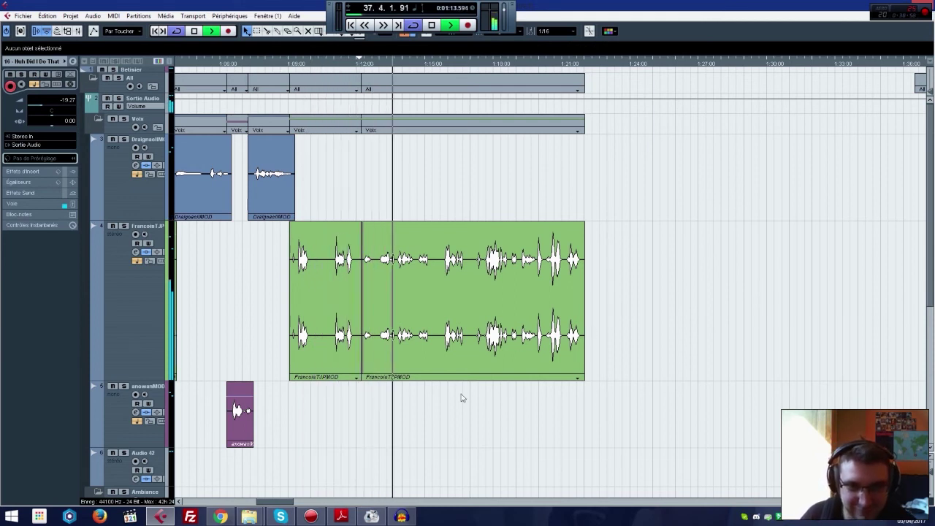
Step: Move the 184307 sound effect to start at 1:21:09 and raise its volume to 2.32 dB
left_click_drag(282, 504, 290, 504)
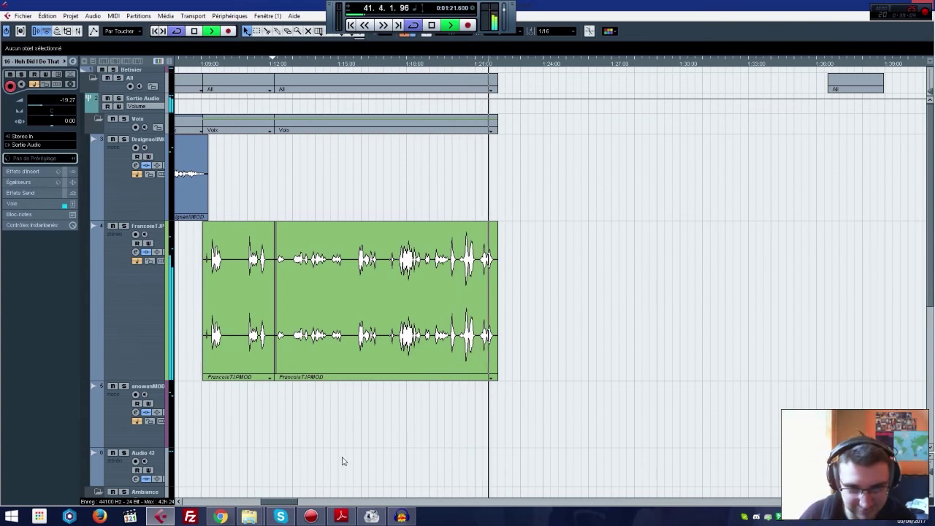
key("space")
scroll(519, 405, "down", 5)
left_click_drag(860, 341, 517, 343)
key("space")
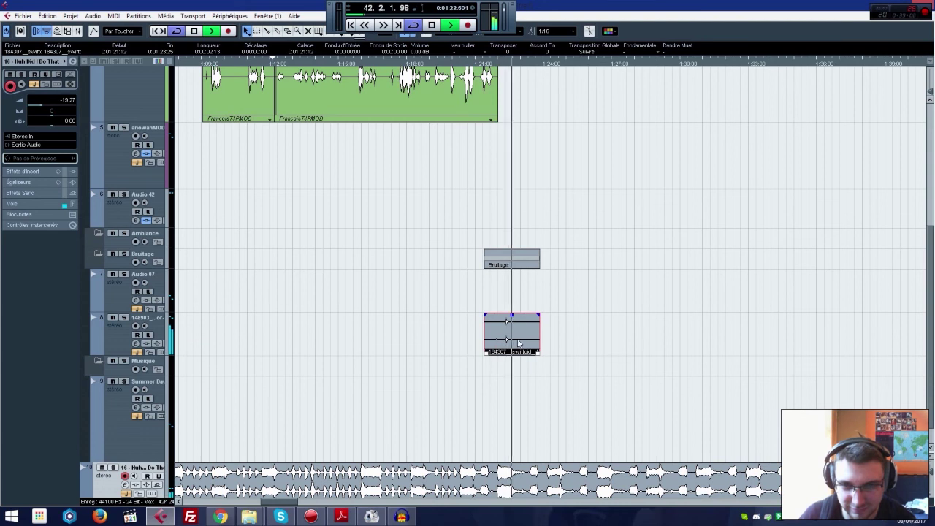
key("space")
scroll(560, 271, "up", 5)
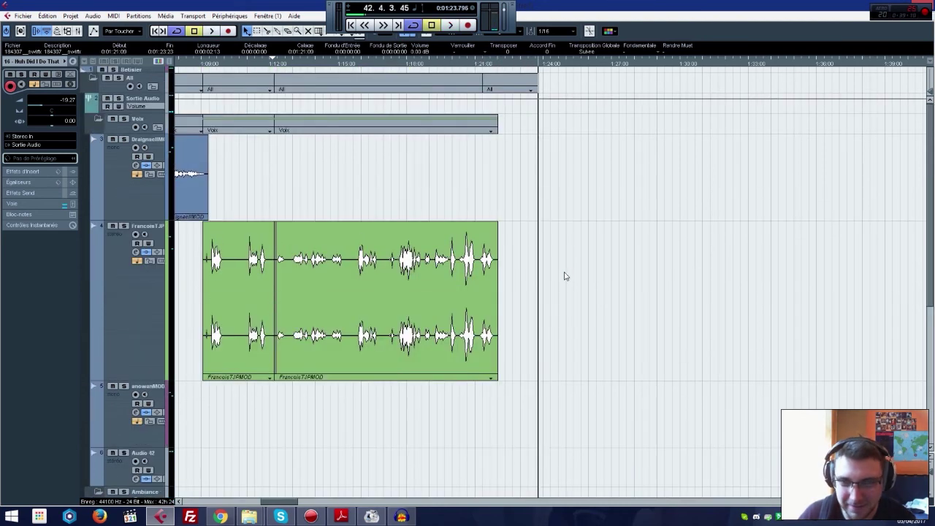
scroll(555, 282, "down", 3)
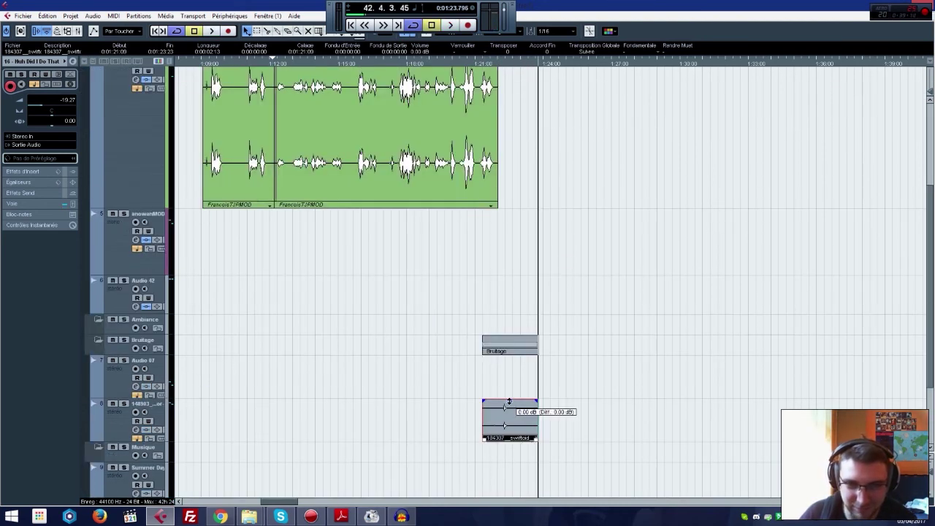
scroll(602, 352, "up", 3)
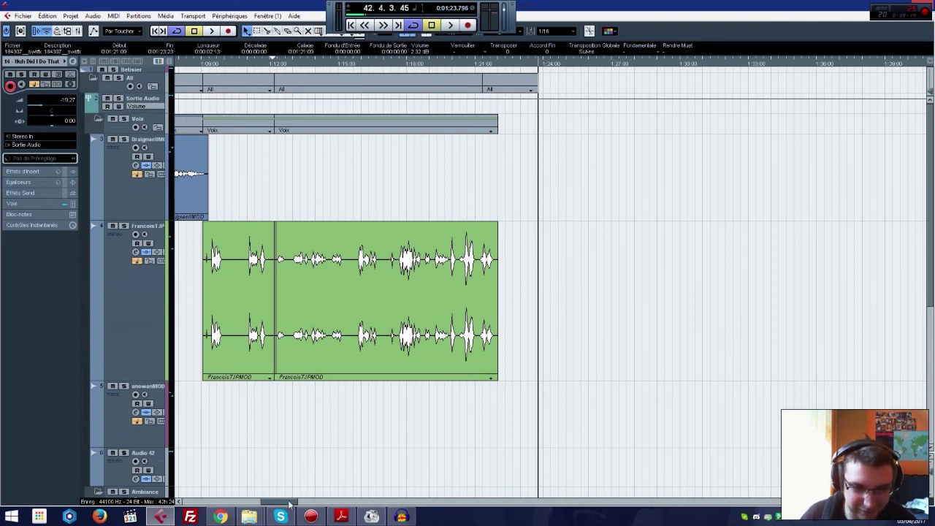
Step: Check the next lines in the script PDF and move the blue clip's start to 1:23:23
left_click_drag(289, 504, 299, 505)
left_click(342, 517)
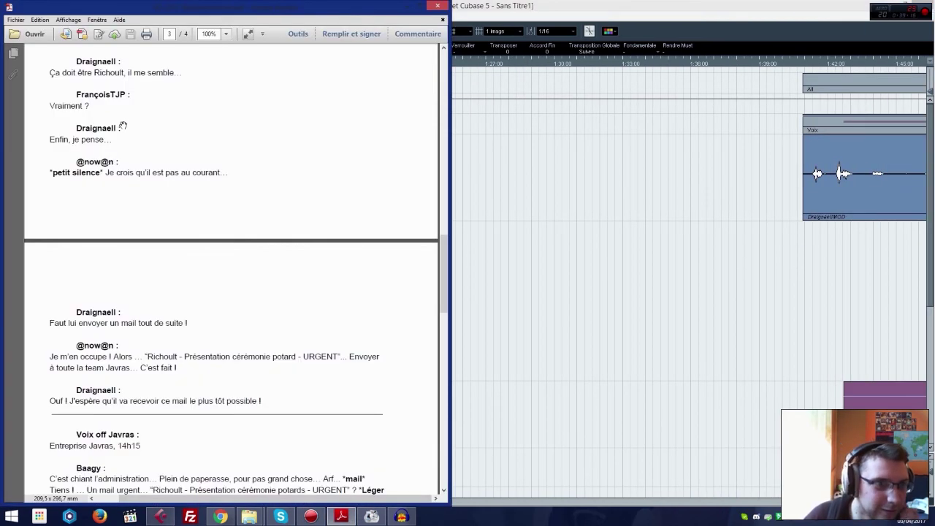
scroll(165, 229, "down", 2)
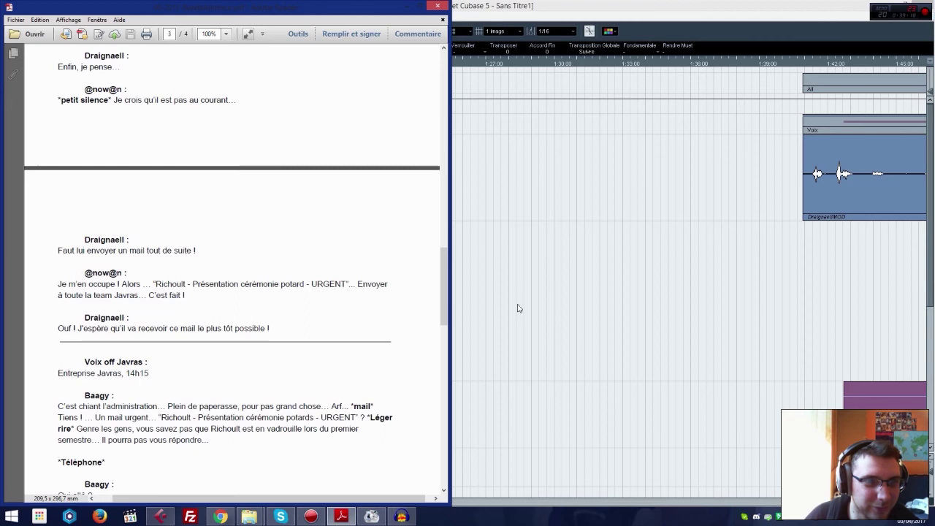
left_click(593, 336)
left_click_drag(859, 176, 483, 196)
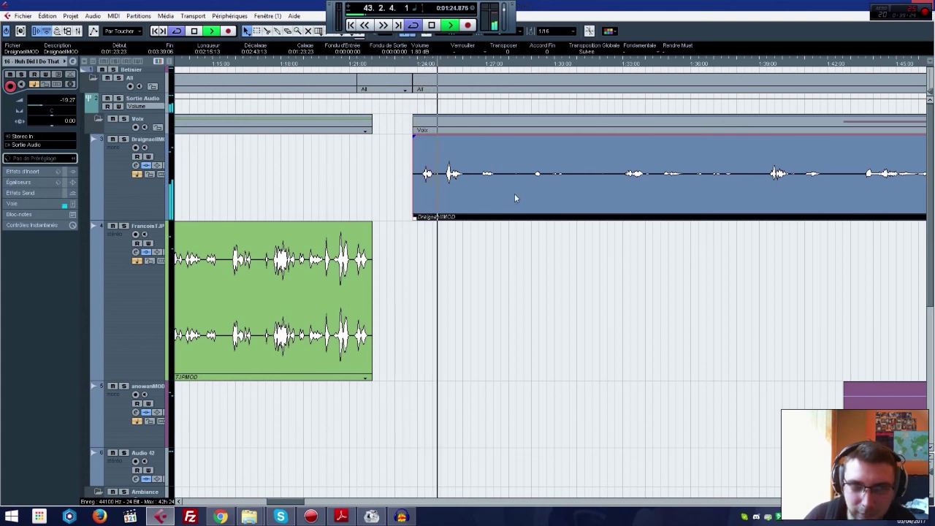
Step: Shift the blue clip's start to 1:10:14 and reposition its takes along the track while auditioning them
left_click_drag(649, 192, 593, 191)
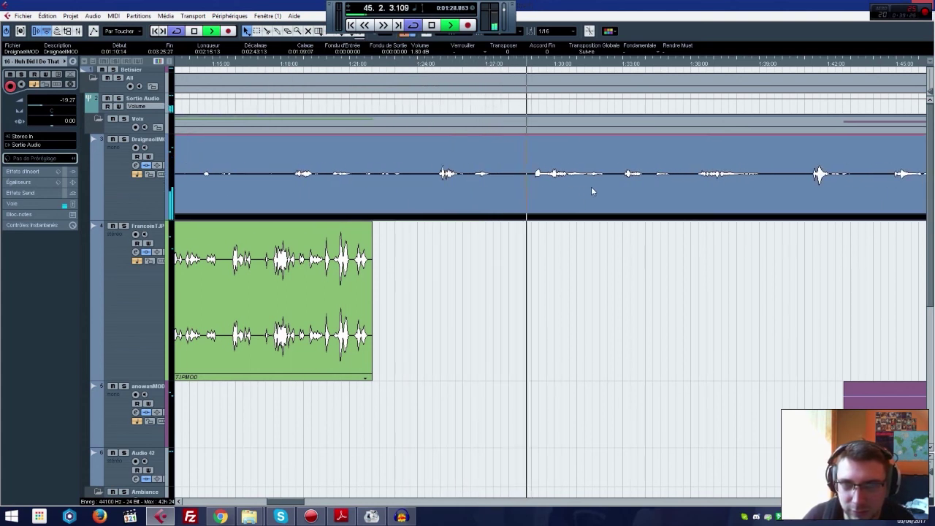
mouse_move(655, 192)
left_mouse_down()
mouse_move(600, 192)
mouse_move(635, 179)
mouse_move(652, 196)
mouse_move(597, 191)
mouse_move(674, 196)
mouse_move(662, 184)
left_mouse_up()
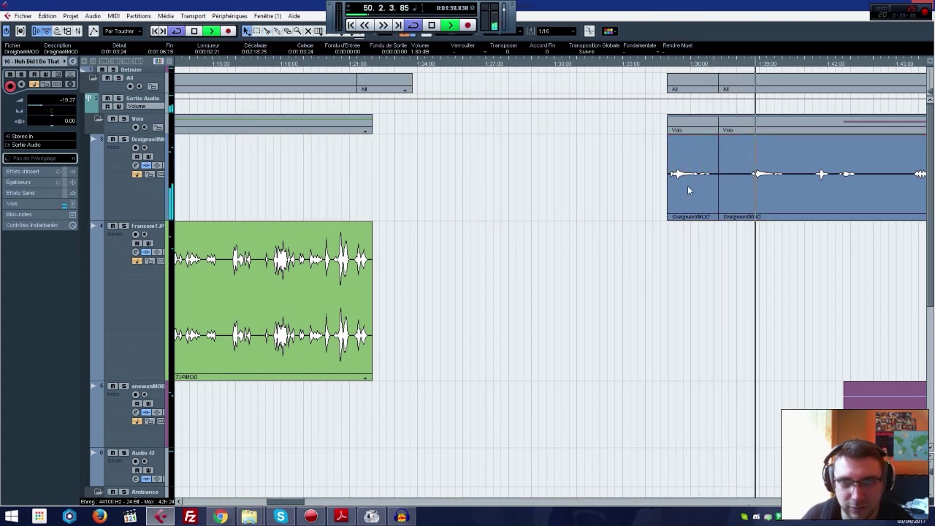
left_click_drag(693, 186, 764, 192)
Step: Split the blue clip at 1:41:09 and about 1:43:12 to isolate the chosen take
left_click_drag(278, 501, 303, 501)
right_click(548, 154)
left_click(569, 154)
left_click(561, 178)
left_click(609, 191)
key("1")
Step: Delete the two unused blue pieces before the chosen take and move that take to start at 1:09:23
left_click(553, 188)
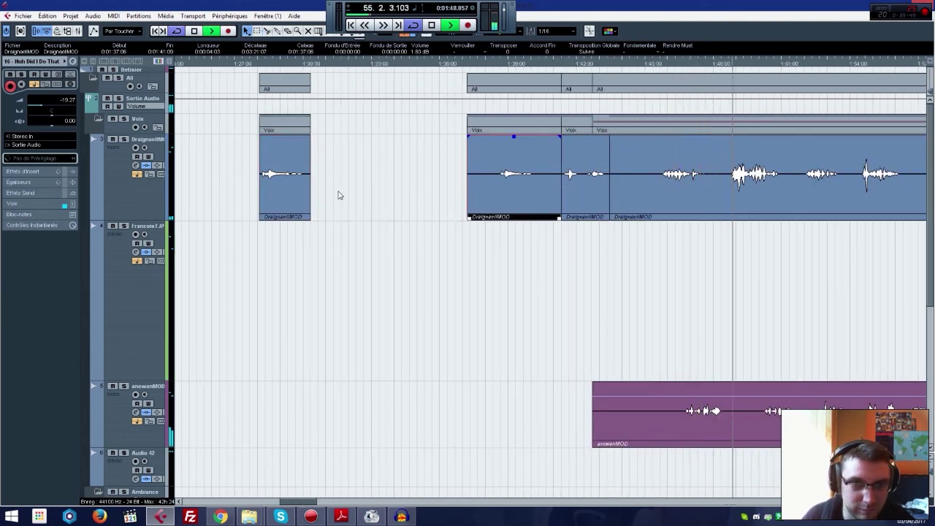
key("Delete")
left_click(300, 184)
key("Delete")
left_click_drag(593, 190, 263, 184)
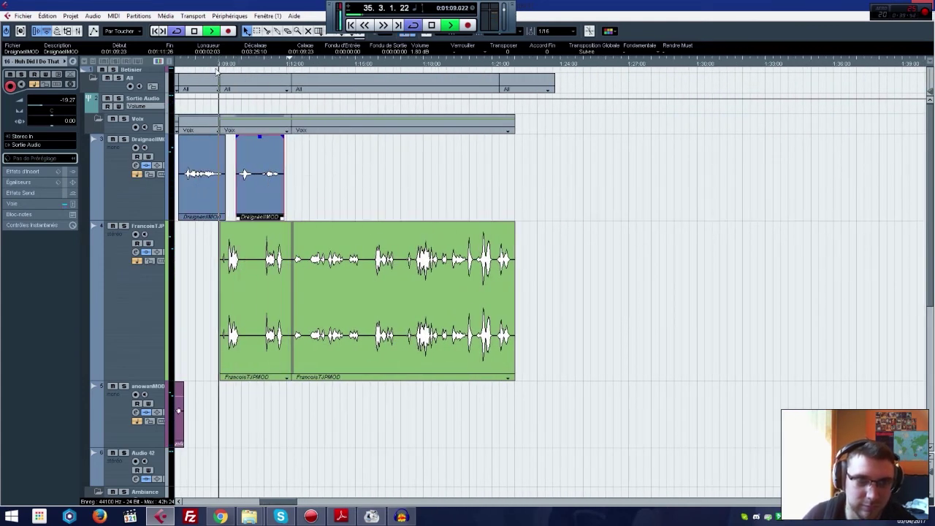
Step: Split the first green piece at about 1:10:24 and move the green pieces after the cut to about 1:14:02
right_click(222, 263)
left_click(242, 263)
left_click(260, 275)
right_click(260, 275)
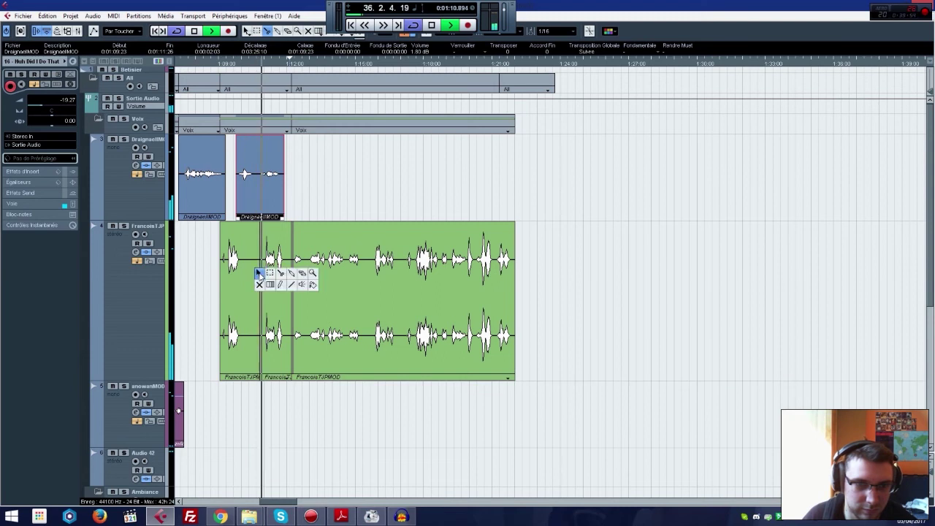
left_click(259, 273)
left_click_drag(299, 336, 340, 313)
Step: Add a short fade-out to the end of the green piece starting at 1:09:01
left_click(346, 437)
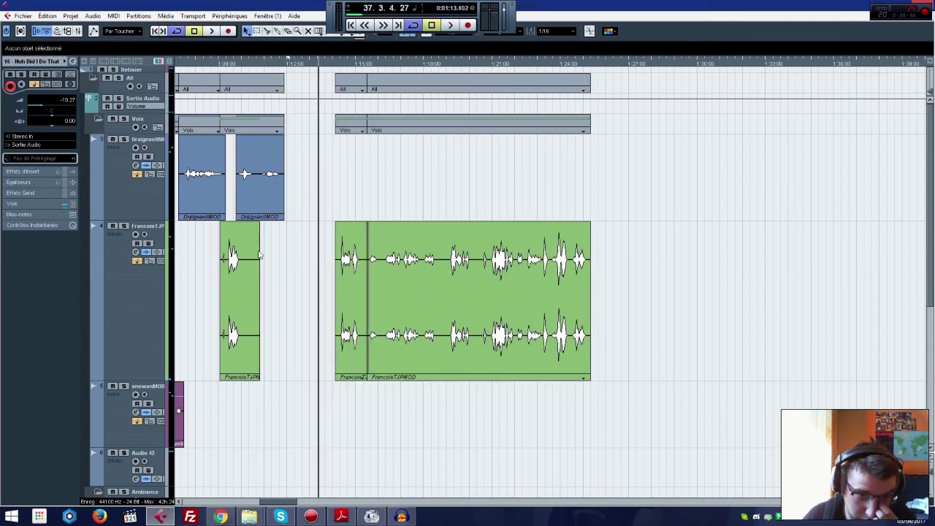
left_click(252, 228)
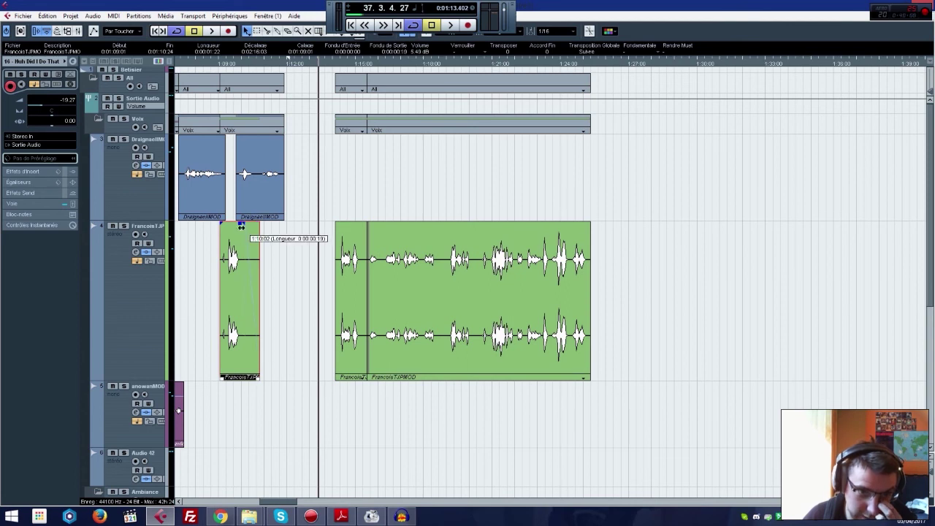
left_click(314, 328)
Step: Move the purple clip's start to 1:23:20 and audition its takes against the script
scroll(294, 413, "down", 3)
left_click_drag(282, 505, 312, 505)
left_click_drag(497, 321, 355, 325)
key("space")
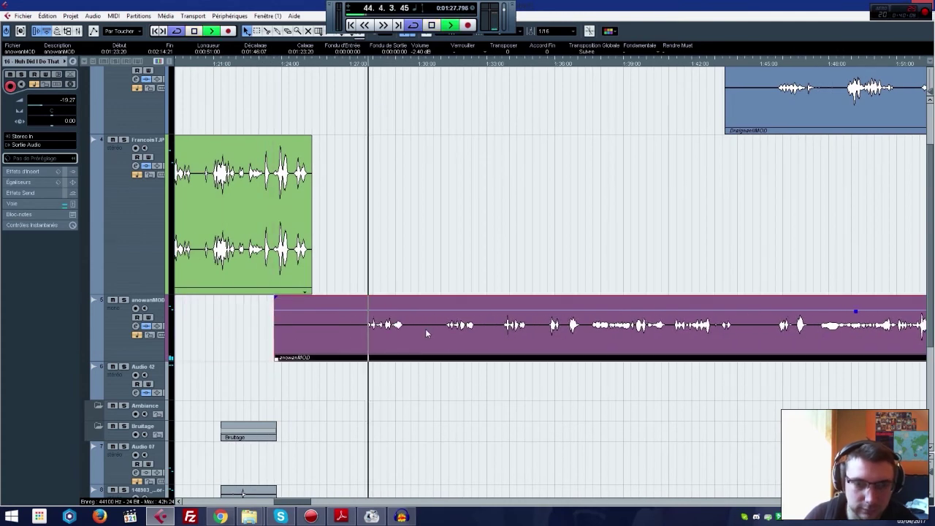
left_click(341, 517)
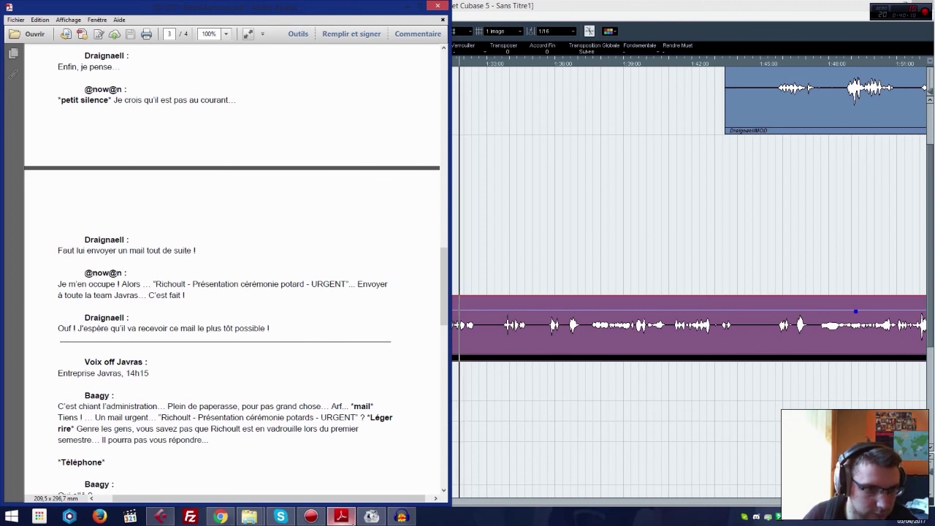
left_click(484, 358)
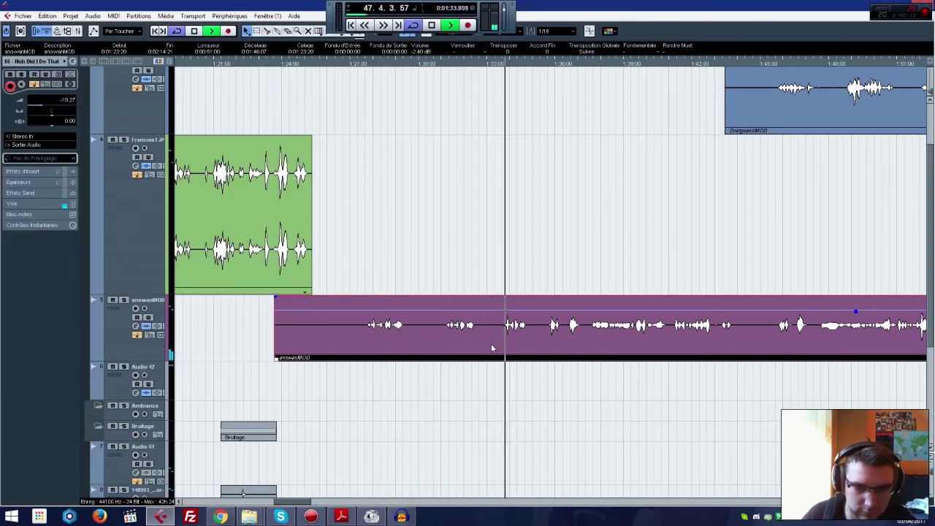
Step: Split the purple clip at 1:33:18, about 1:29:13 and about 1:27:13 to isolate the chosen take
right_click(496, 340)
left_click(503, 337)
left_click(503, 337)
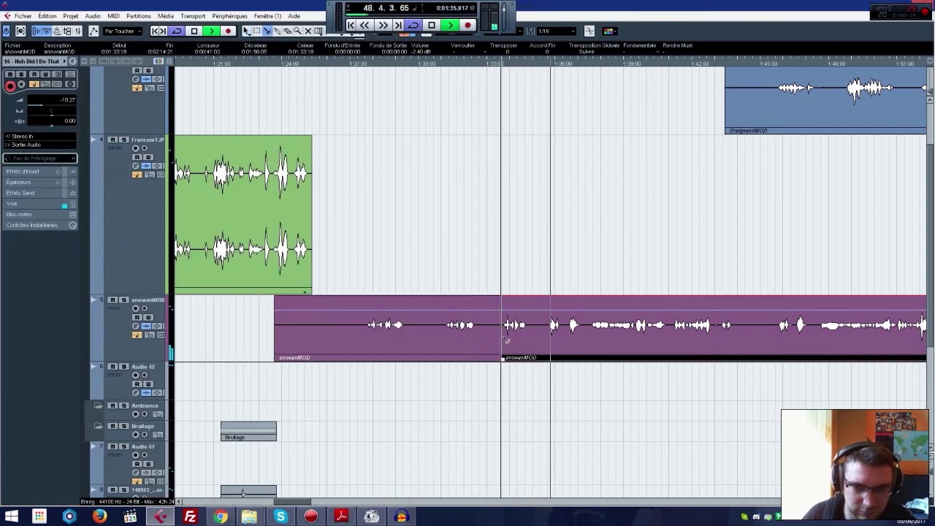
left_click(405, 338)
left_click(359, 337)
key("1")
Step: Delete the purple clip's opening piece and move the chosen purple take to start at 1:11:13
left_click(348, 336)
key("Delete")
left_click_drag(381, 336, 343, 332)
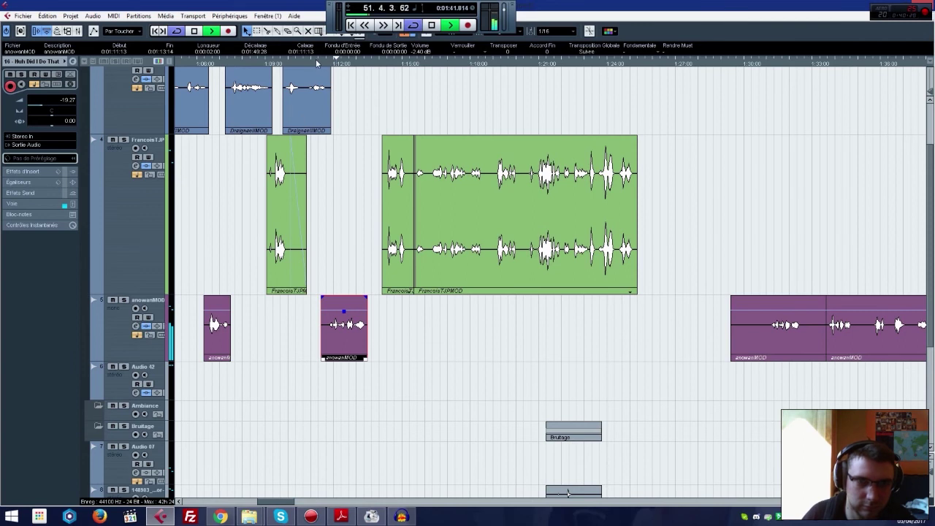
Step: Move the two later green pieces together slightly earlier, to start at about 1:13:03
left_click_drag(358, 184, 464, 234)
left_click_drag(399, 246, 377, 247)
left_click(351, 275)
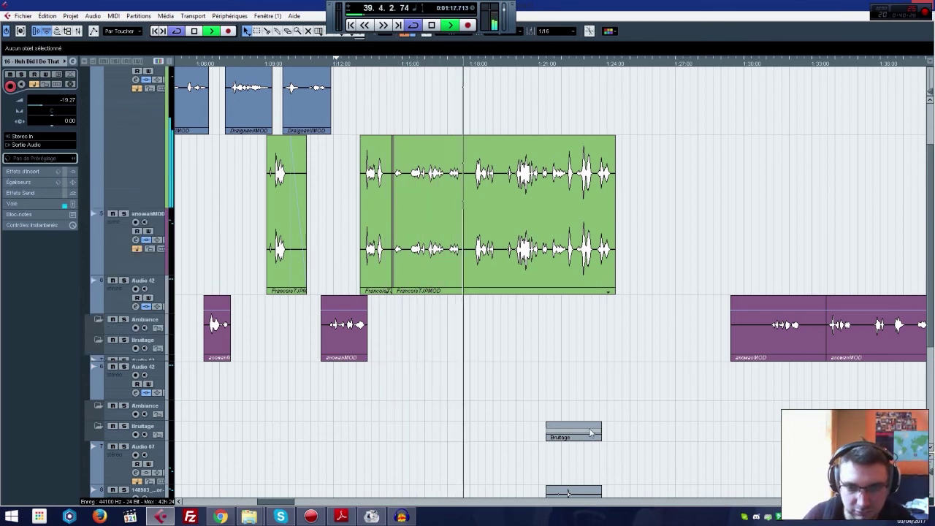
Step: Move the 184307 sound effect's start to 1:24:00 and delete the unused purple piece before 1:33:18
scroll(646, 382, "down", 4)
left_click_drag(582, 334, 630, 335)
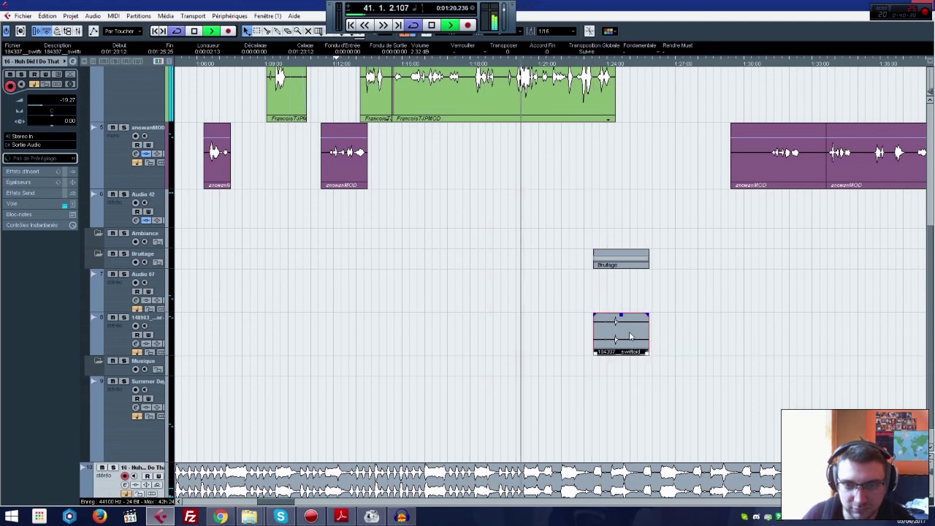
left_click(756, 168)
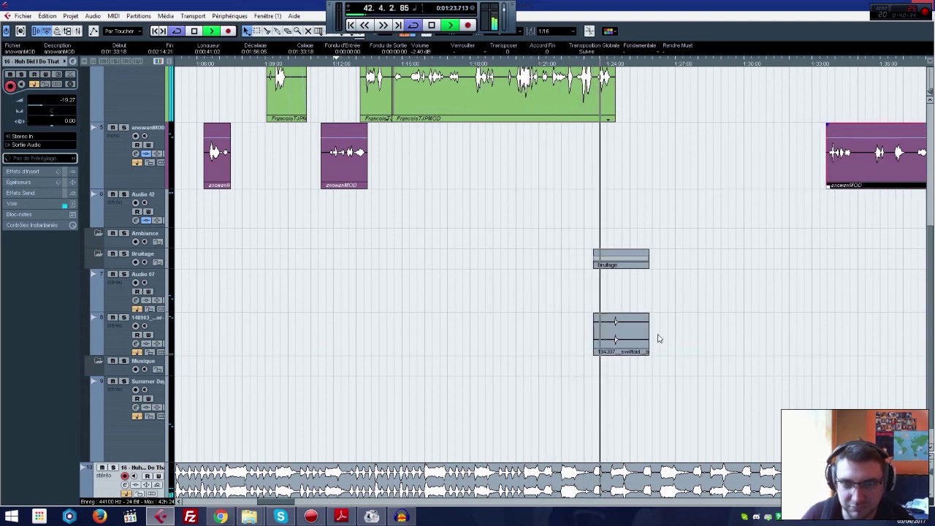
left_click_drag(637, 347, 652, 347)
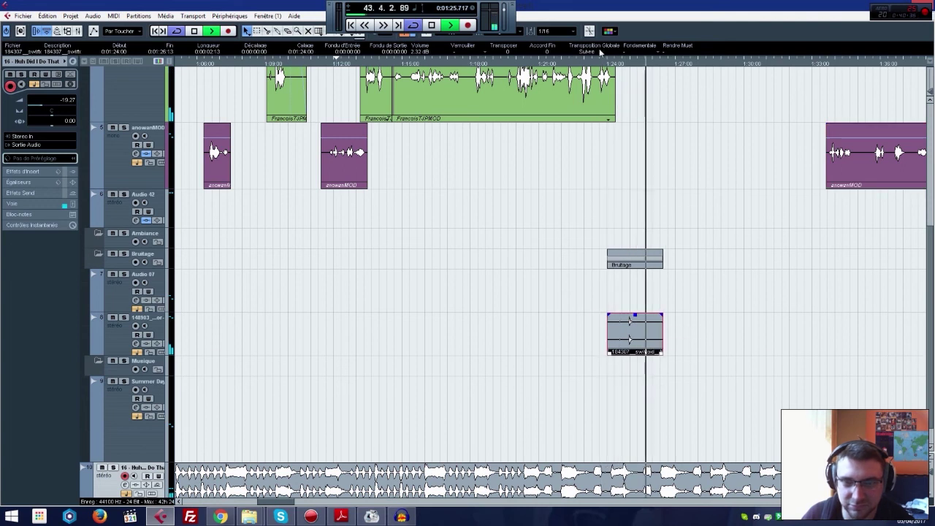
left_click(610, 64)
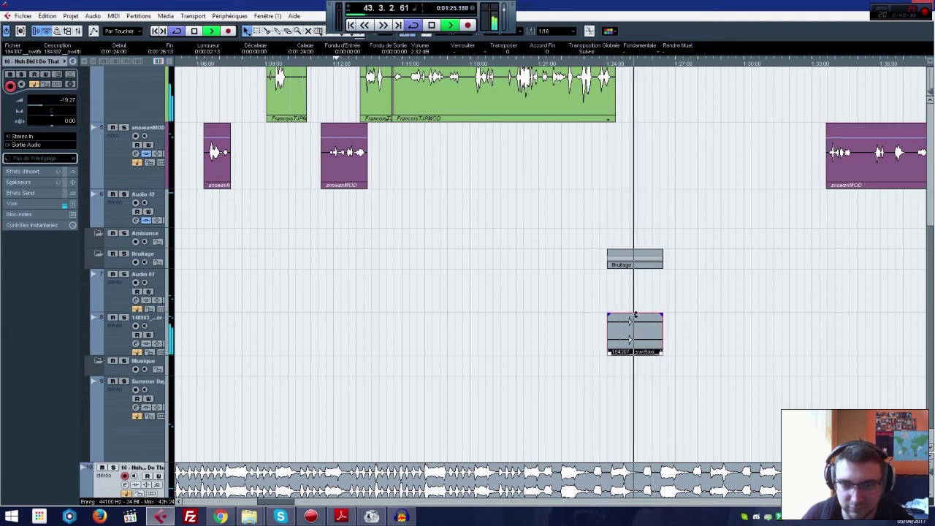
key("space")
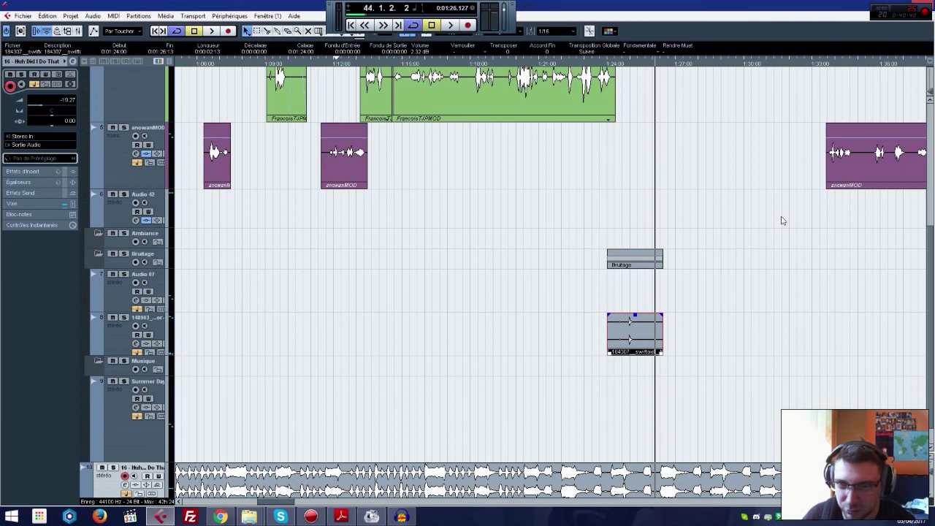
Step: Try placing the purple clip just after the sound effect and check the script for the next line
scroll(782, 220, "up", 4)
left_click_drag(278, 506, 296, 506)
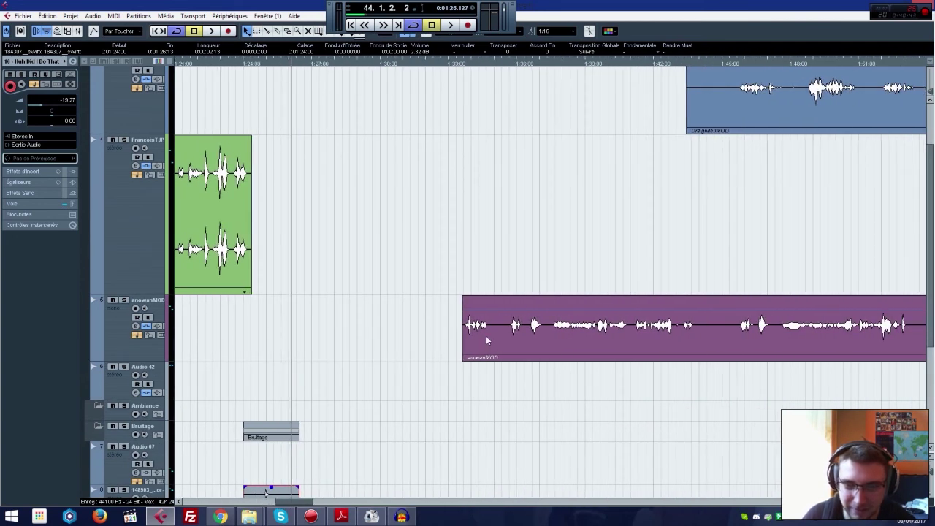
left_click_drag(487, 339, 285, 340)
left_click(340, 516)
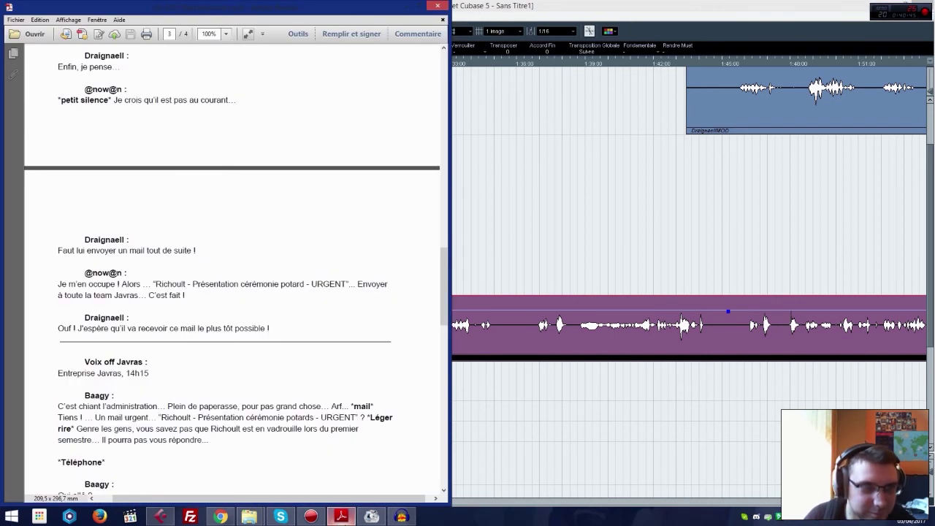
left_click_drag(274, 326, 272, 288)
left_click(612, 186)
Step: Move the purple clip later to about 1:40:01, shift the blue clip's start to 1:21:12 and audition it
left_click_drag(484, 315, 834, 315)
left_click_drag(807, 107, 314, 105)
key("space")
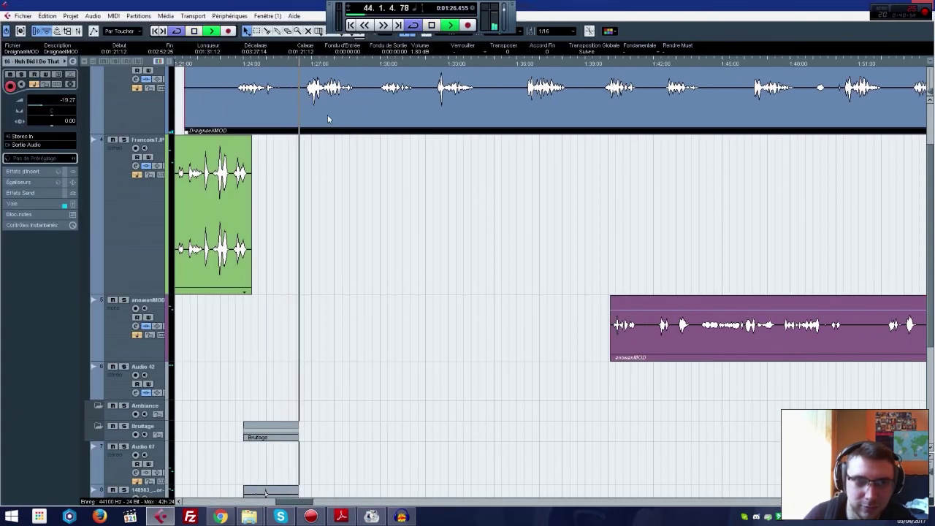
Step: Split the blue clip at 1:28:29, 1:36:10 and about 1:38:10 and delete the unwanted takes
scroll(326, 130, "up", 3)
right_click(302, 169)
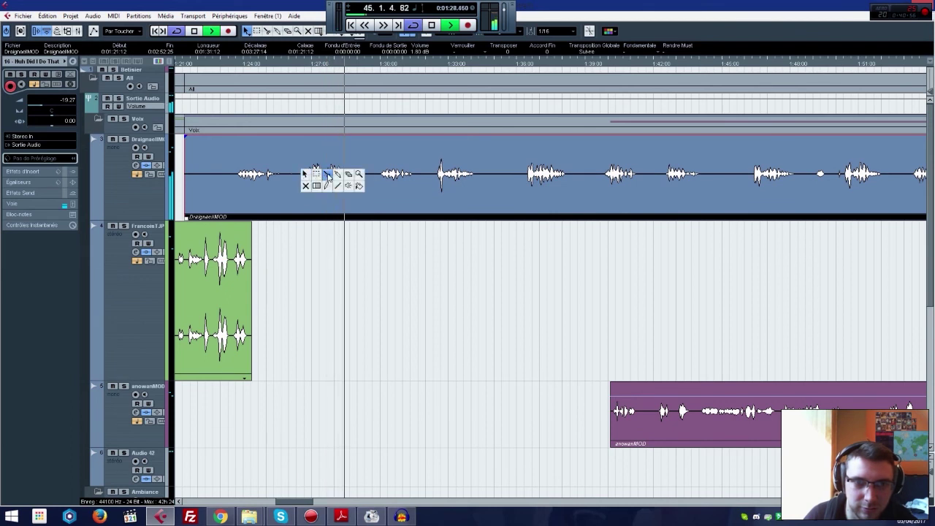
left_click(304, 189)
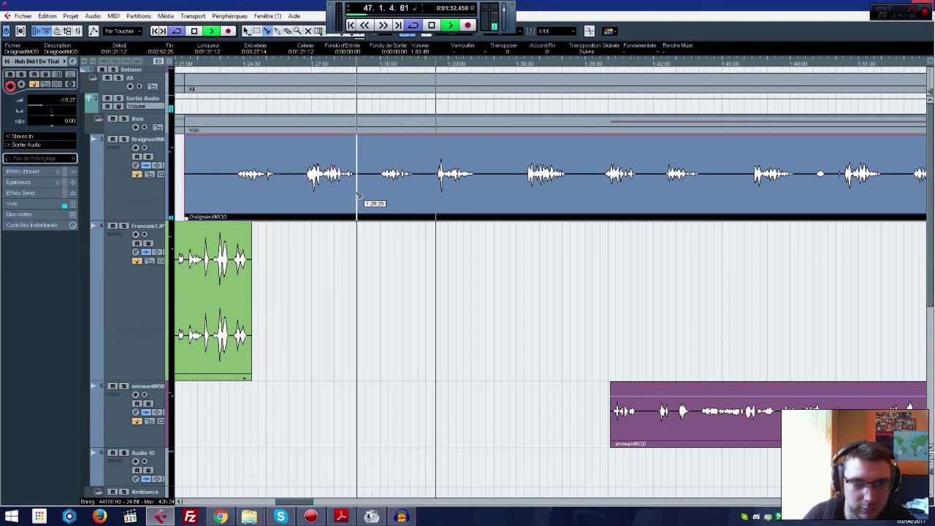
left_click(357, 195)
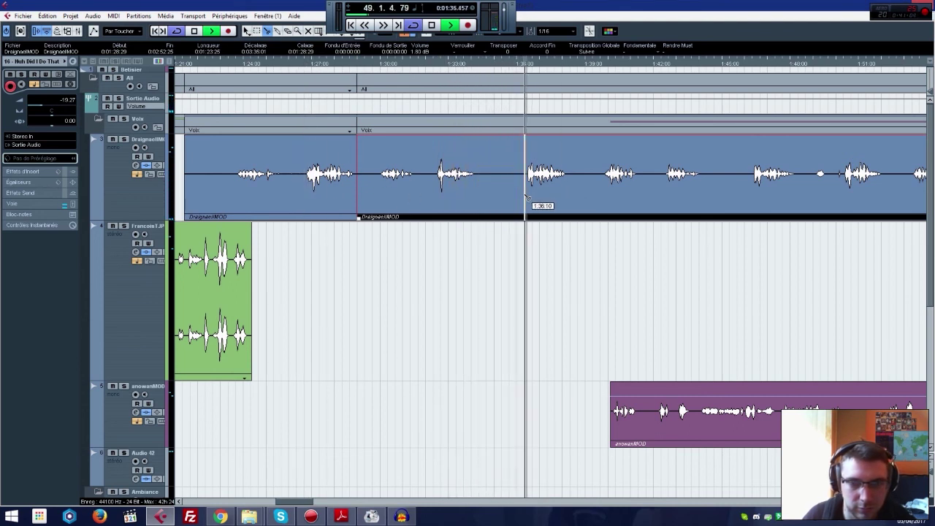
left_click(526, 196)
left_click(571, 191)
key("1")
key("Delete")
left_click_drag(330, 194, 381, 187)
left_click(544, 195)
key("Delete")
Step: Cut out the short blue take from 1:42:10 to 1:44:03 and delete the material before it
key("3")
left_click(662, 183)
left_click(701, 186)
key("1")
left_click(631, 185)
key("Delete")
left_click(673, 187)
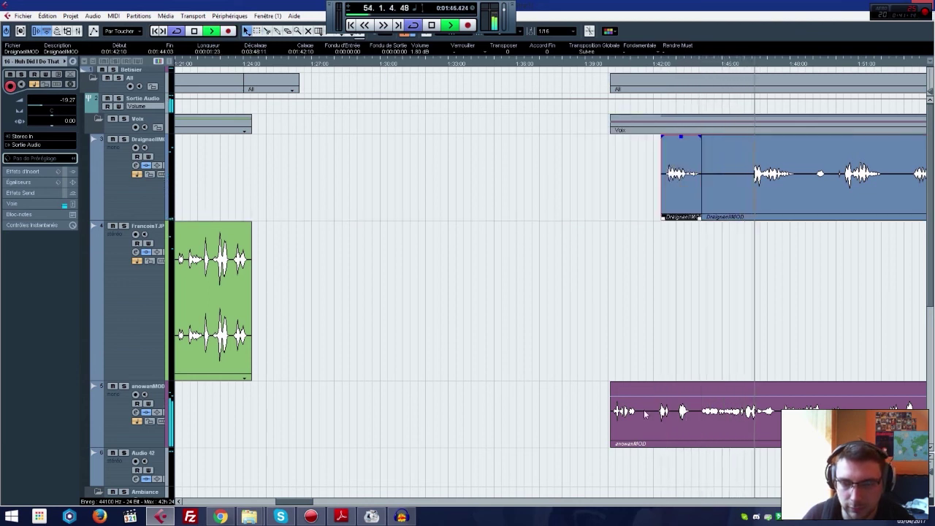
Step: Move the purple clip to about 1:50:21, the short blue take to 1:26:22 and the rest of the blue clip to 1:28:03
left_click_drag(646, 414, 889, 415)
left_click_drag(670, 190, 314, 189)
left_click_drag(762, 180, 398, 180)
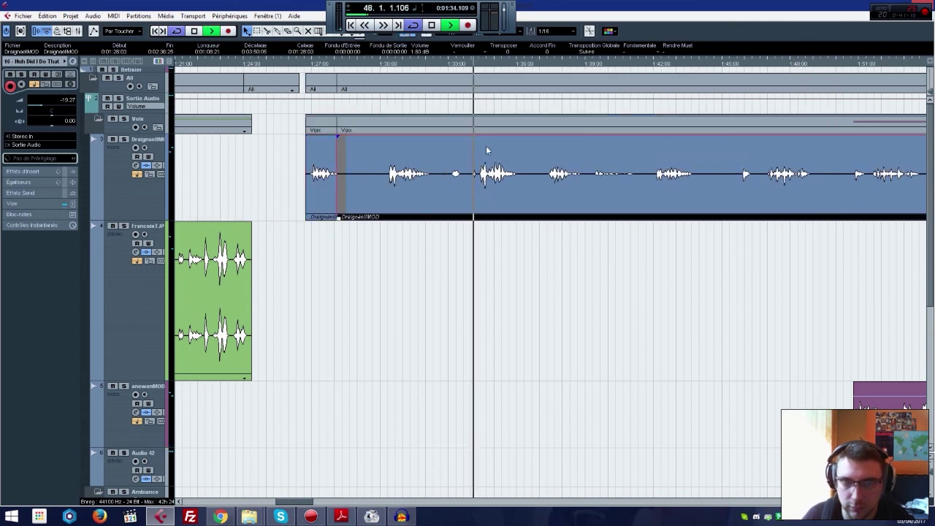
Step: Audition the rest of the blue clip while shifting it earlier, to start at 1:22:06
left_click_drag(621, 183, 585, 181)
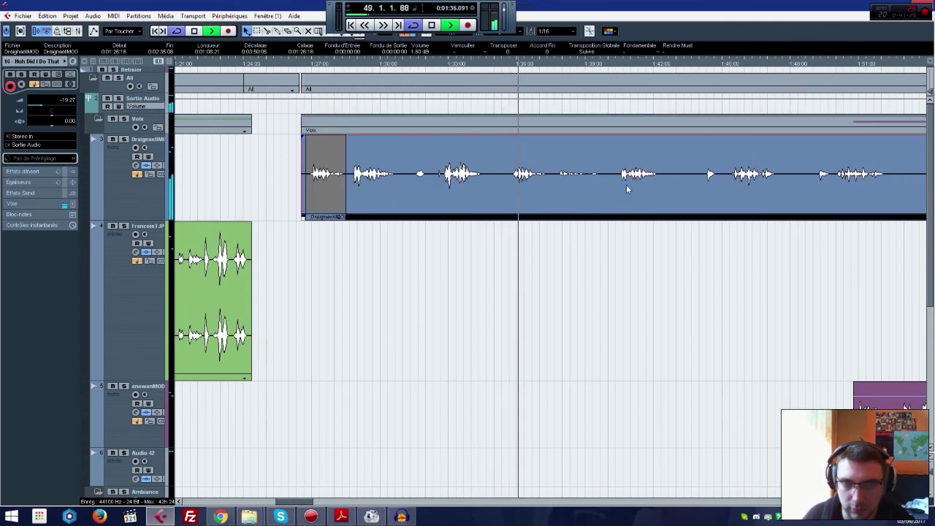
right_click(533, 196)
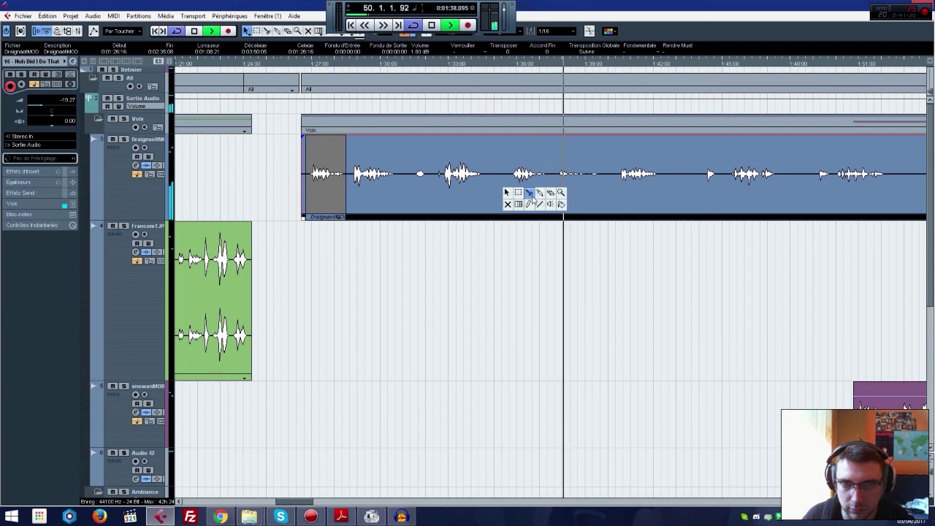
left_click(506, 192)
left_click_drag(626, 196, 600, 198)
left_click_drag(737, 194, 710, 196)
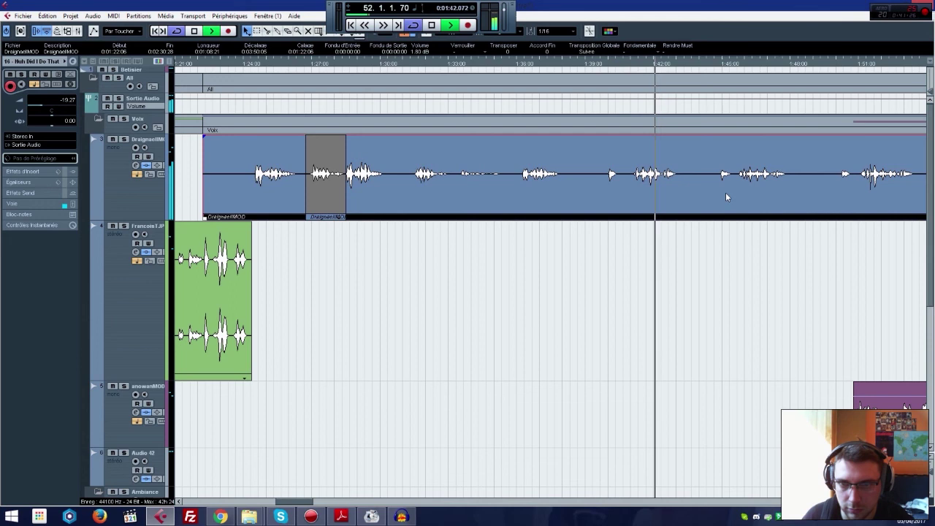
Step: Split the long blue clip at about 1:39:06 and delete the part before the split
right_click(595, 183)
left_click(618, 184)
left_click(592, 188)
right_click(528, 193)
left_click(503, 192)
key("Delete")
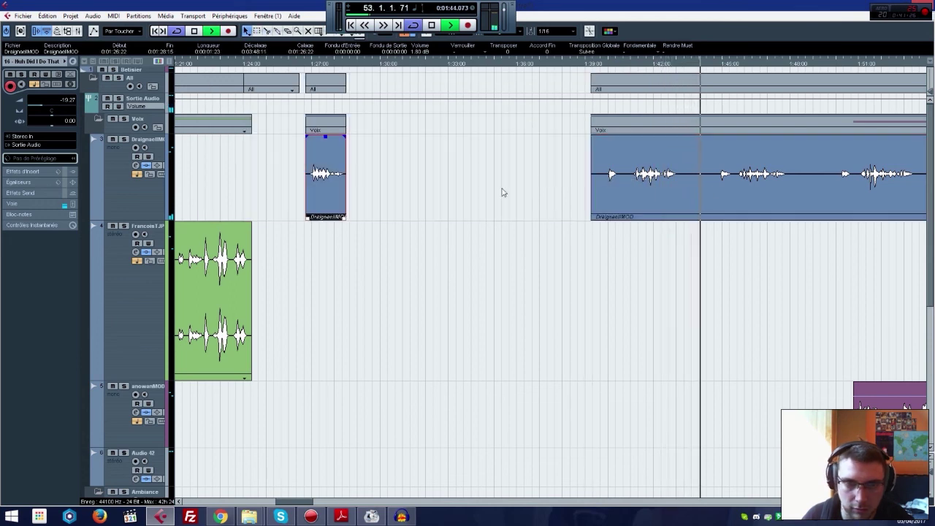
Step: Set the short blue take's start to 1:25:08 and volume to 3.75 dB, and the music track's volume to -22.30
left_click_drag(312, 131, 274, 133)
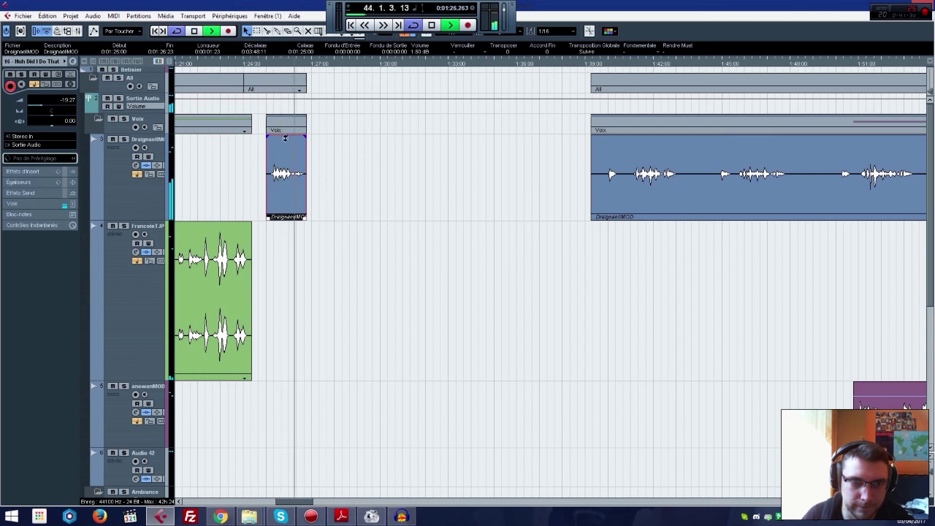
left_click_drag(282, 153, 296, 140)
scroll(408, 203, "down", 4)
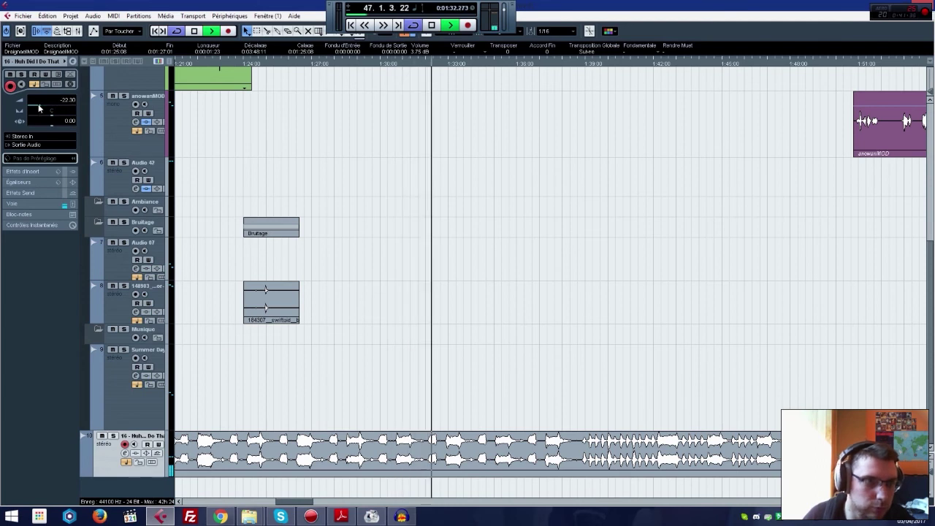
scroll(465, 256, "up", 4)
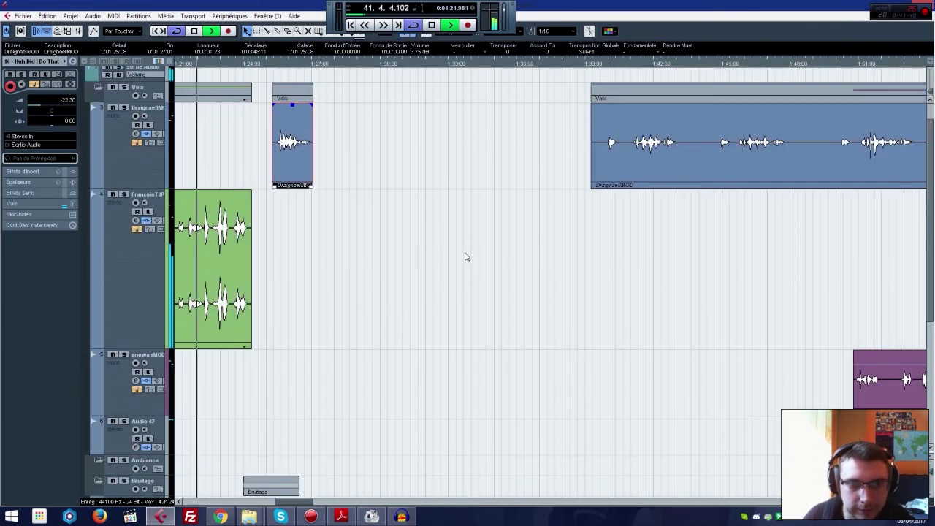
Step: Move the remaining blue clip to start at 1:41:00 and the purple clip to start at 1:25:09
left_click_drag(614, 163, 655, 162)
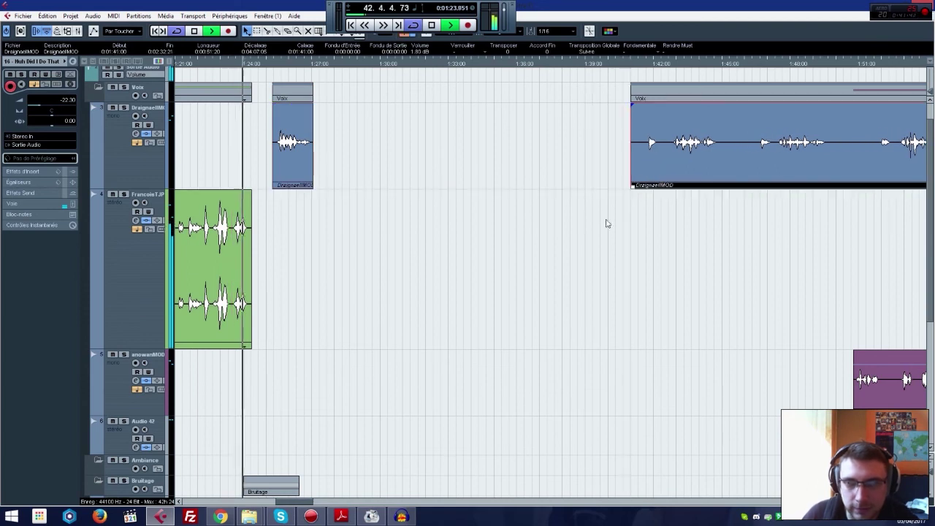
left_click_drag(881, 383, 238, 383)
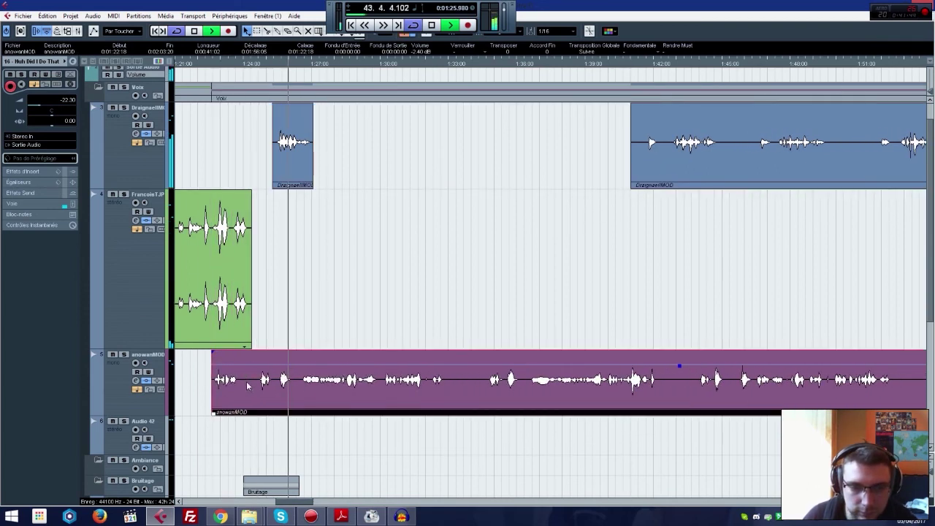
left_click_drag(342, 391, 375, 393)
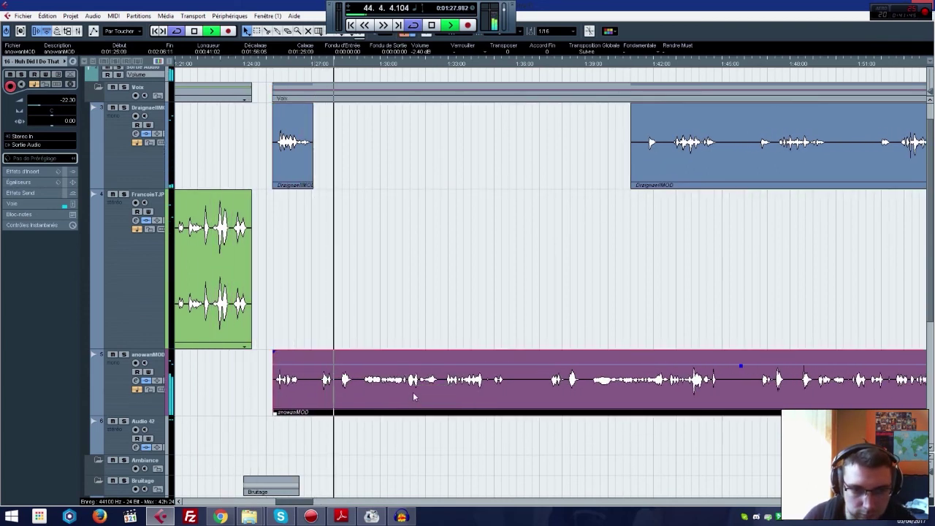
Step: Check the next line in the script, trim the purple clip's start to 1:27:08 and move the blue clip to 1:47:17
left_click(350, 517)
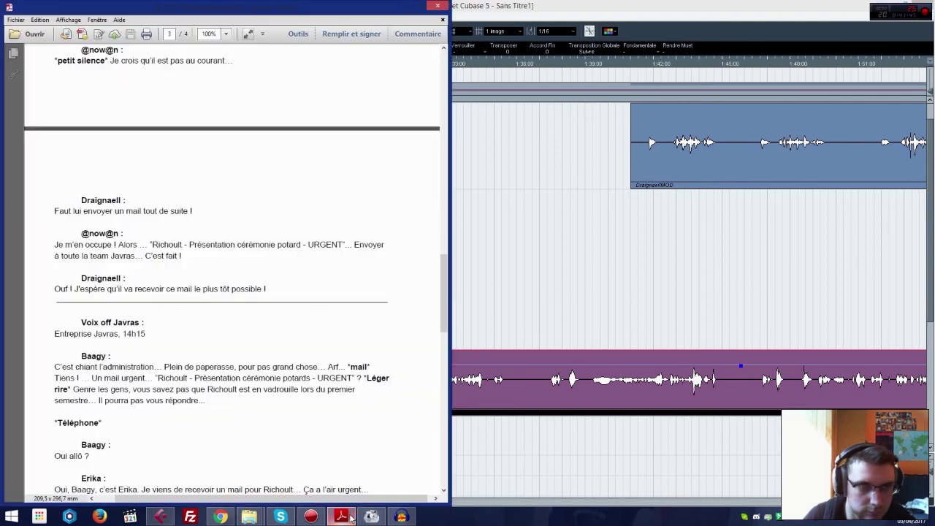
left_click(350, 517)
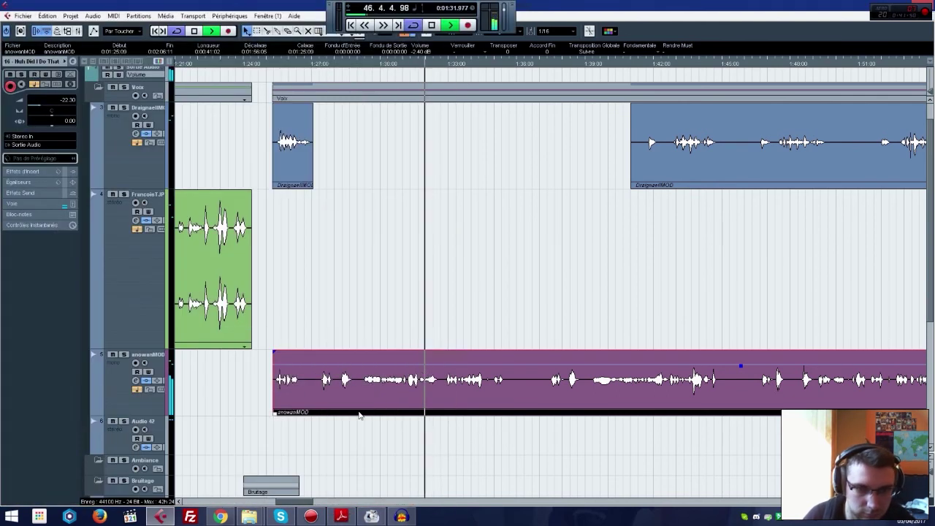
left_click_drag(319, 395, 319, 395)
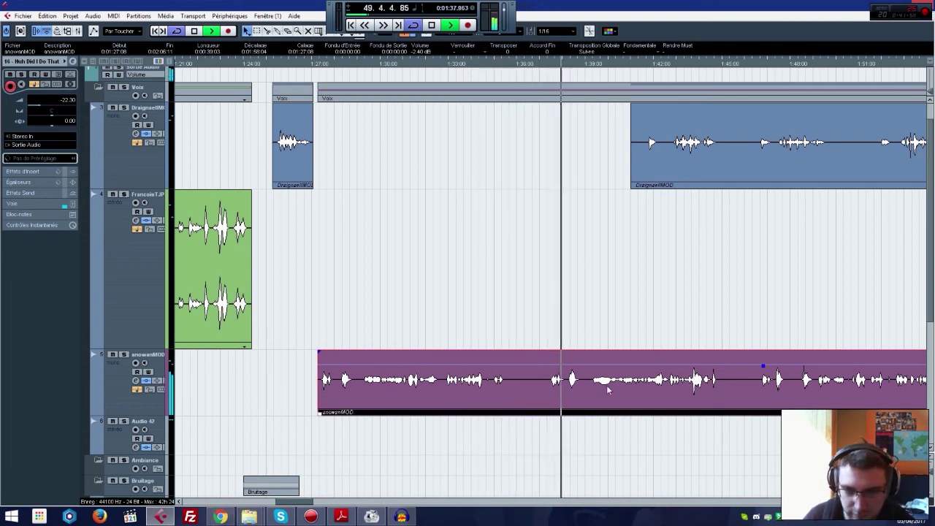
left_click_drag(694, 165, 845, 165)
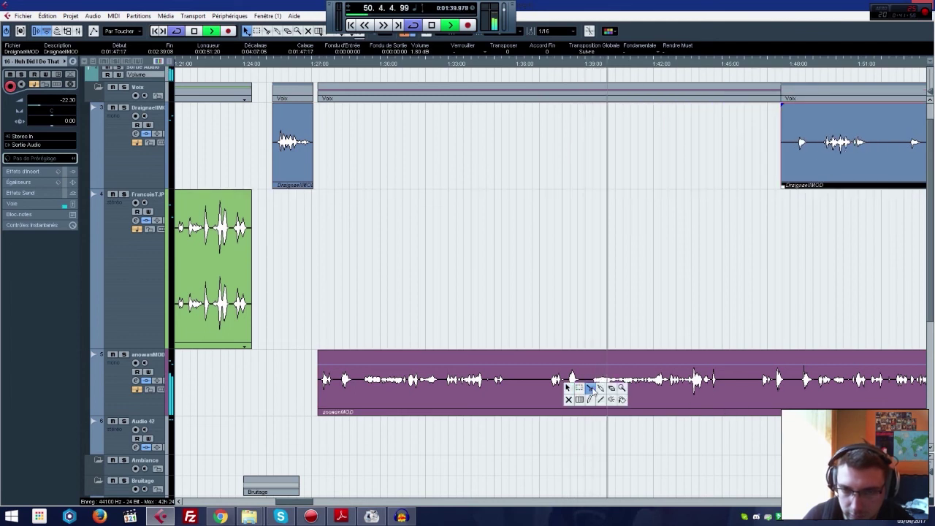
Step: Cut out the 7:16 purple take, delete the material before it and place the take at 1:26:25
left_click(549, 394)
left_click(721, 397)
left_click(529, 388)
key("Delete")
left_click_drag(568, 376, 328, 376)
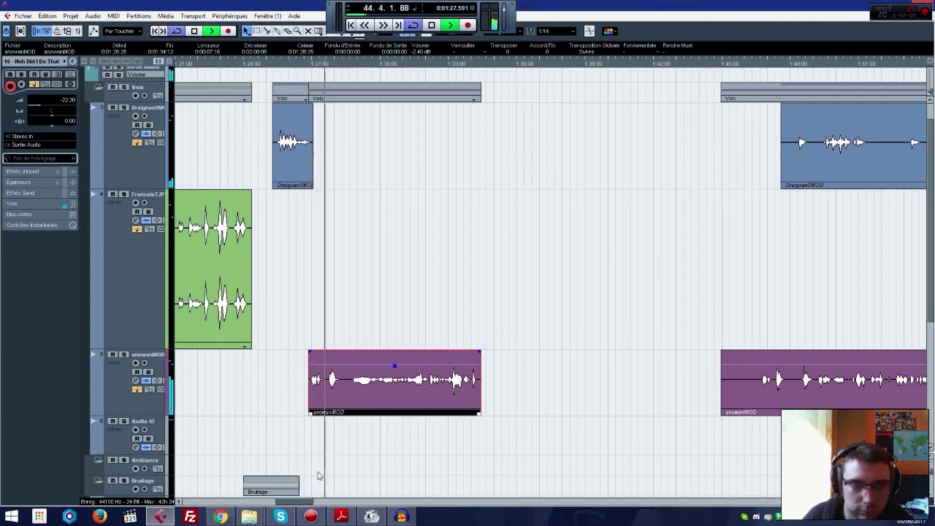
Step: Check the following line in the script and move the remaining blue clip earlier, to start at 1:07:17
left_click_drag(299, 502, 304, 510)
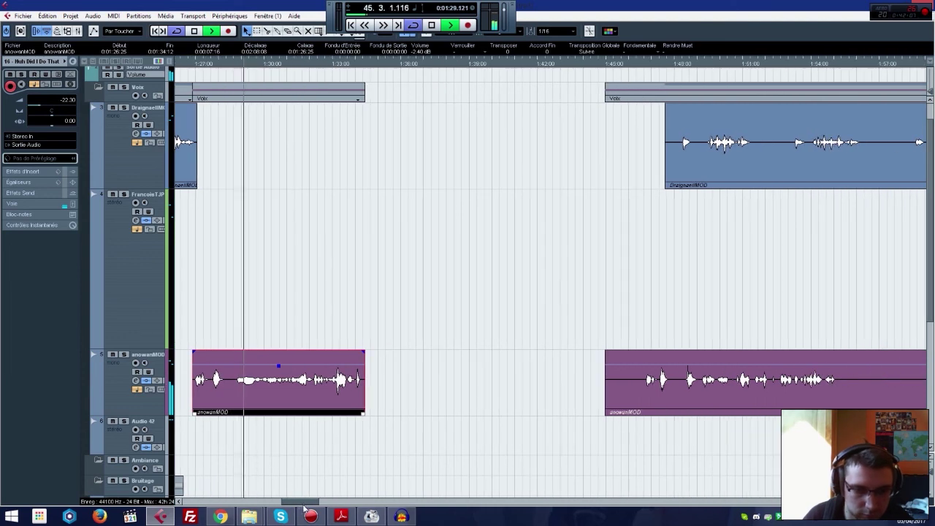
left_click(340, 516)
left_click_drag(277, 418, 265, 215)
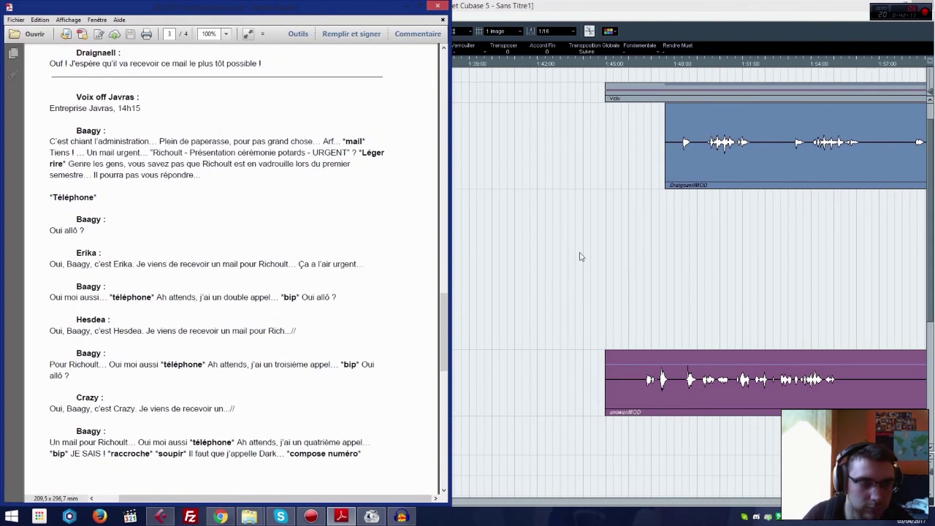
left_click(580, 257)
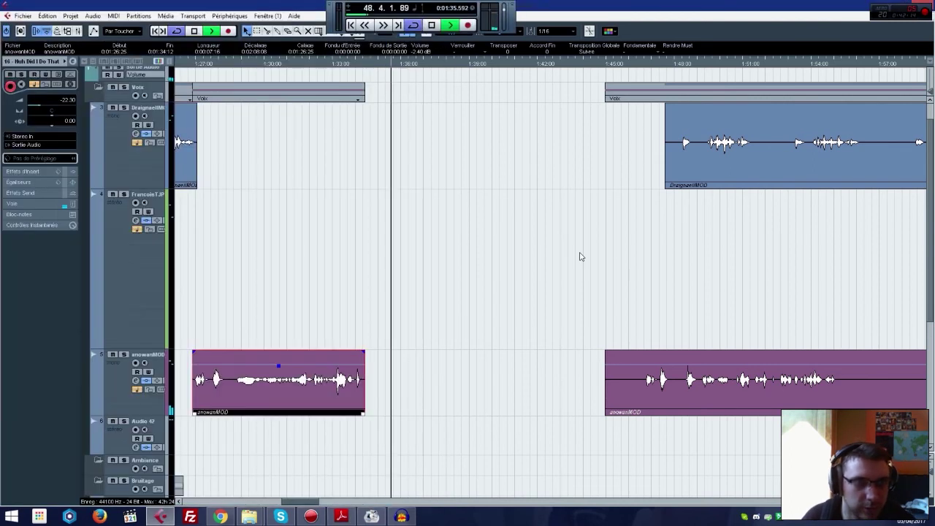
left_click_drag(746, 158, 474, 166)
key("space")
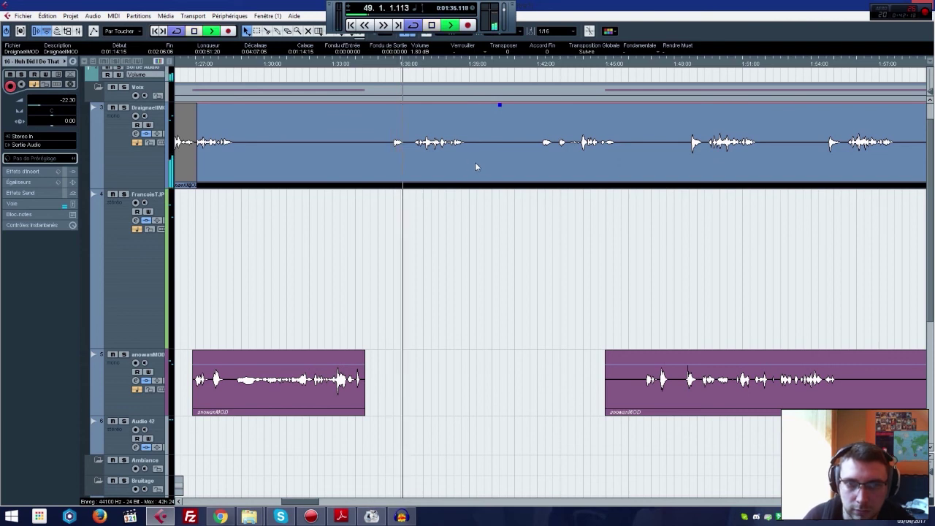
right_click(389, 166)
left_click(387, 168)
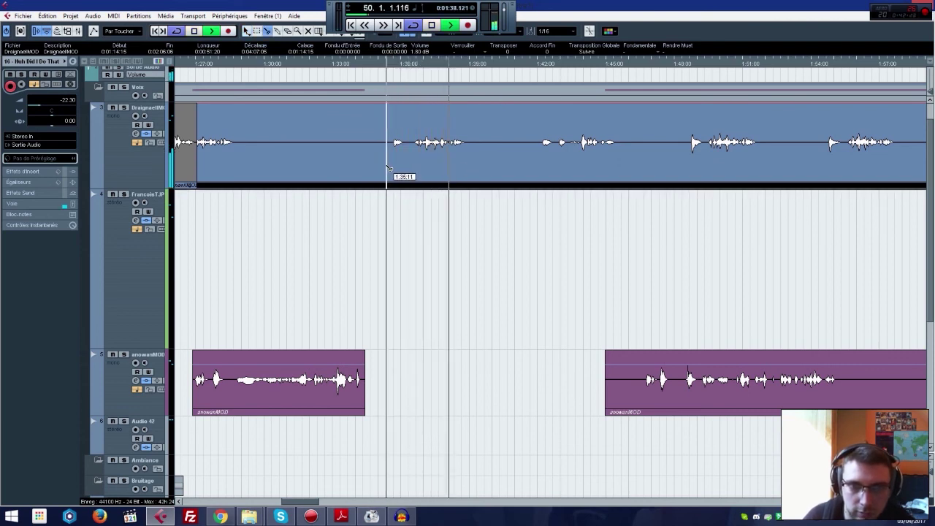
key("1")
left_click_drag(636, 170, 570, 172)
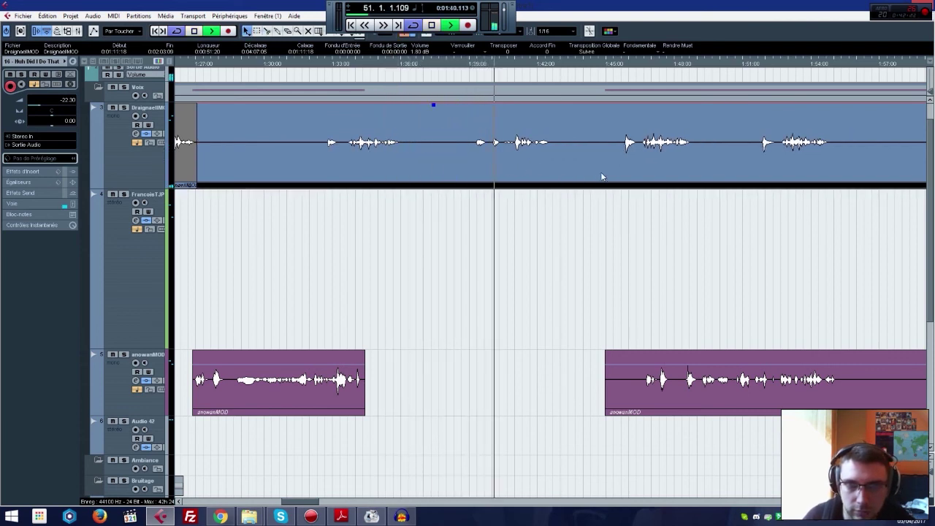
left_click_drag(646, 170, 554, 169)
Step: Isolate the blue take from about 1:41:17 to 1:44:24, delete the part before it and place the take at about 1:34:05
right_click(539, 161)
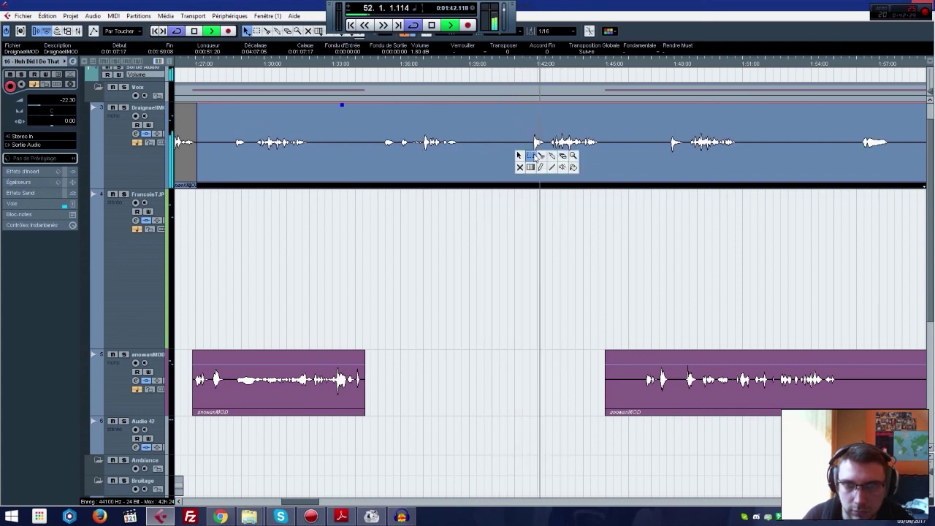
left_click(539, 157)
left_click(529, 163)
left_click(603, 162)
key("1")
left_click(511, 152)
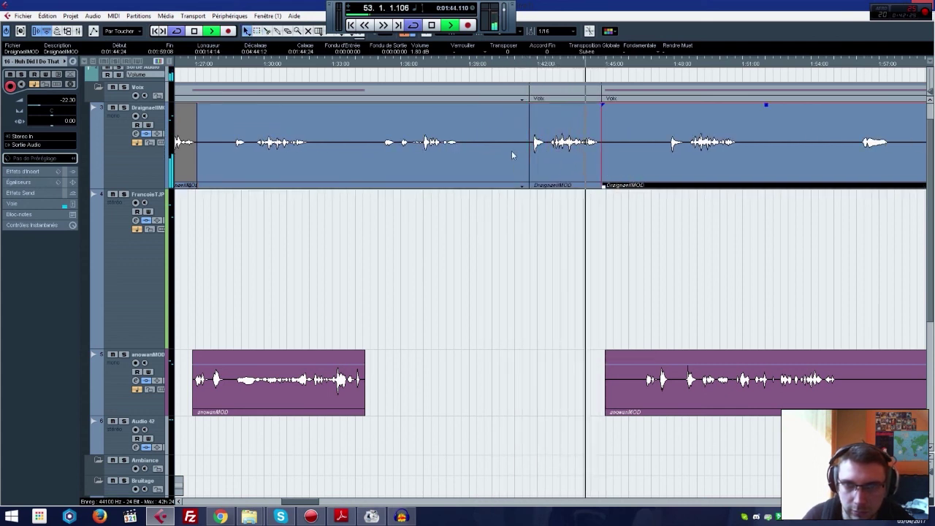
key("Delete")
left_click_drag(555, 157, 391, 158)
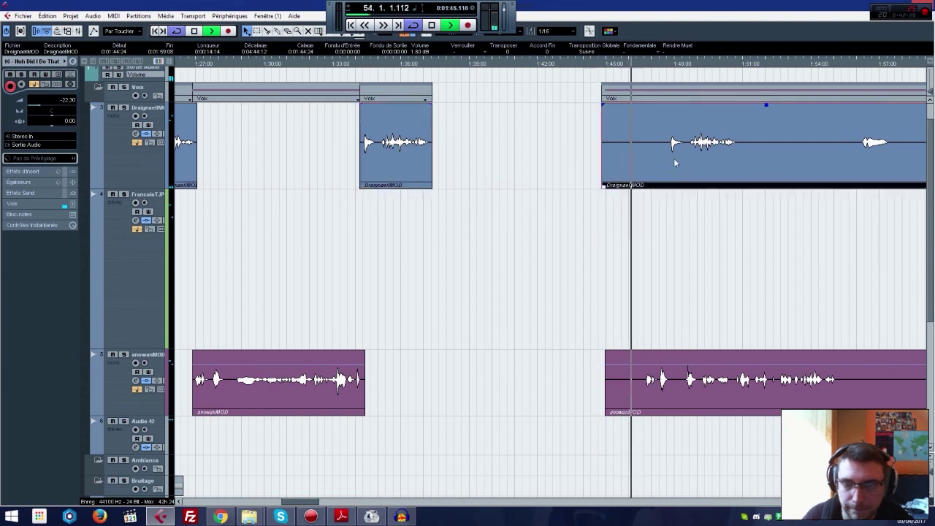
Step: Audition the leftover blue clip from 1:38:12, with the purple clip moved later, and delete the blue leftover
left_click_drag(674, 161, 627, 160)
left_click_drag(731, 398, 805, 387)
left_click_drag(755, 161, 722, 170)
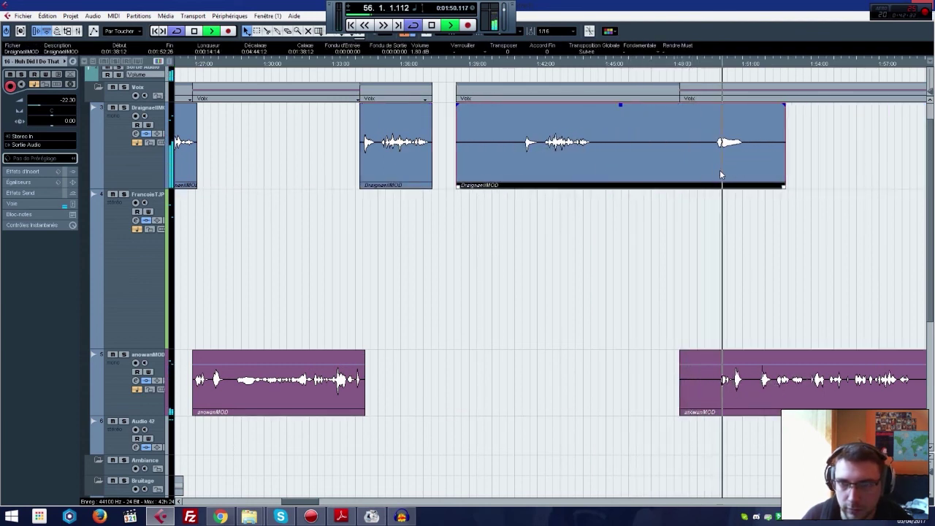
key("Delete")
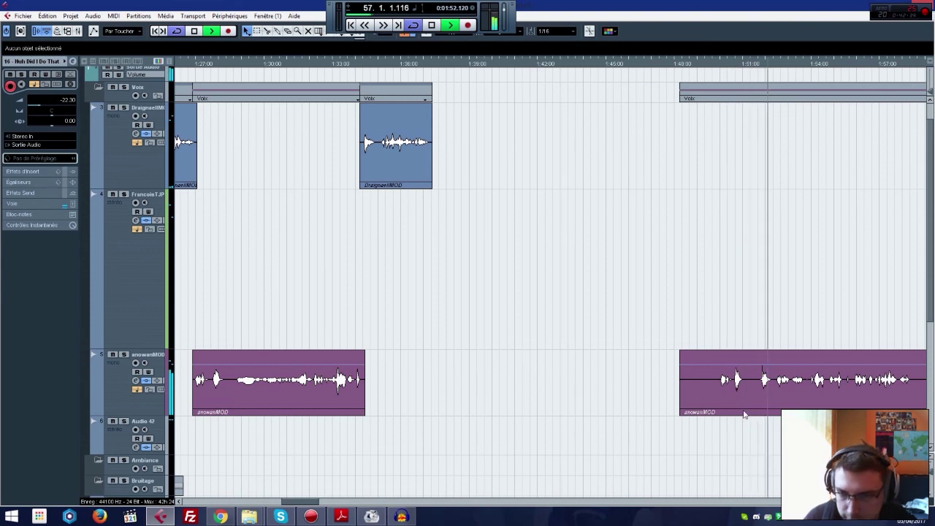
Step: Delete the leftover purple clip after the last blue line and set the playback position to about 1:32
scroll(744, 415, "down", 3)
left_click_drag(814, 228, 921, 231)
key("Delete")
left_click(300, 65)
Step: Examine the arrangement of voice, effect and music clips from about one minute to the end of the scene
scroll(361, 166, "up", 3)
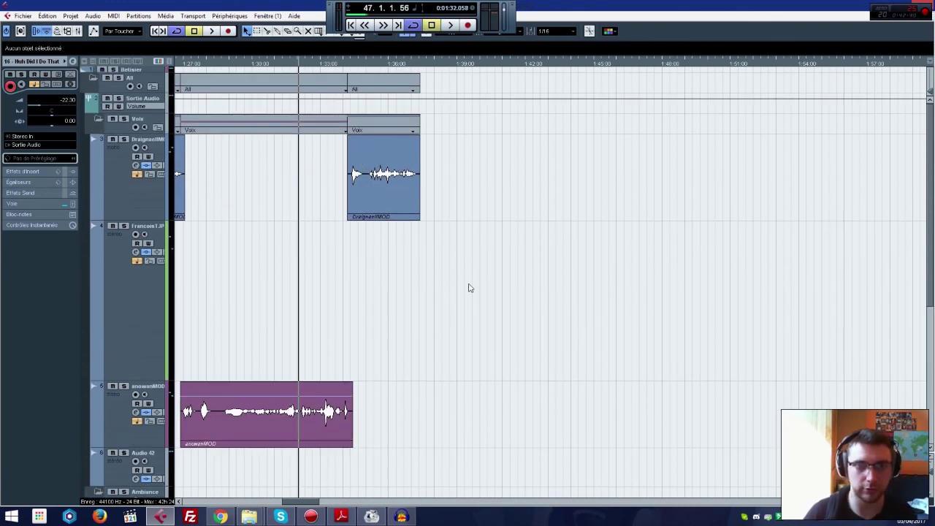
scroll(496, 311, "down", 5)
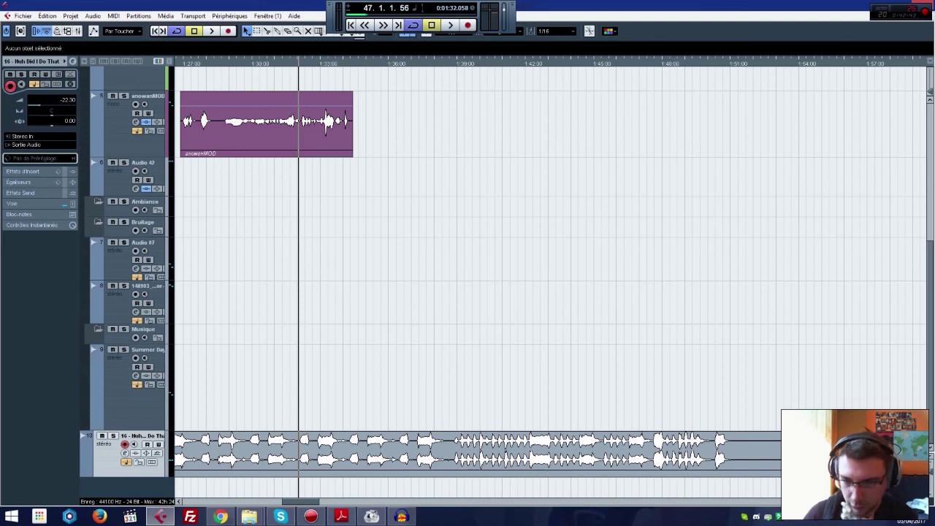
key("g")
key("g")
key("g")
key("g")
key("g")
key("g")
key("g")
key("g")
key("h")
key("h")
key("h")
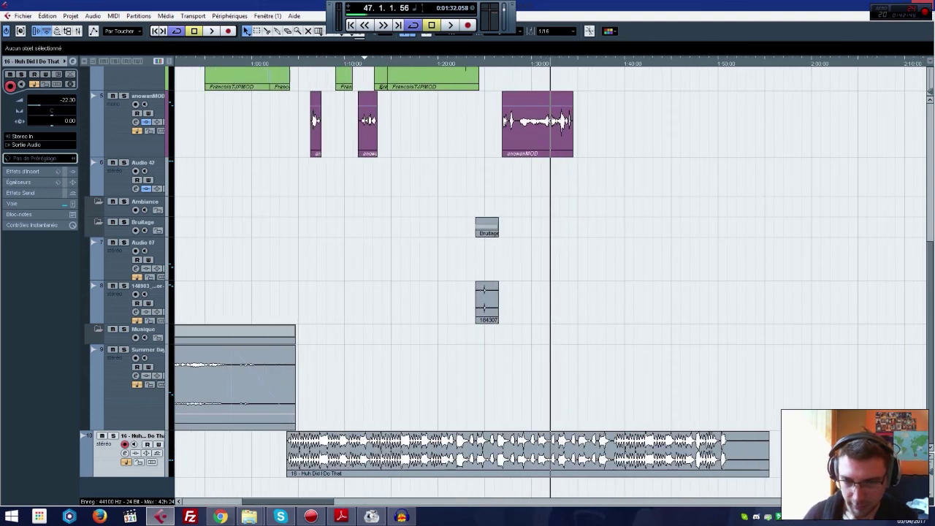
scroll(597, 152, "up", 5)
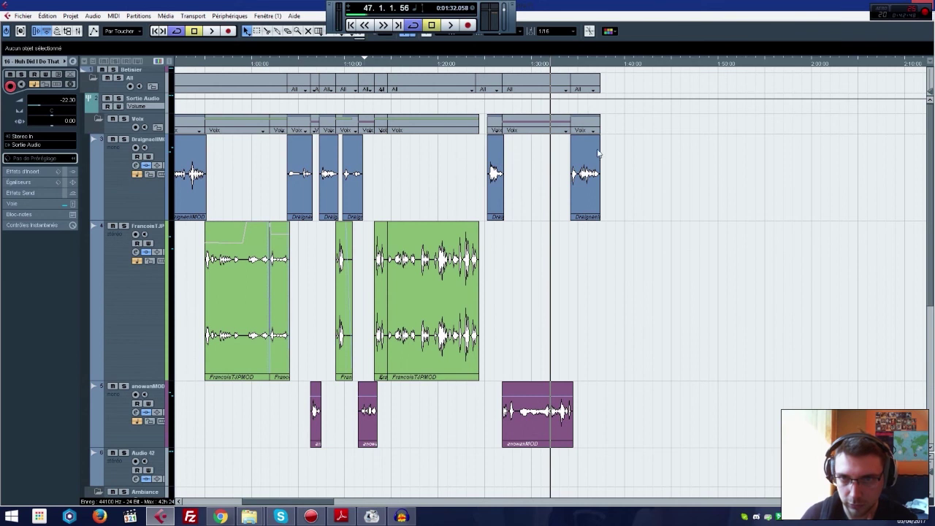
Step: Place the Huh Did I Do That music clip from about 0:52 to 1:43 and cut away its part before about 1:03
scroll(639, 229, "down", 5)
left_click_drag(743, 459, 660, 458)
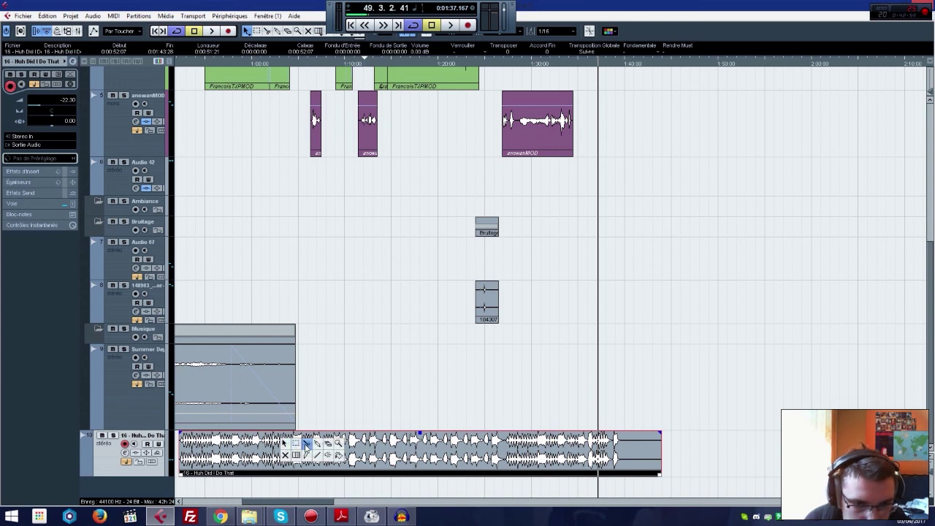
left_click(306, 444)
left_click(287, 449)
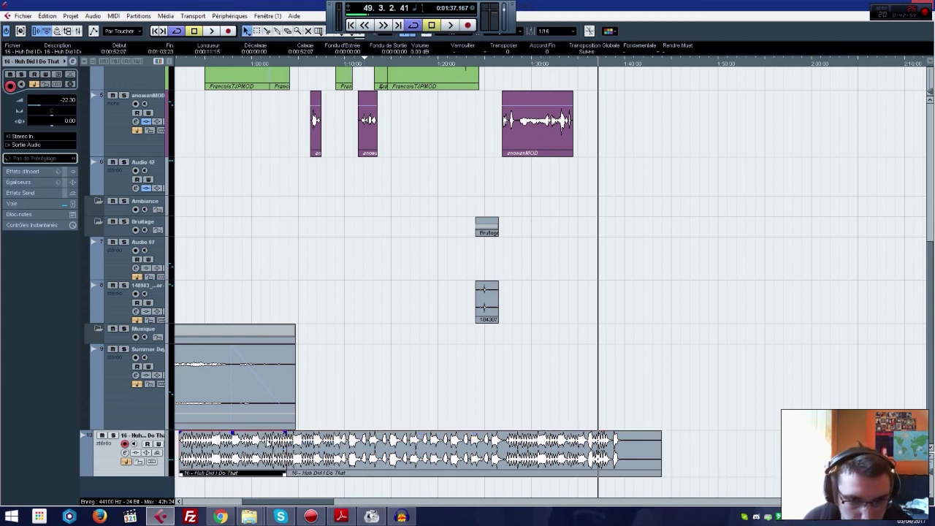
key("Delete")
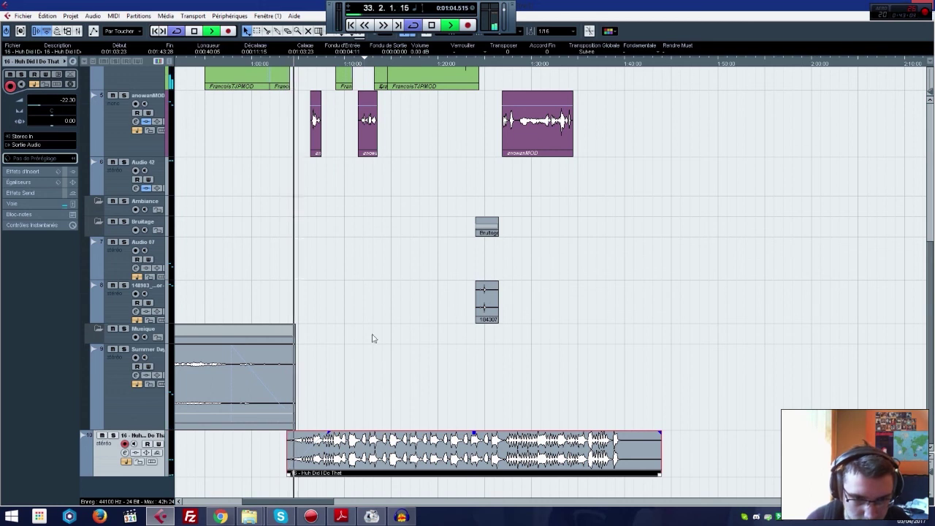
Step: Trim the music clip's start to about 1:05 and give its fade-in of about 6 seconds a slow-starting, steeply rising curve
left_click_drag(288, 473, 307, 474)
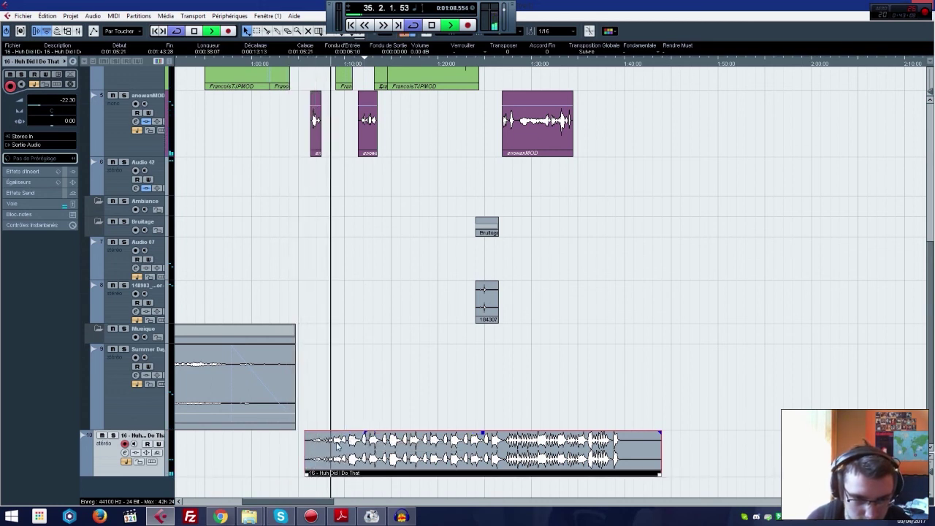
double_click(334, 442)
left_click(611, 270)
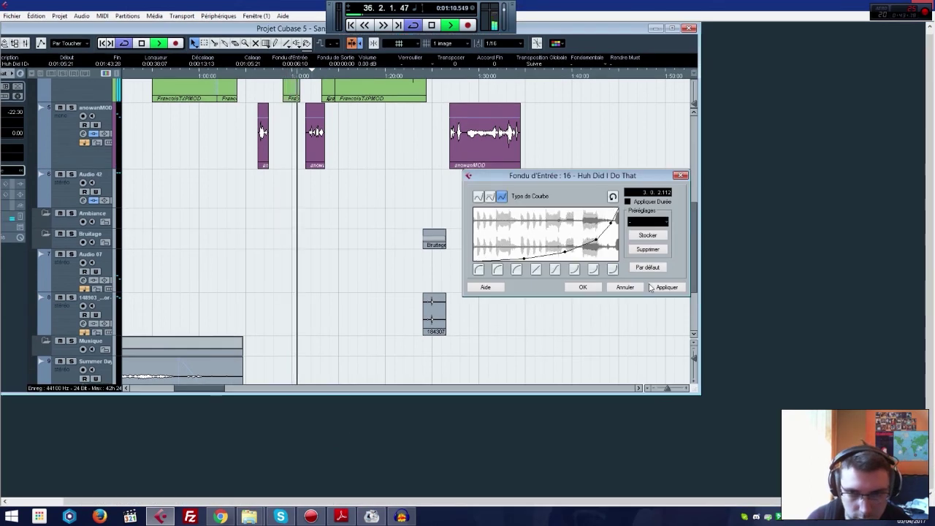
left_click(580, 287)
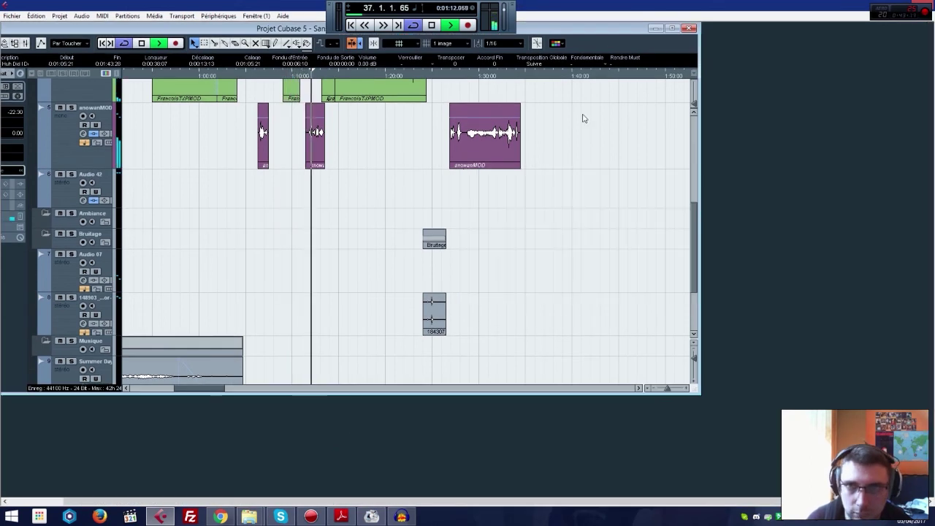
double_click(623, 28)
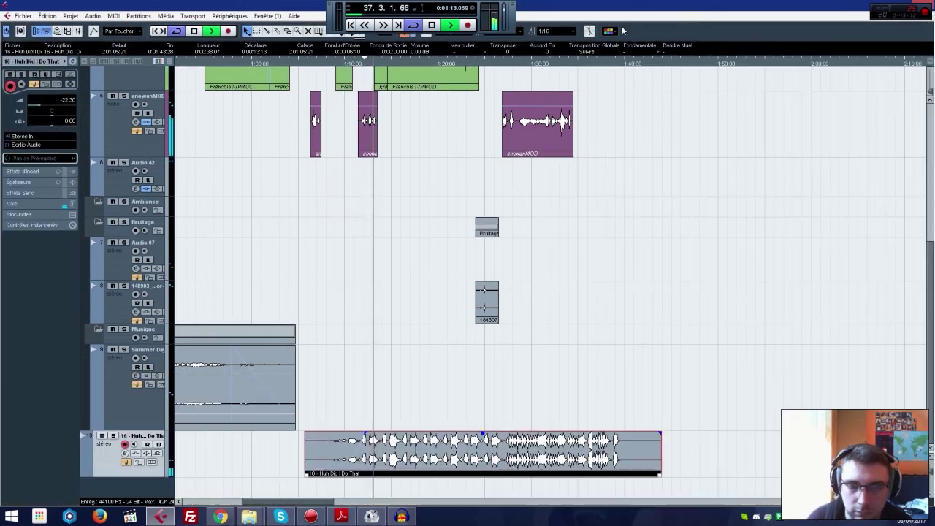
Step: Draw a volume curve on the music clip that dips under the dialogue and rises after it, and trim its end to about 1:40
left_click(474, 396)
scroll(474, 396, "up", 4)
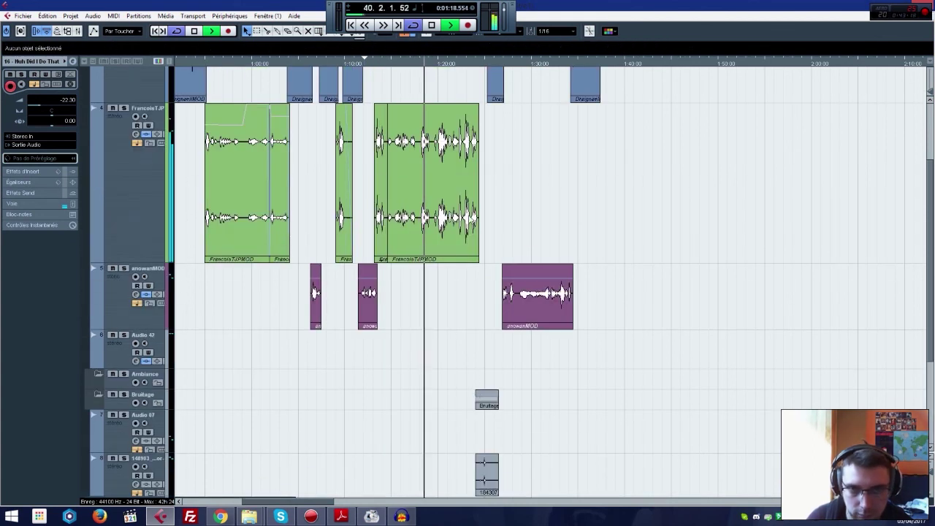
left_click(447, 183)
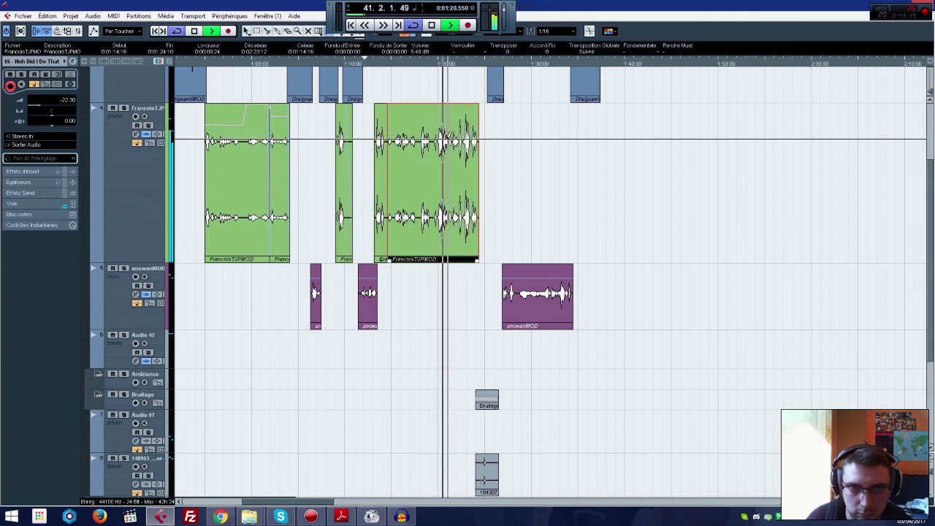
left_click(587, 216)
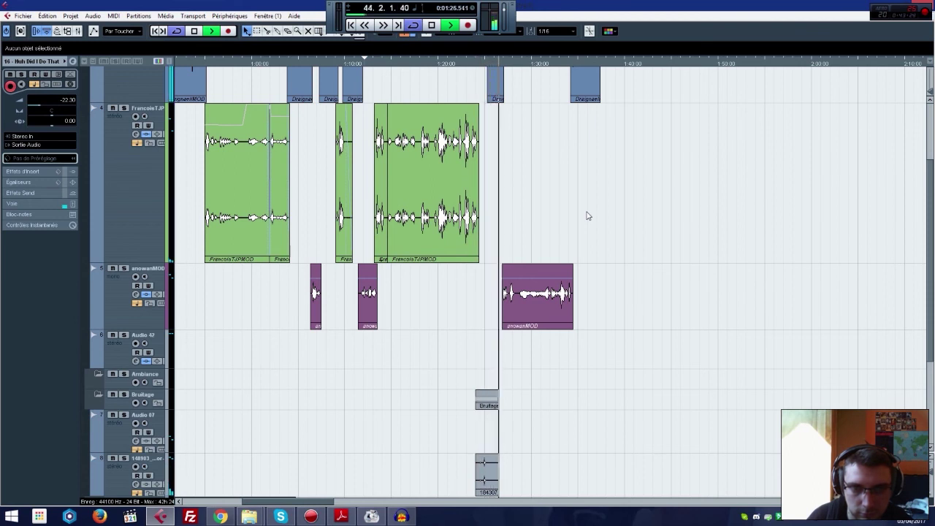
scroll(587, 216, "up", 2)
scroll(588, 216, "down", 5)
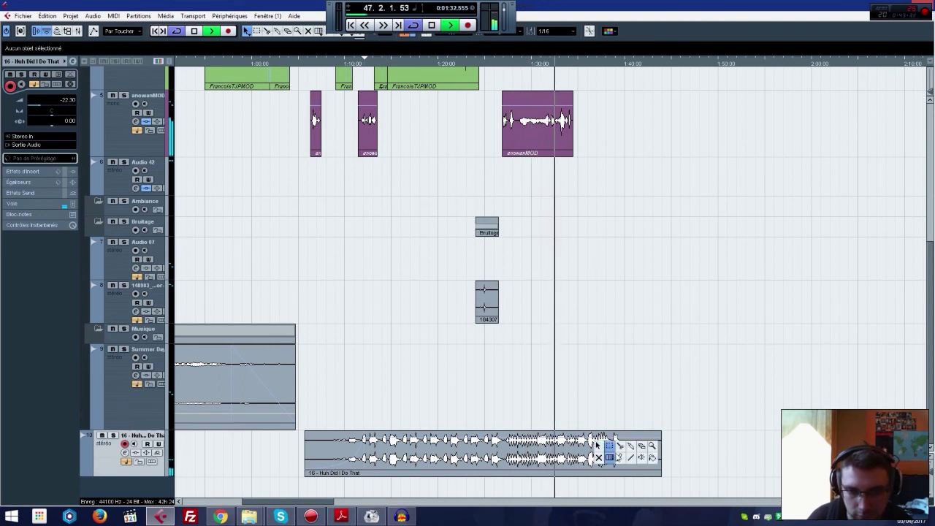
left_click(611, 432)
left_click_drag(594, 432, 303, 439)
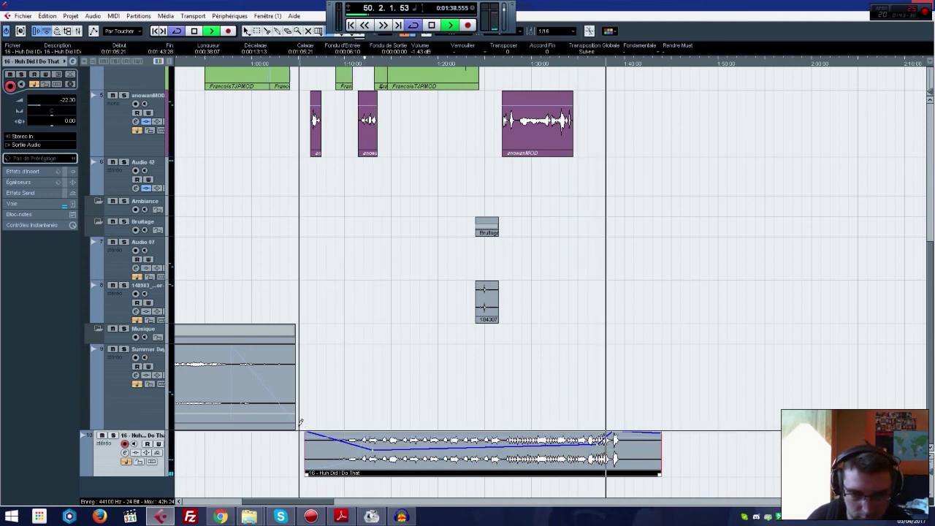
left_click_drag(661, 467, 628, 446)
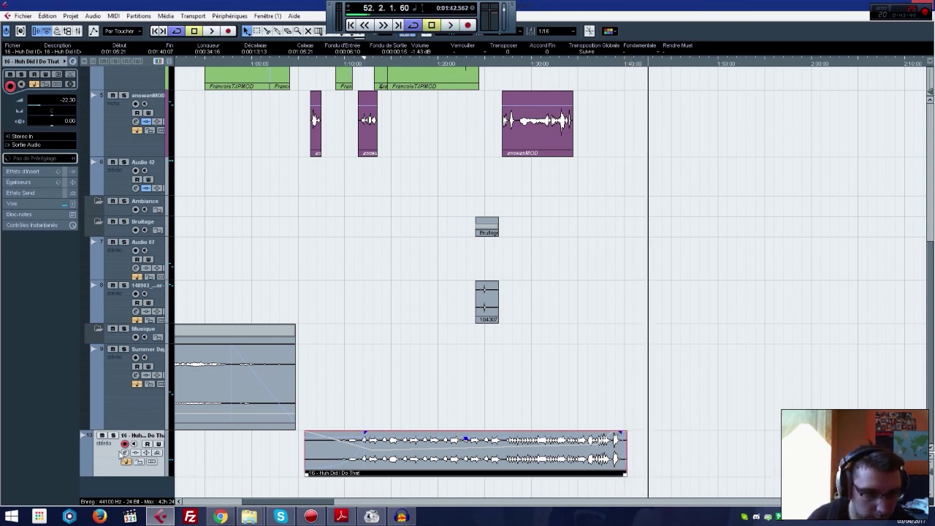
Step: Move the Huh Did I Do That track into the Musique folder and reduce all tracks to a compact height
left_click_drag(122, 453, 129, 377)
scroll(297, 368, "up", 3)
scroll(345, 326, "down", 1)
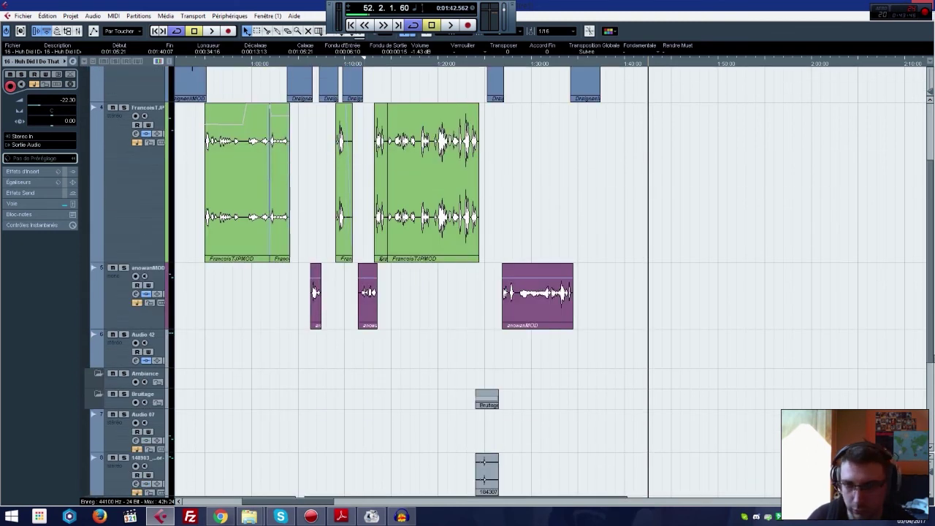
mouse_move(931, 473)
left_mouse_down()
mouse_move(932, 491)
mouse_move(931, 468)
left_mouse_up()
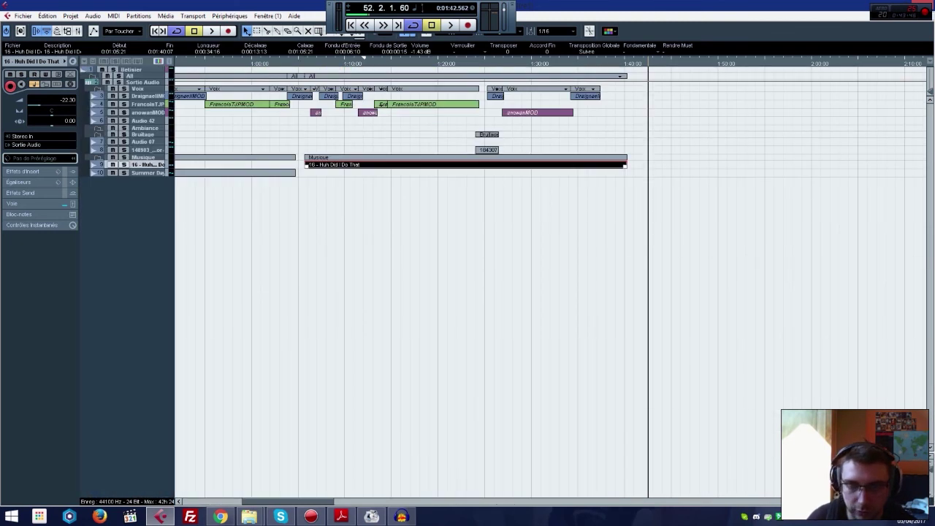
left_click(535, 315)
mouse_move(286, 502)
left_mouse_down()
mouse_move(217, 501)
mouse_move(298, 502)
mouse_move(280, 517)
left_mouse_up()
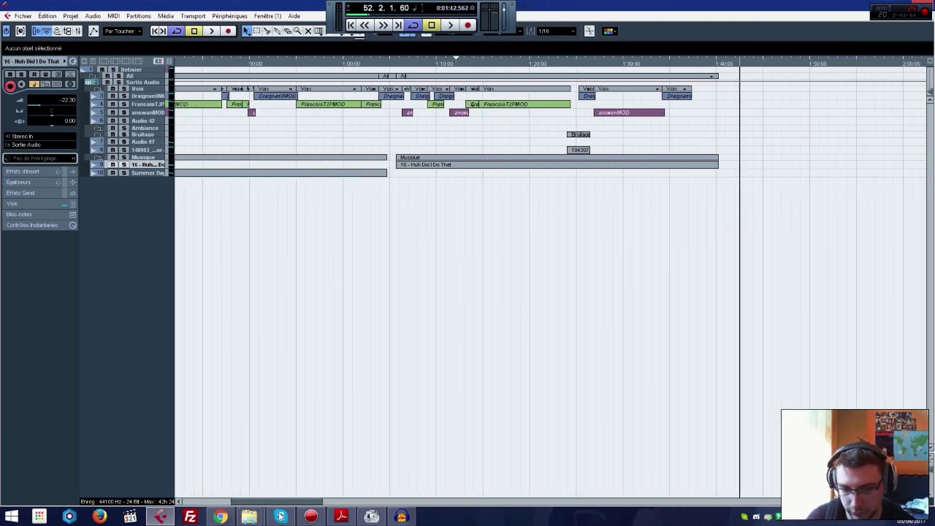